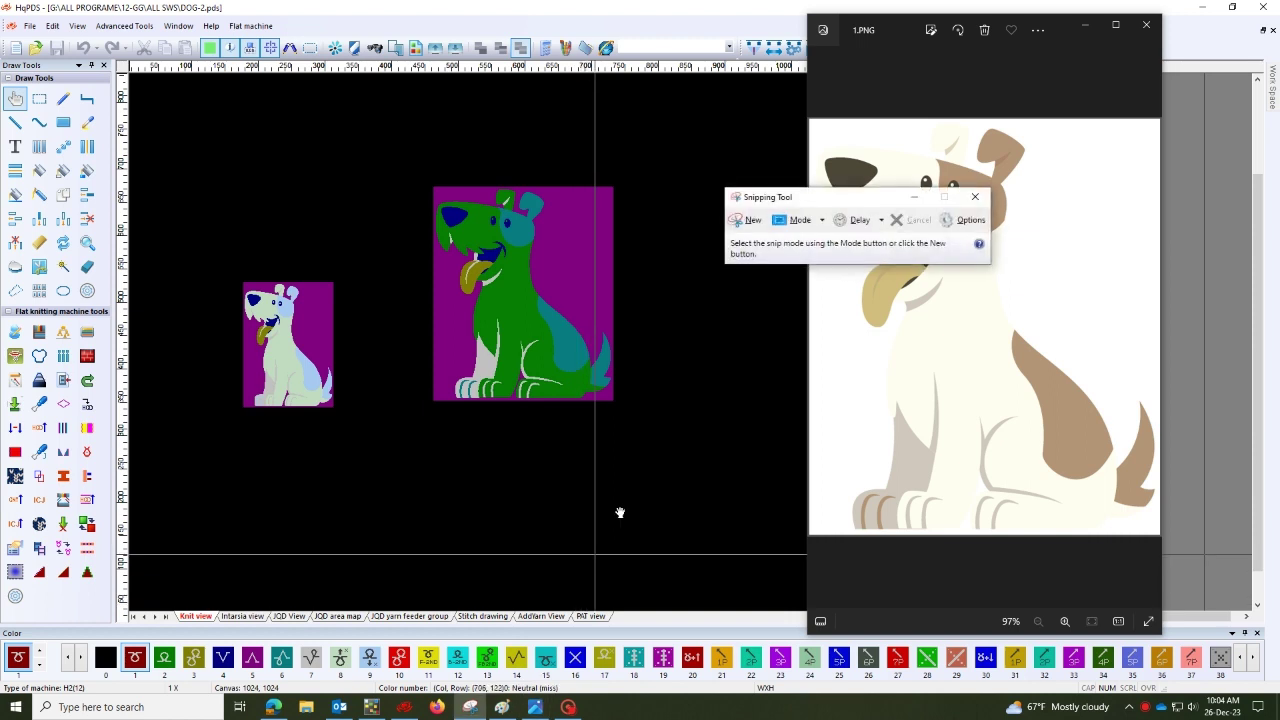
Capture the whole dog picture in the open 1.PNG image with Snipping Tool
left_click_drag(595, 196, 434, 171)
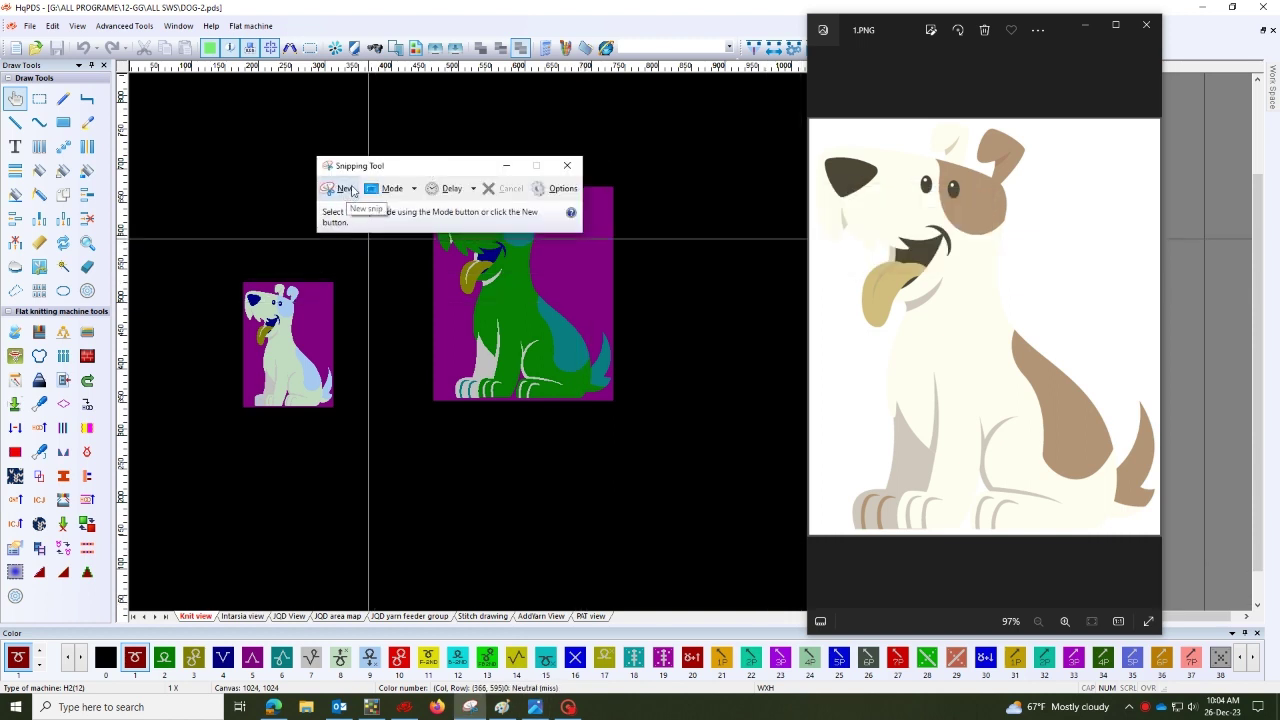
left_click(345, 189)
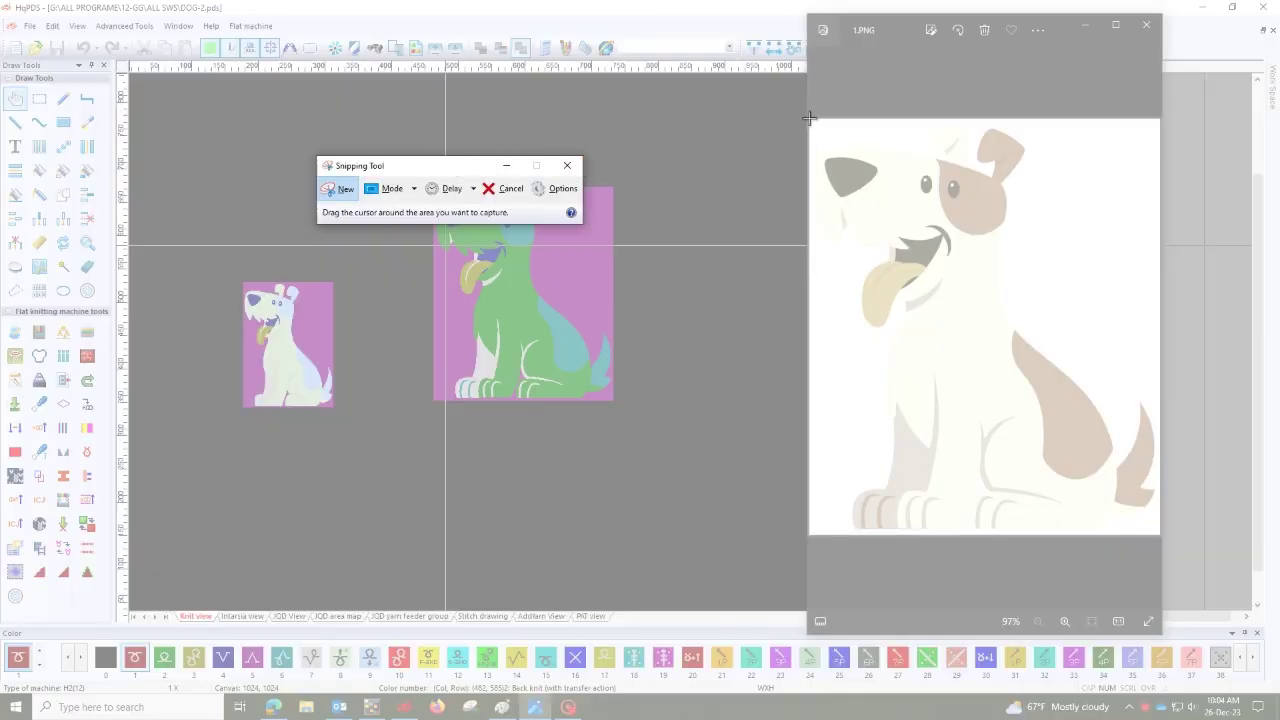
left_click_drag(809, 118, 1161, 535)
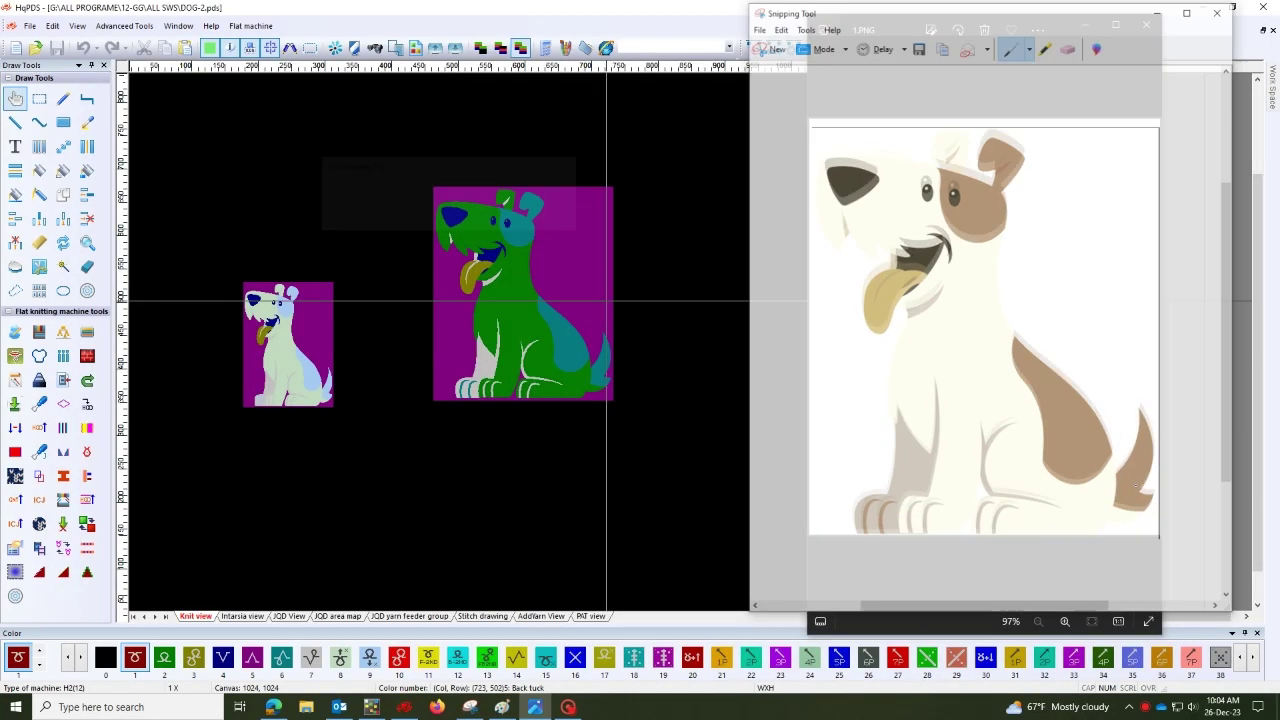
Save the snip to the Desktop as Capture.PNG
left_click(757, 27)
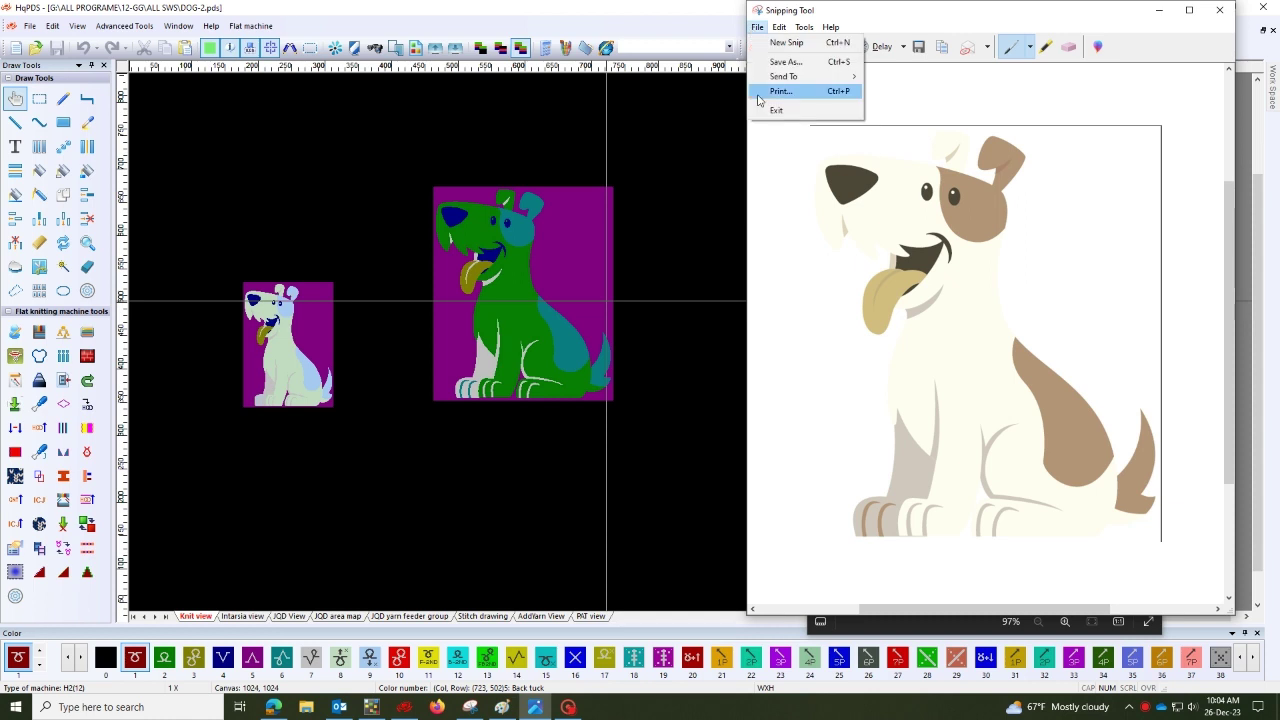
left_click(785, 58)
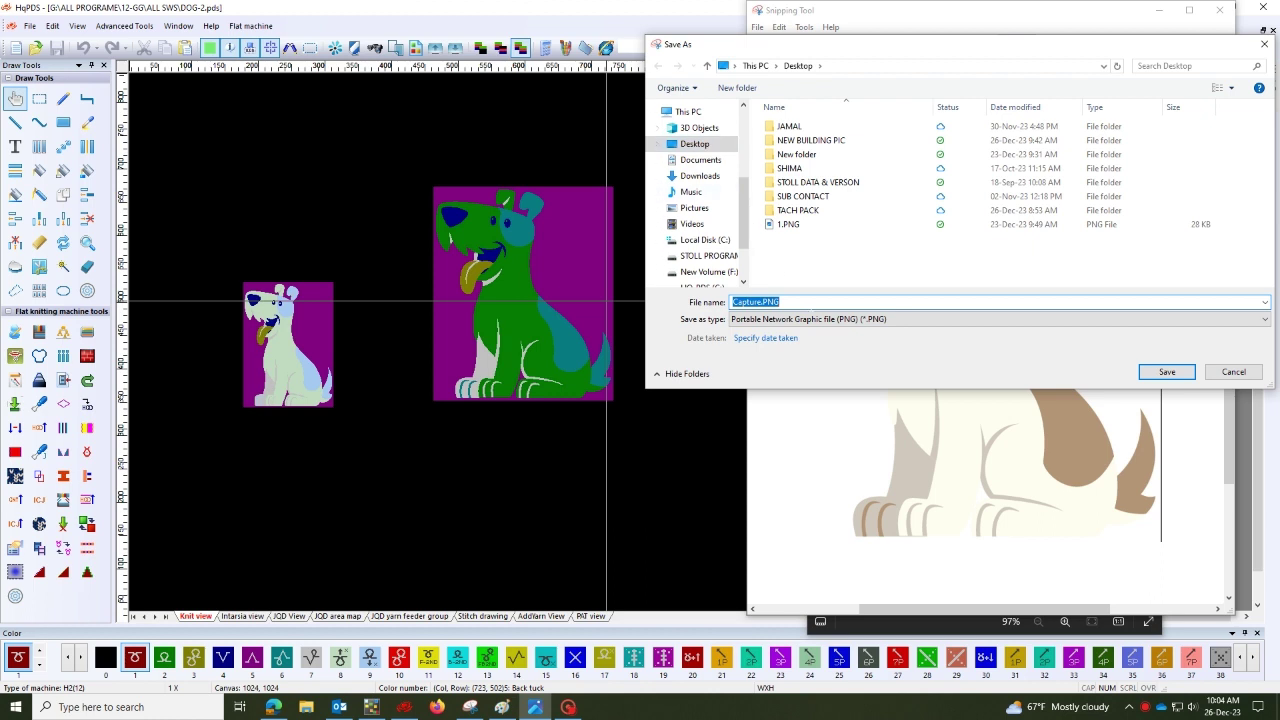
left_click(718, 146)
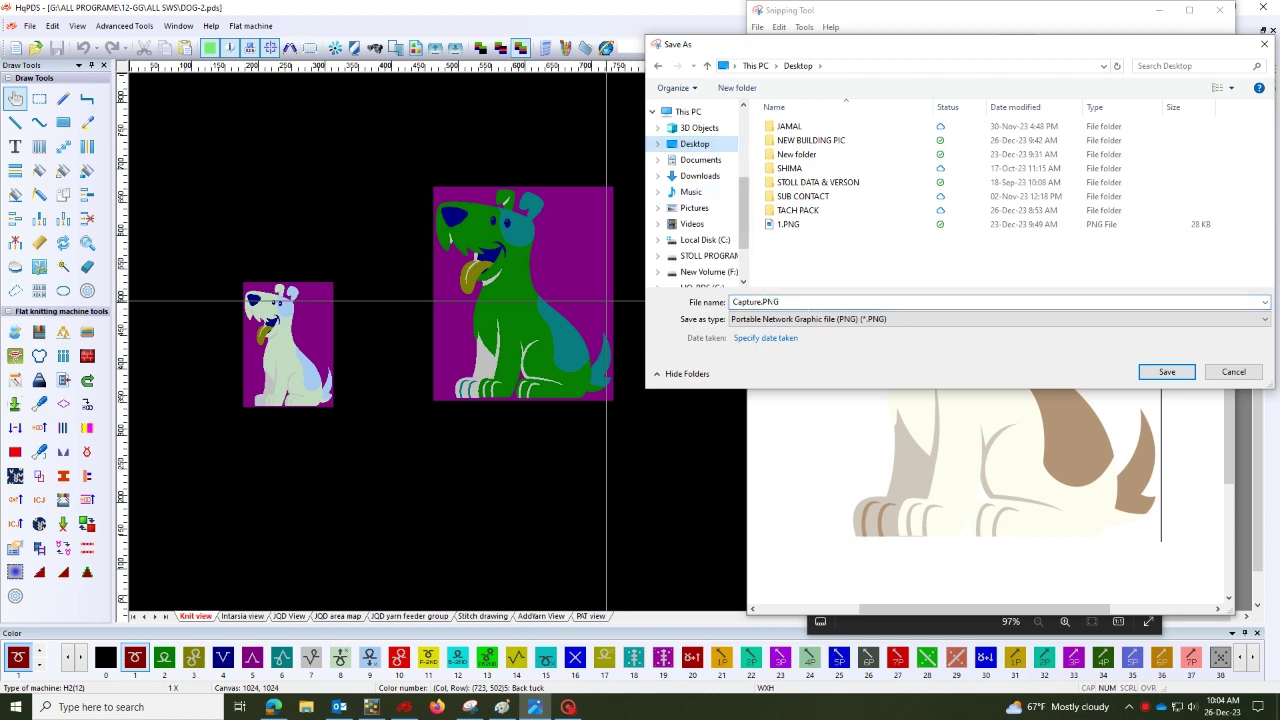
left_click(1164, 372)
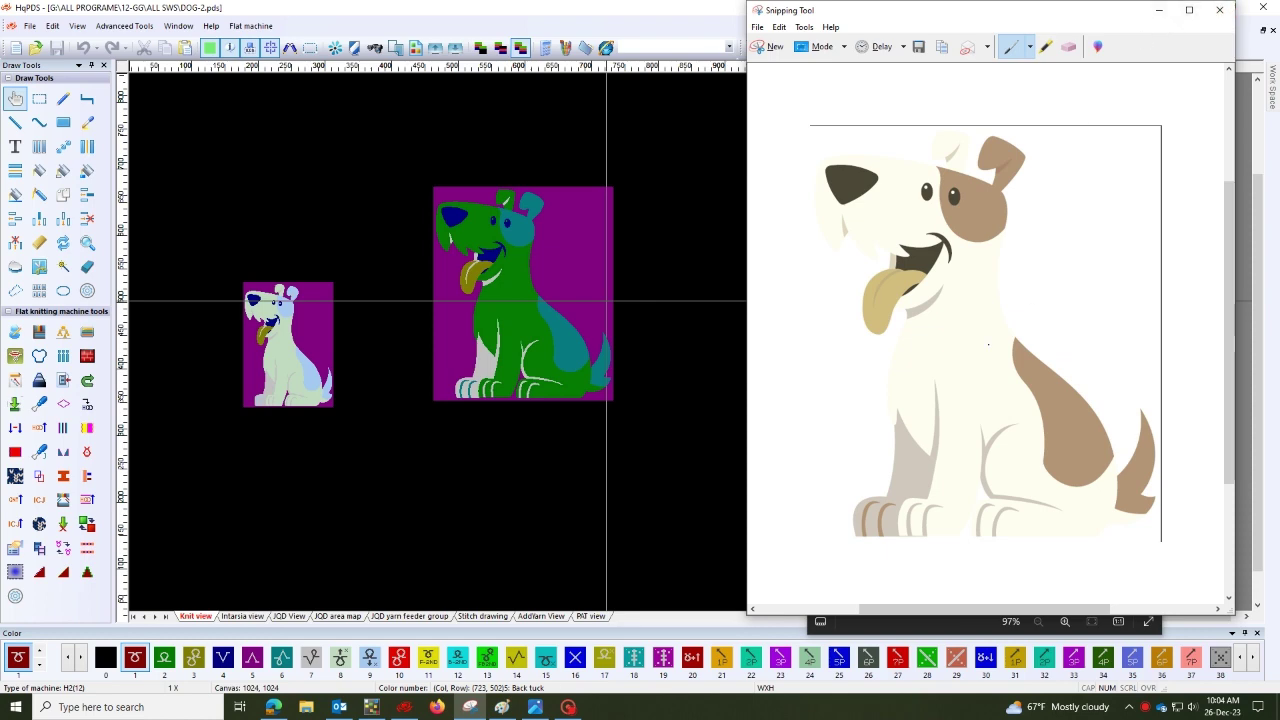
Switch to Paint and open Capture.PNG from the Desktop
left_click(502, 707)
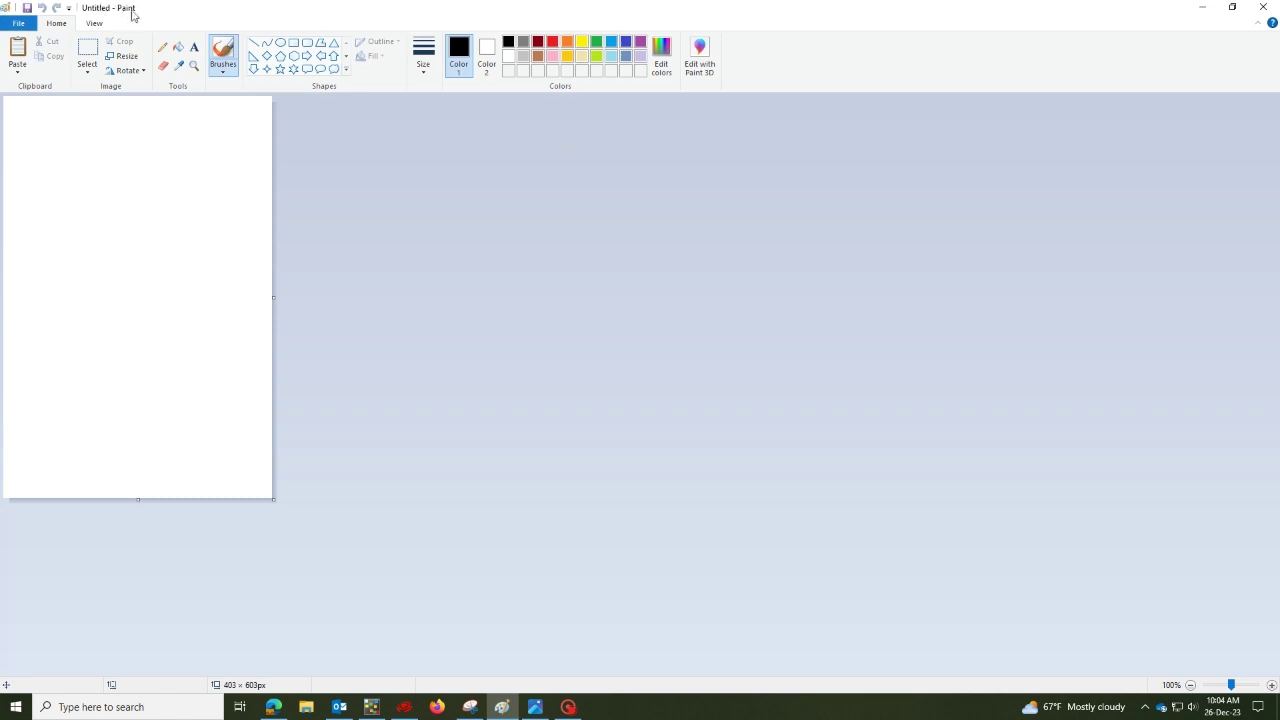
left_click(16, 24)
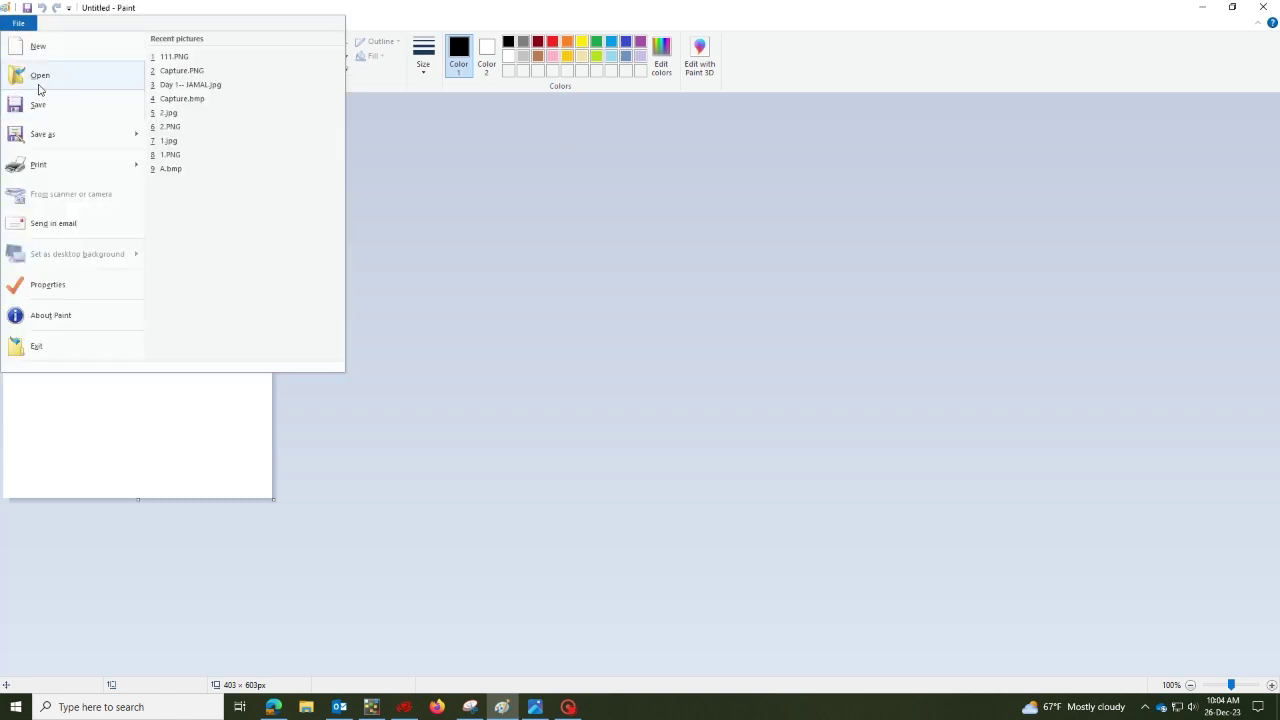
left_click(40, 86)
left_click(570, 382)
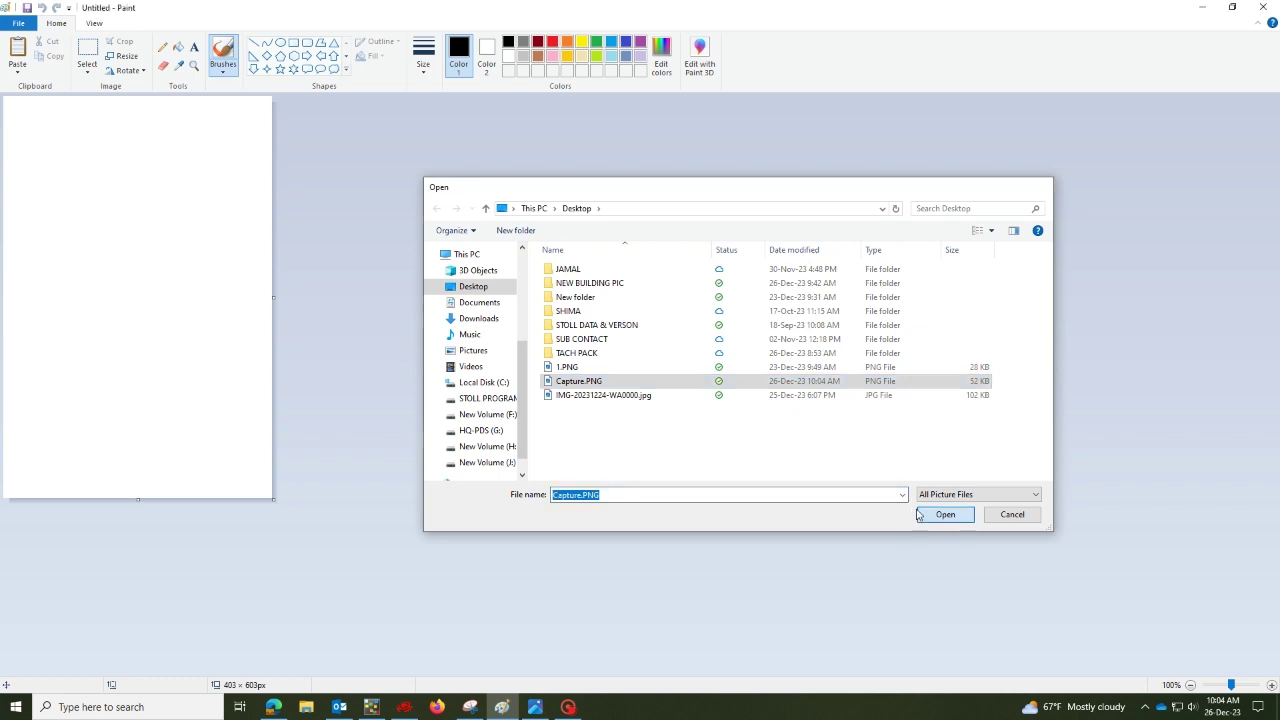
left_click(925, 515)
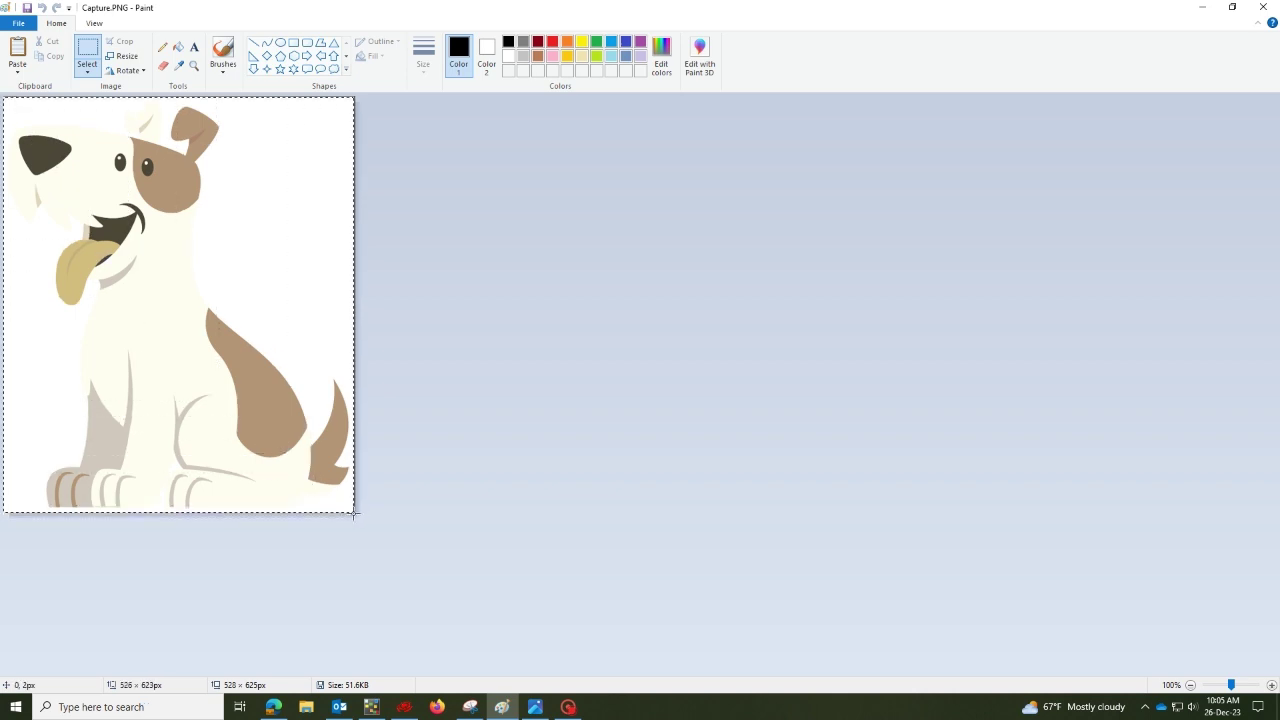
Select the whole dog picture, shrink it to about half its size and copy it to the clipboard
left_click(122, 58)
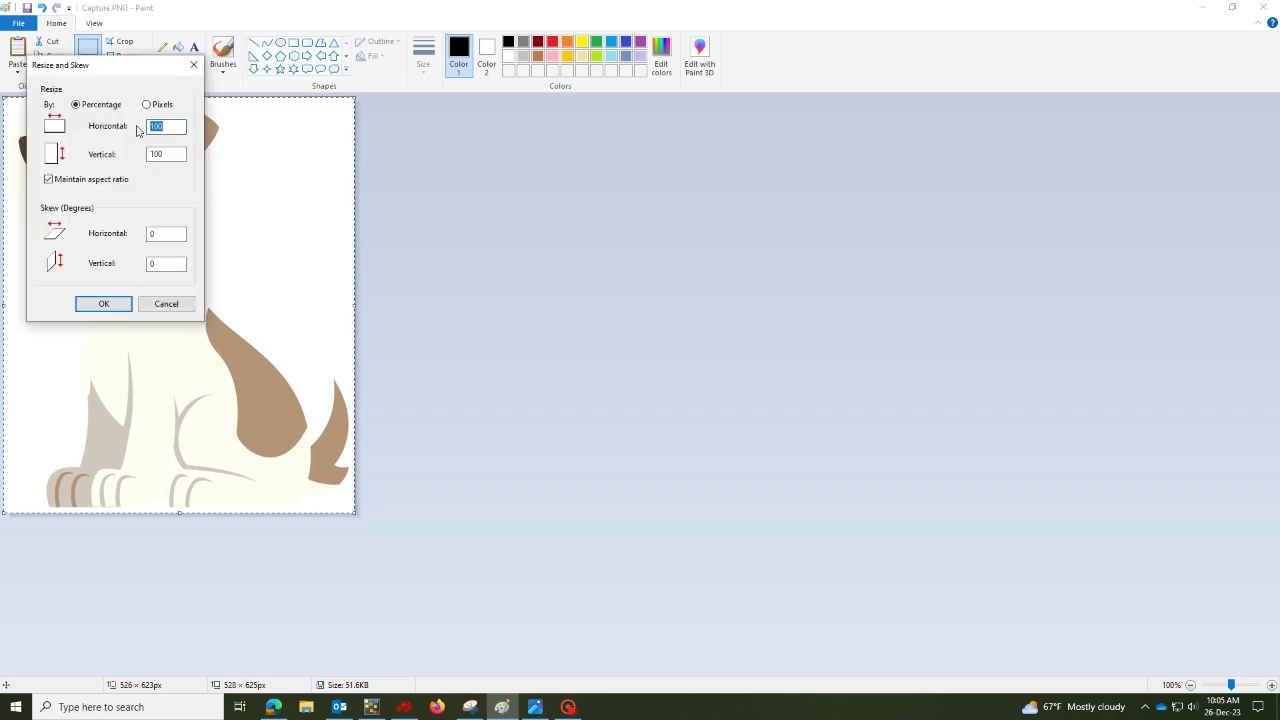
left_click(104, 304)
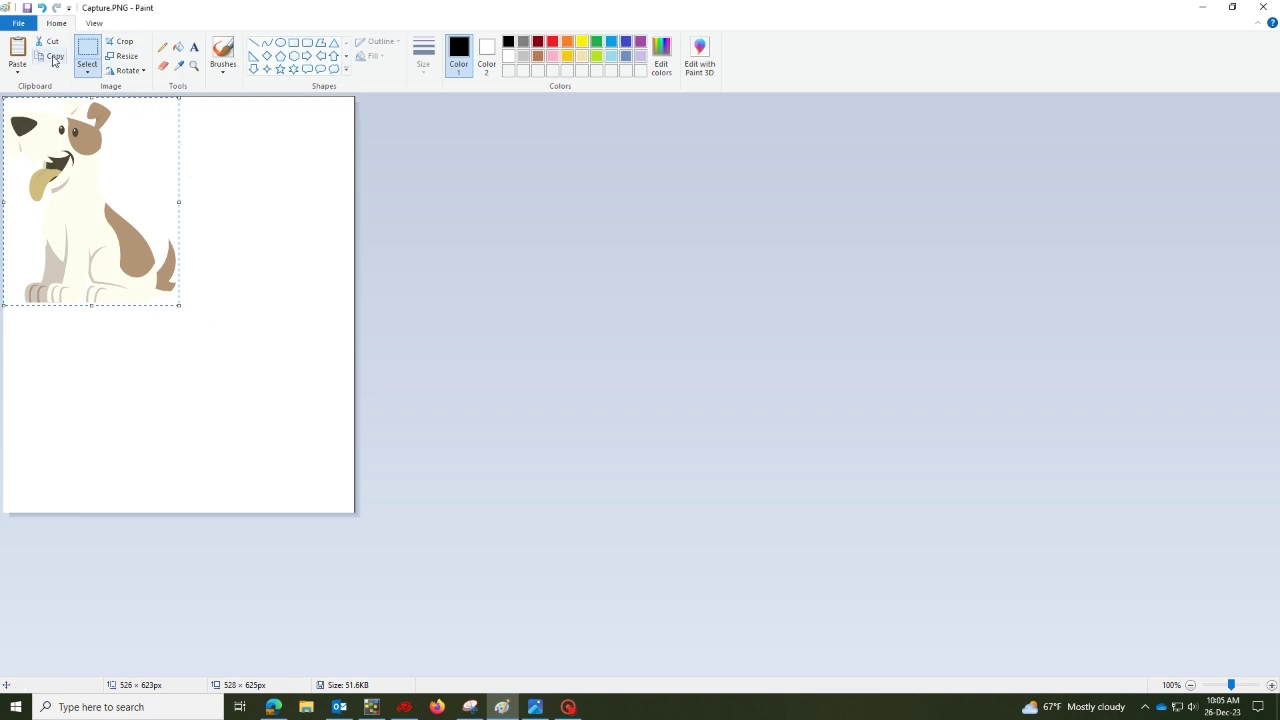
left_click(1202, 10)
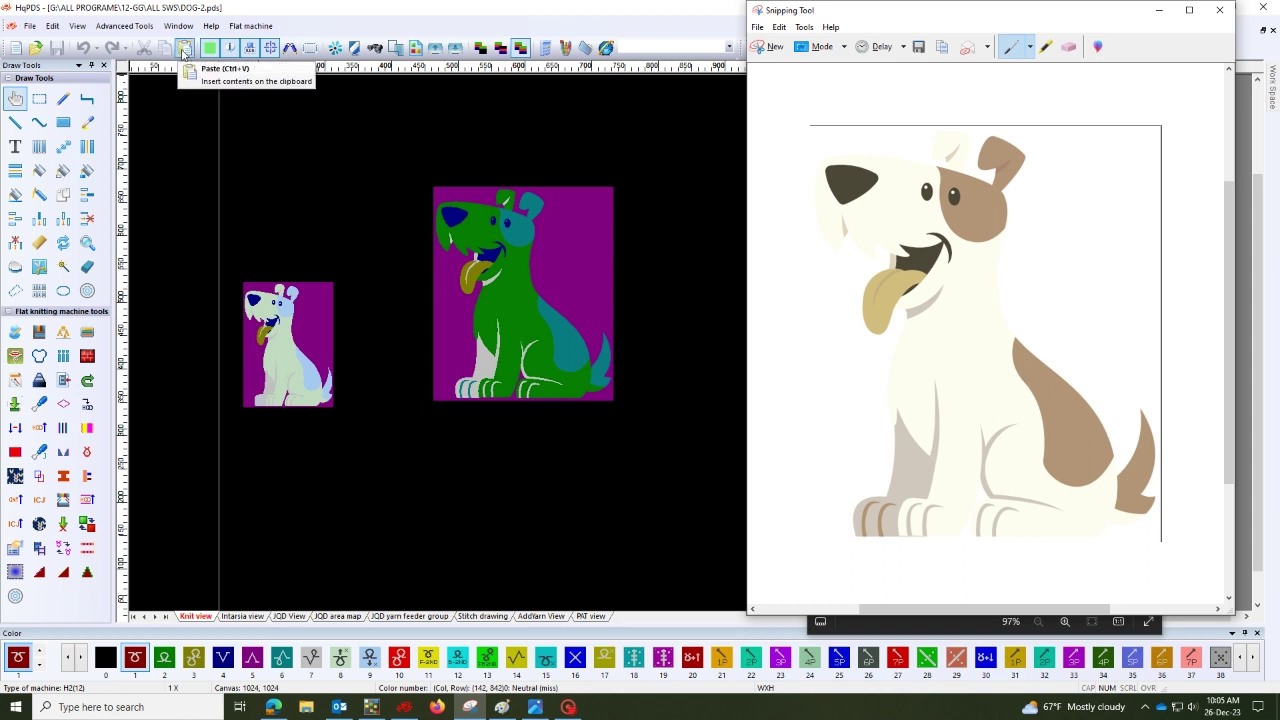
In HqPDS, paste the copied dog picture beside the larger purple-background dog in the knit view
left_click(184, 51)
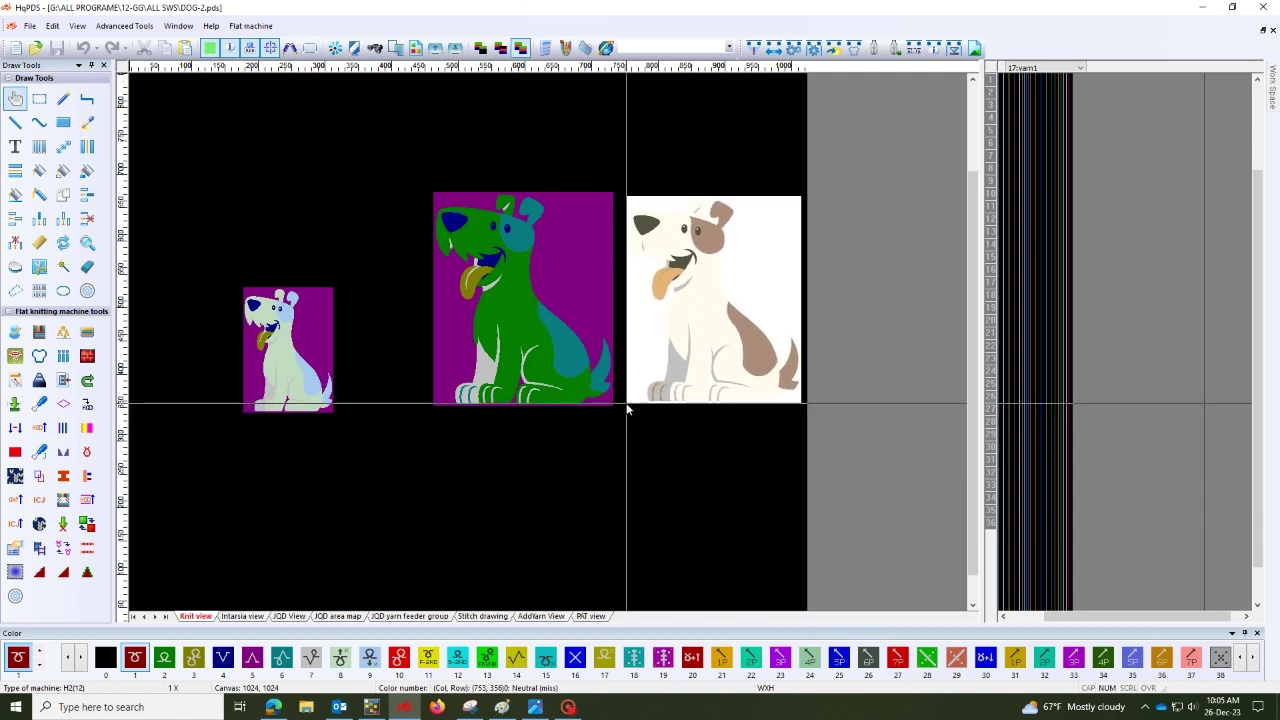
left_click(624, 408)
left_click(624, 408)
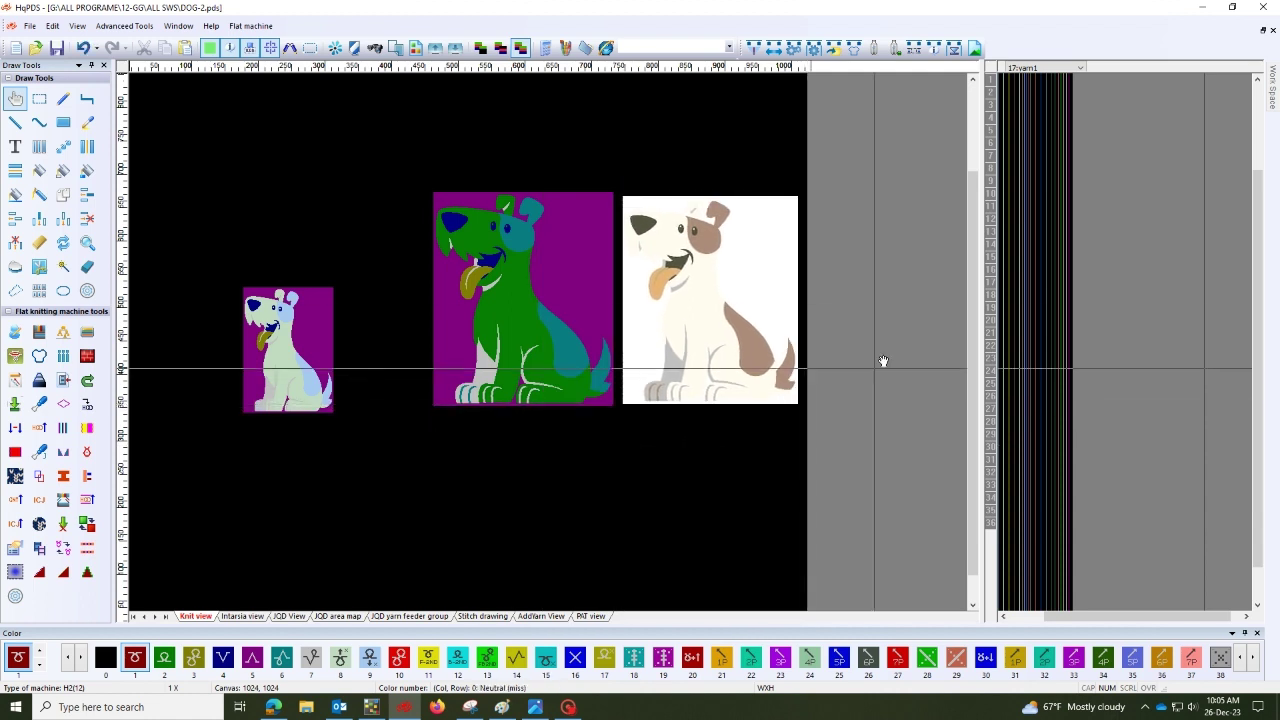
Narrow the HqPDS window and move the Snipping Tool window so the reference dog shows beside the design
left_click(1232, 8)
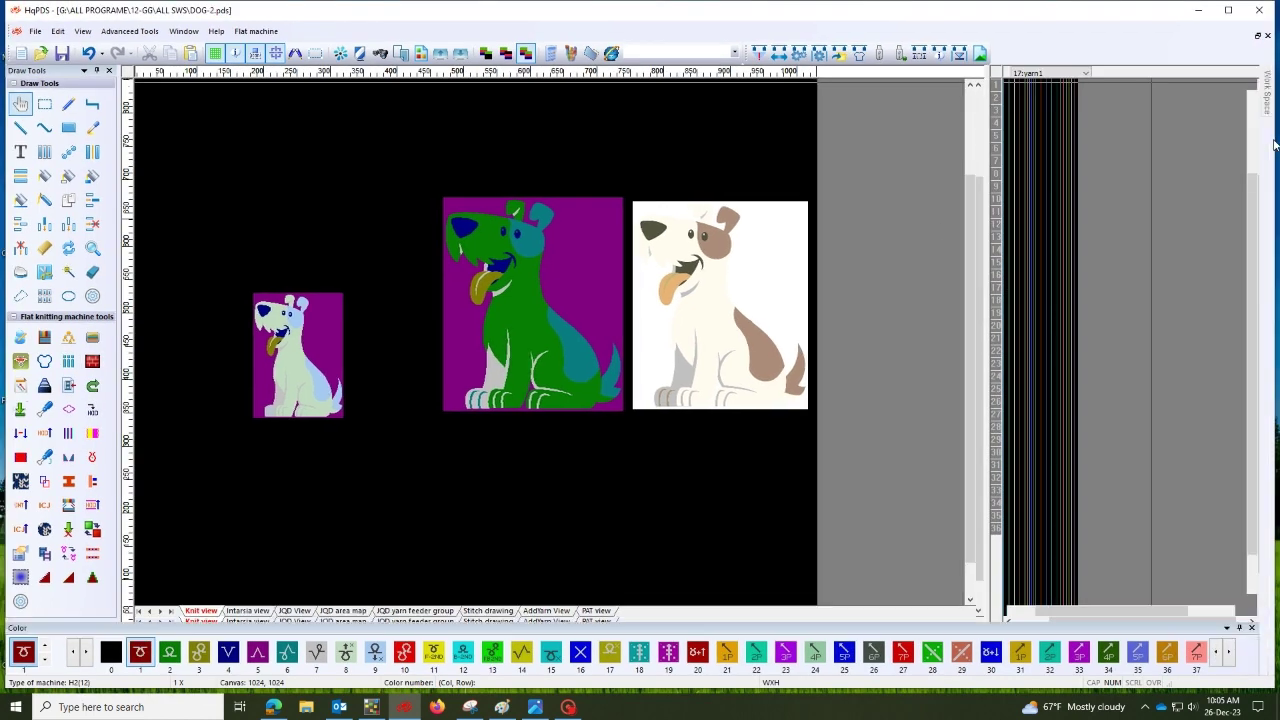
left_click_drag(1070, 145, 962, 150)
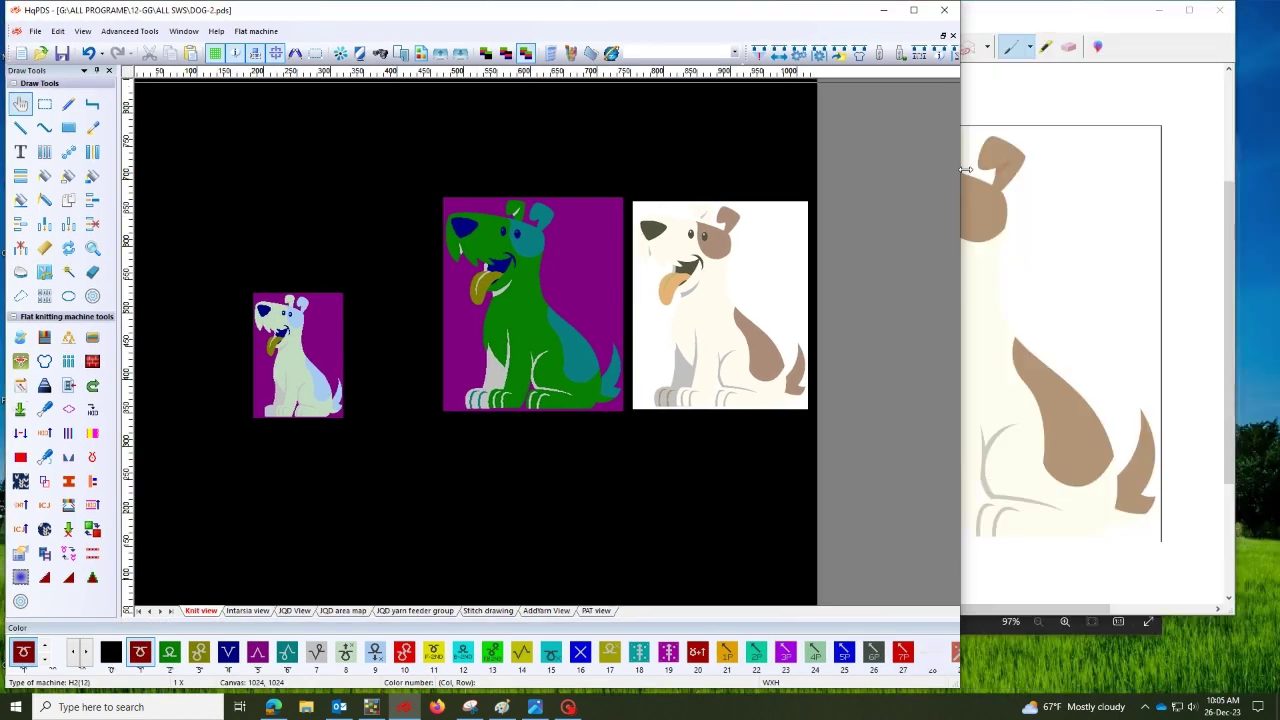
left_click(1112, 14)
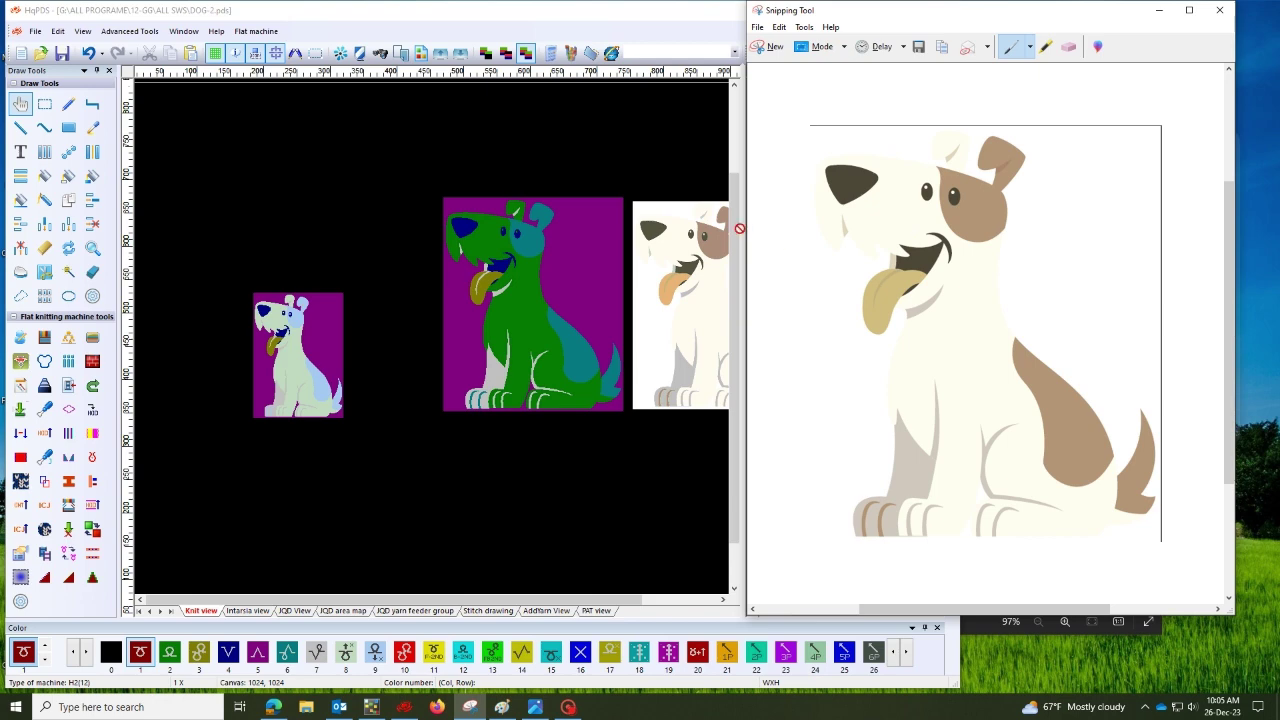
left_click_drag(740, 228, 926, 231)
left_click_drag(1058, 14, 1099, 16)
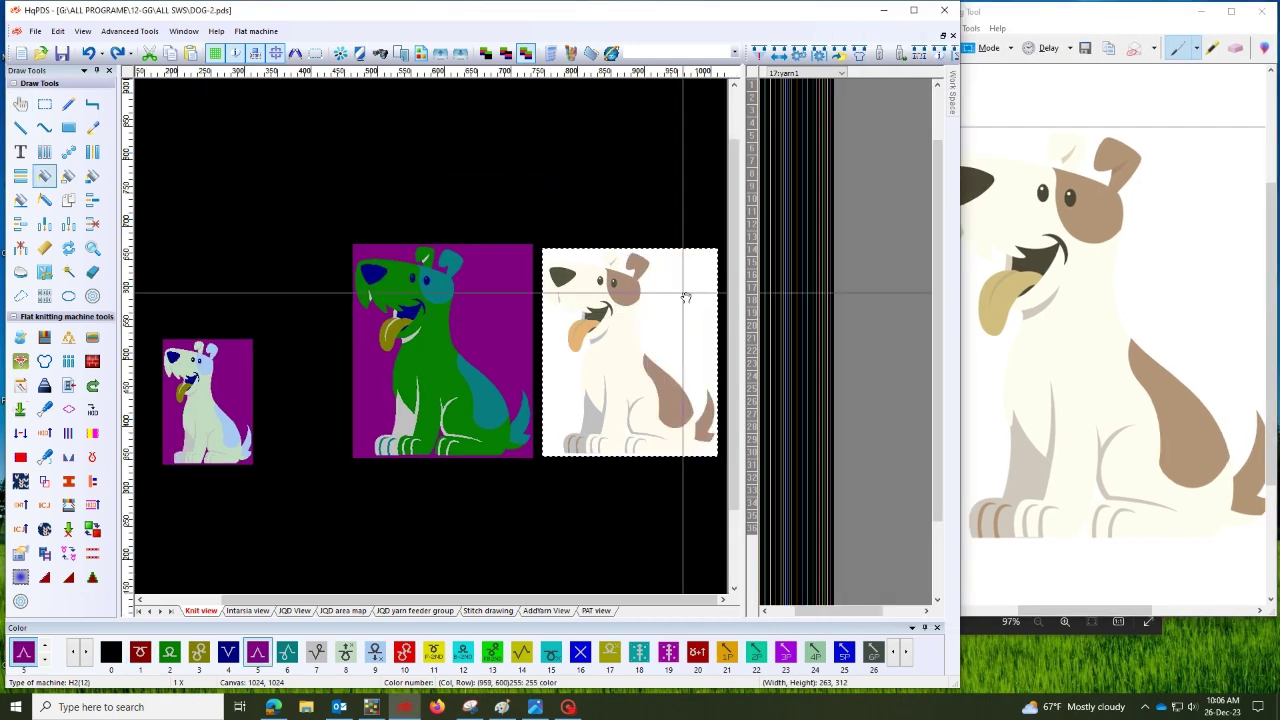
Fill the pasted picture's white background with colour 5 and the dog's body with colour 2
left_click(685, 297)
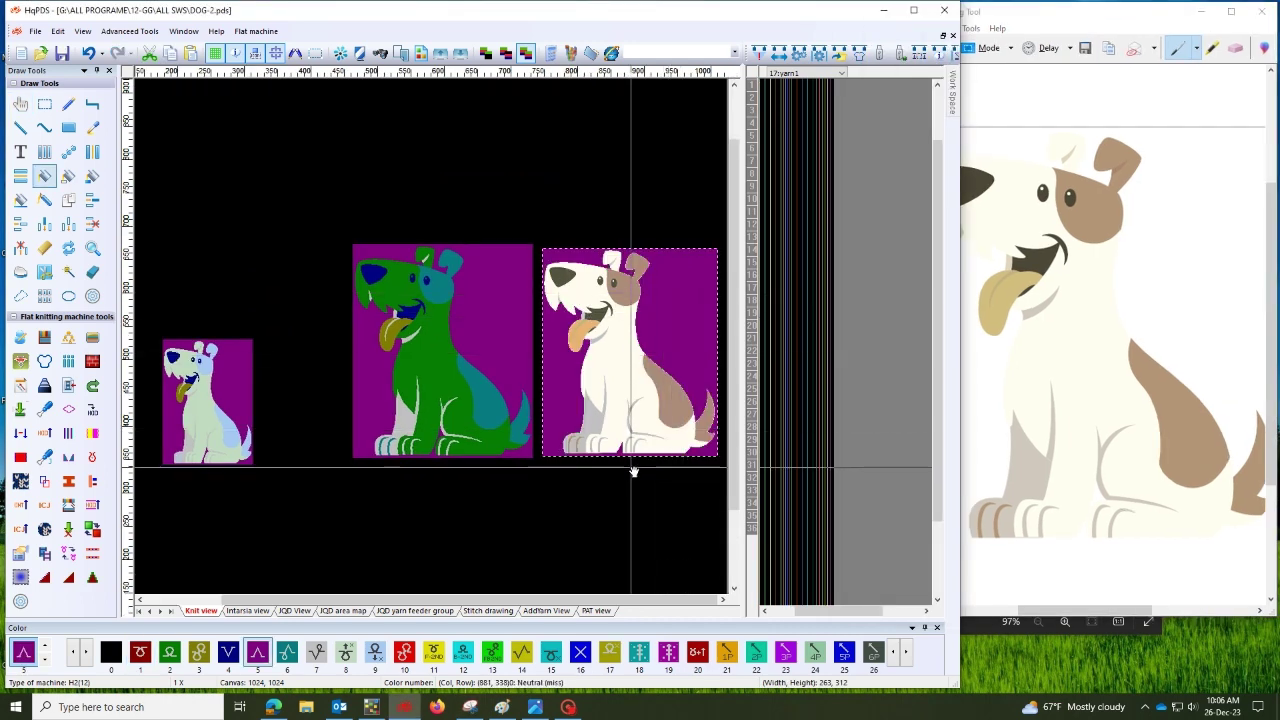
left_click(169, 652)
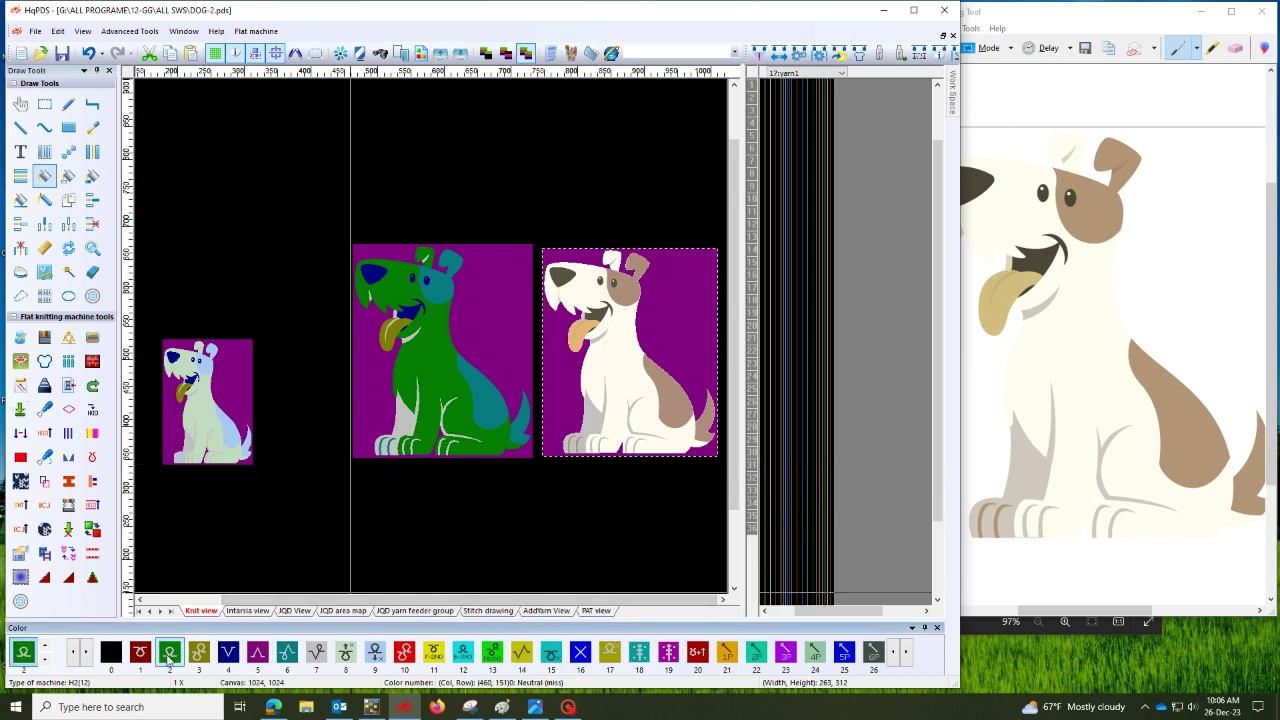
left_click(623, 350)
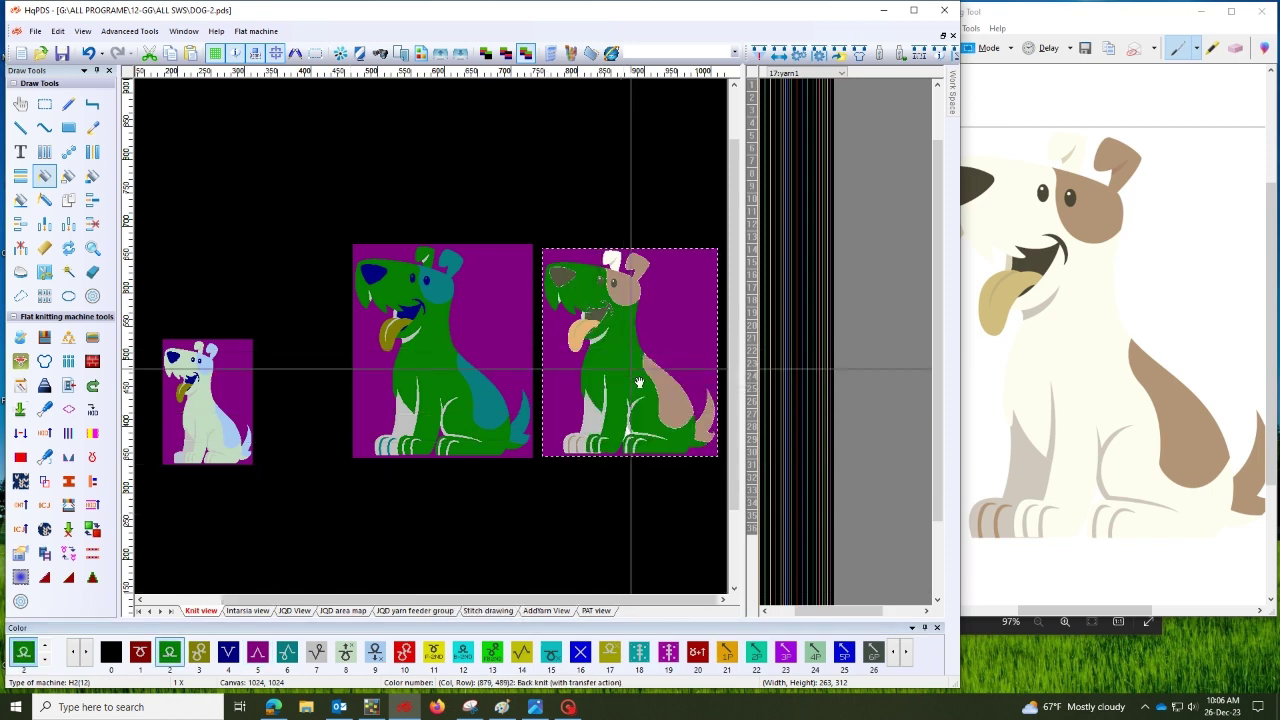
Fill the pasted dog's brown back patch, tail, eye patch and ear with colour 6
left_click(289, 650)
left_click(708, 432)
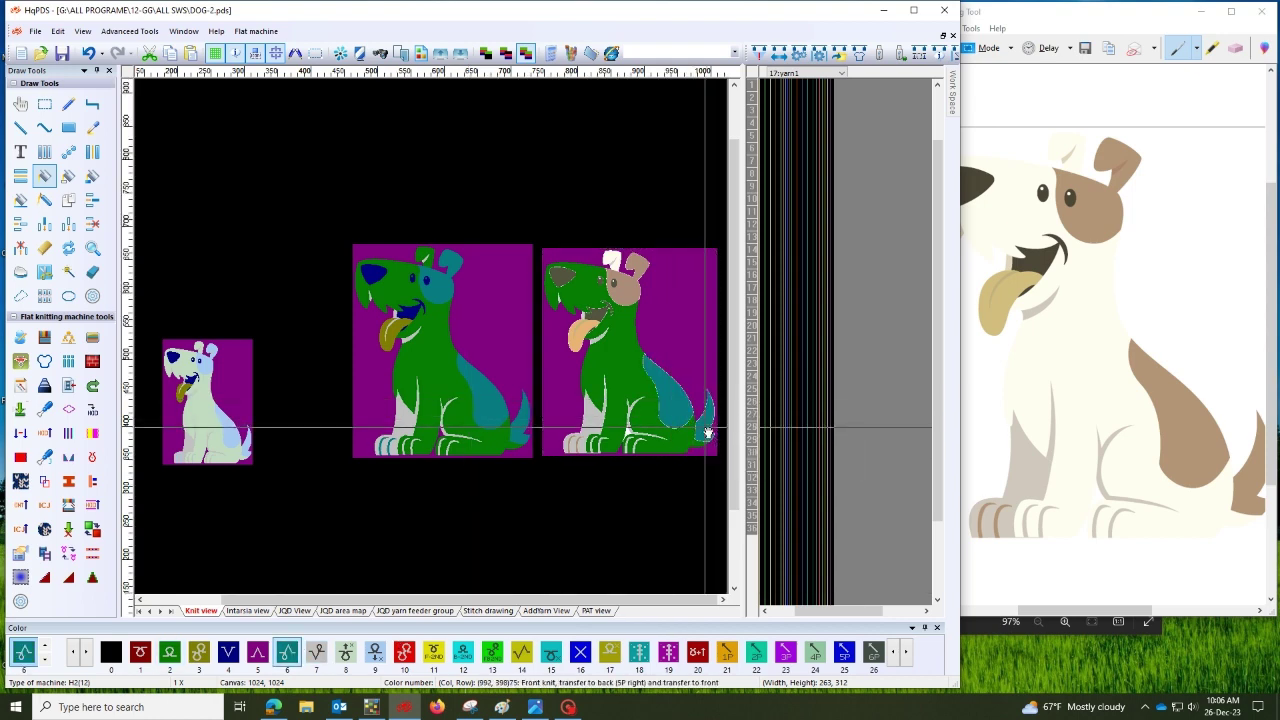
left_click(626, 287)
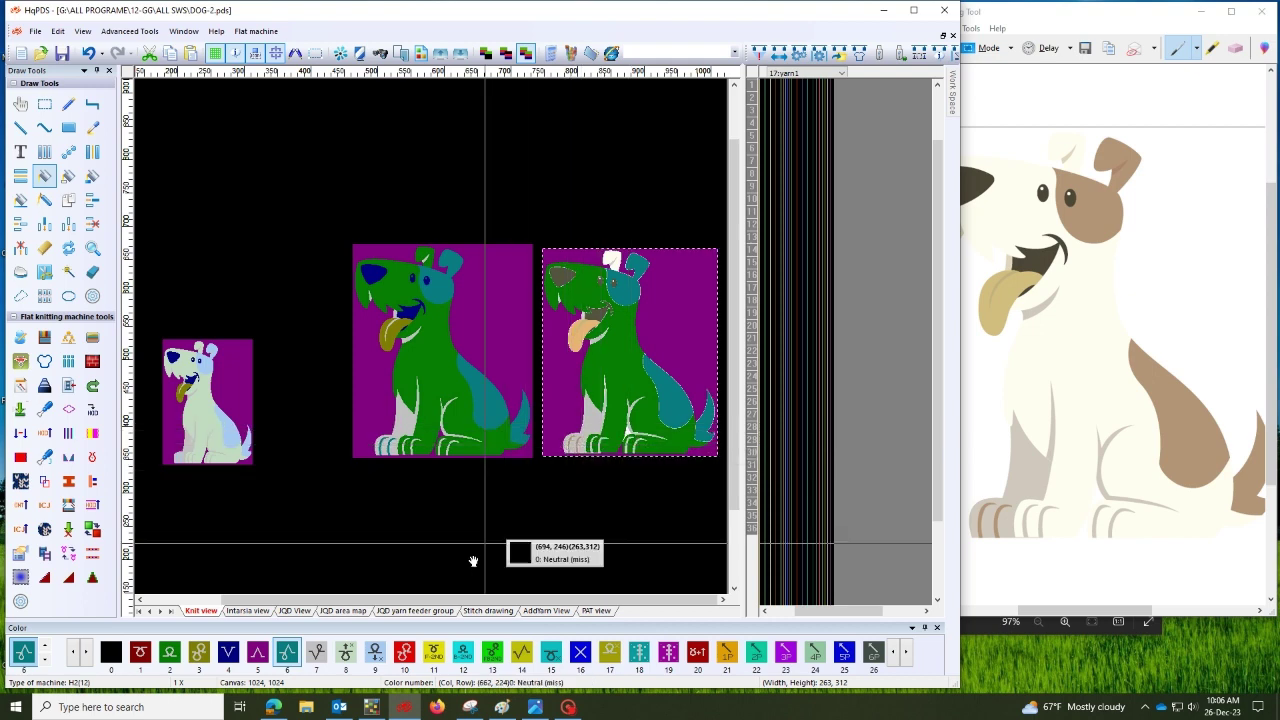
Fill the pasted dog's tongue with colour 3
left_click(316, 652)
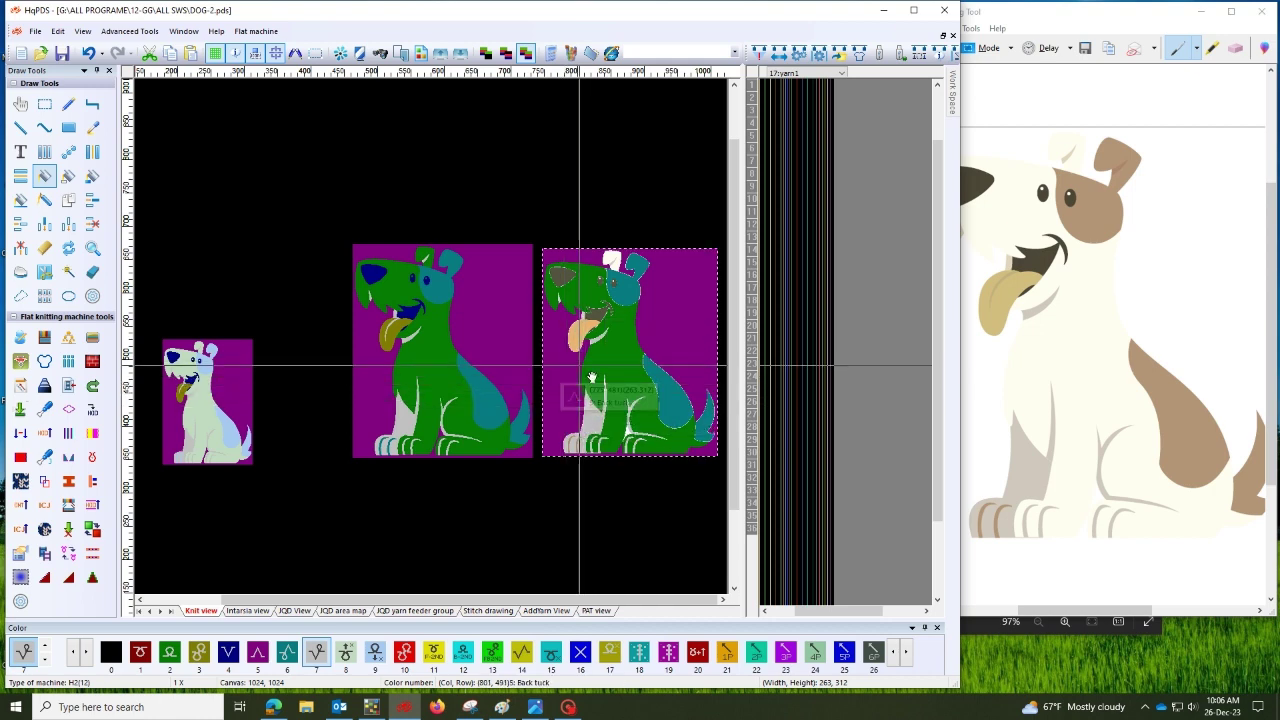
left_click(199, 652)
left_click(572, 335)
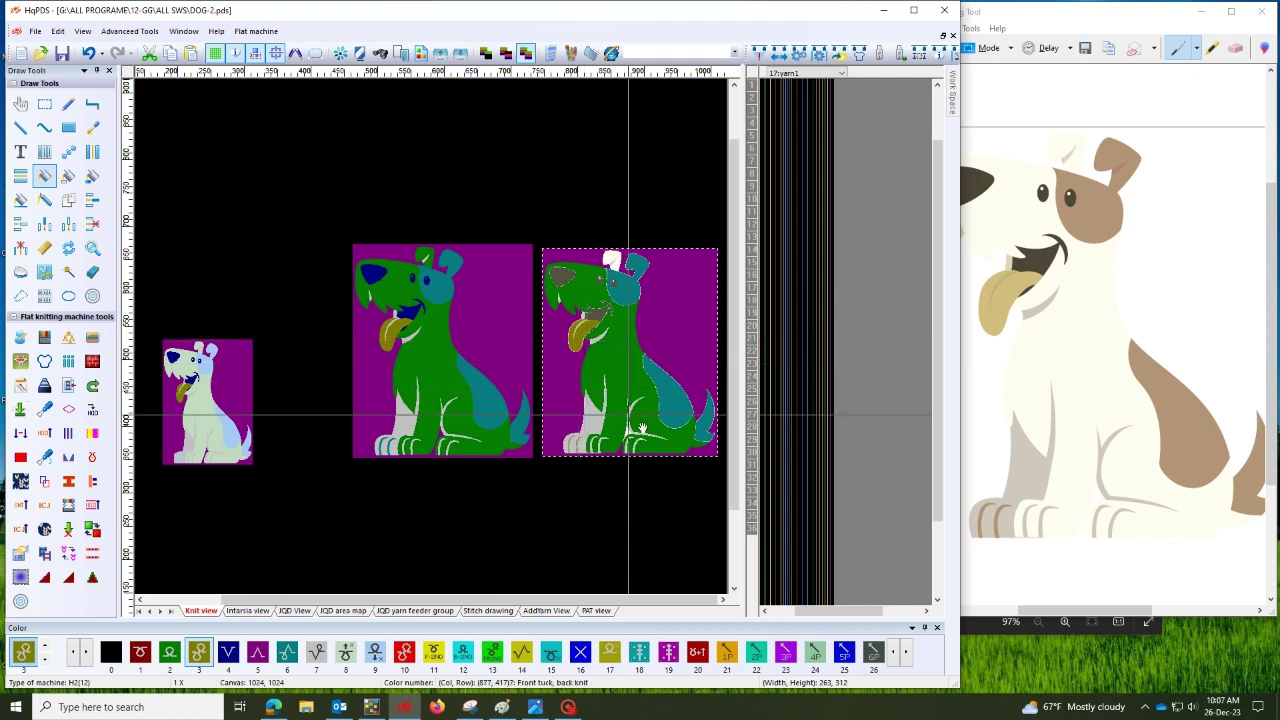
Fill the pasted dog's dark nose, mouth and eyes with colour 4
left_click(228, 652)
left_click(558, 274)
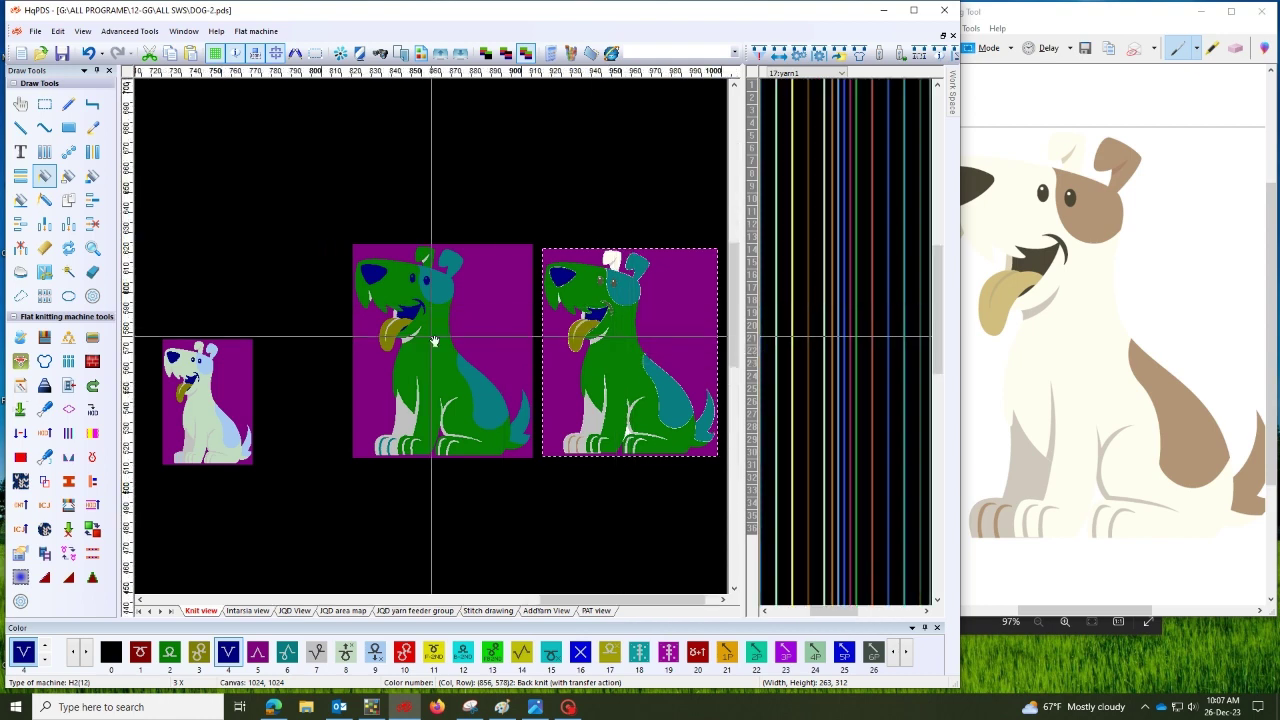
scroll(434, 342, "up", 2)
left_click(398, 208)
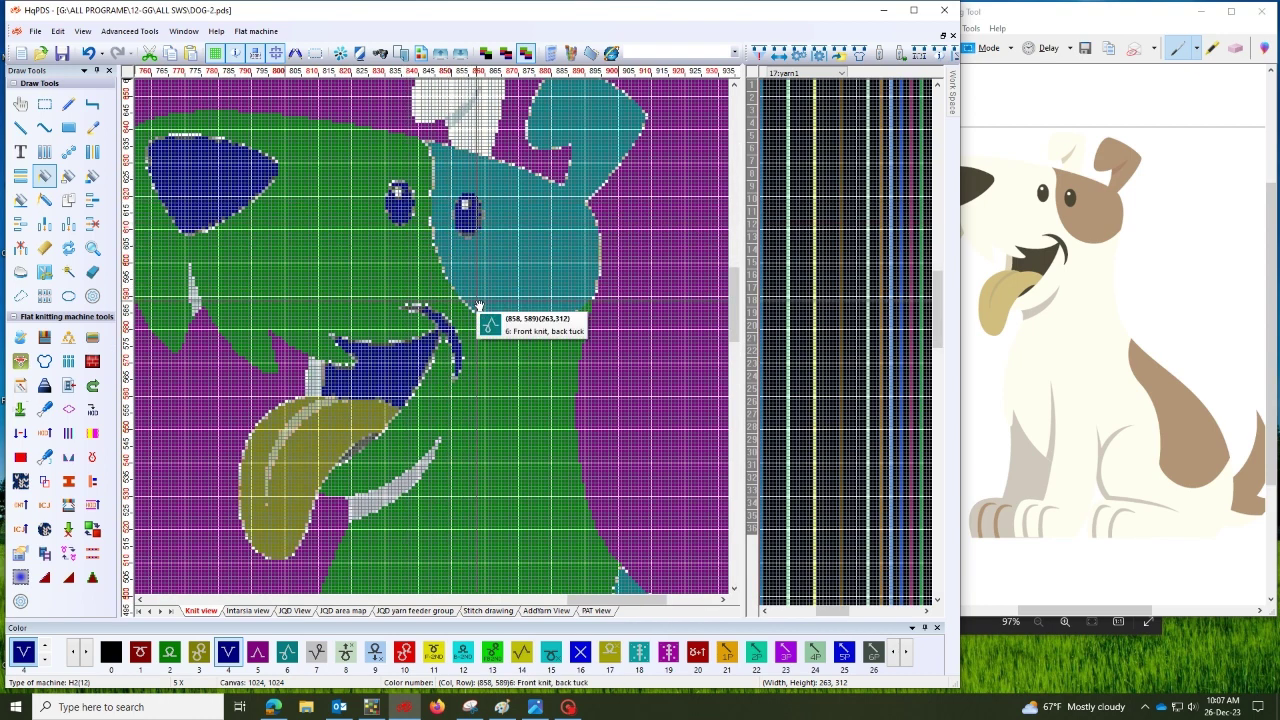
scroll(617, 340, "down", 3)
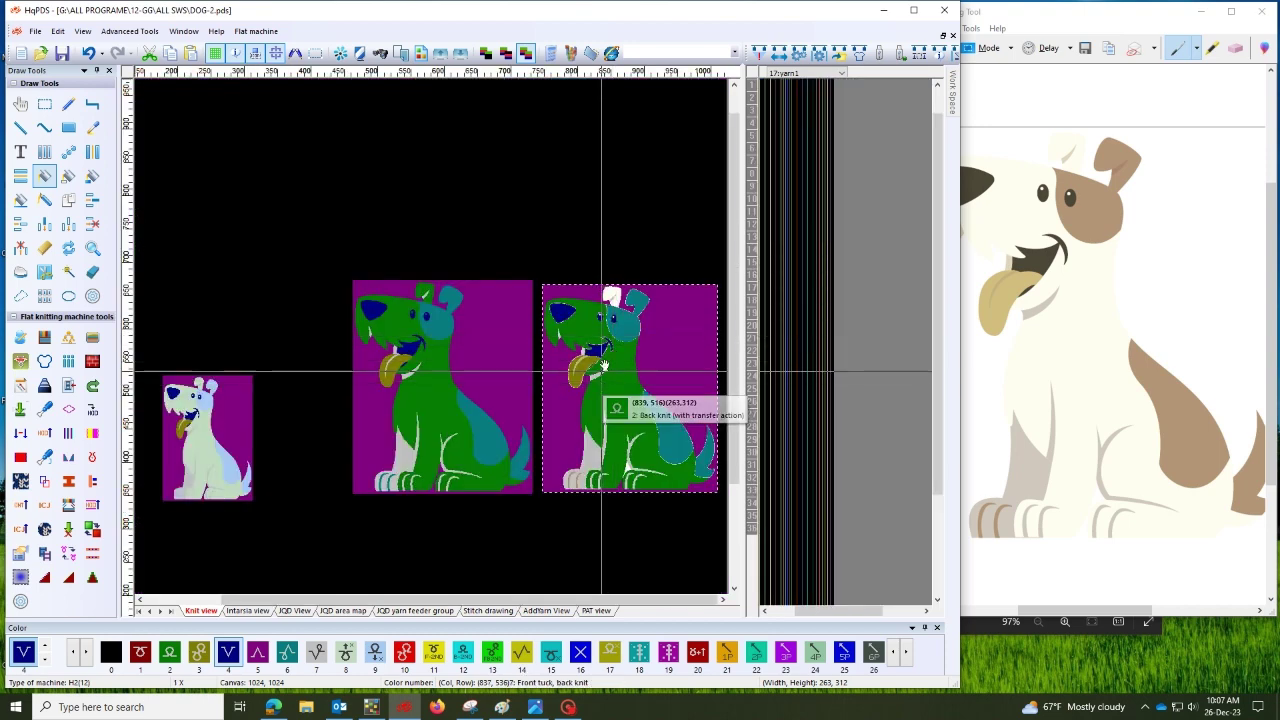
Fill the pasted dog's white ear with colour 2
scroll(608, 306, "up", 3)
scroll(433, 340, "up", 3)
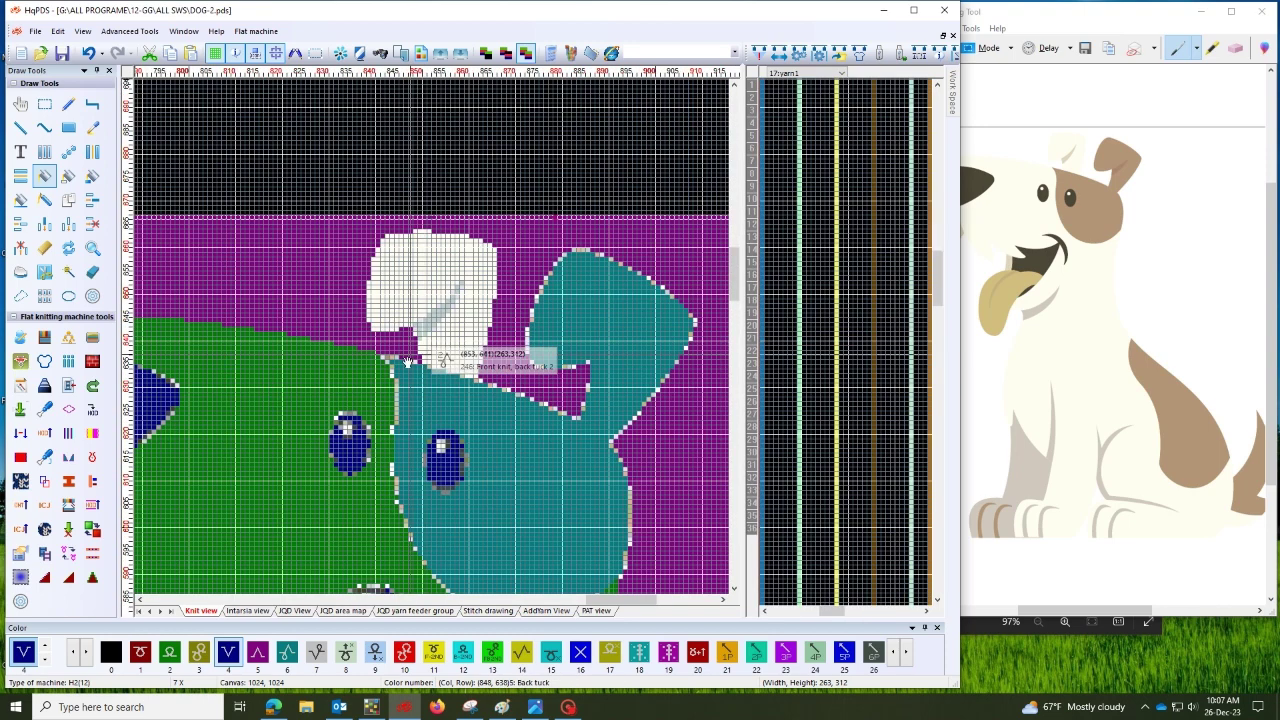
left_click(171, 653)
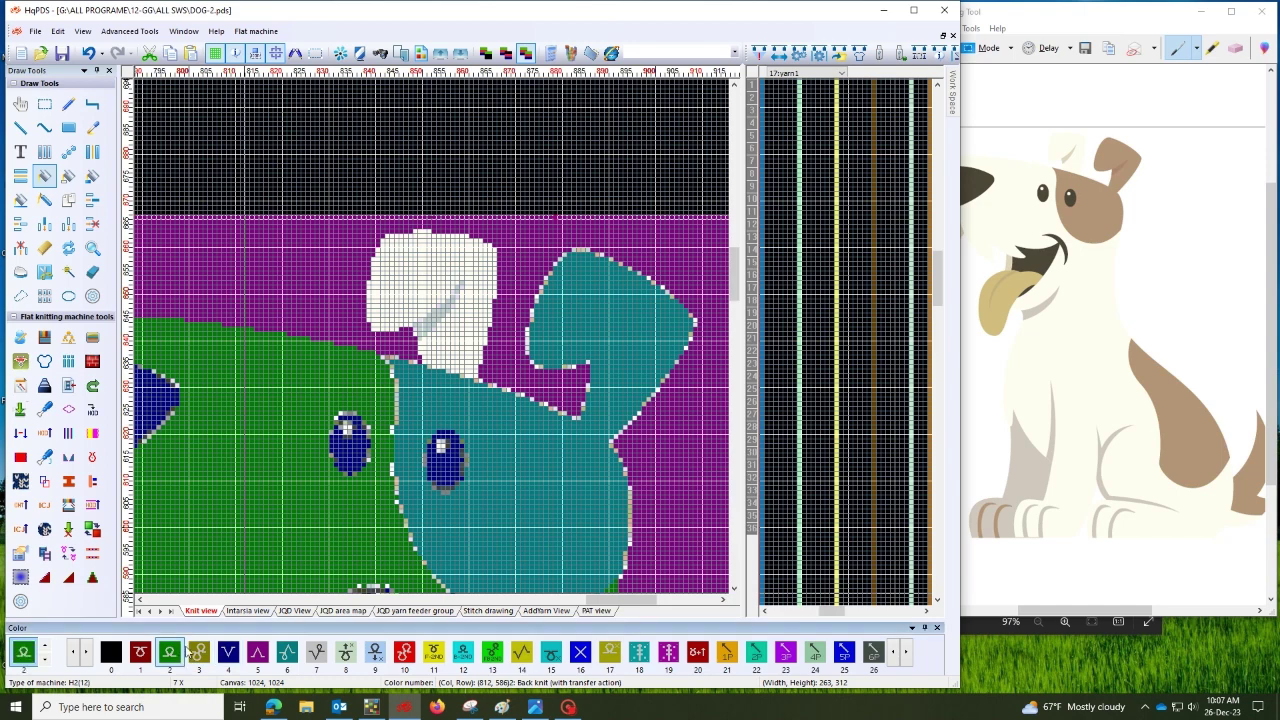
left_click(437, 278)
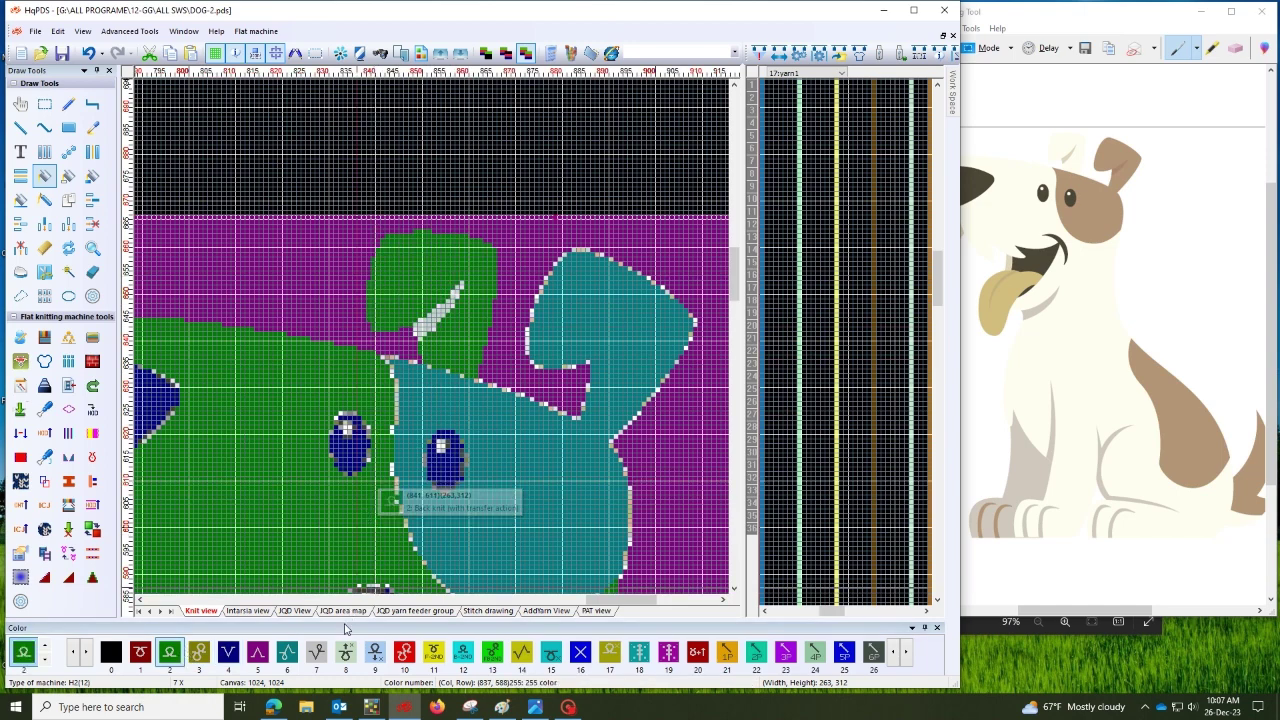
Choose colour 7 and inspect the pasted dog's grey leg, paws, face and outlines for areas still unfilled
left_click(316, 652)
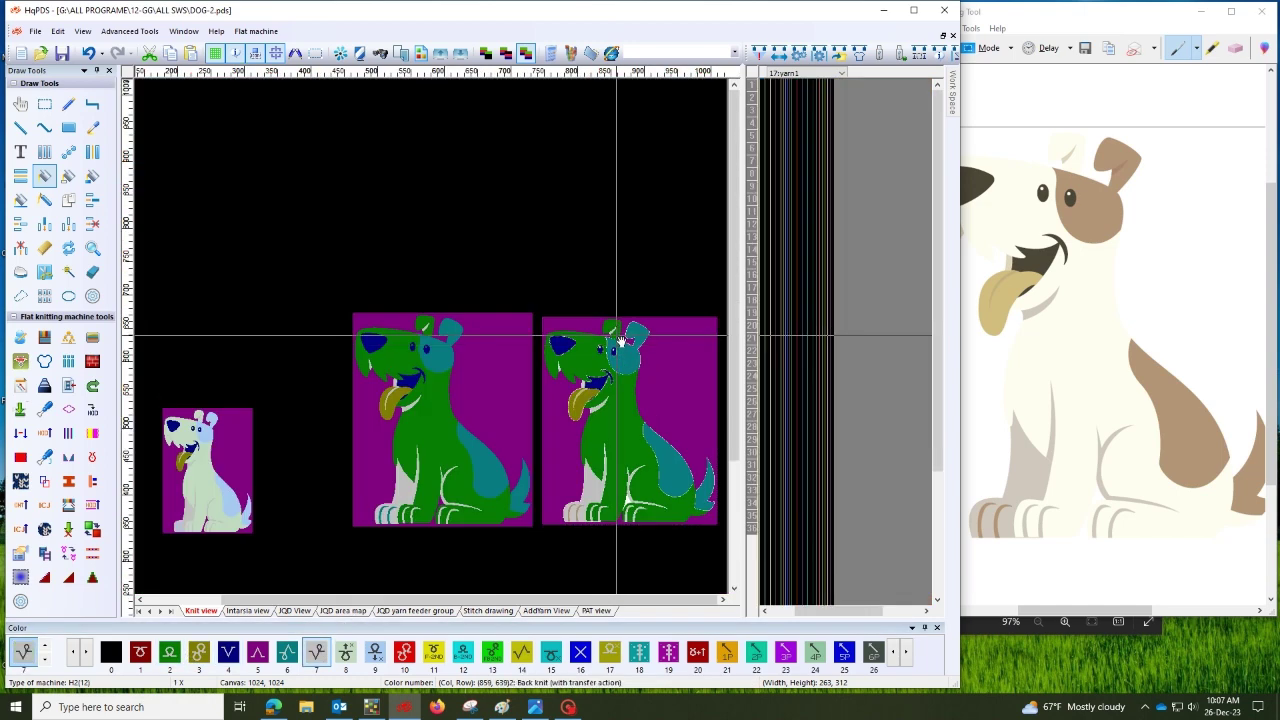
scroll(462, 320, "down", 6)
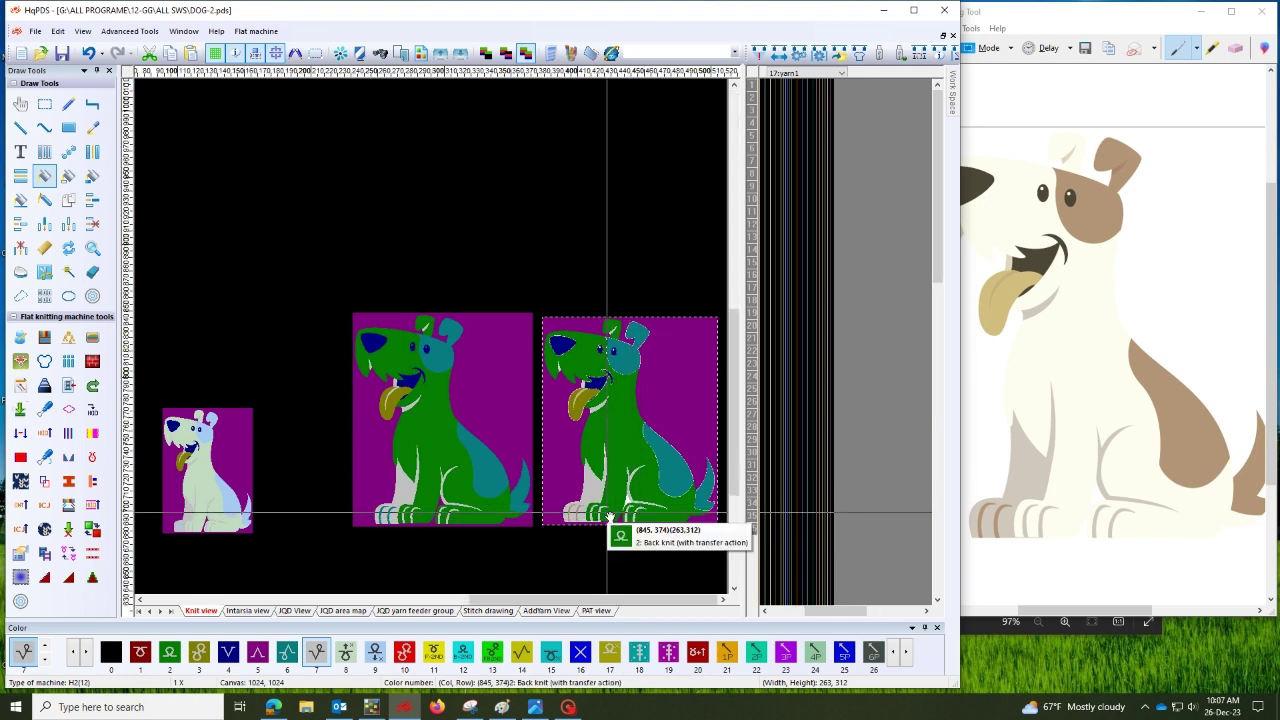
scroll(641, 512, "up", 1)
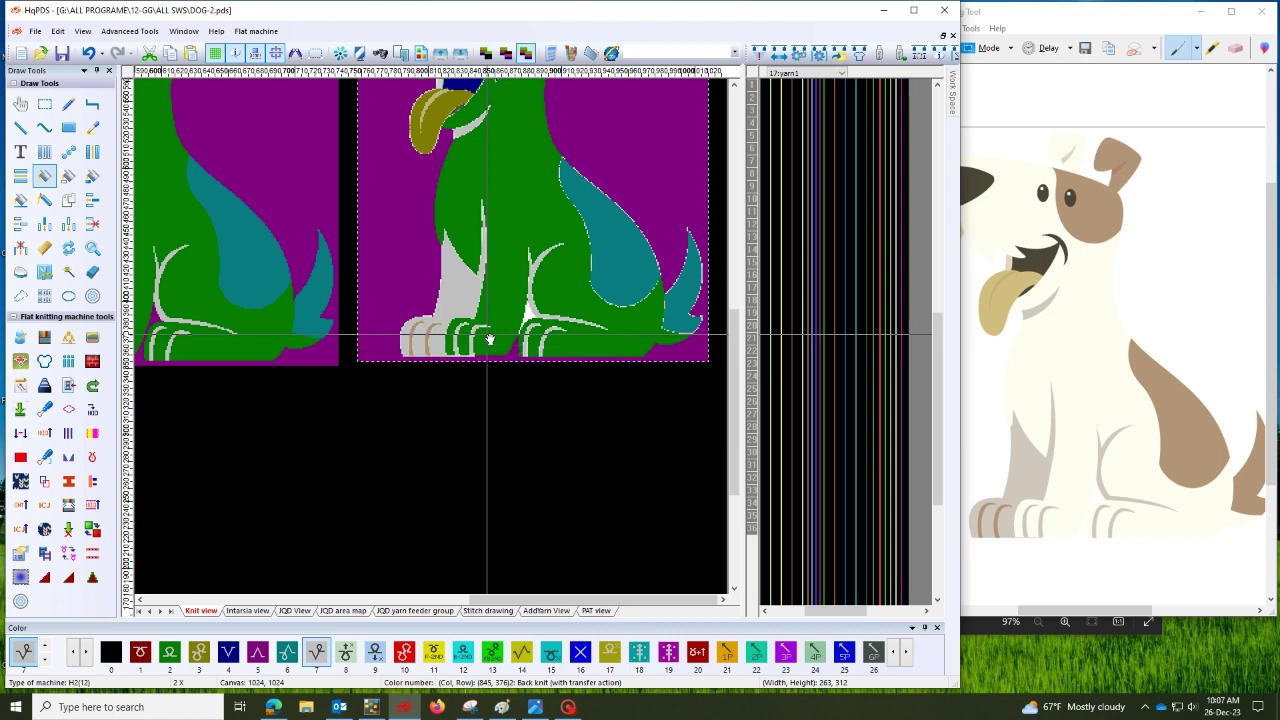
scroll(488, 243, "down", 1)
scroll(623, 266, "up", 3)
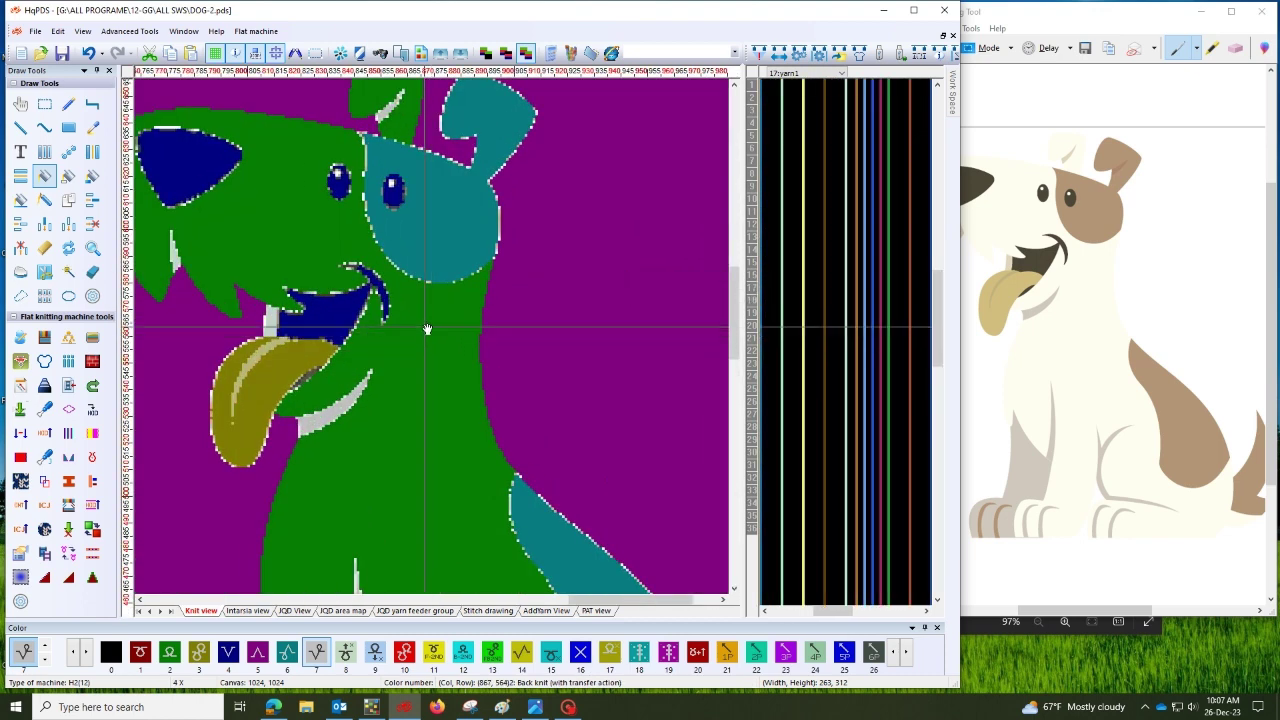
scroll(502, 340, "down", 2)
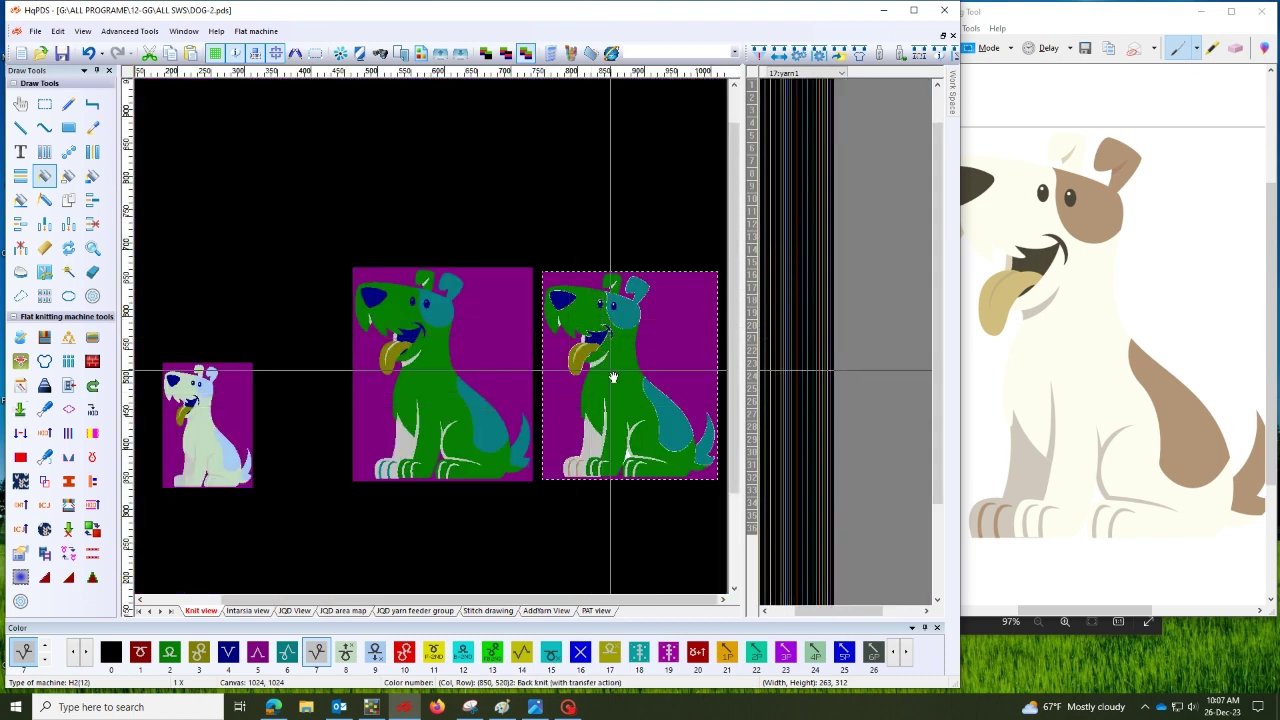
Measure the width of the large, fully recoloured dog from one edge of its purple background to the other
right_click(504, 346)
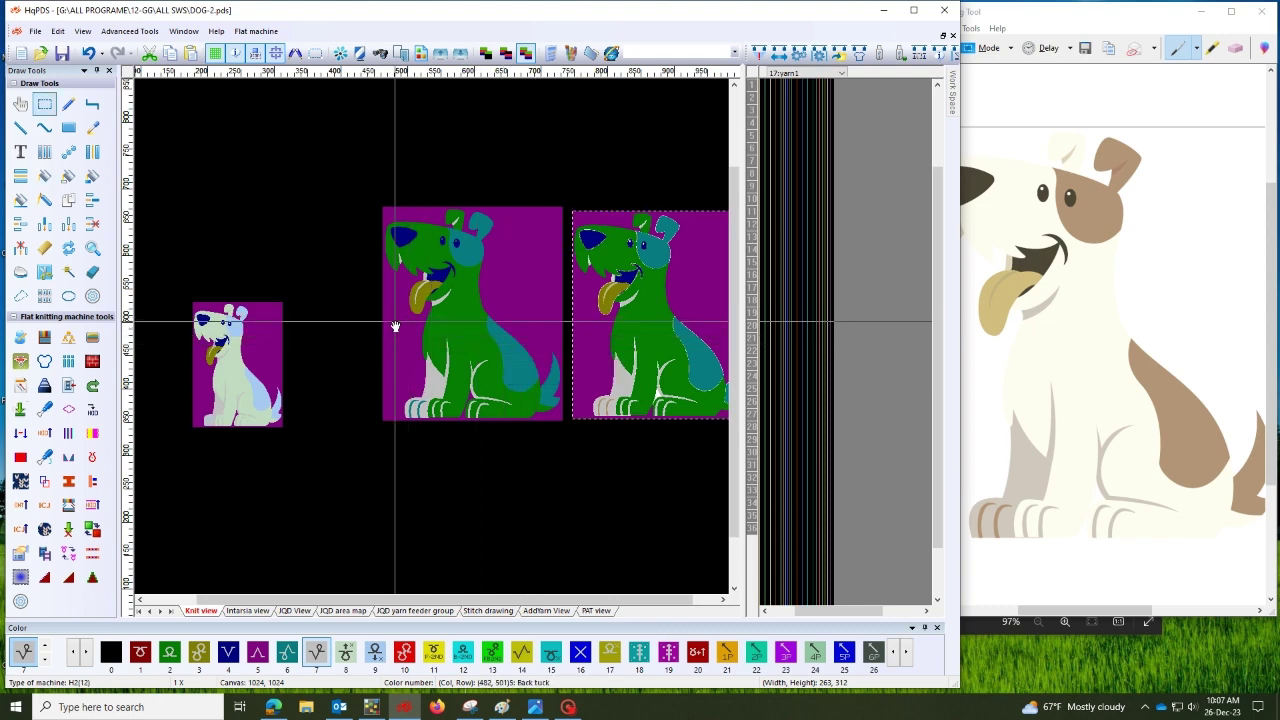
scroll(384, 329, "up", 2)
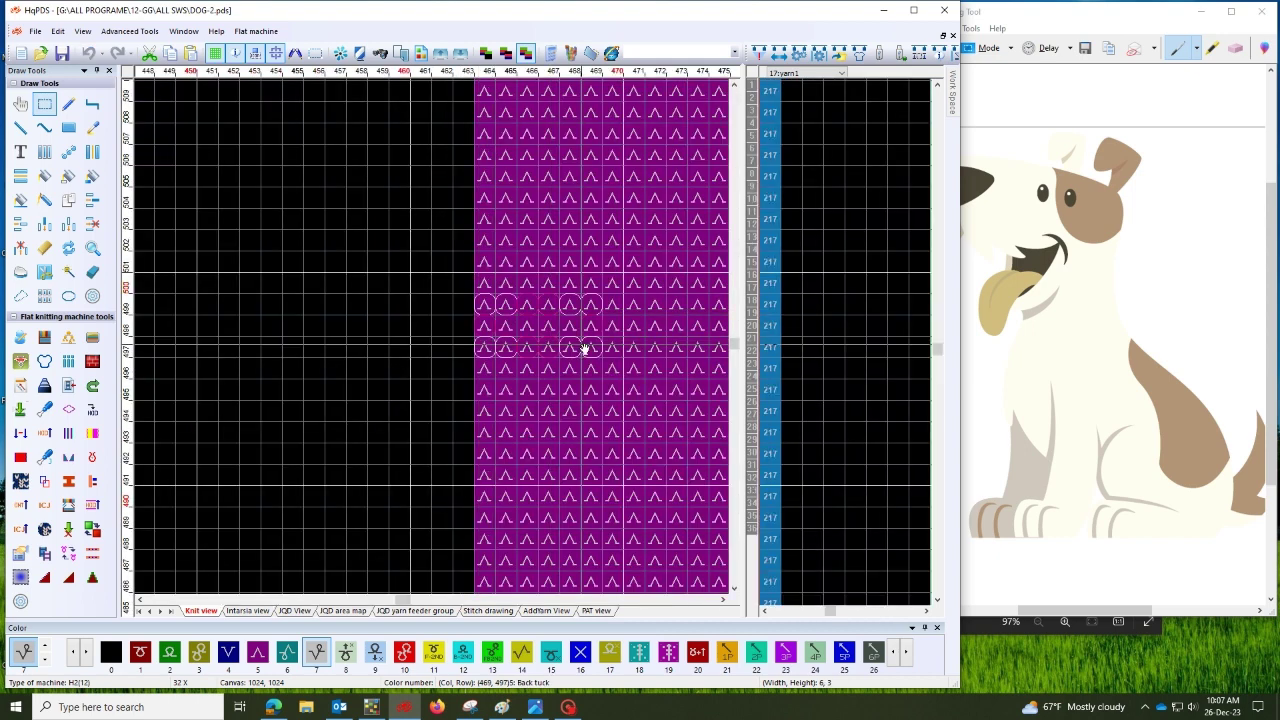
scroll(580, 349, "down", 2)
scroll(603, 354, "up", 2)
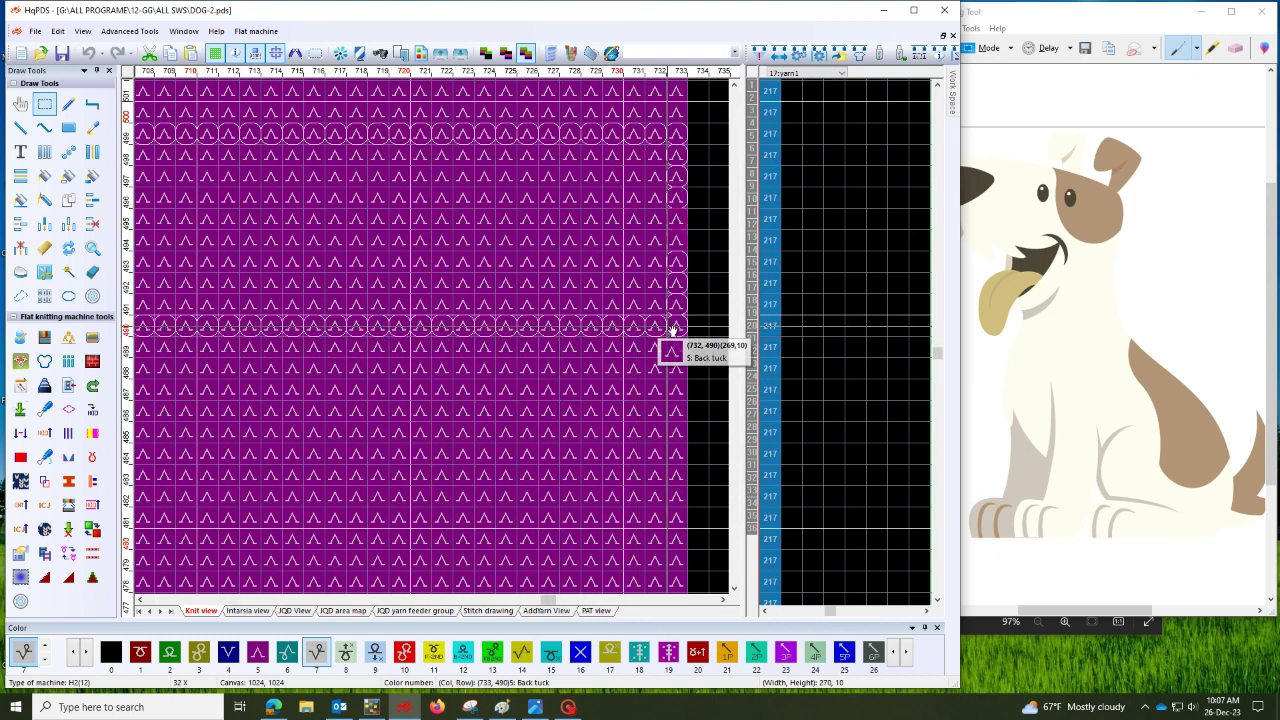
scroll(631, 343, "down", 2)
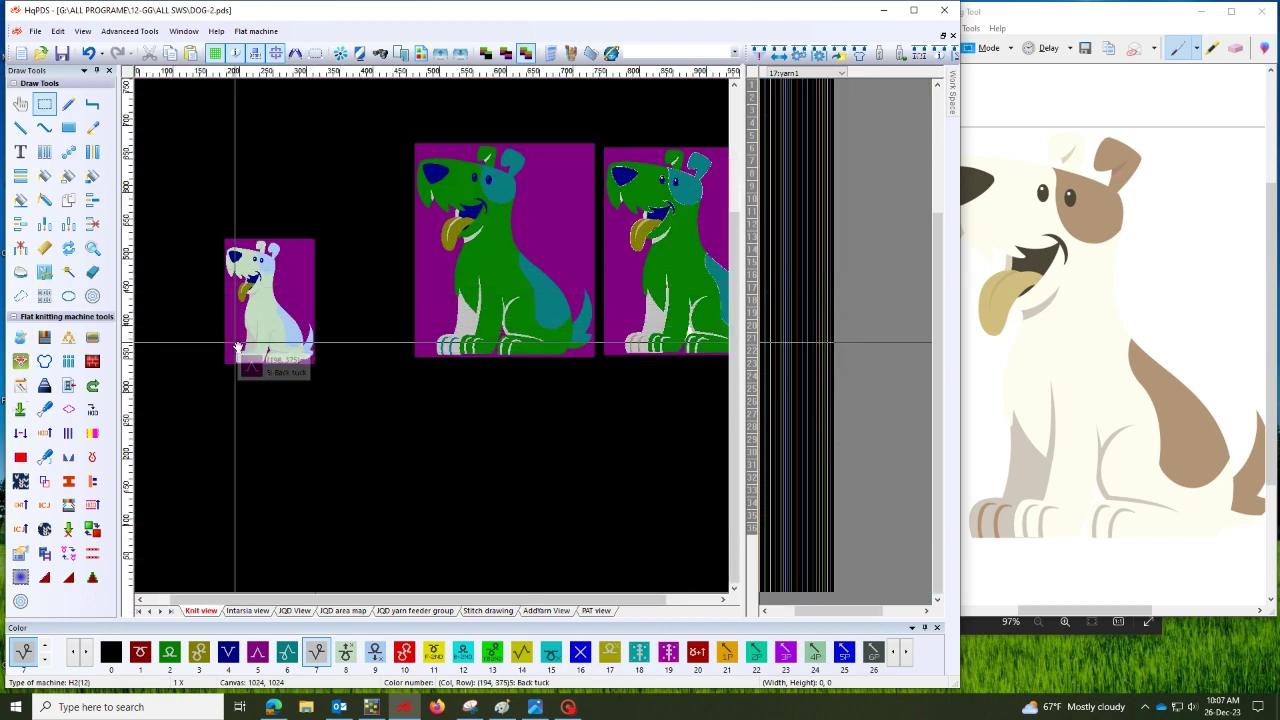
Measure the width and height of the small dog, including its purple background
scroll(252, 340, "up", 2)
left_click(344, 273)
scroll(344, 273, "down", 3)
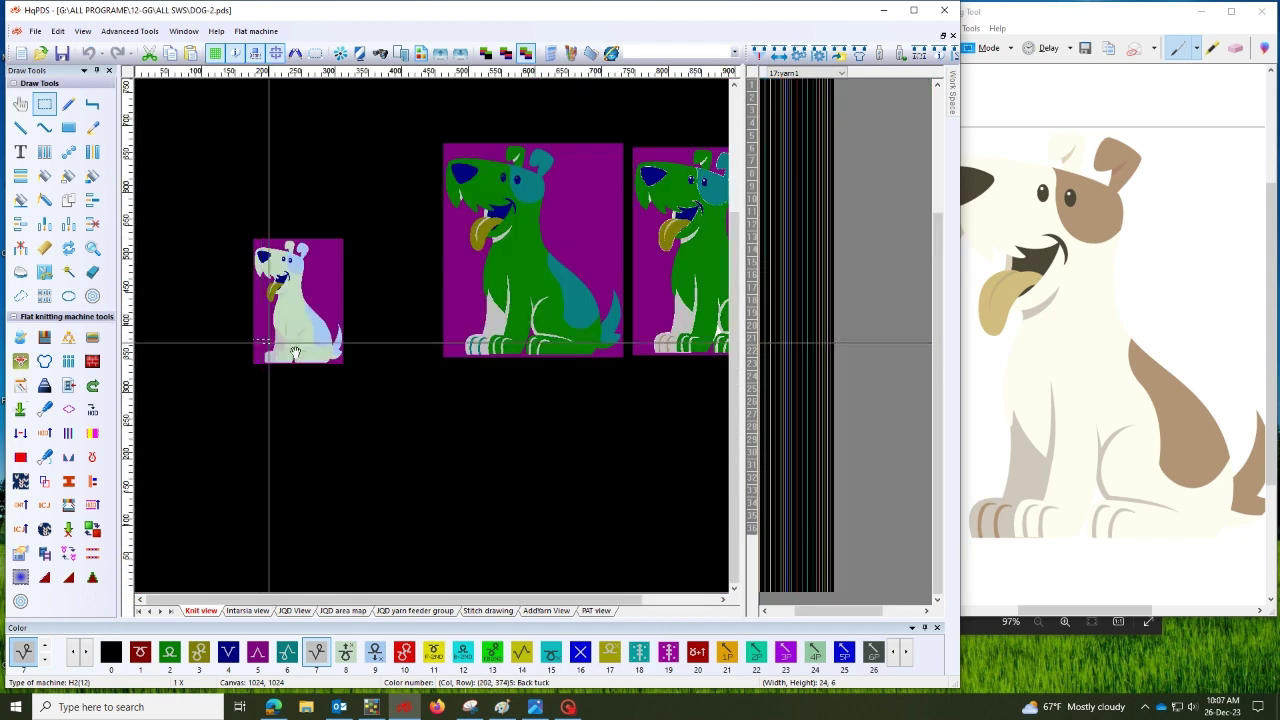
scroll(342, 350, "up", 2)
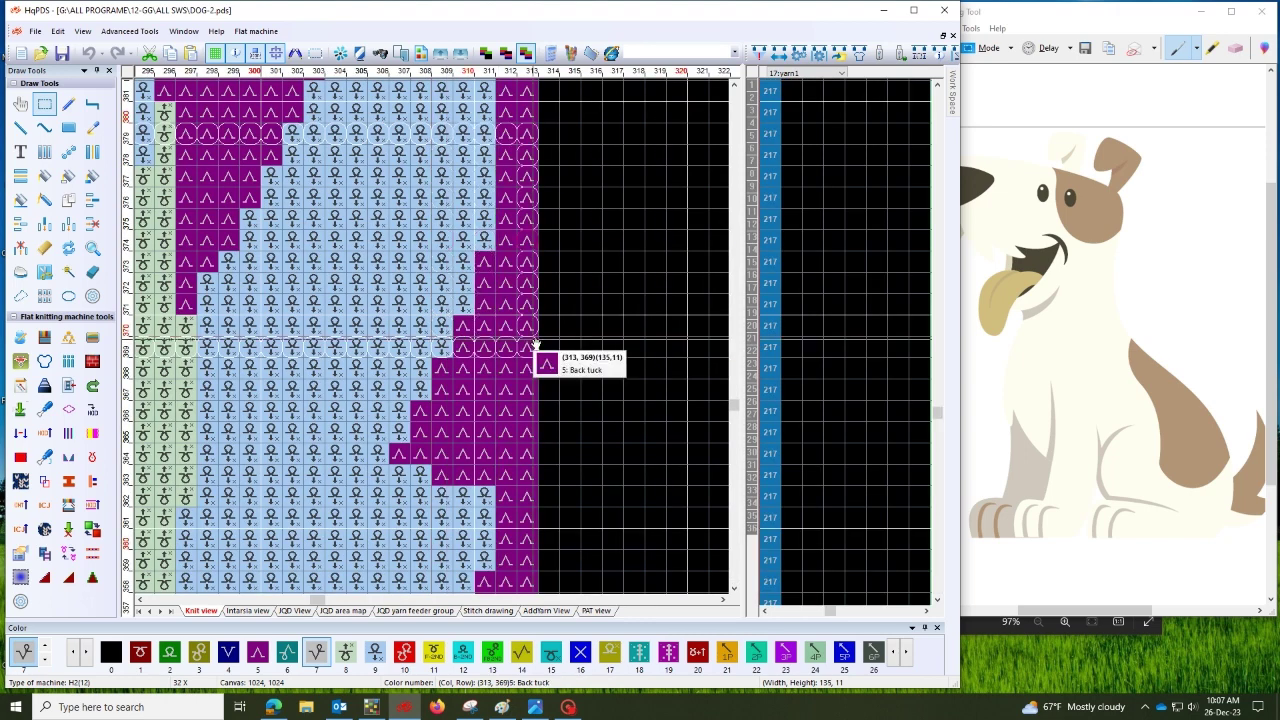
scroll(443, 366, "down", 2)
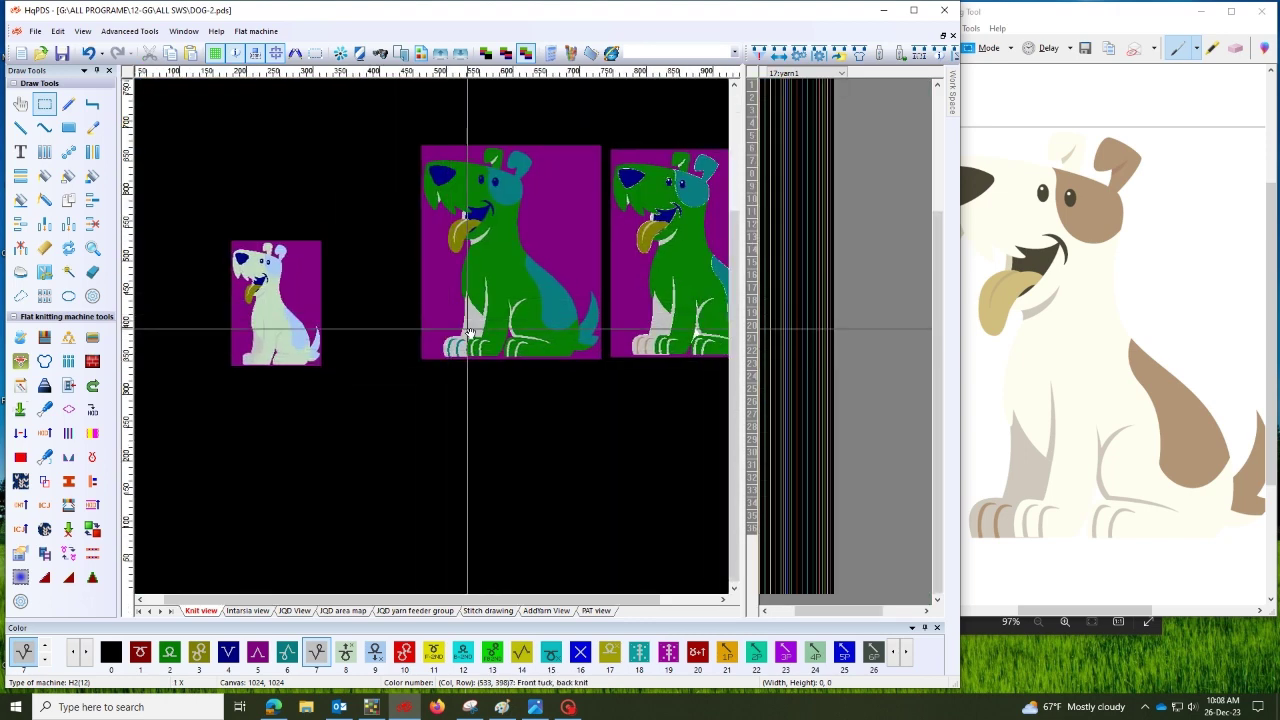
scroll(299, 366, "up", 2)
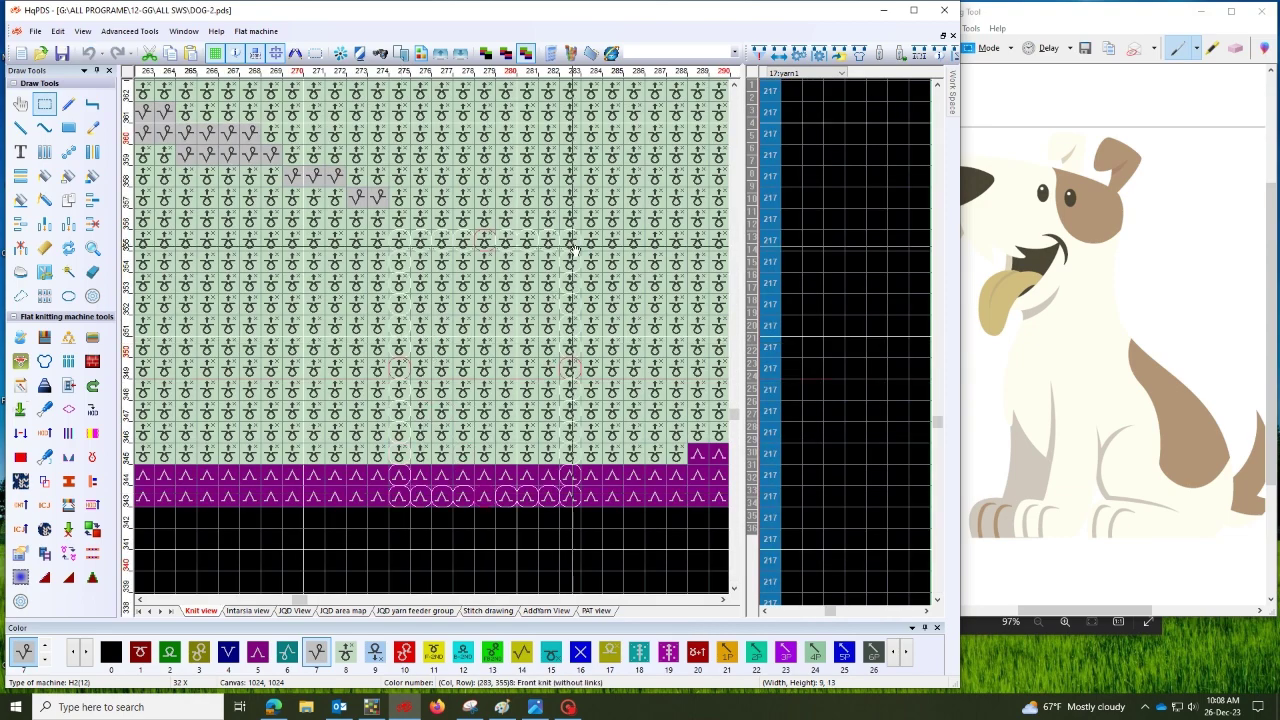
scroll(317, 245, "down", 2)
scroll(321, 245, "up", 2)
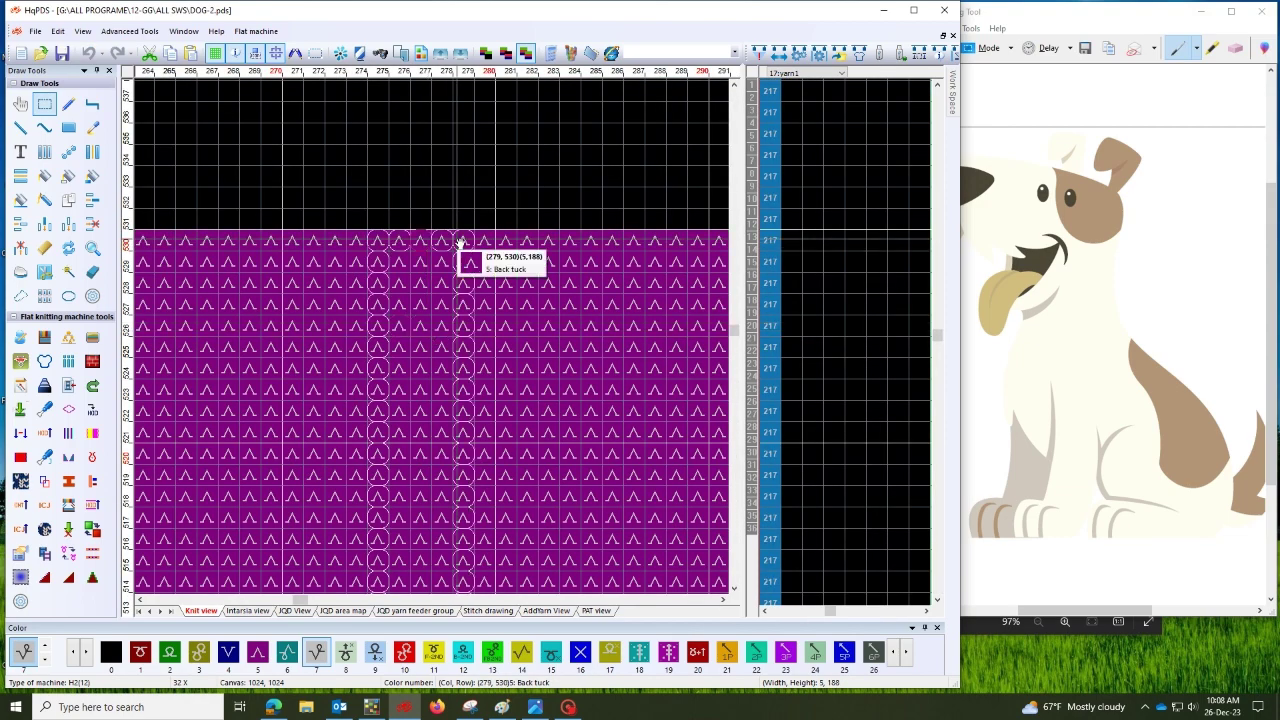
scroll(321, 342, "down", 2)
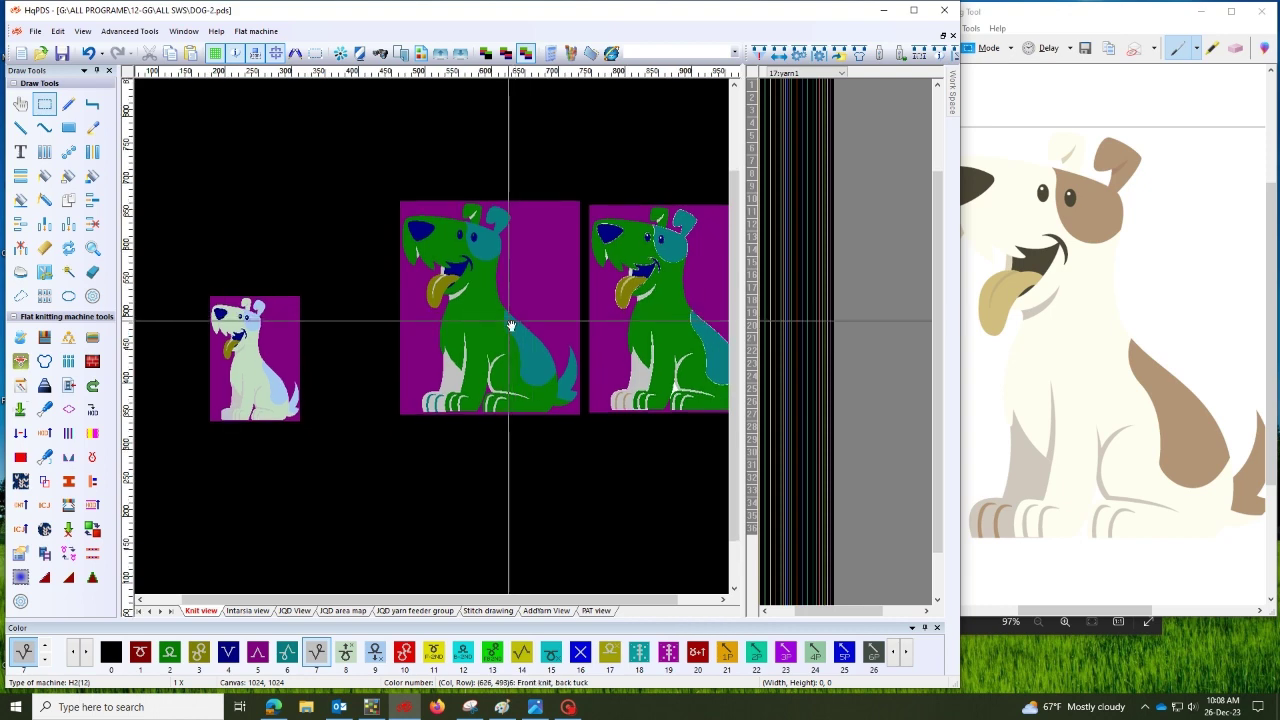
Select the large recoloured dog, stretch a copy to width 135 and height 188, and place it directly above the small dog
right_click(508, 263)
mouse_move(614, 453)
left_click(680, 484)
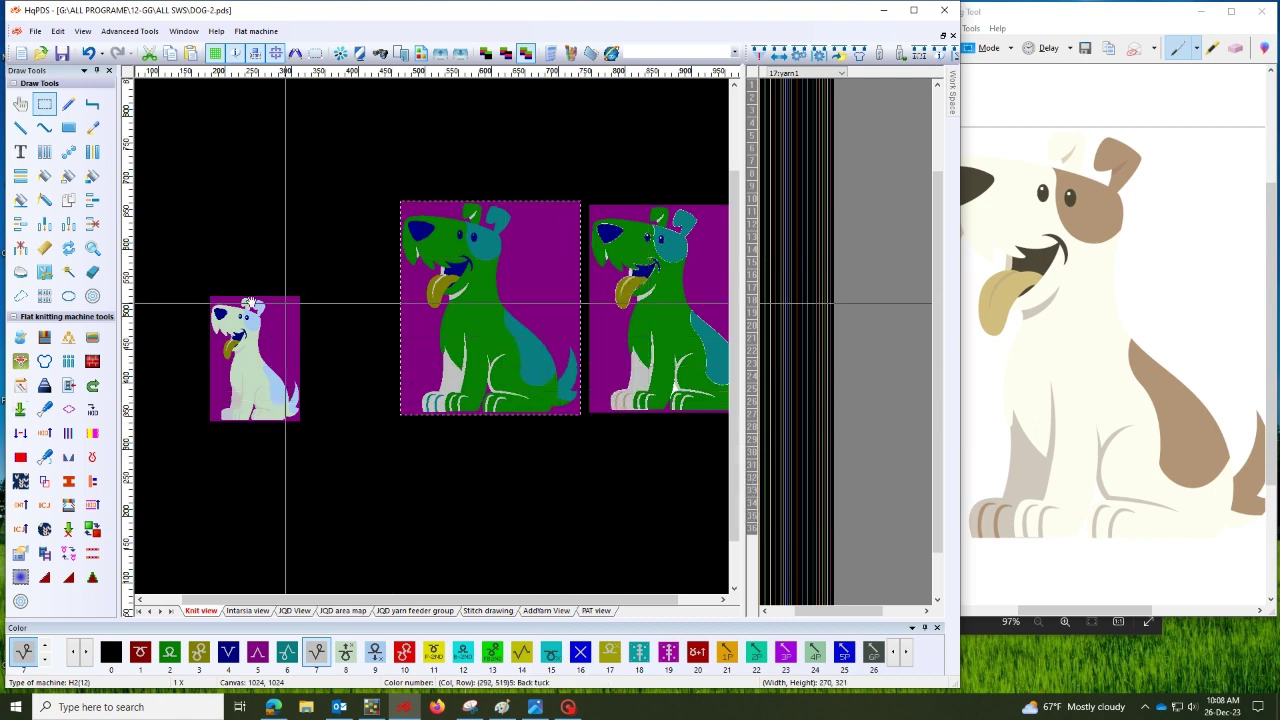
left_click(92, 248)
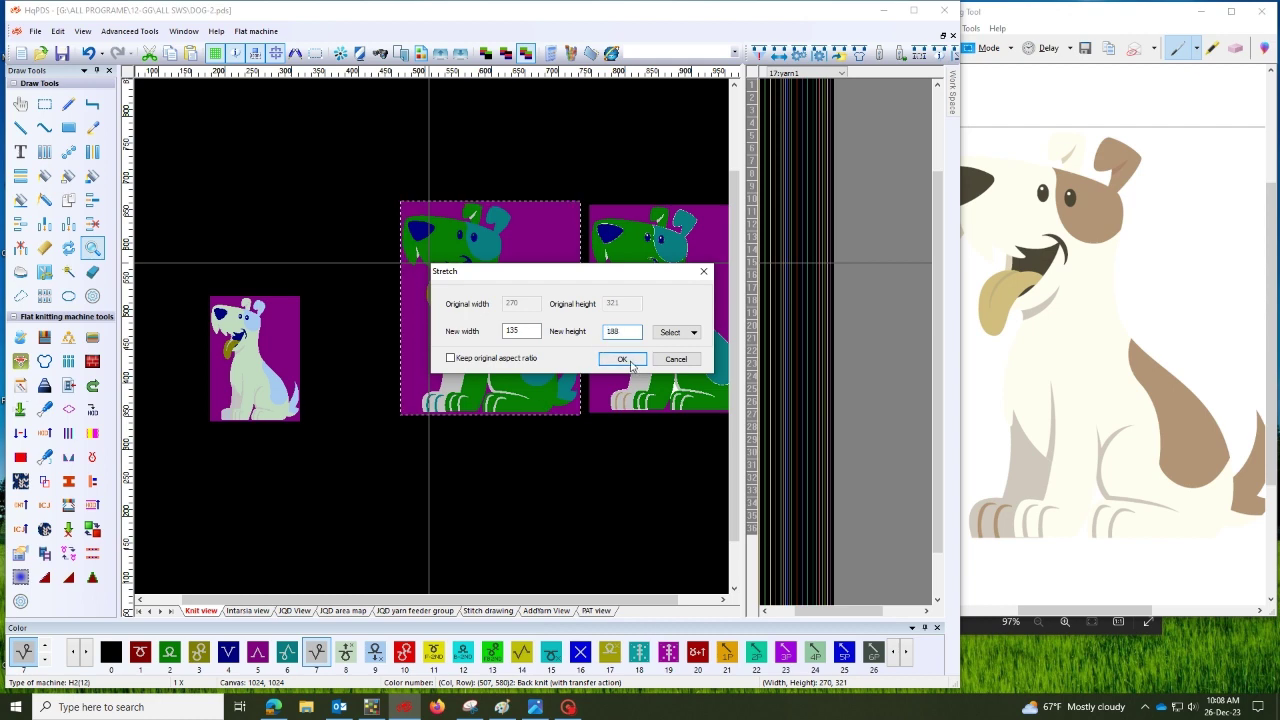
left_click(621, 359)
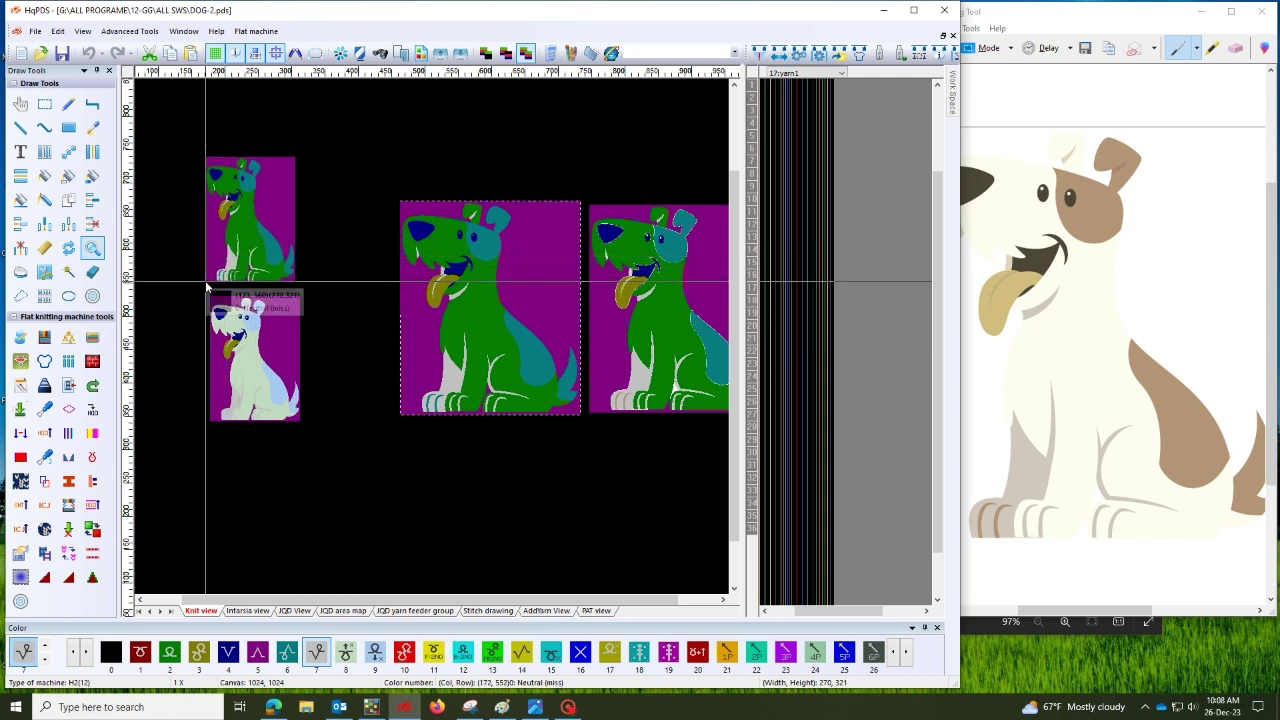
left_click(211, 287)
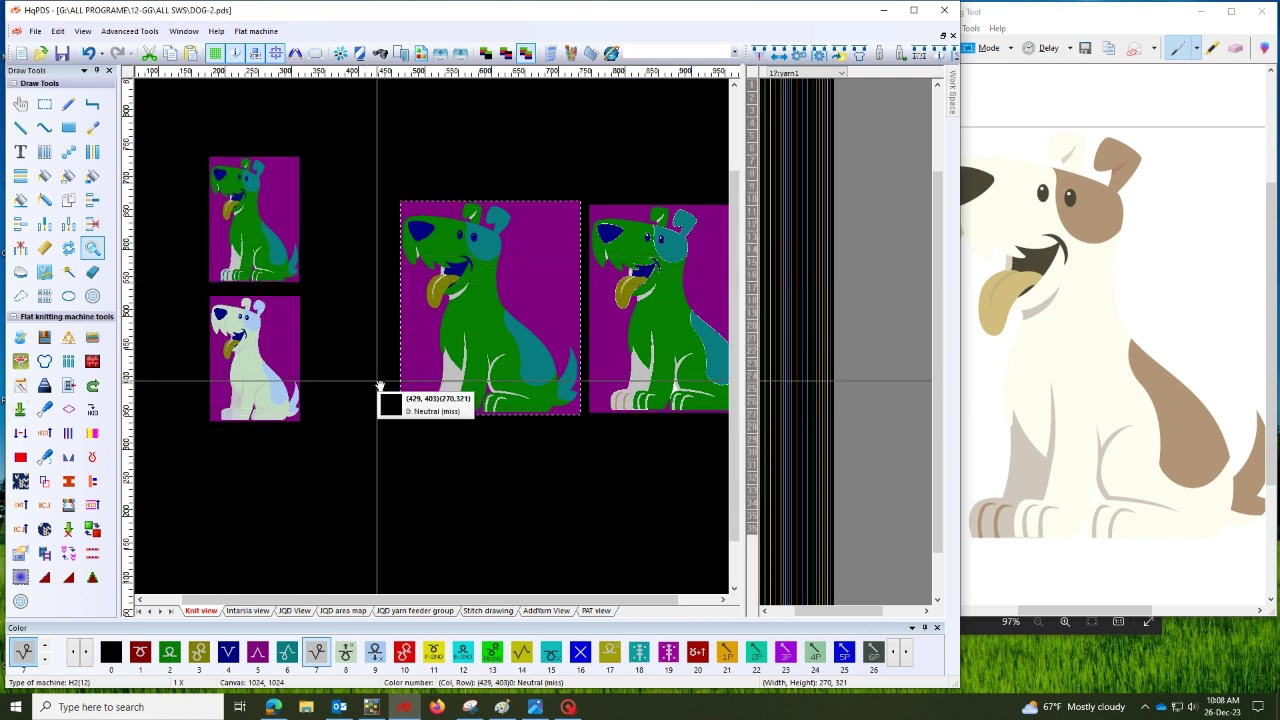
Reselect the large recoloured dog as a 270 by 322 area and close the Craft Bill settings
left_click_drag(375, 401, 453, 357)
left_click(453, 354)
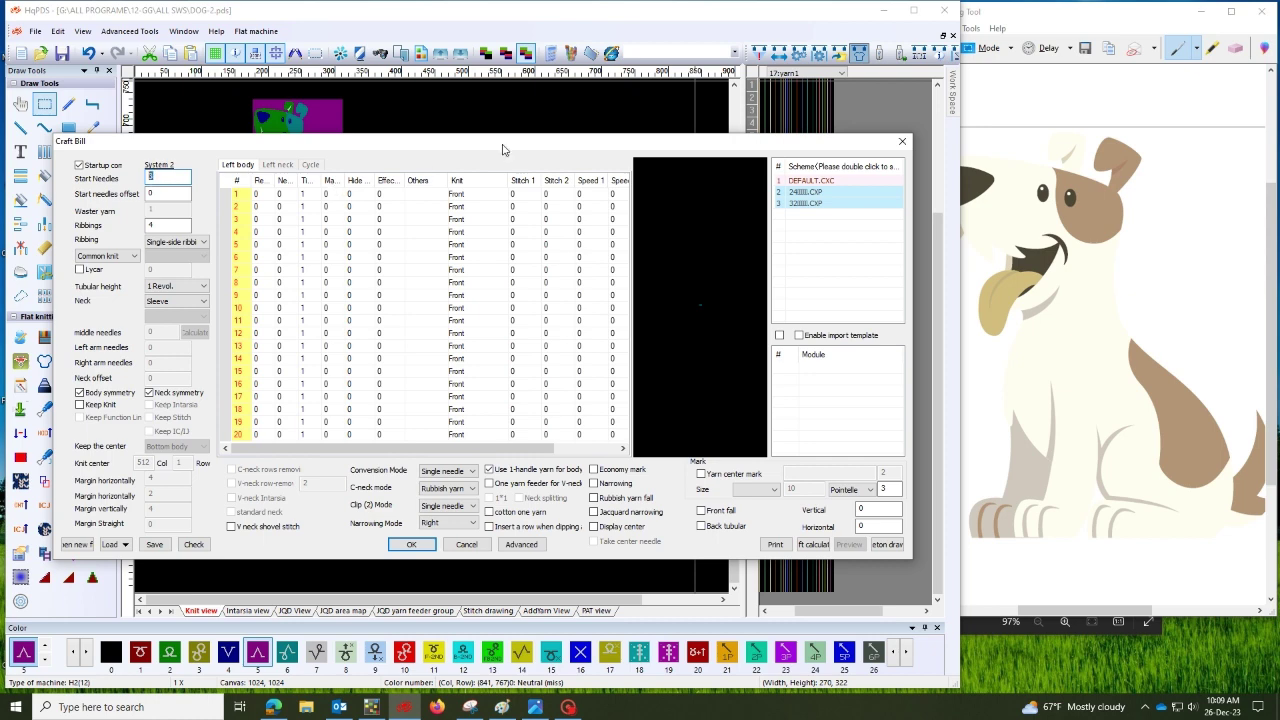
left_click(901, 143)
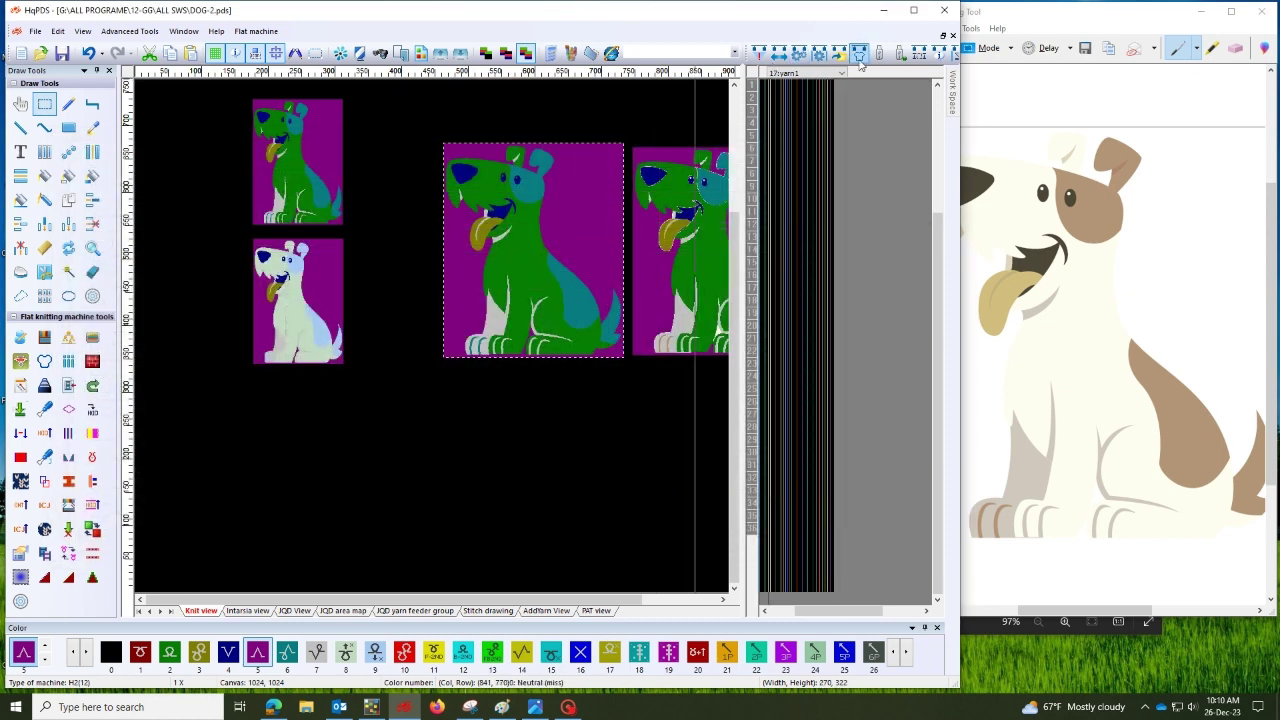
Generate a Craft Bill piece with 271 start needles, 10 ribbings, Ribbing 1x1 and the Package front 1 option
left_click(44, 361)
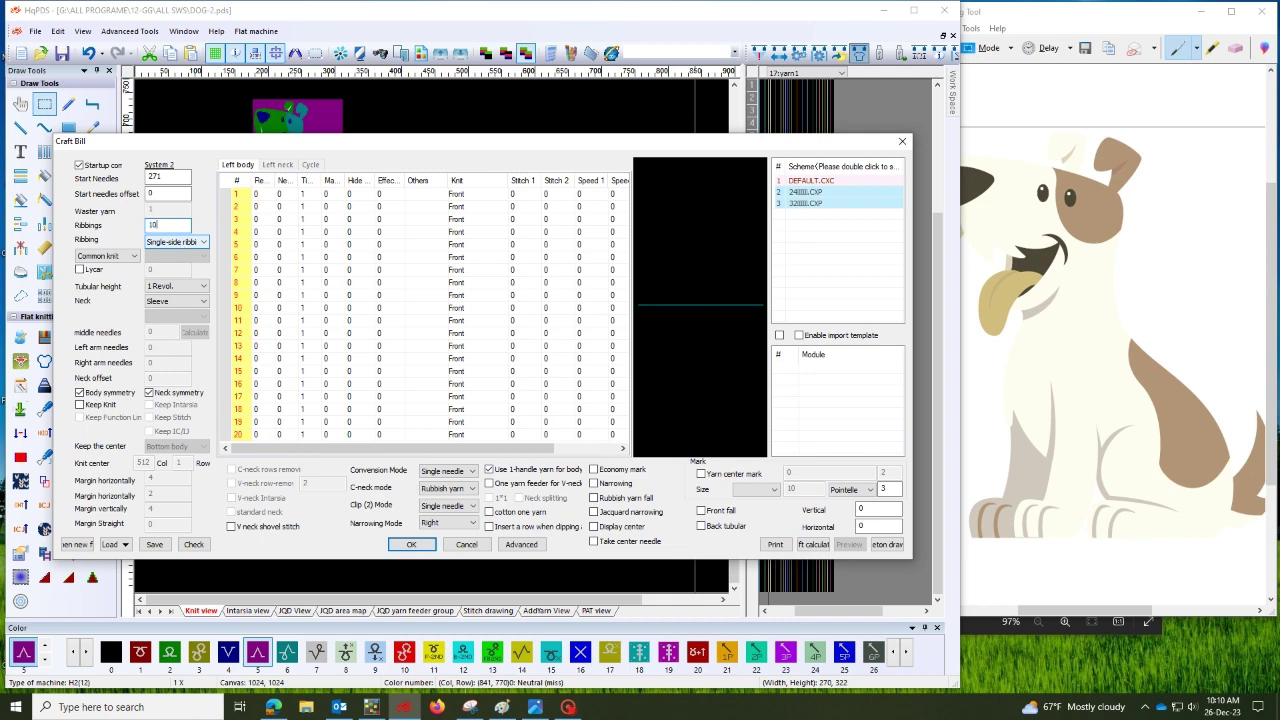
left_click(175, 264)
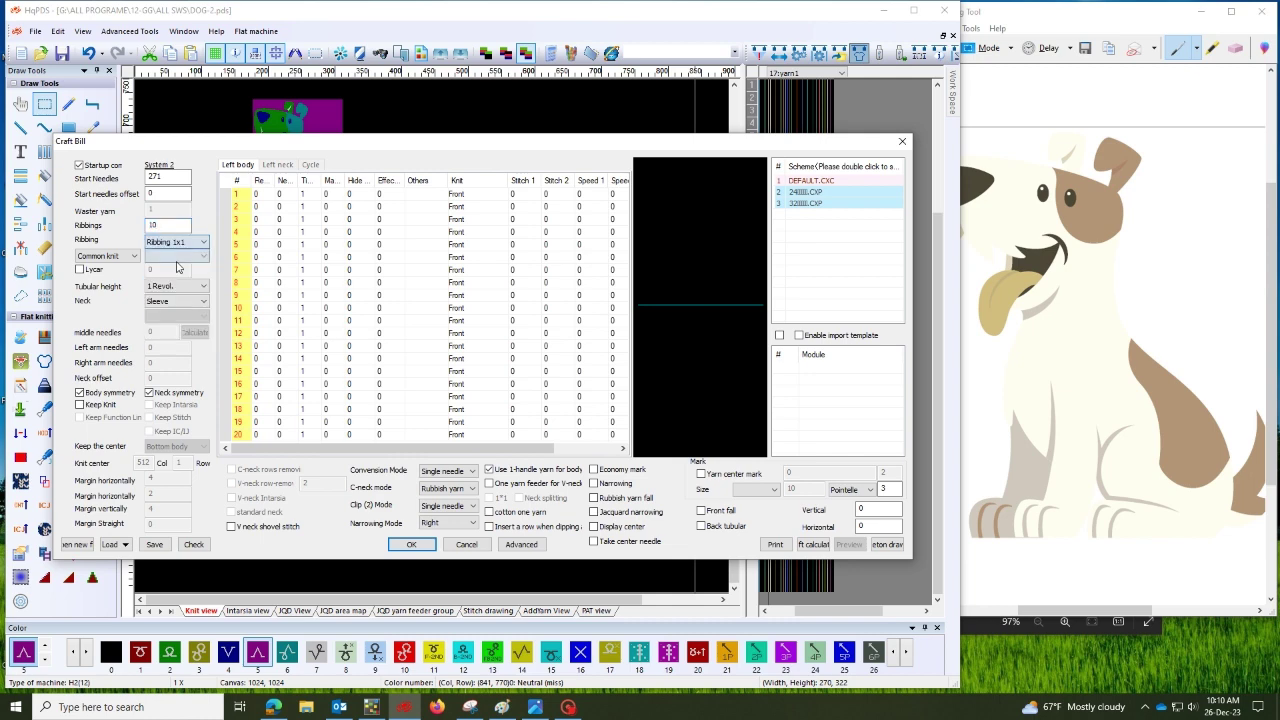
left_click(180, 257)
left_click(179, 268)
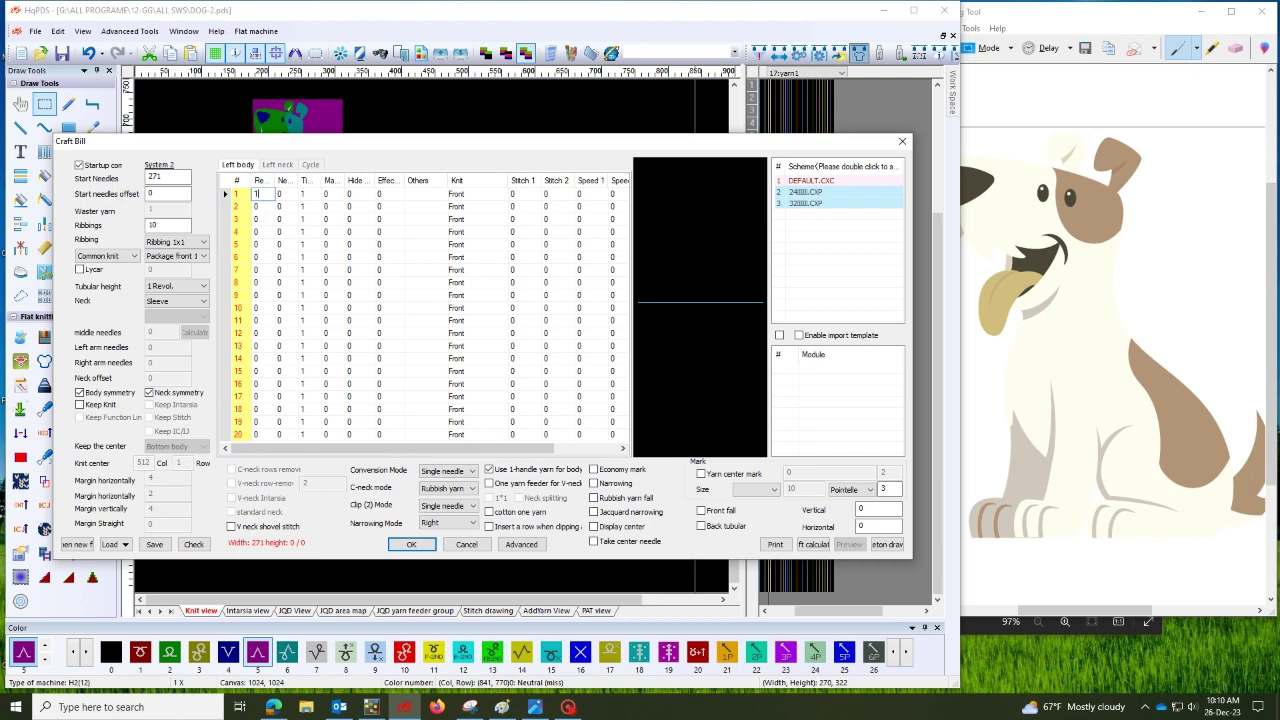
left_click(392, 547)
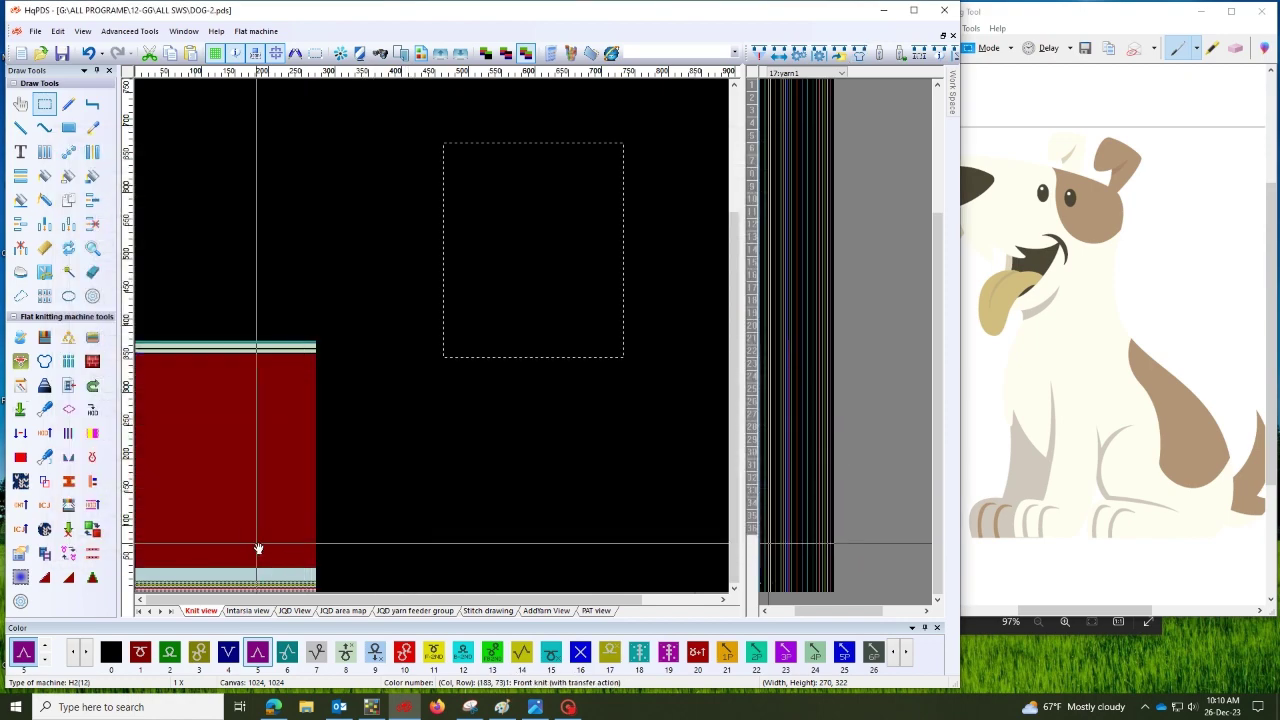
Select the red body area above the ribbing, 271 by 320, and copy it to the Intarsia view
scroll(163, 535, "up", 3)
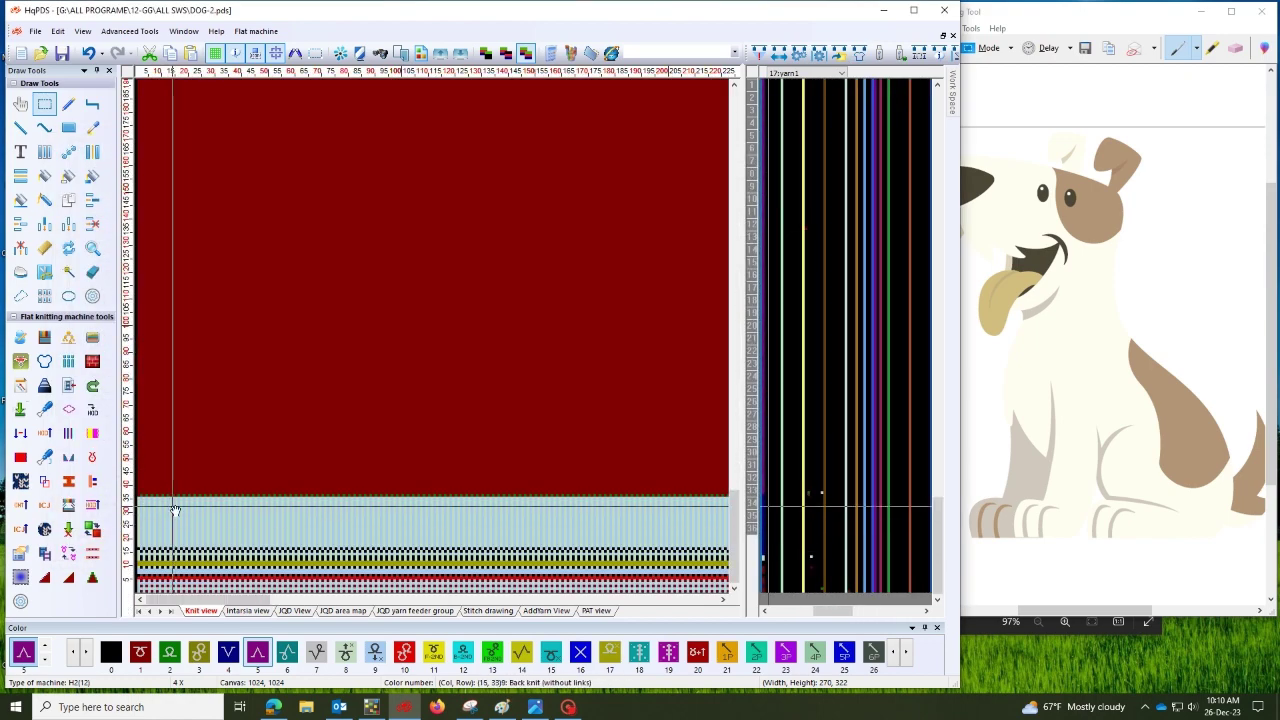
scroll(175, 510, "up", 3)
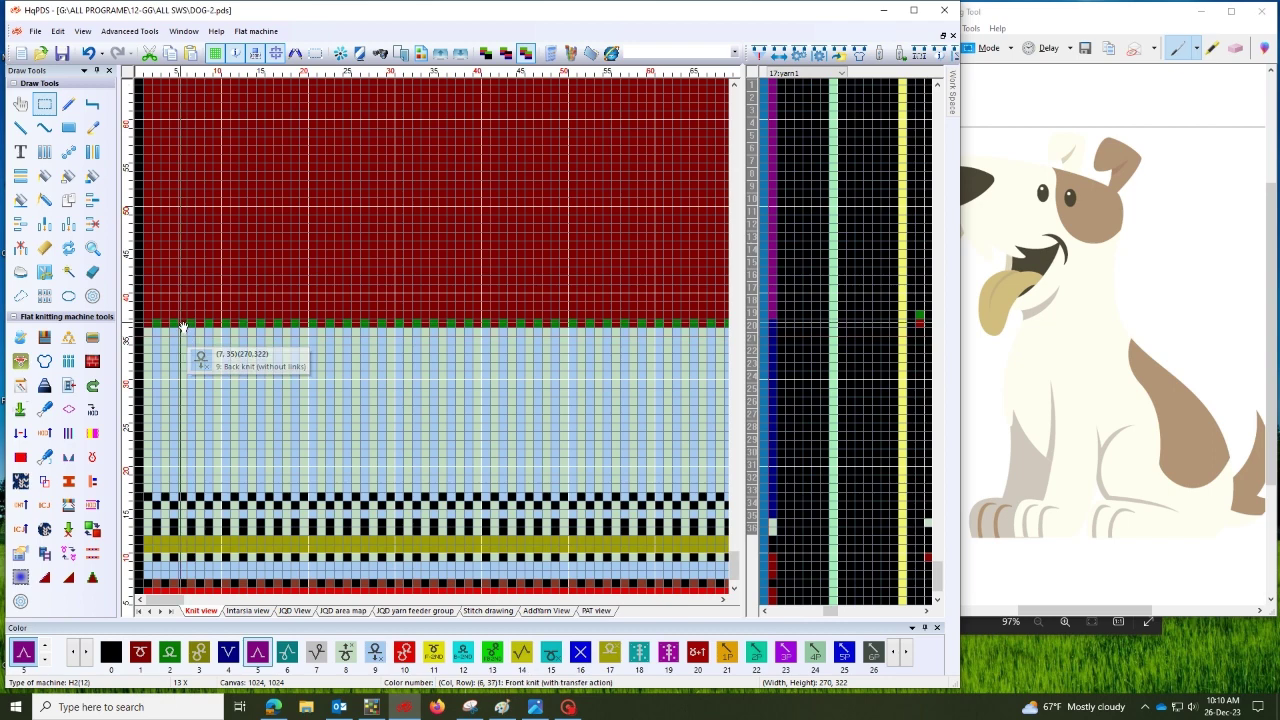
scroll(313, 390, "down", 4)
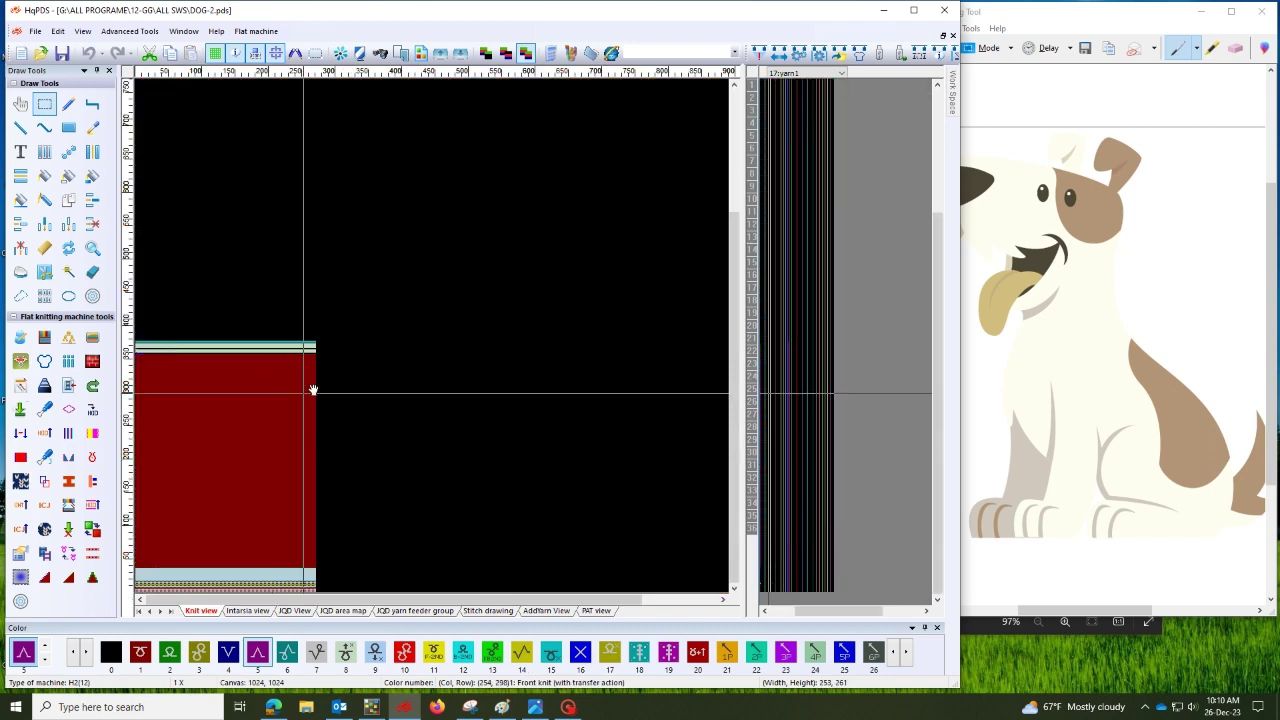
scroll(313, 390, "up", 5)
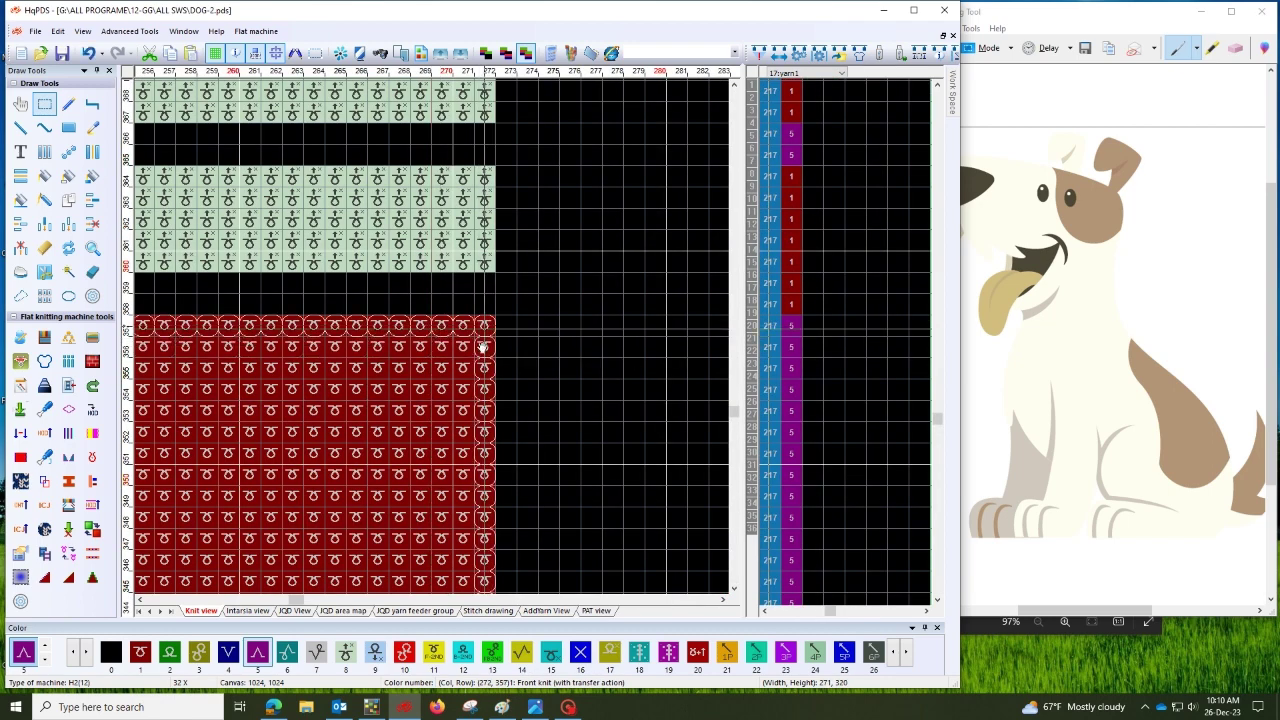
right_click(386, 96)
mouse_move(466, 280)
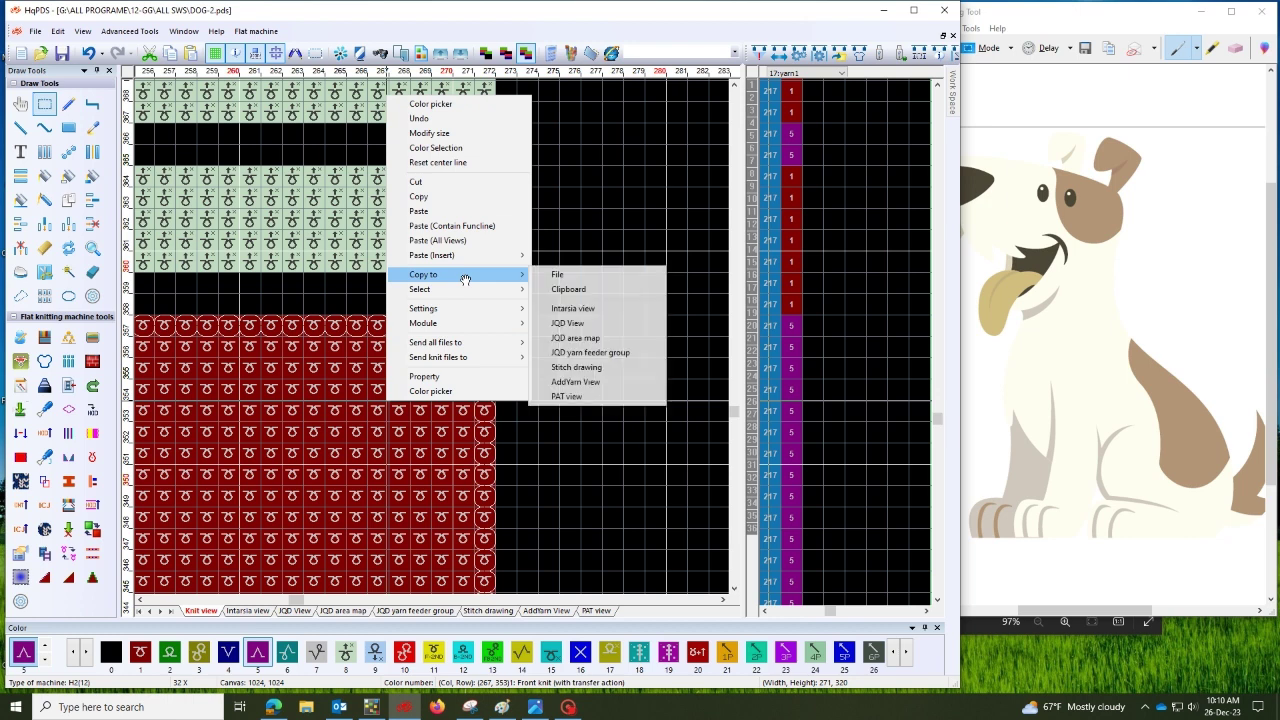
left_click(572, 308)
scroll(549, 434, "down", 5)
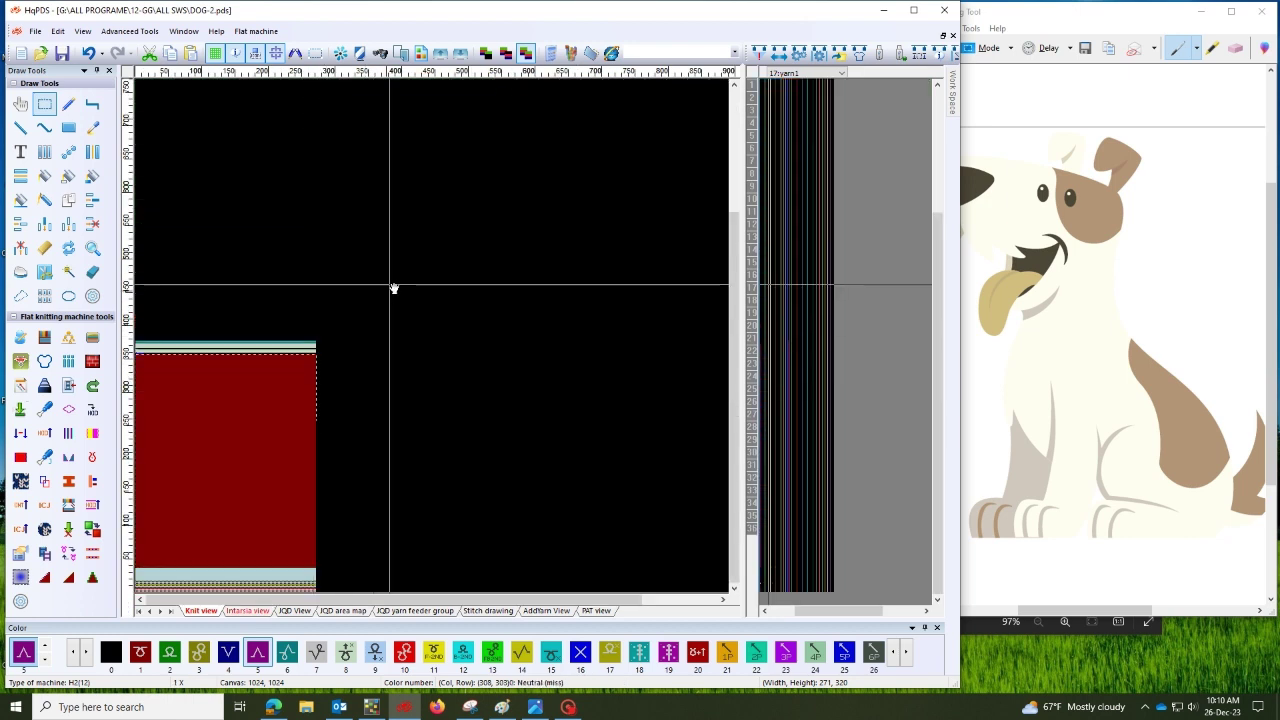
Paste the large recoloured dog into the Intarsia view, aligned with the lower-left corner of the red body area
left_click(250, 610)
right_click(391, 291)
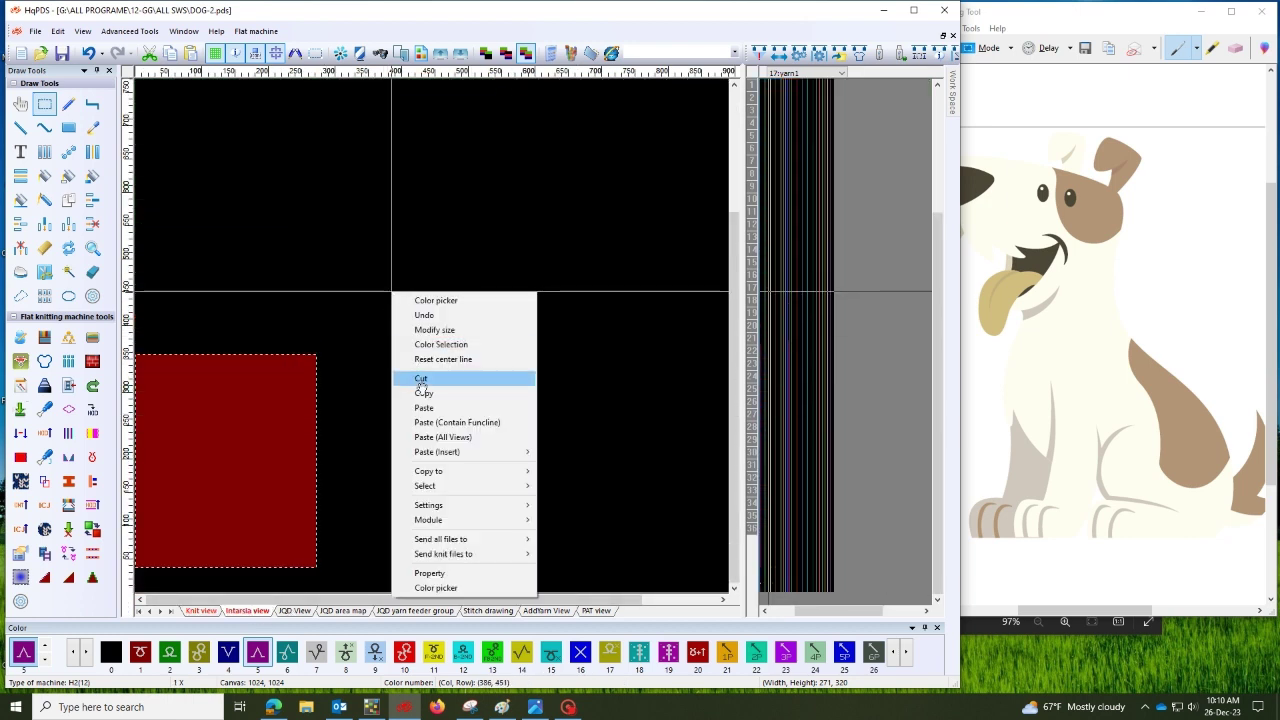
left_click(428, 408)
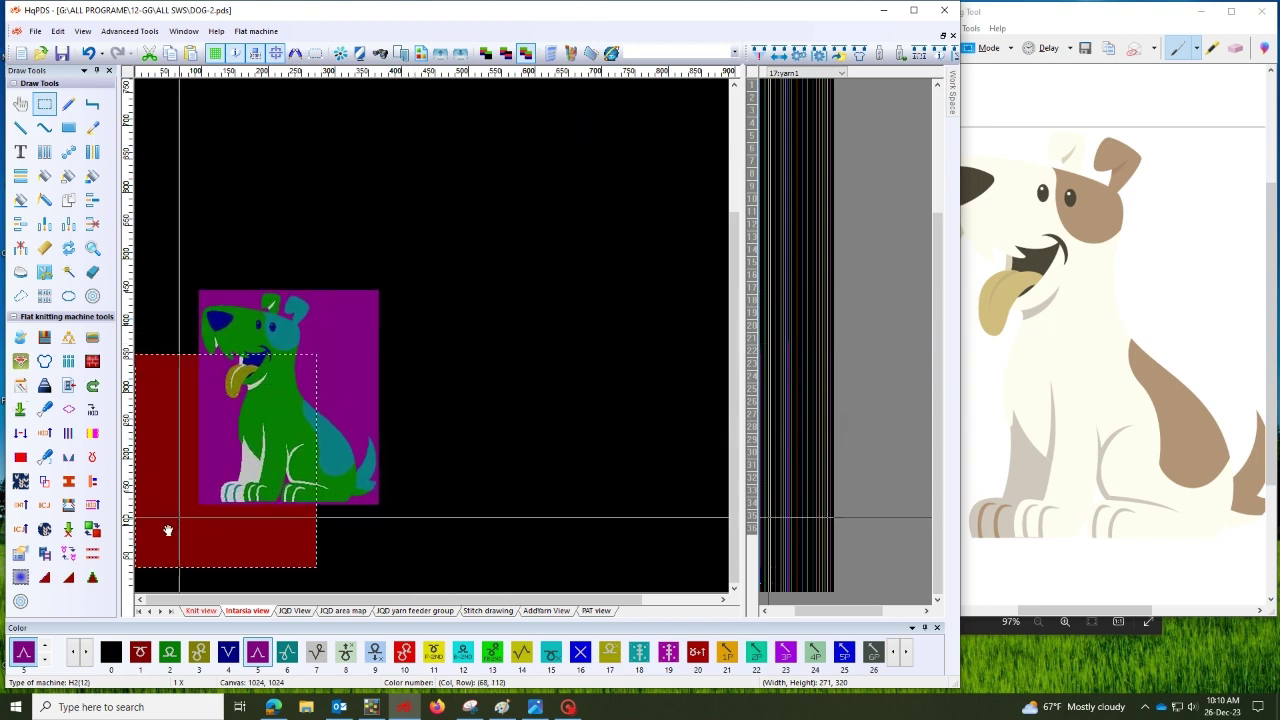
key("space")
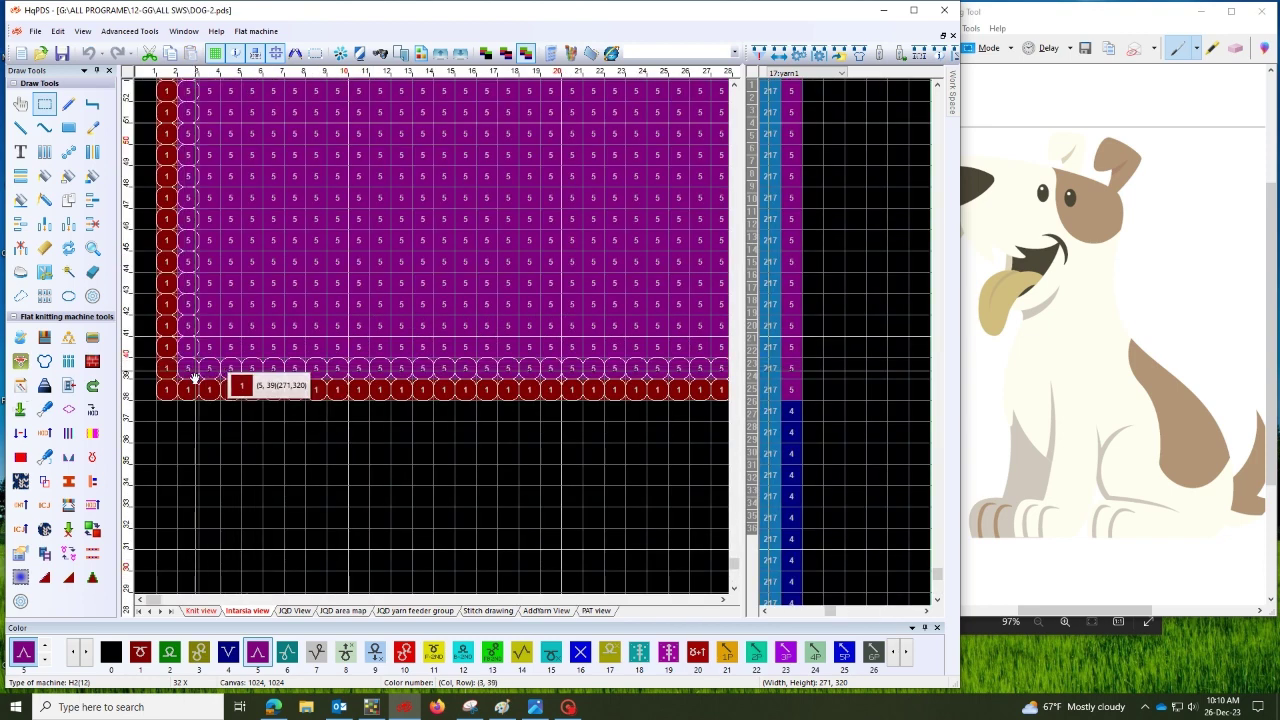
left_click(175, 390)
key("space")
scroll(147, 570, "down", 5)
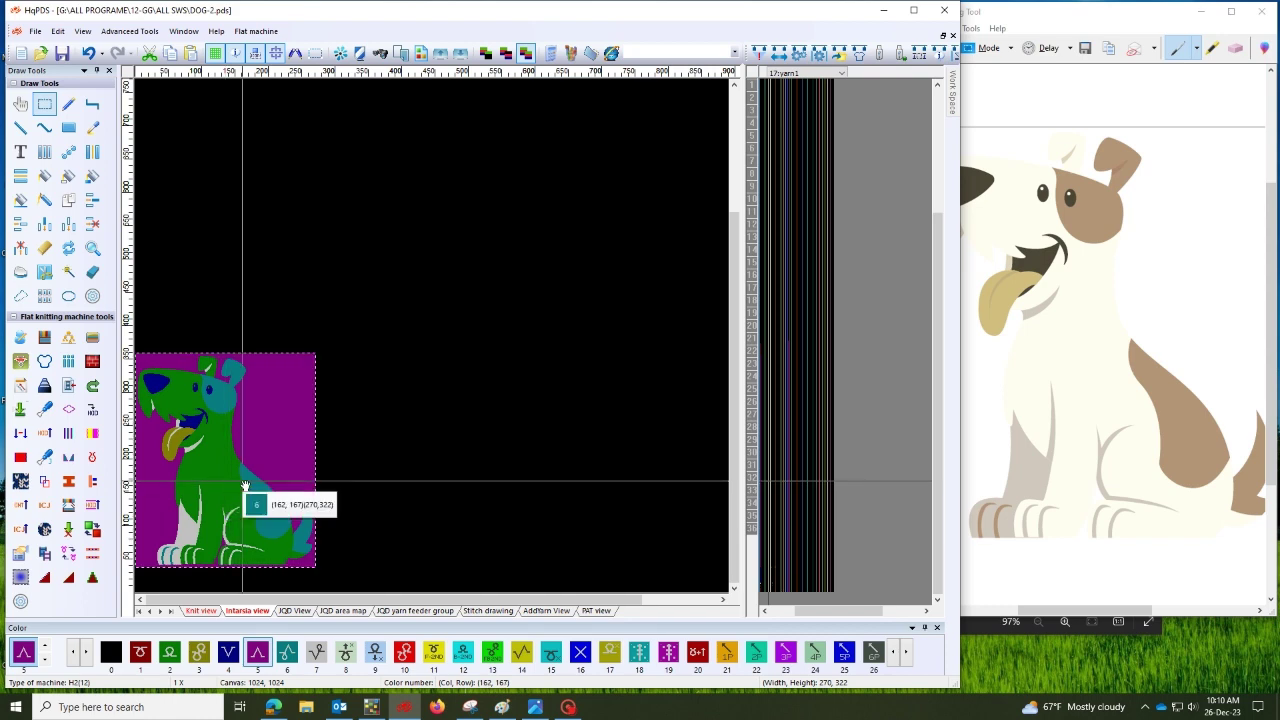
Replace colour 1 with colour 5 across the 271 by 322 dog area and recheck its colour list
left_click(245, 486)
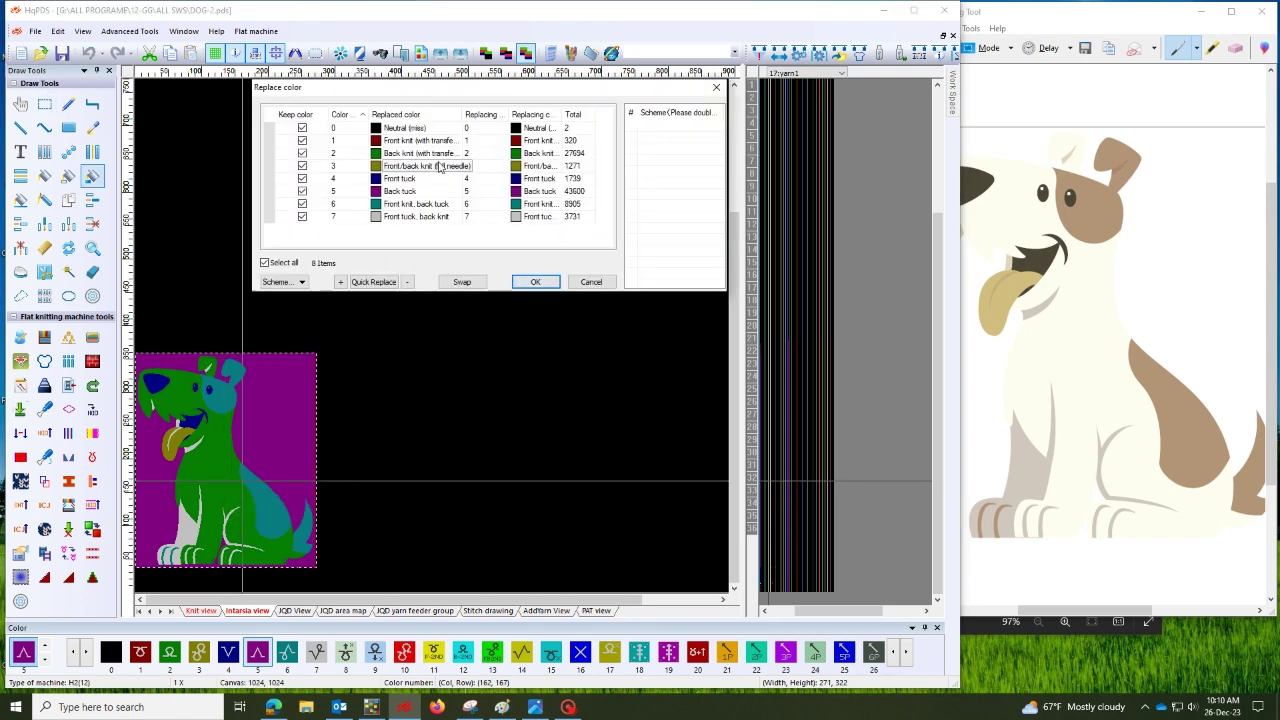
left_click(535, 282)
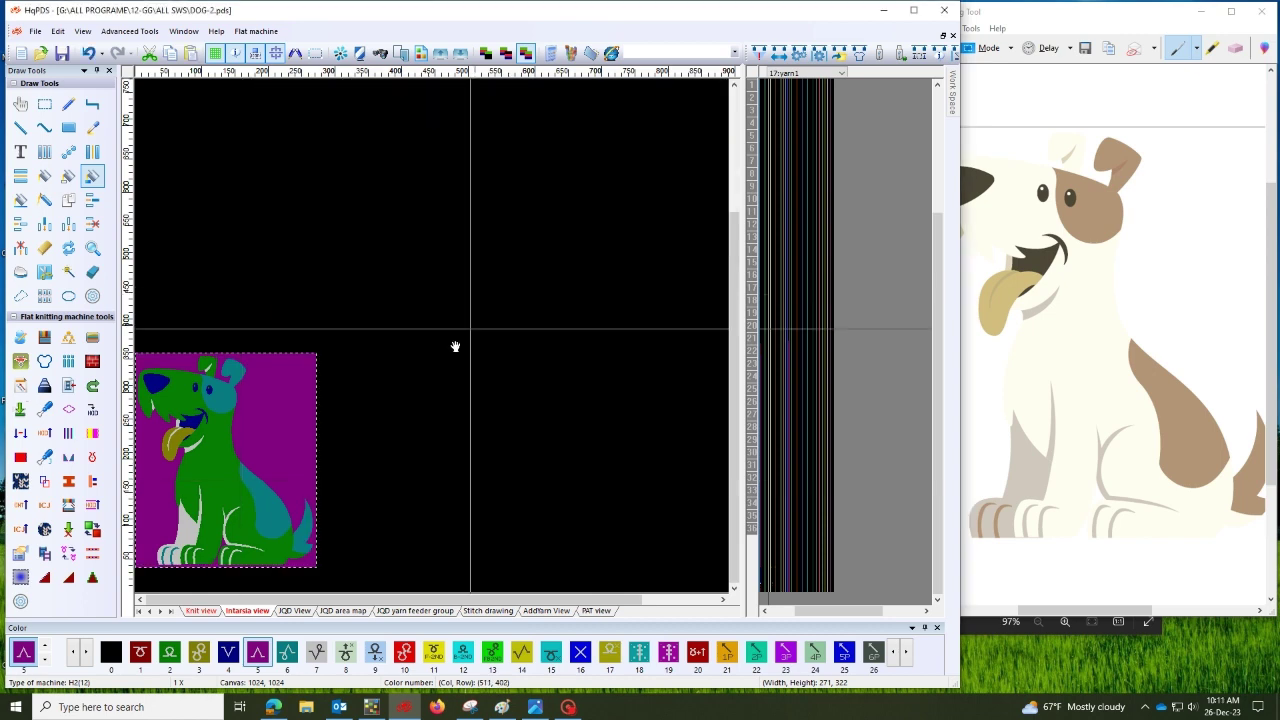
left_click(287, 413)
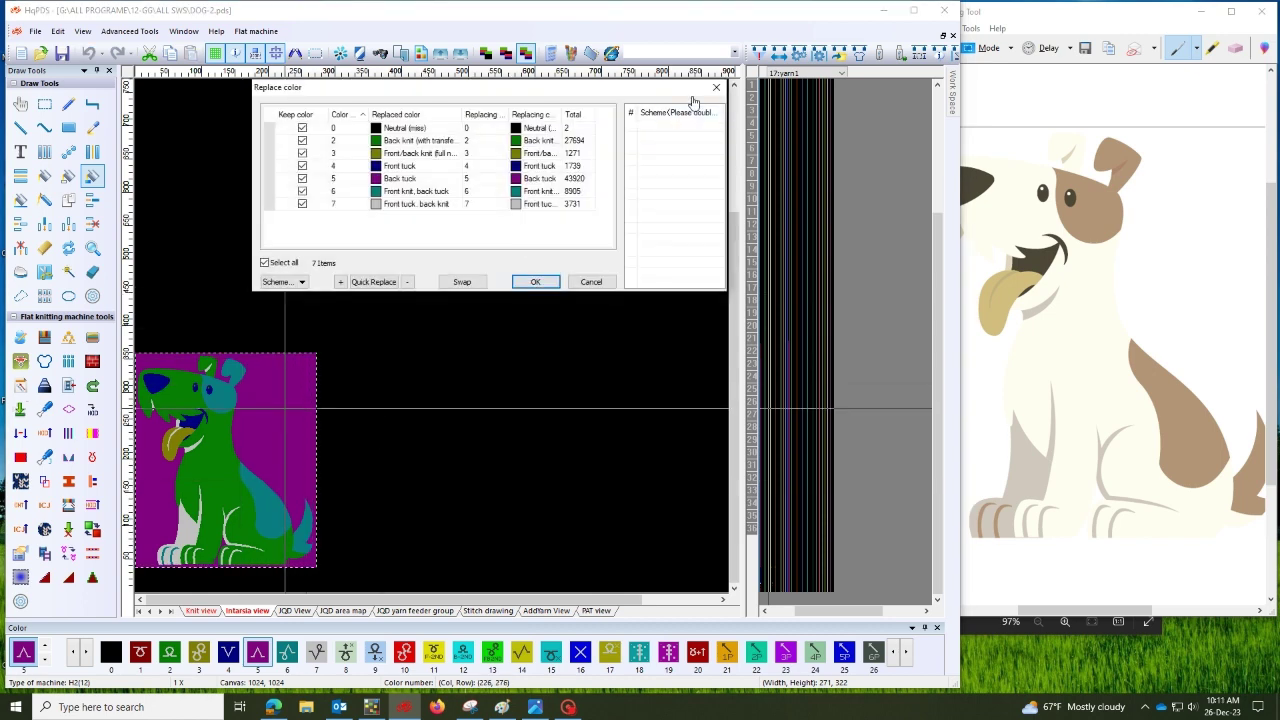
left_click(713, 91)
right_click(434, 464)
left_click_drag(438, 401, 450, 423)
scroll(280, 466, "up", 1)
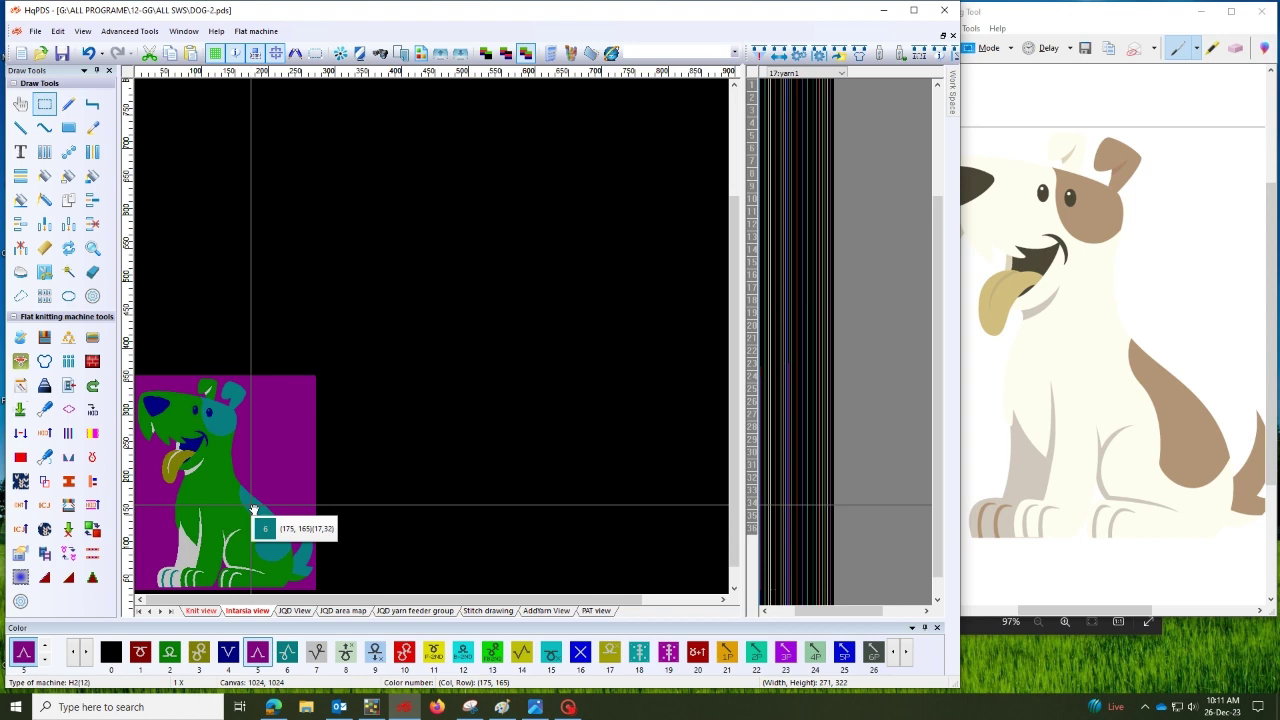
key("ctrl+a")
key("ctrl+r")
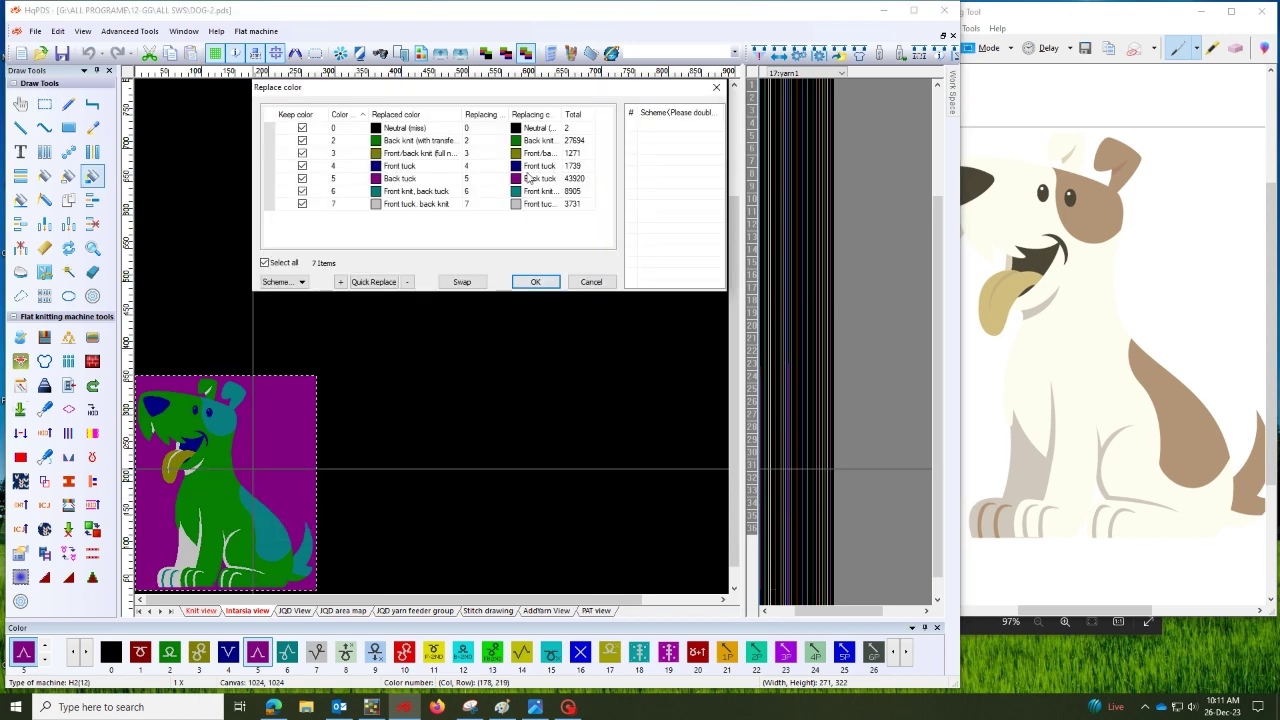
left_click(716, 89)
Fill the missing cells at the purple background's upper-right corner, column 272, rows 358 and 359, with colour 5
scroll(400, 372, "down", 1)
scroll(246, 523, "up", 3)
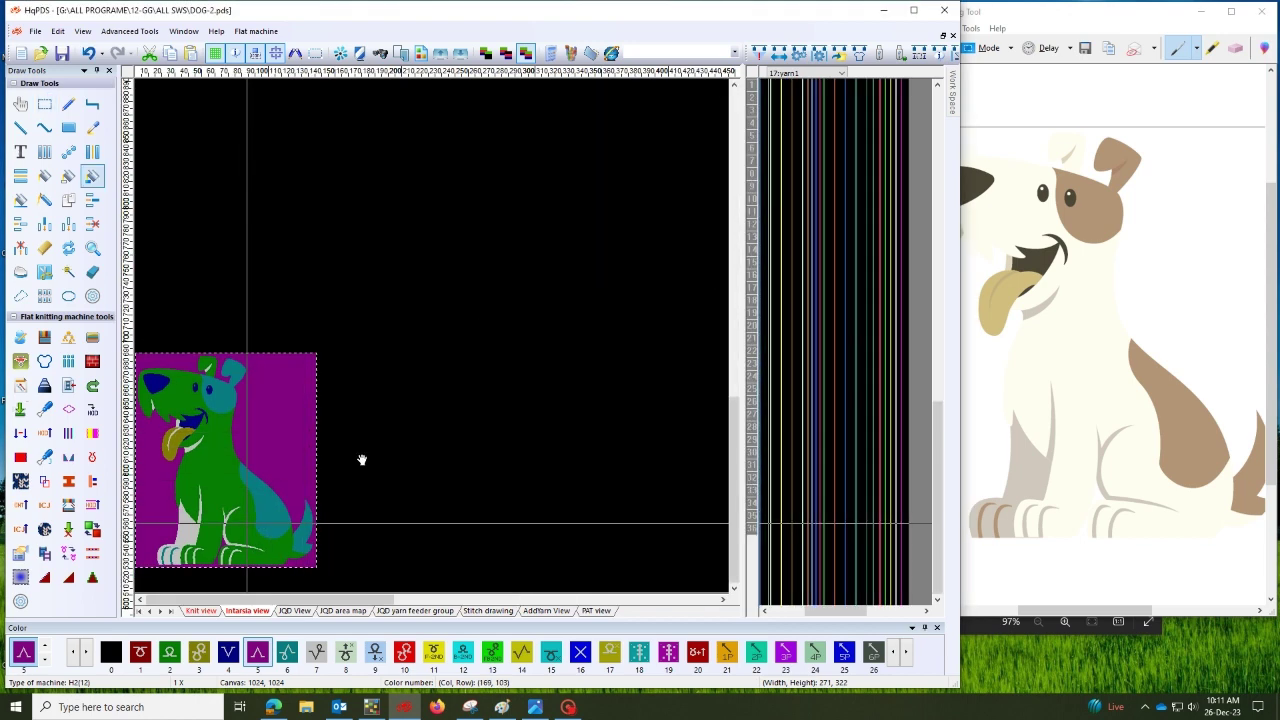
left_click_drag(543, 343, 345, 330)
right_click(454, 323)
left_click(490, 340)
left_click_drag(701, 254, 698, 273)
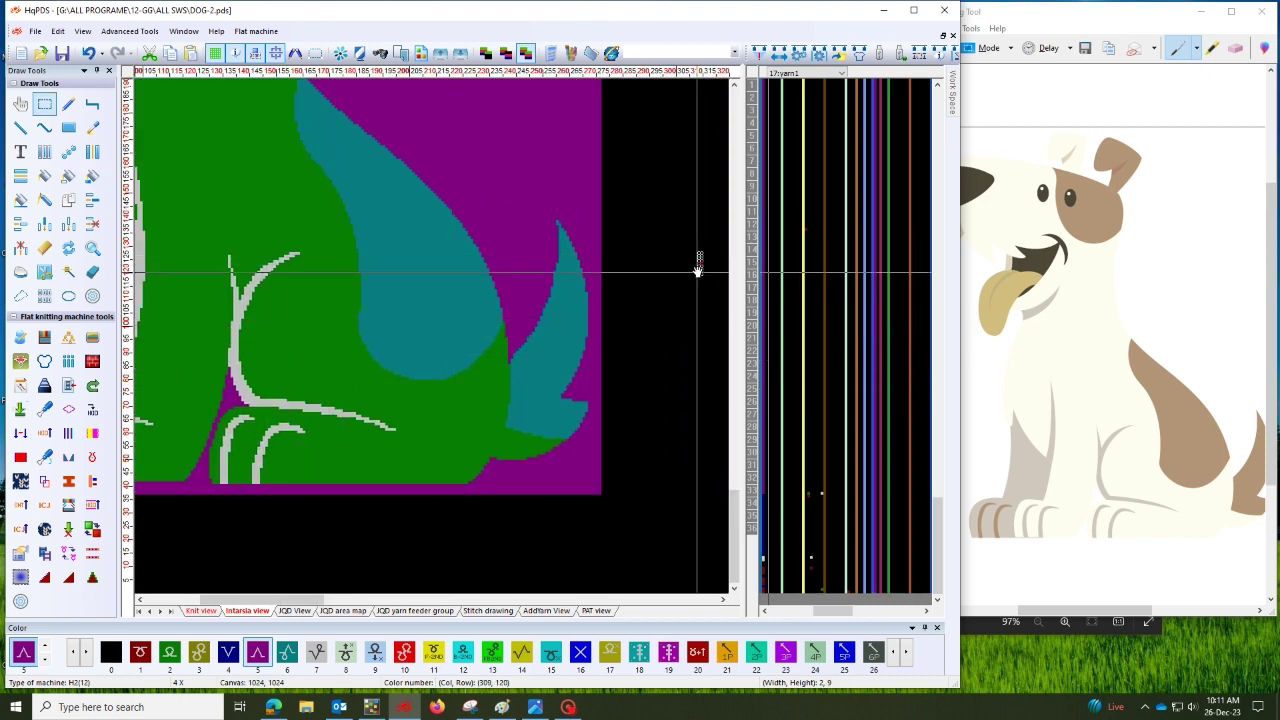
scroll(661, 132, "up", 6)
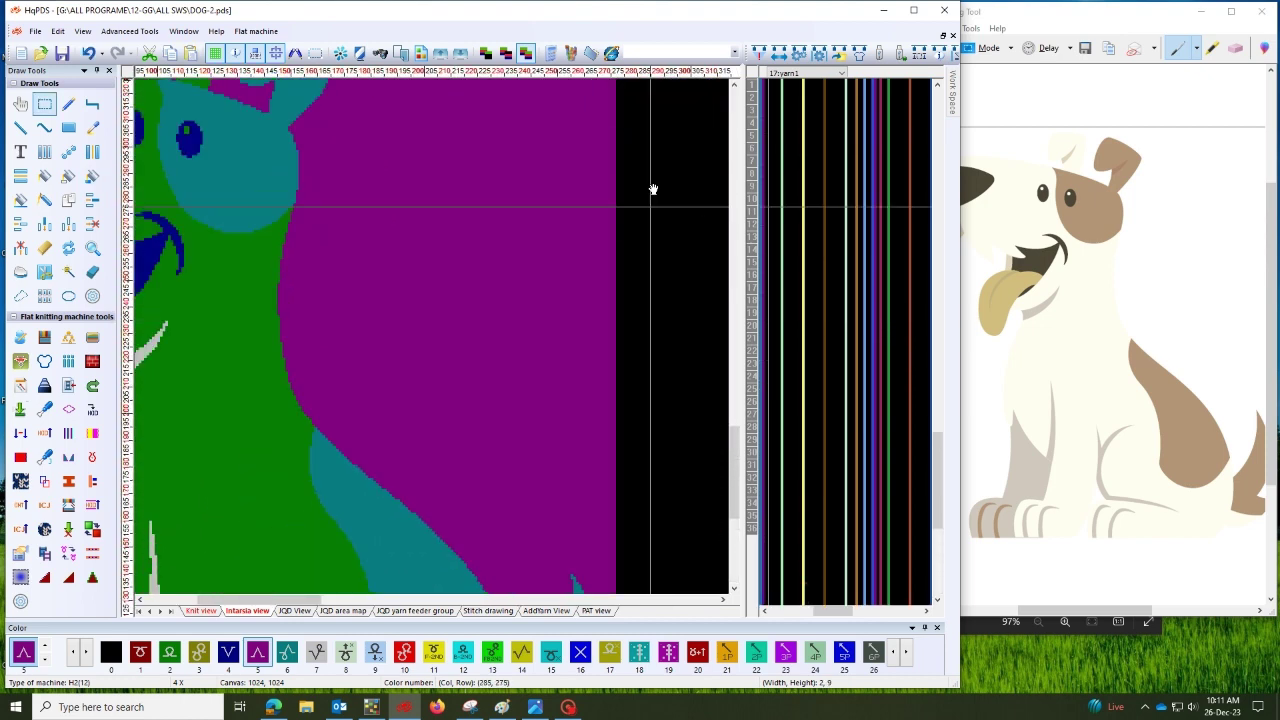
scroll(317, 357, "down", 2)
scroll(417, 346, "up", 5)
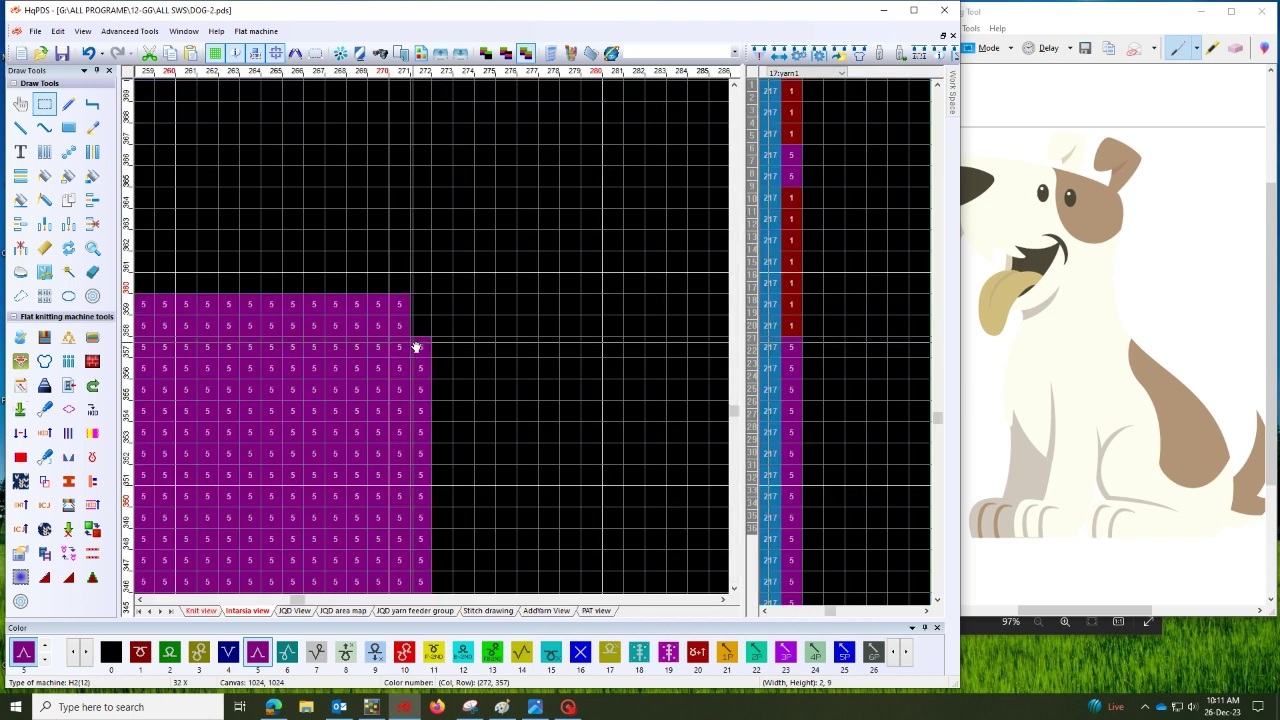
left_click_drag(422, 393, 424, 337)
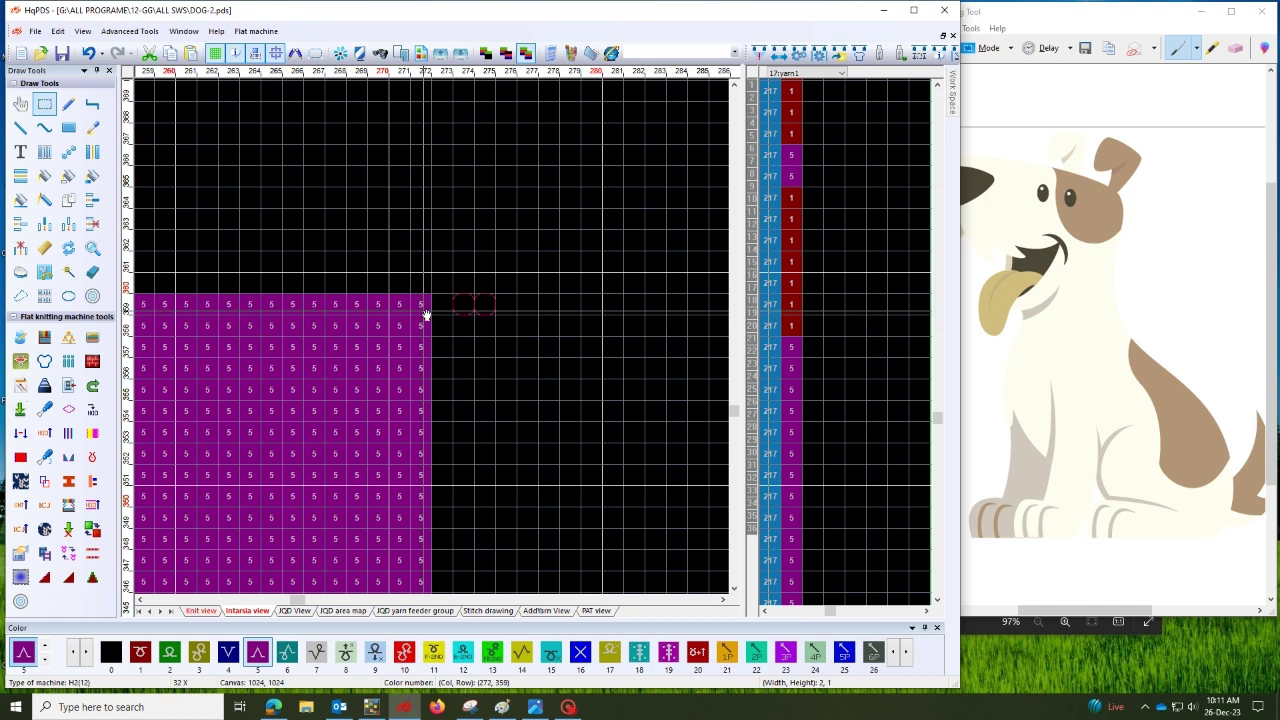
Clear the purple background's two uppermost rows, 358 and 359, by filling them with colour 0
left_click_drag(352, 334, 471, 323)
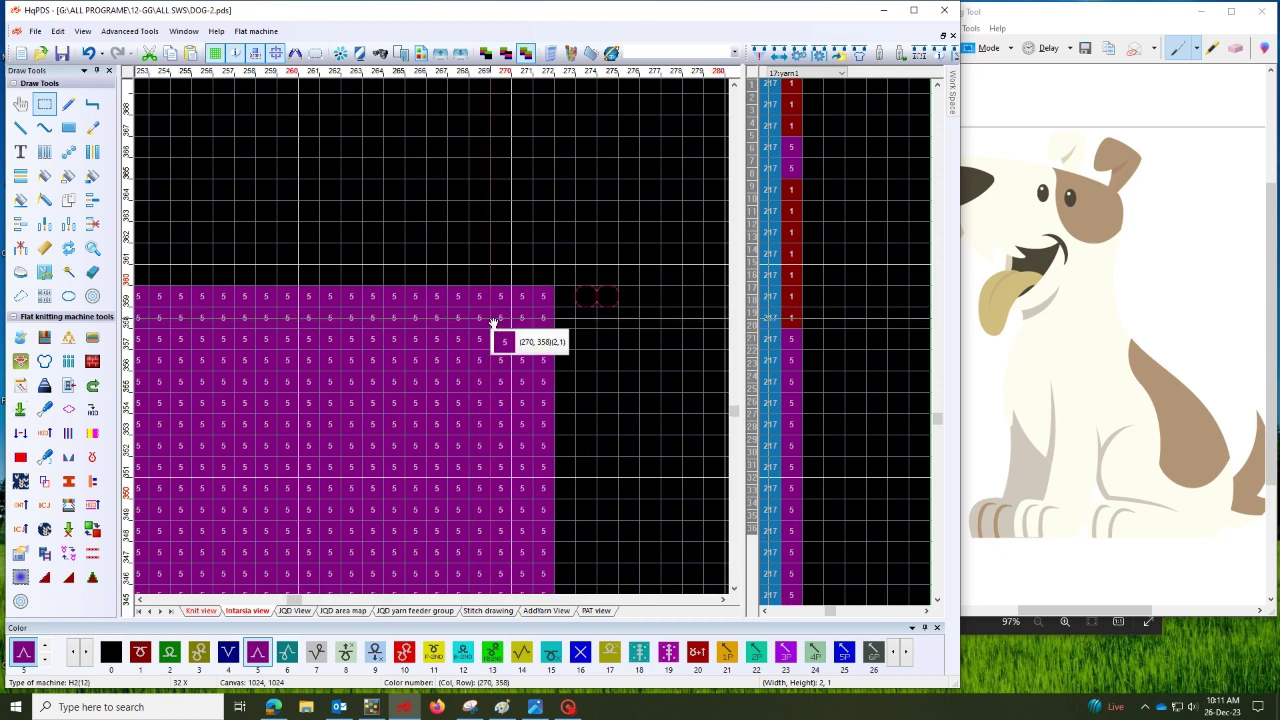
key("f")
left_click(491, 317)
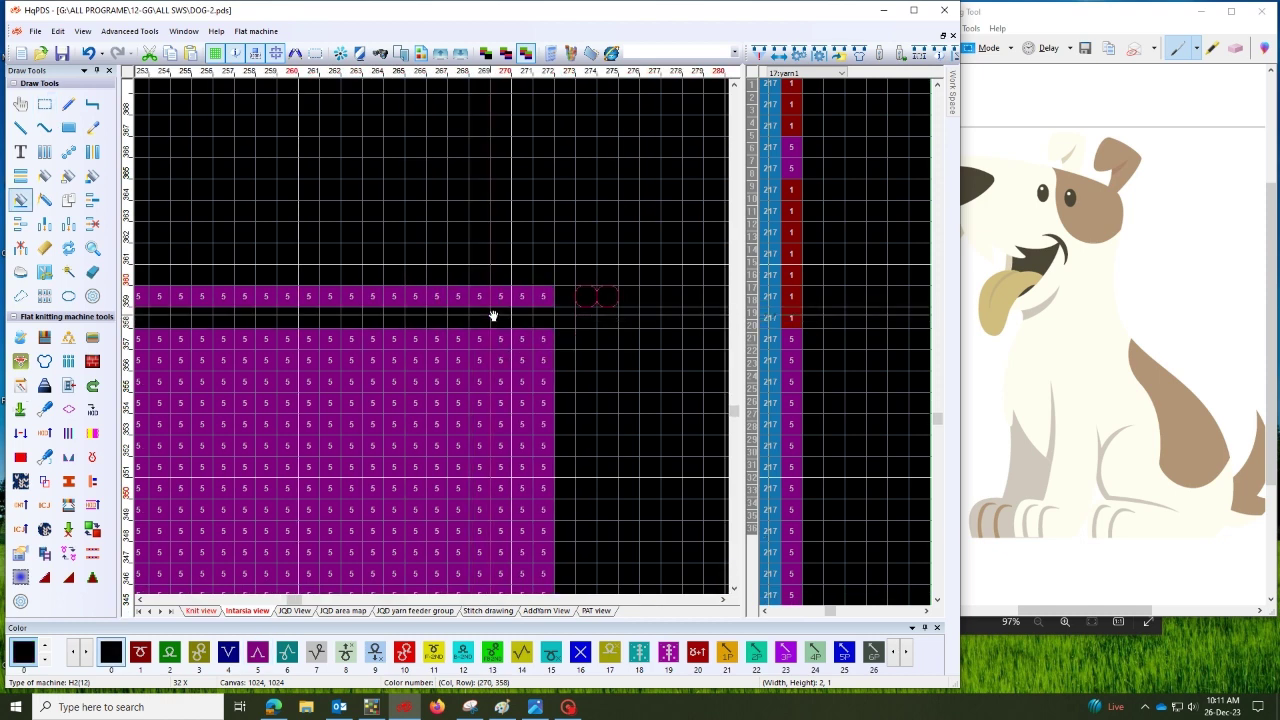
left_click(489, 302)
Insert extra rows into the dog area in the Intarsia view to make it 326 rows high
scroll(409, 371, "down", 5)
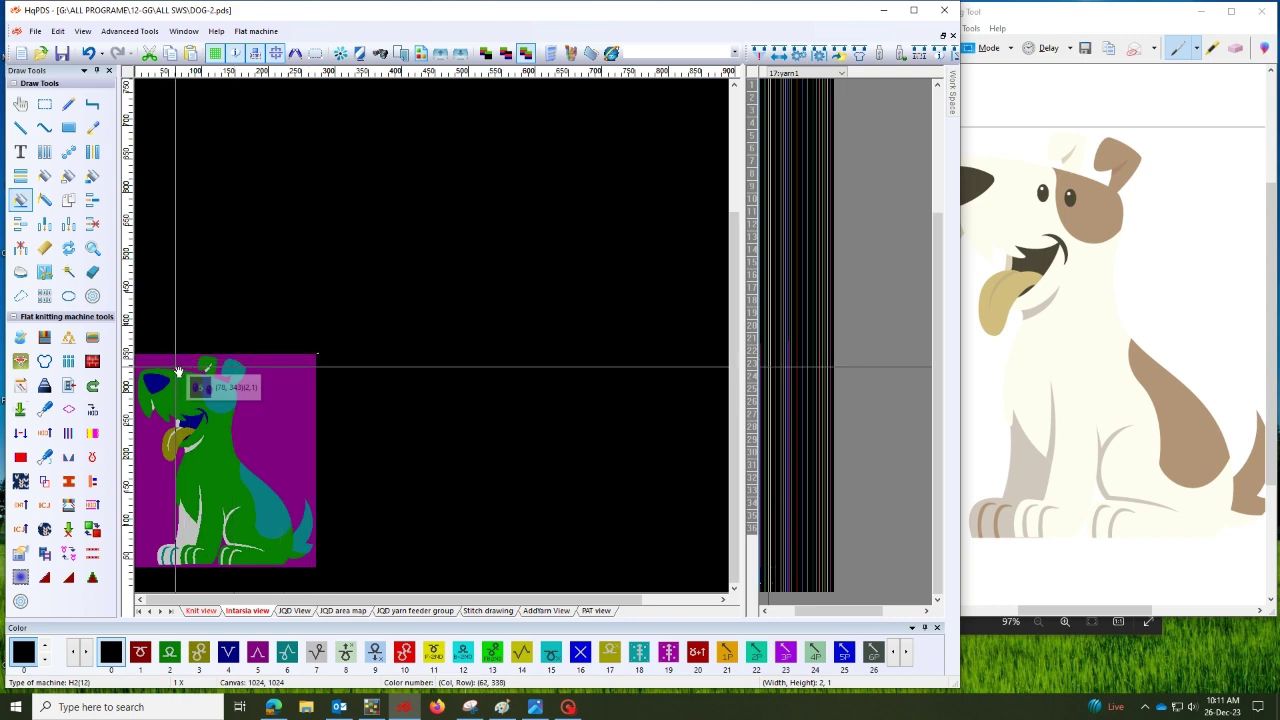
scroll(263, 345, "up", 2)
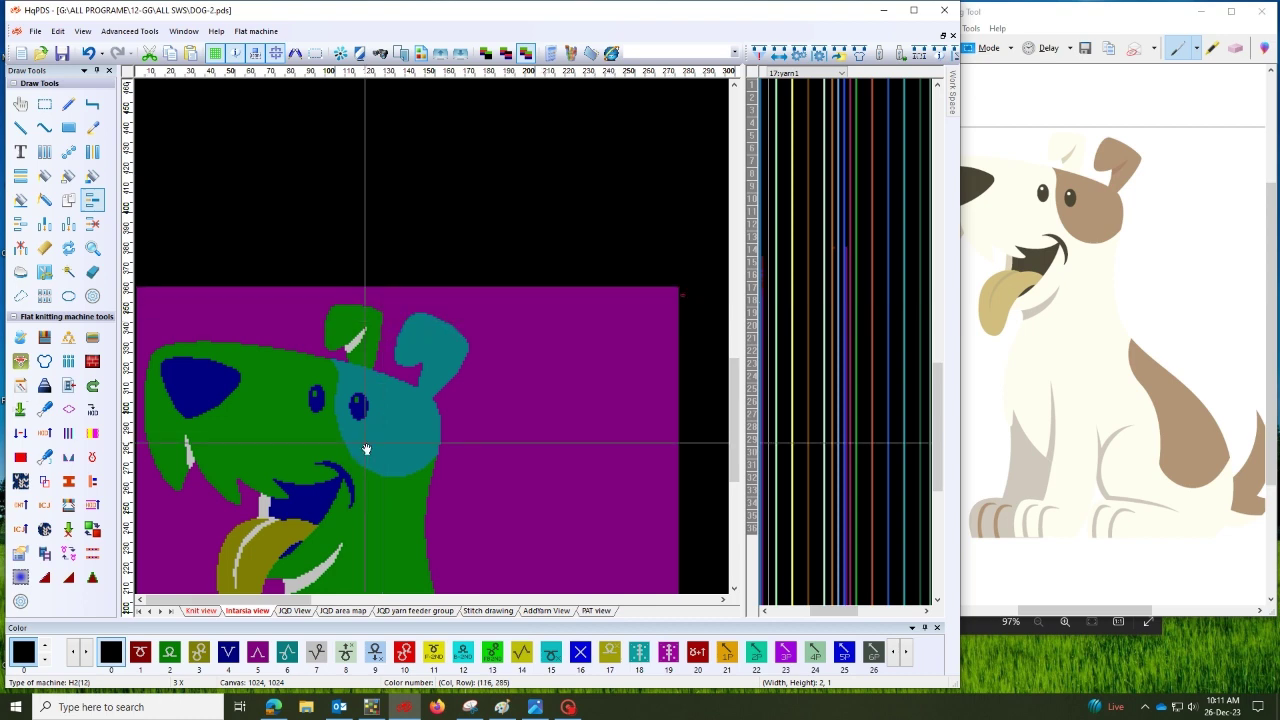
scroll(497, 360, "down", 3)
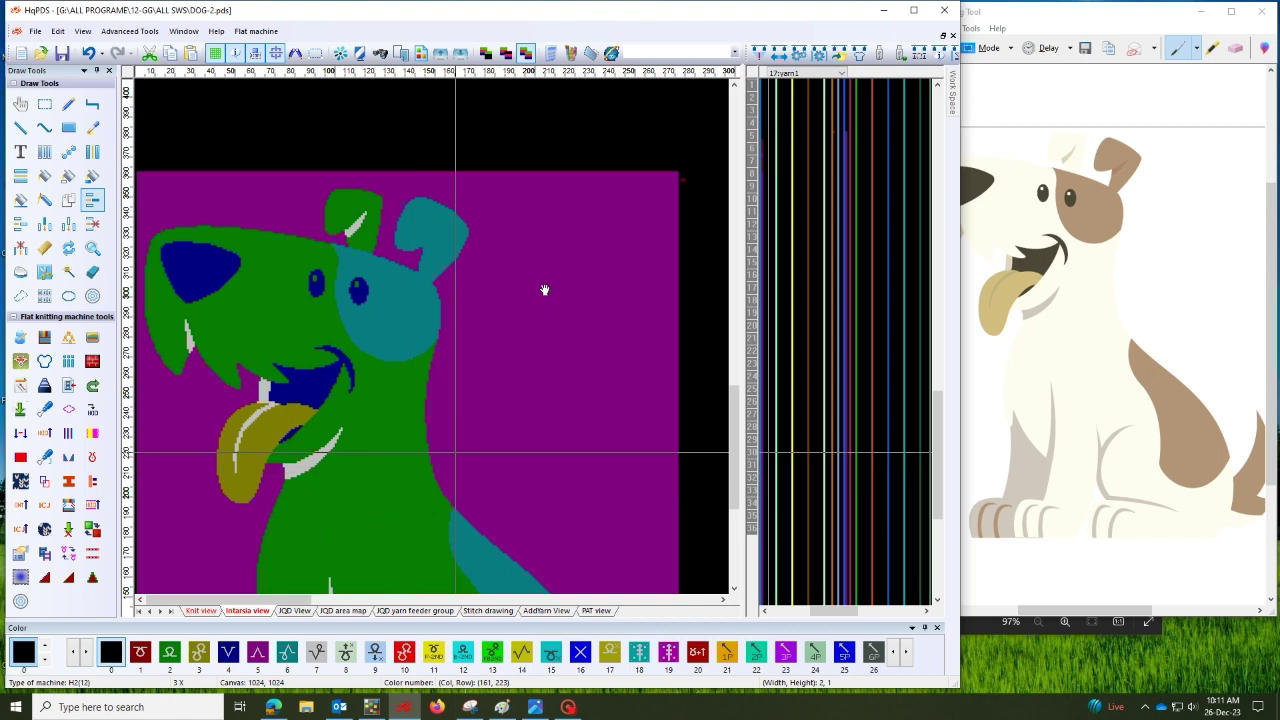
scroll(543, 289, "down", 3)
scroll(517, 426, "down", 2)
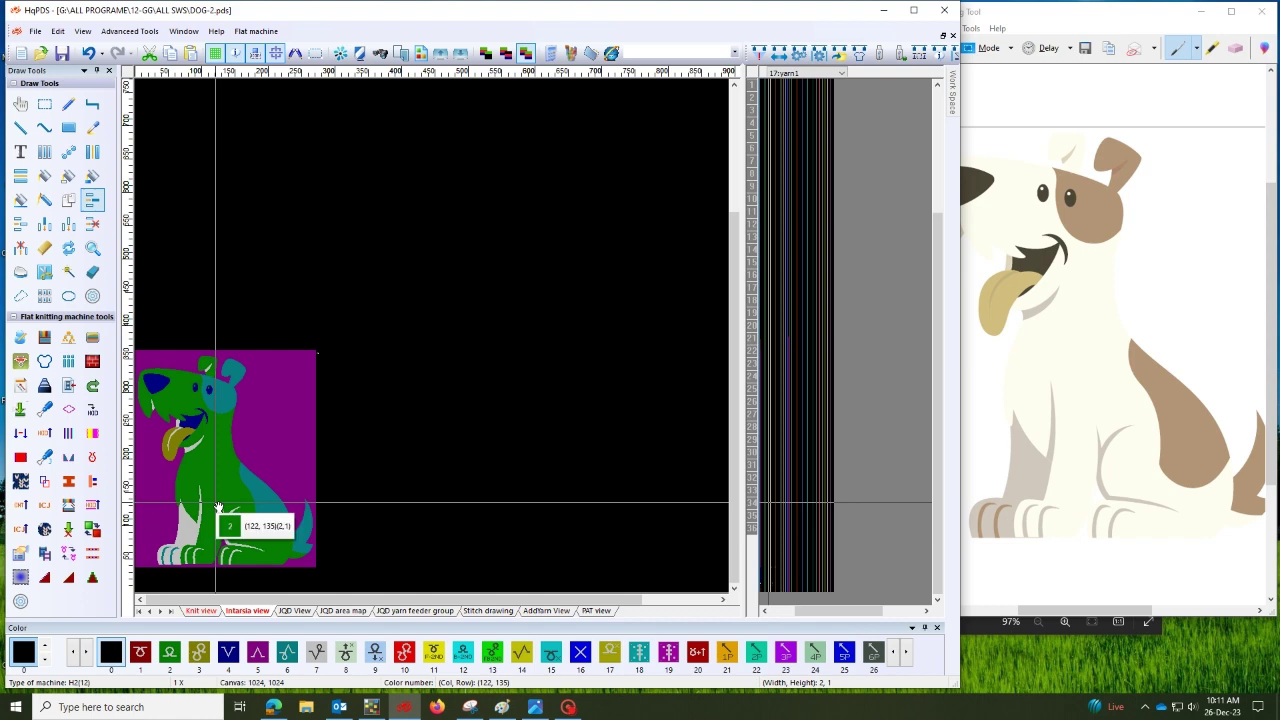
Copy the 271 by 326 dog area to the JQD View and the JQD area map, and release the selection
right_click(221, 468)
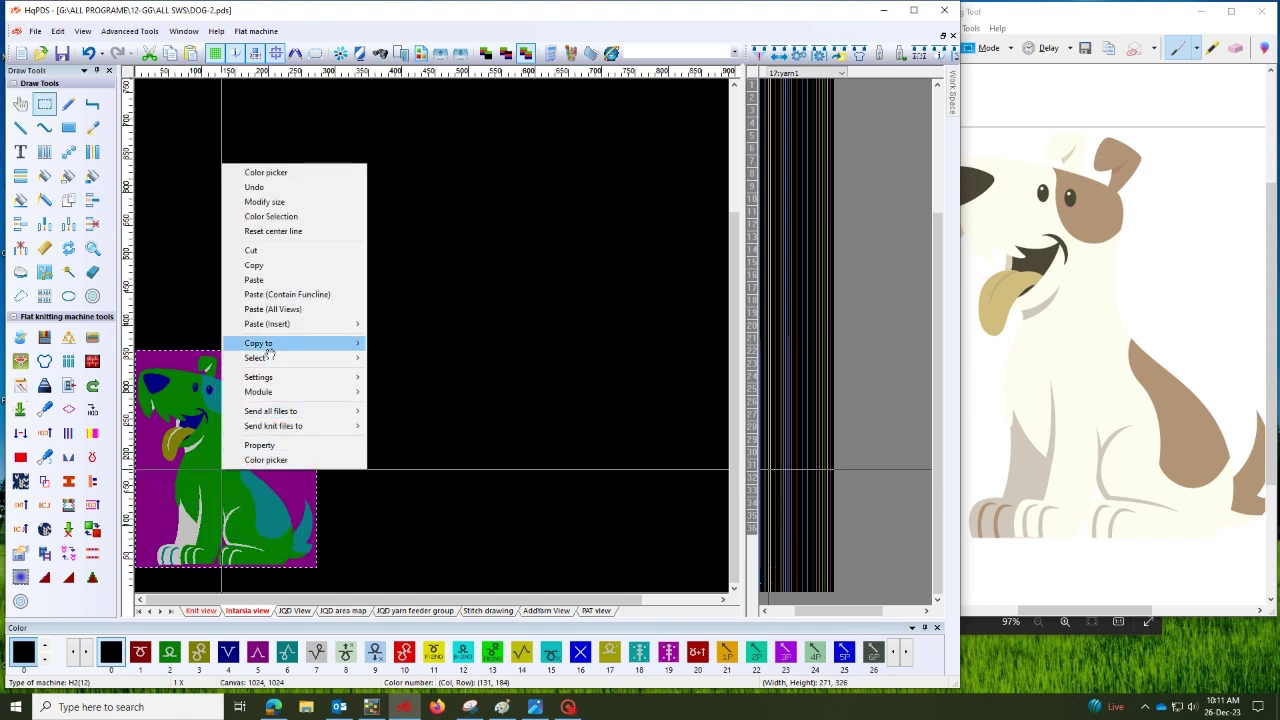
mouse_move(268, 345)
left_click(404, 392)
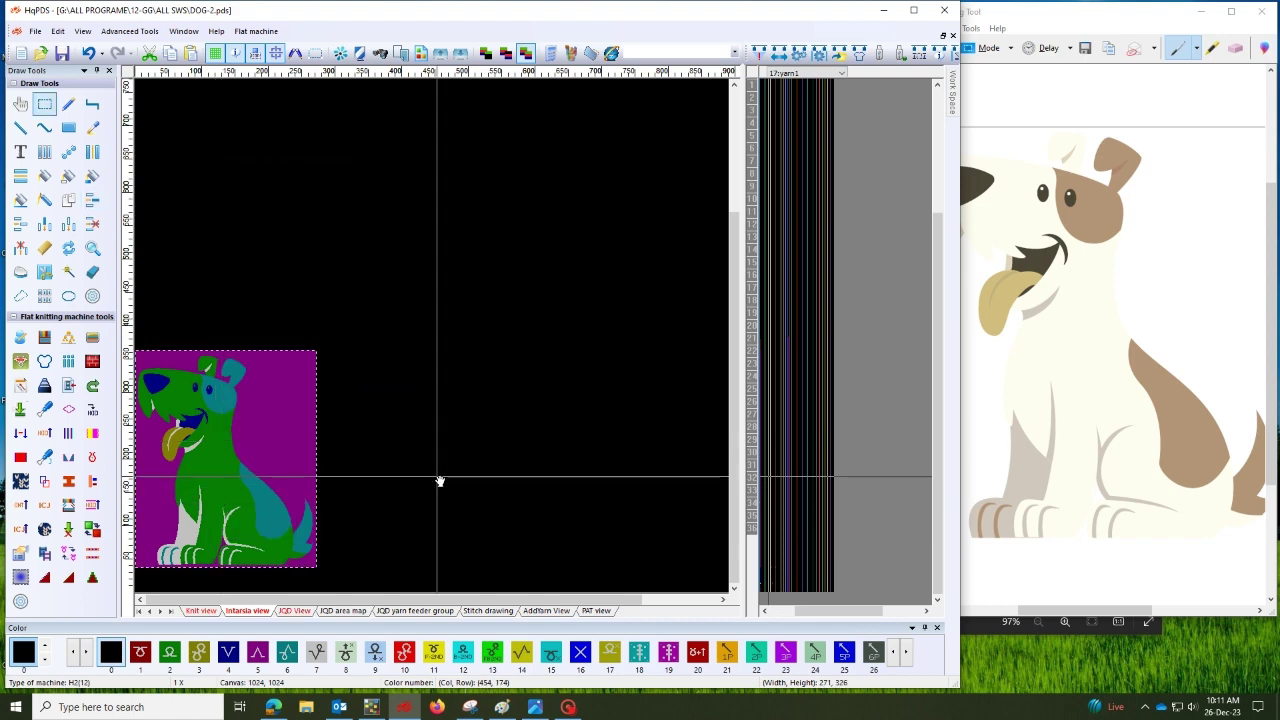
right_click(244, 407)
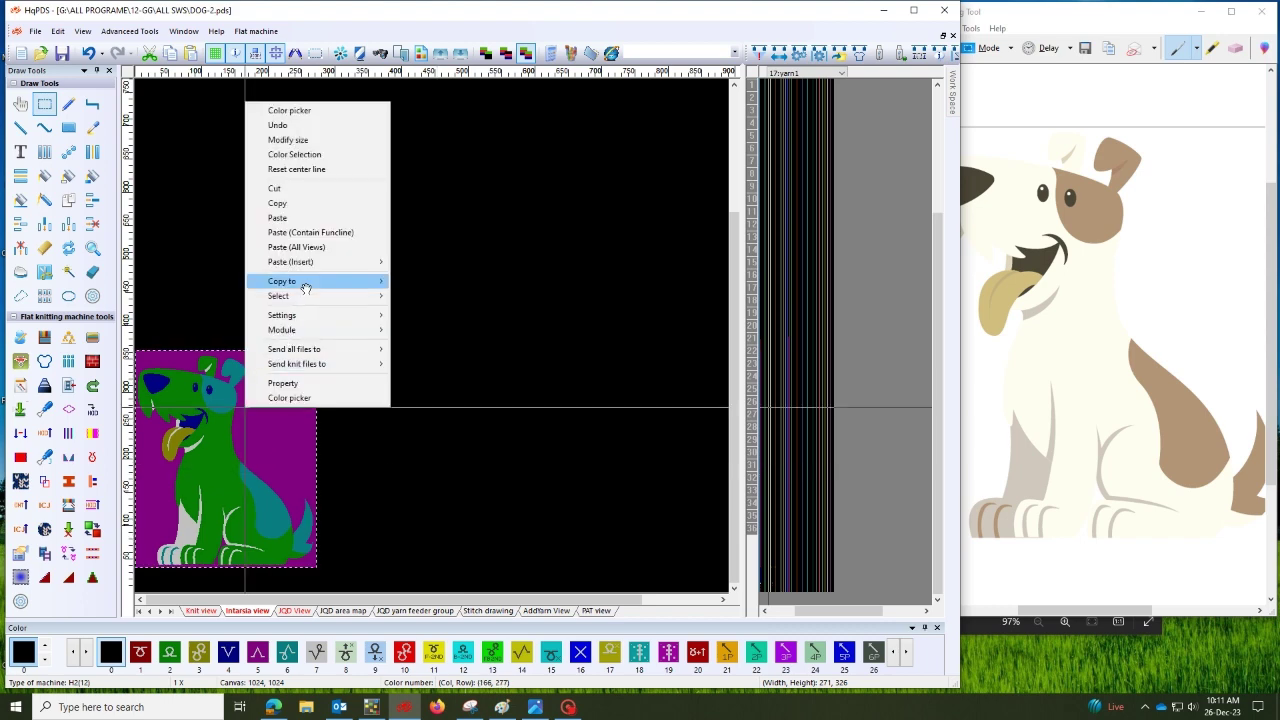
mouse_move(330, 281)
left_click(440, 344)
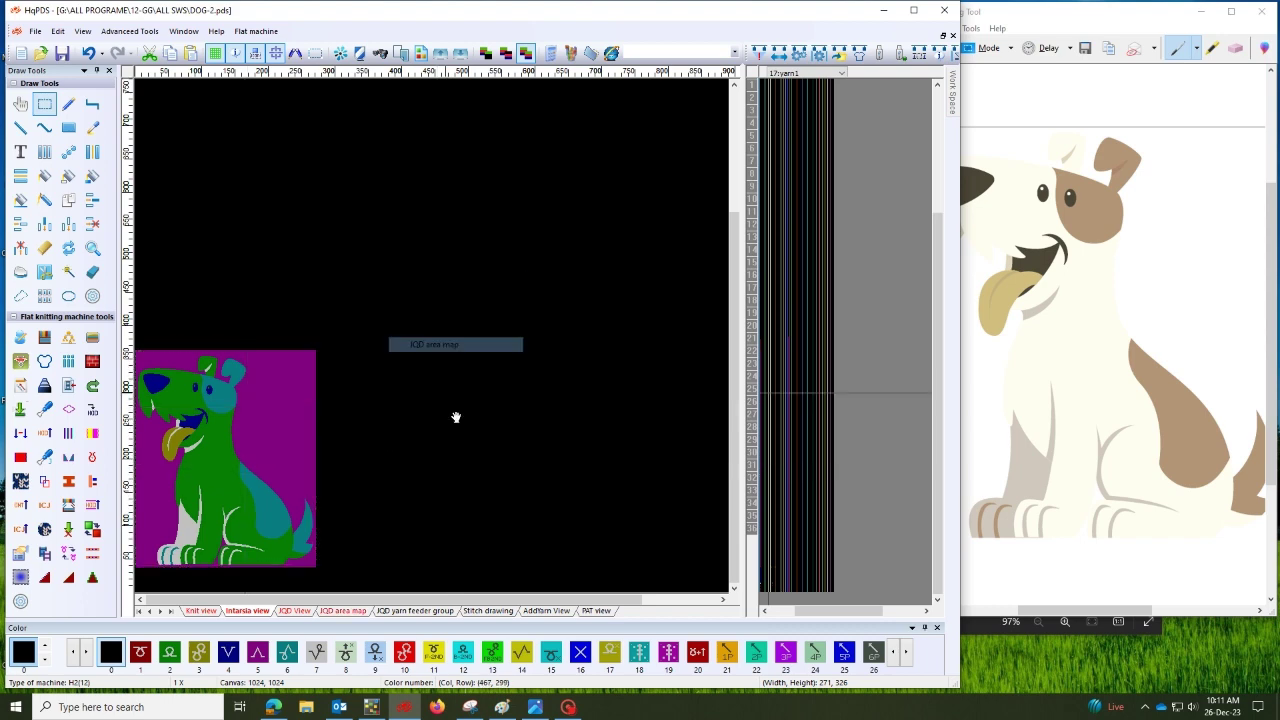
left_click_drag(450, 359, 451, 367)
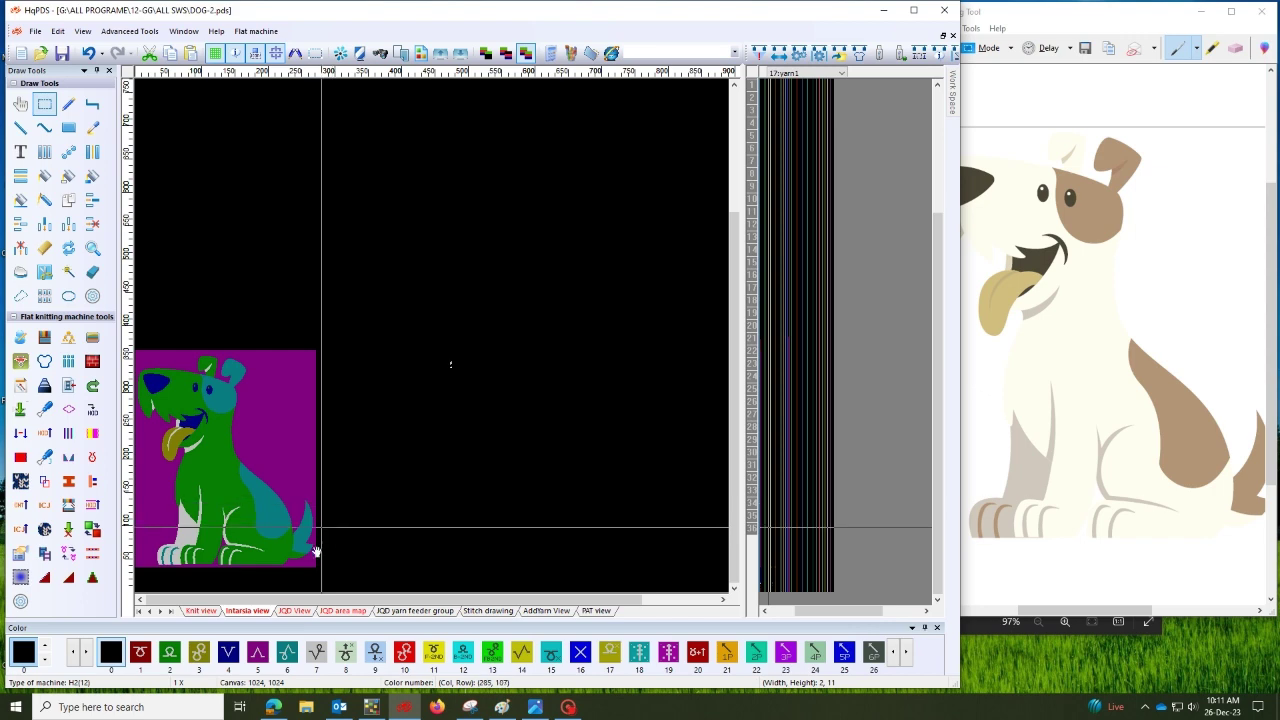
Fill the purple background around the dog in the JQD View with colour 0 and release the selection
left_click(295, 611)
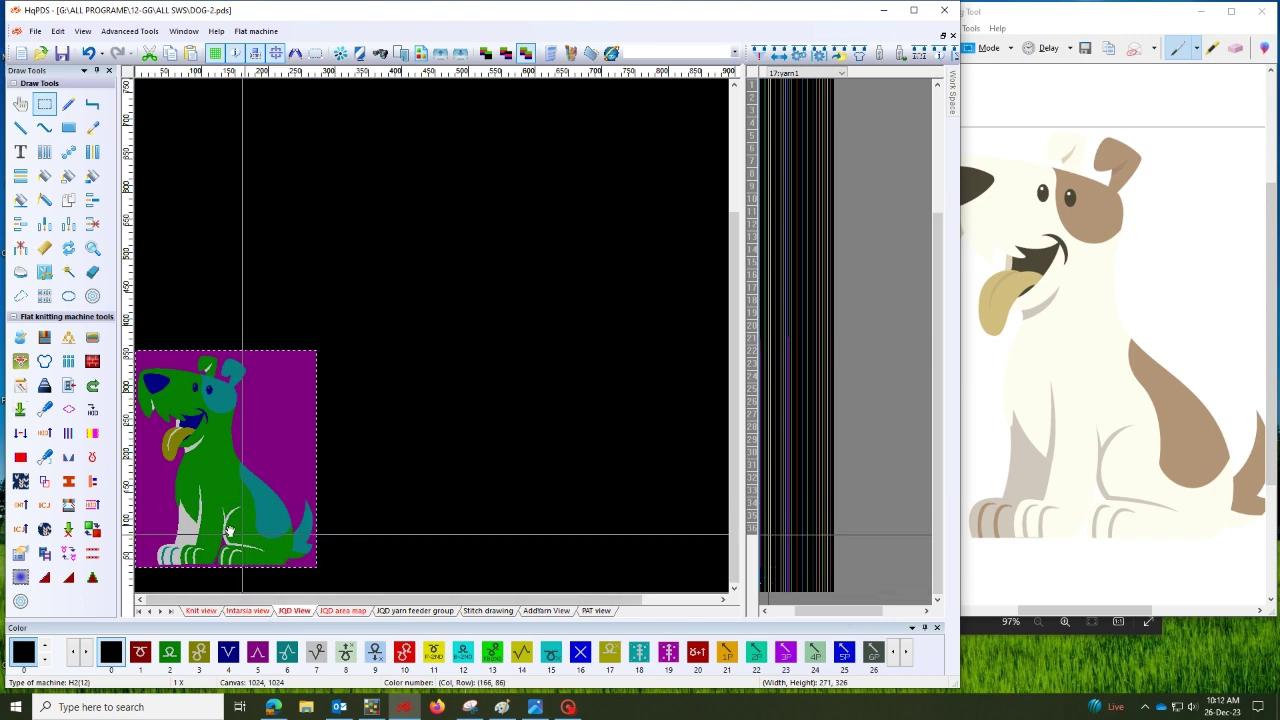
scroll(546, 278, "up", 2)
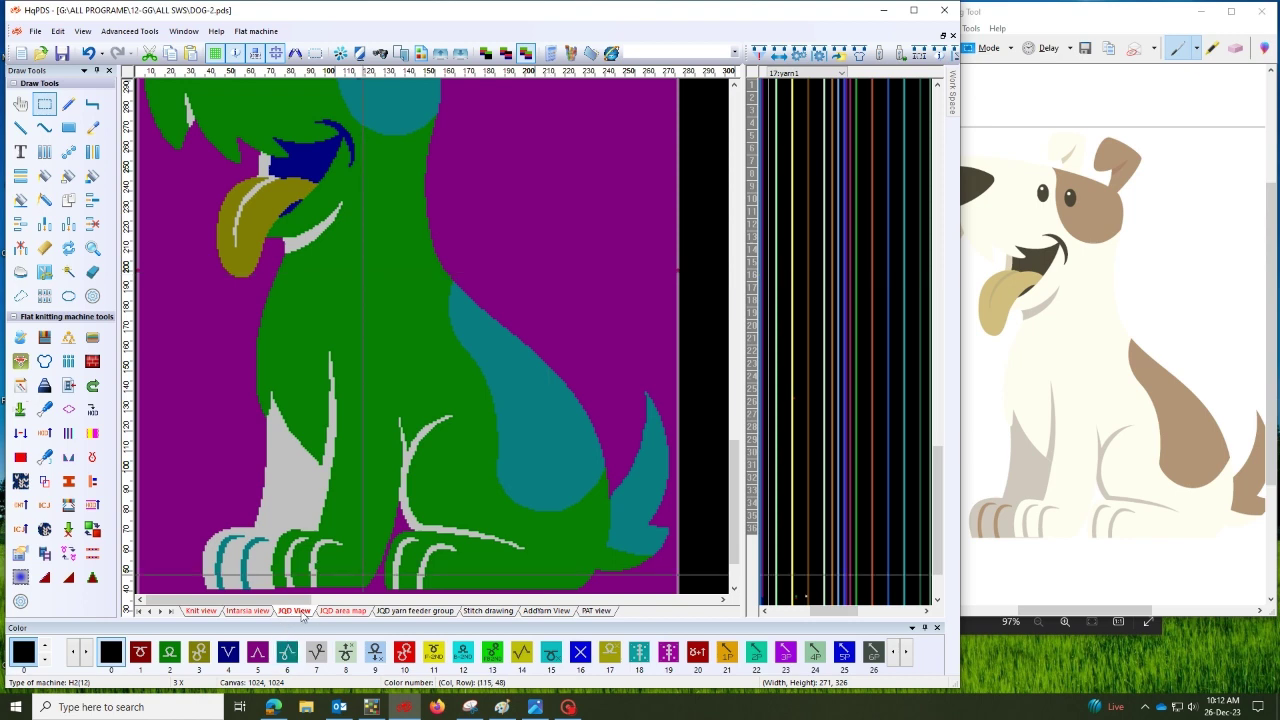
key("f")
left_click(572, 303)
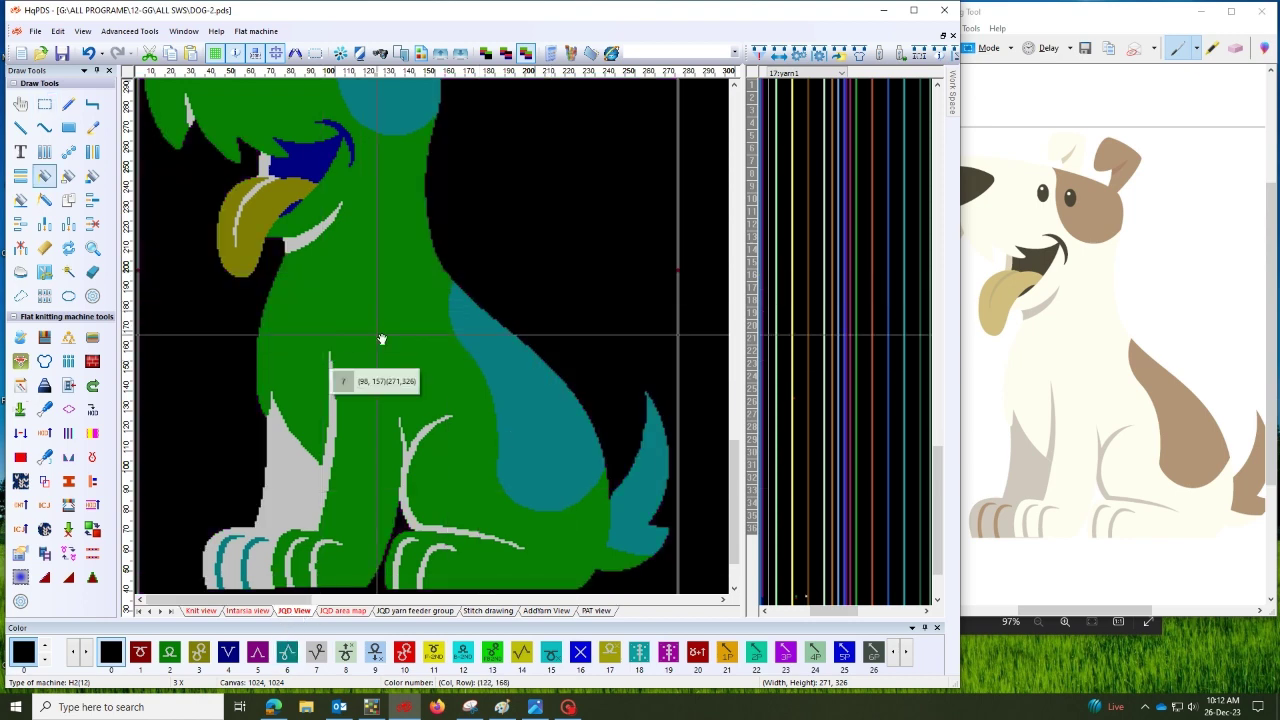
scroll(375, 345, "down", 2)
right_click(400, 430)
left_click(430, 405)
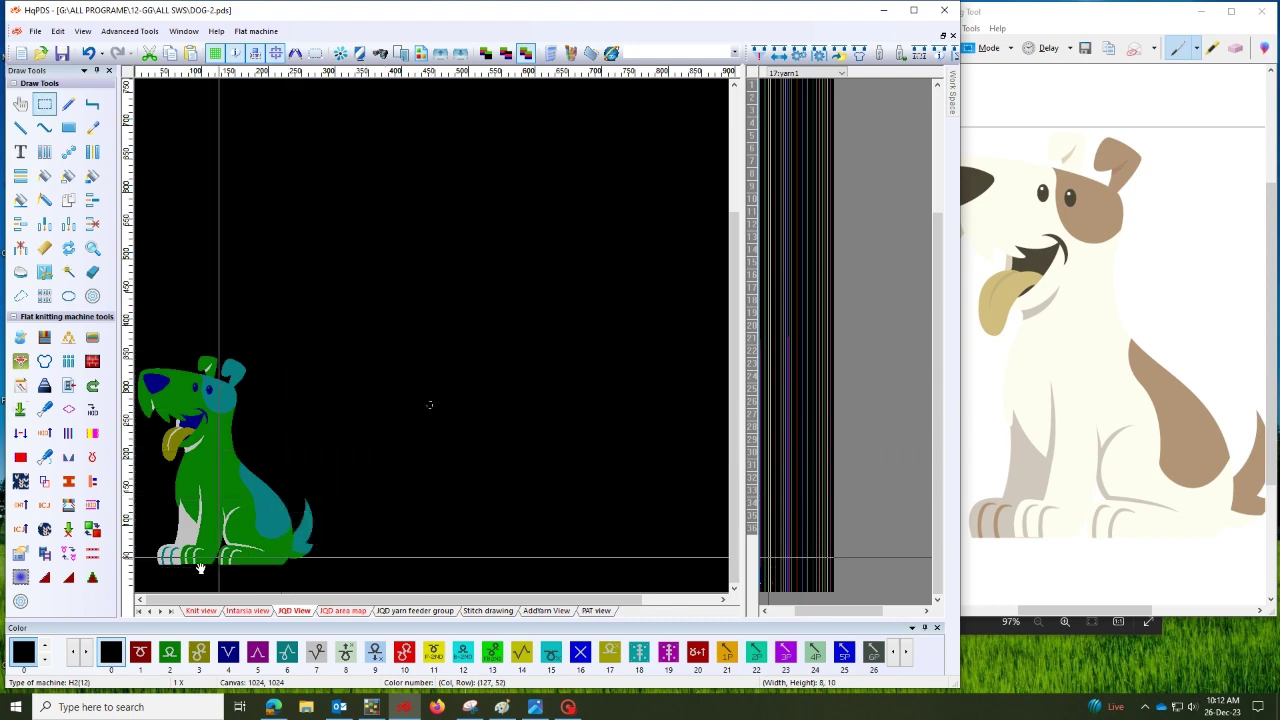
Examine the dog's paws, body and head in the JQD View against the emptied background
scroll(250, 543, "up", 1)
scroll(251, 542, "up", 2)
scroll(400, 450, "down", 2)
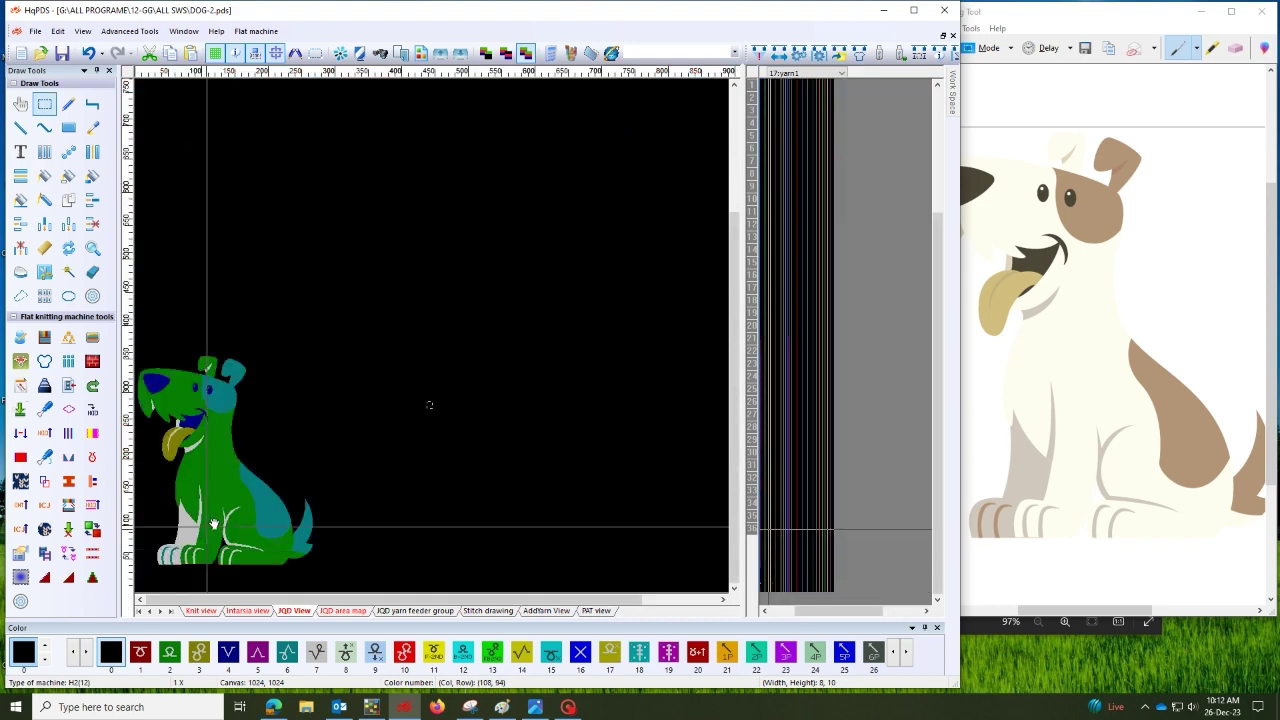
scroll(284, 398, "up", 1)
scroll(391, 463, "up", 1)
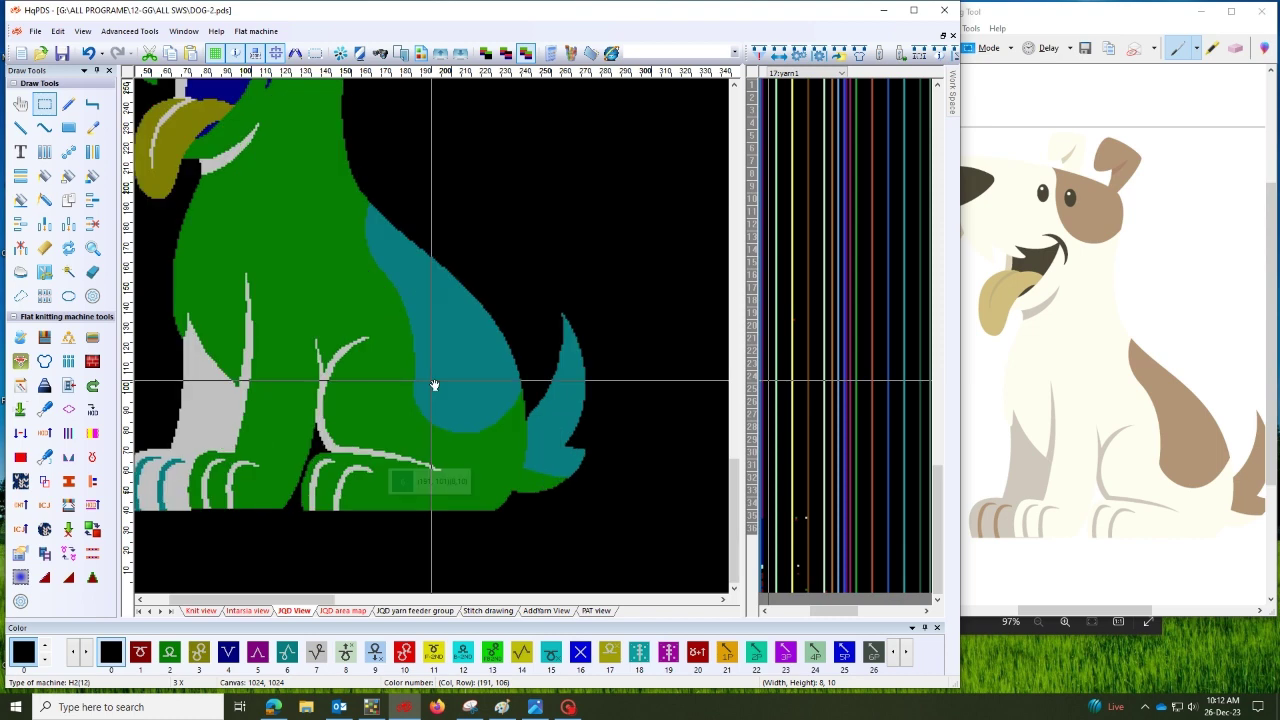
left_click_drag(377, 322, 418, 359)
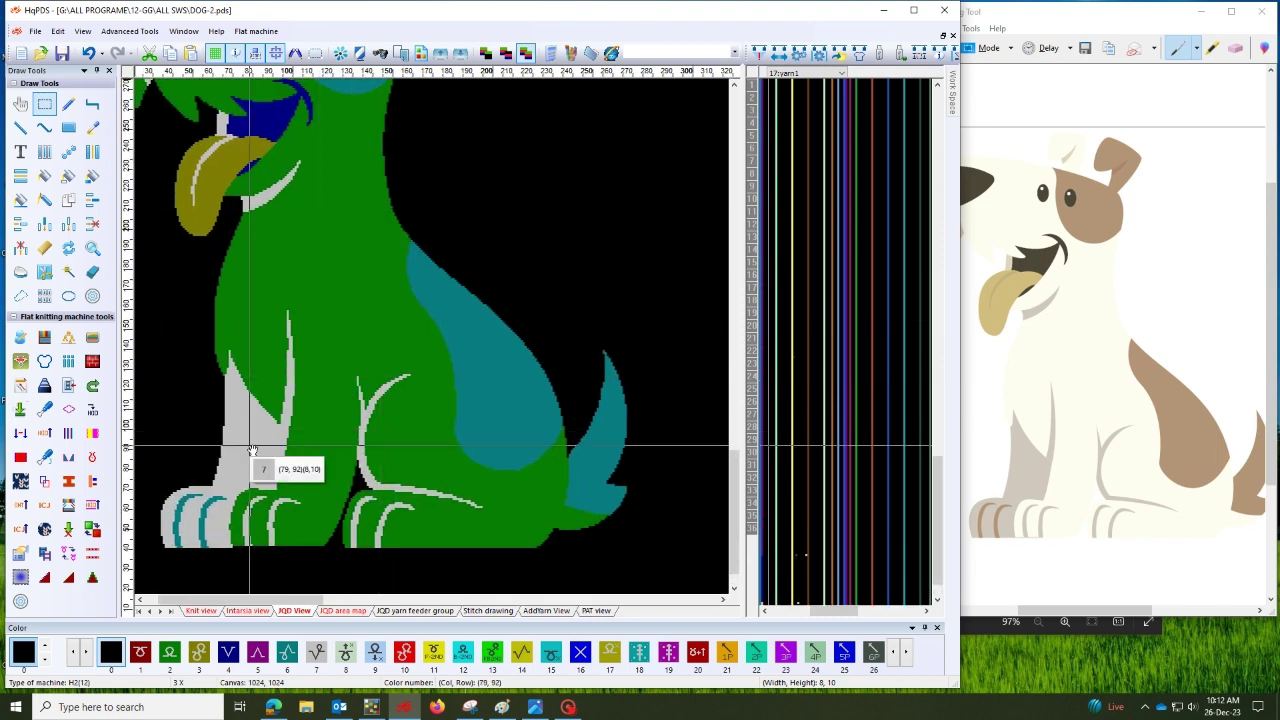
left_click_drag(292, 194, 332, 331)
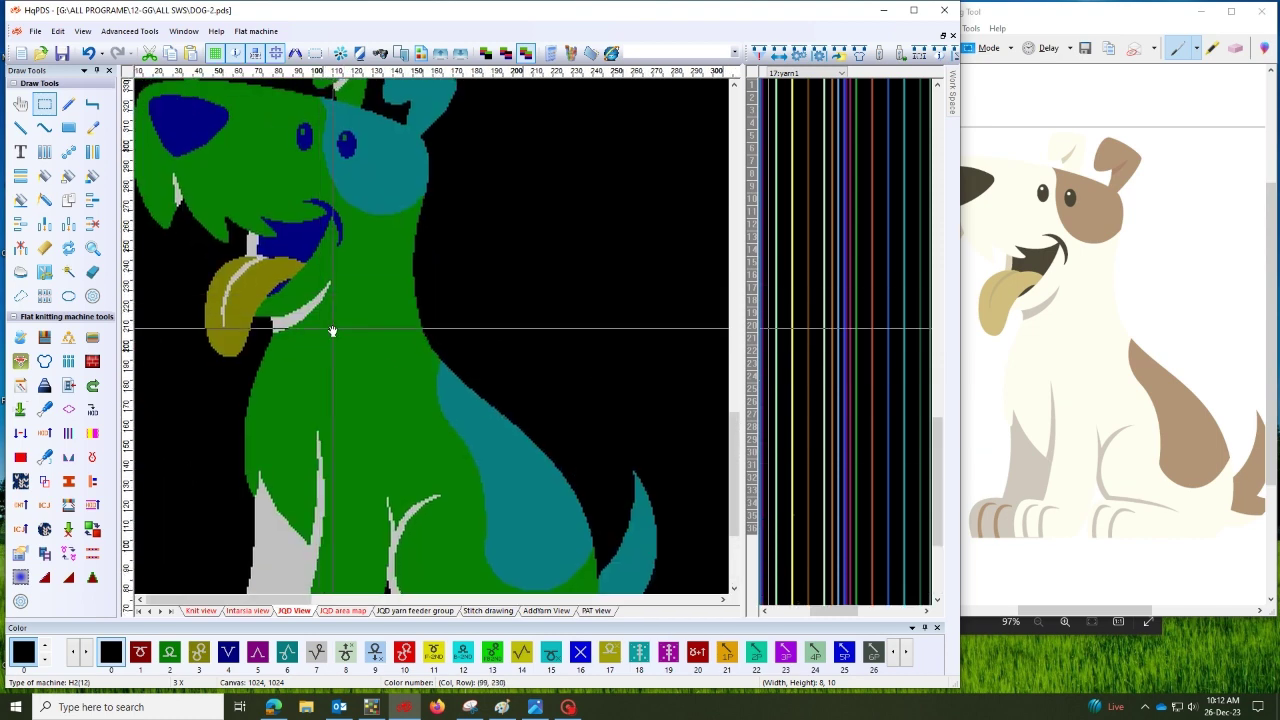
left_click_drag(363, 187, 366, 270)
scroll(398, 199, "up", 3)
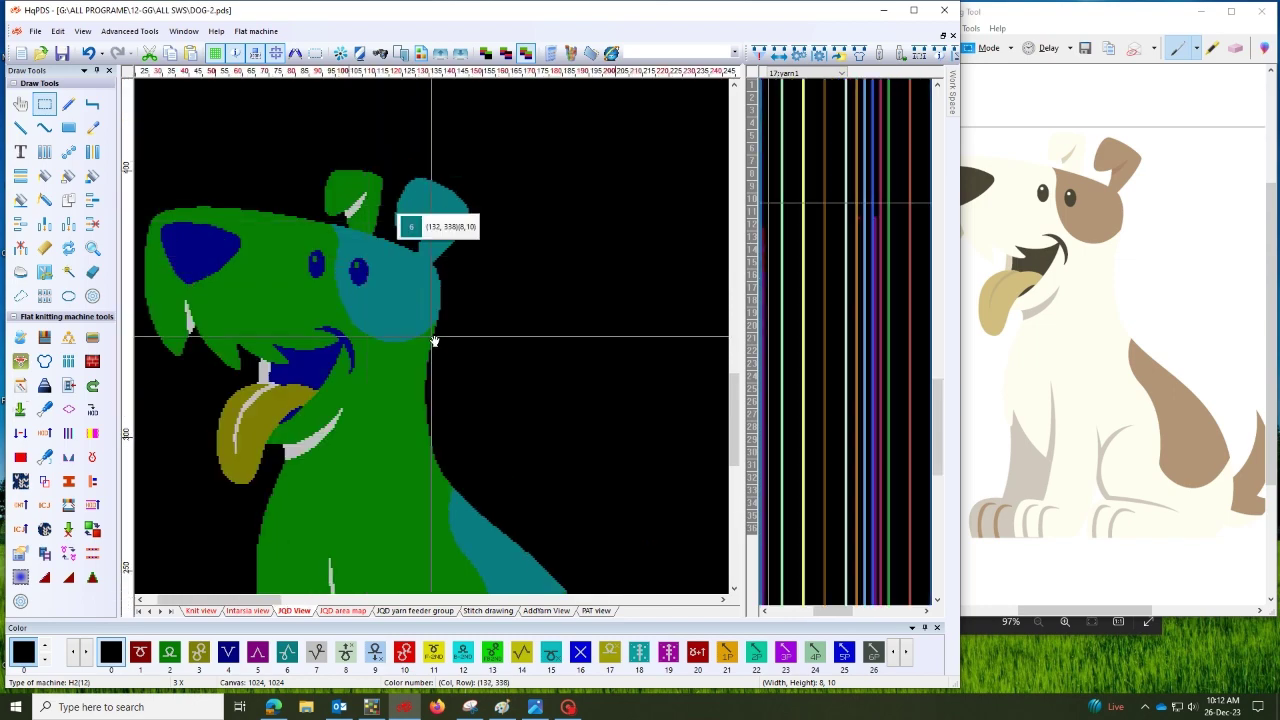
Fill the enclosed gap between the dog's two ears in the JQD View with colour 8
scroll(438, 330, "up", 2)
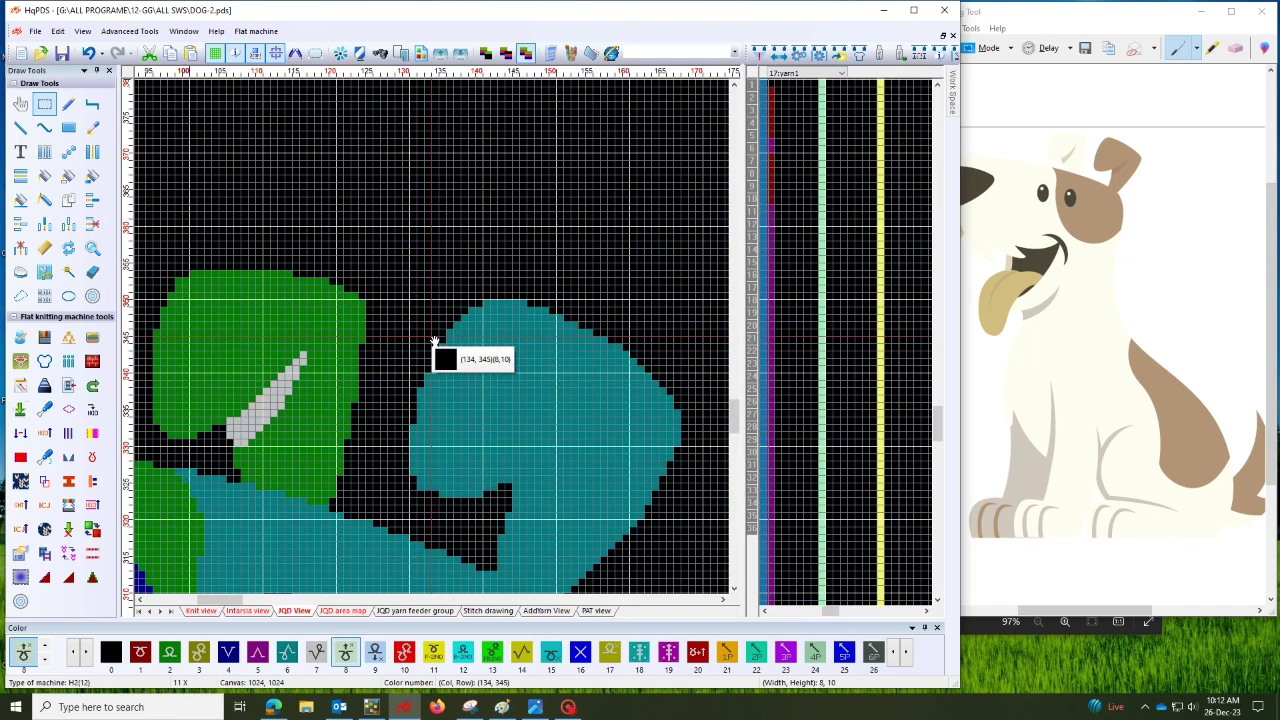
scroll(435, 334, "up", 1)
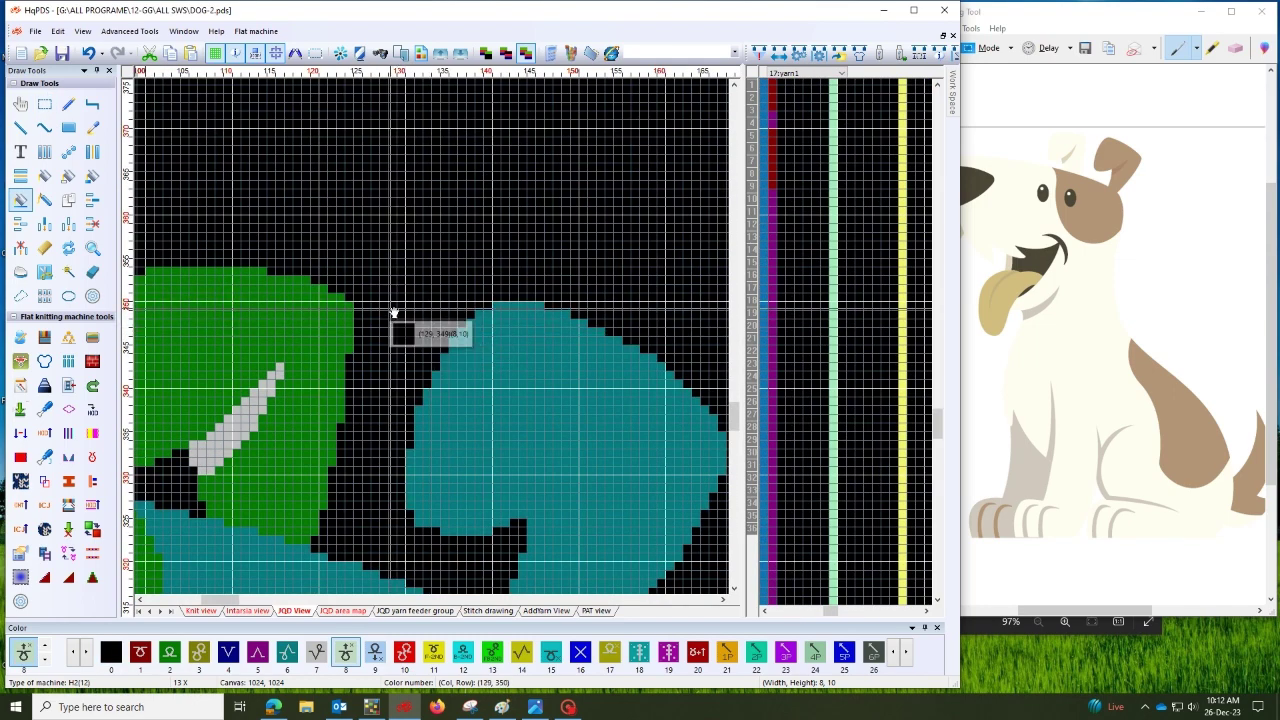
left_click_drag(384, 450, 438, 266)
key("f")
left_click(420, 338)
Fill the narrow gap between the dog's forehead and its front ear in the JQD View with colour 8
left_click_drag(307, 432, 414, 366)
left_click_drag(246, 285, 459, 389)
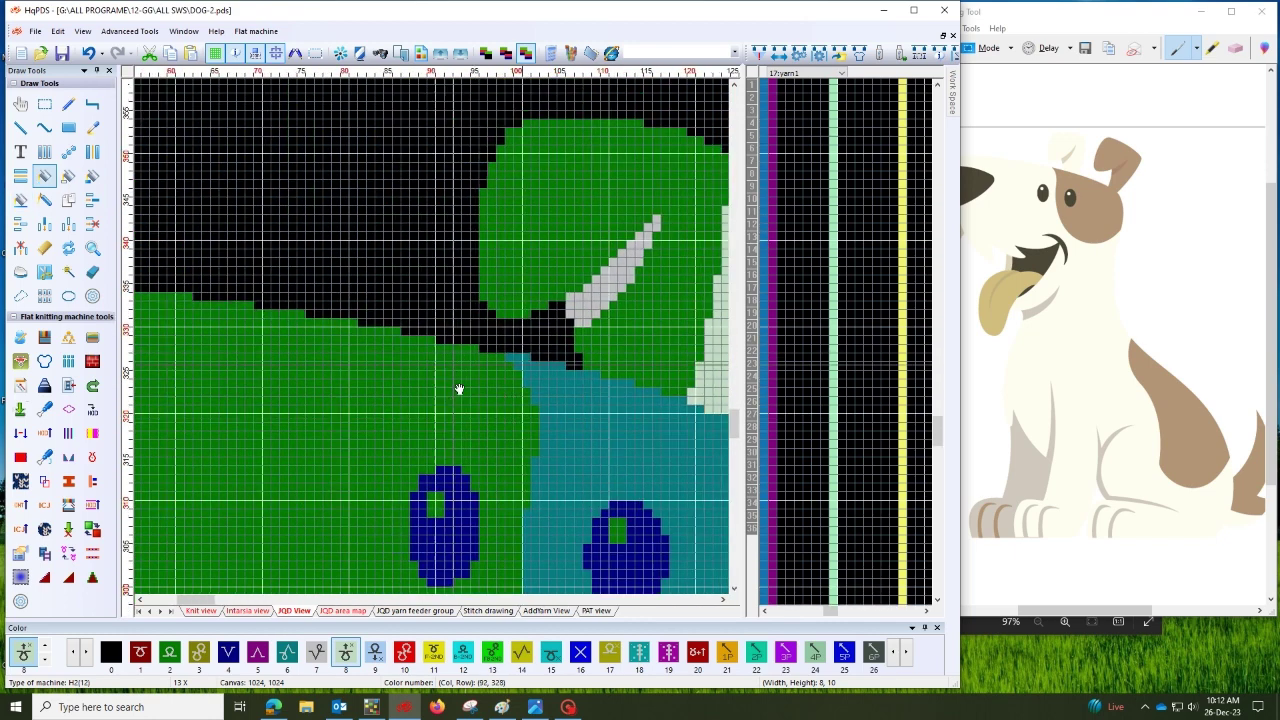
scroll(459, 389, "up", 2)
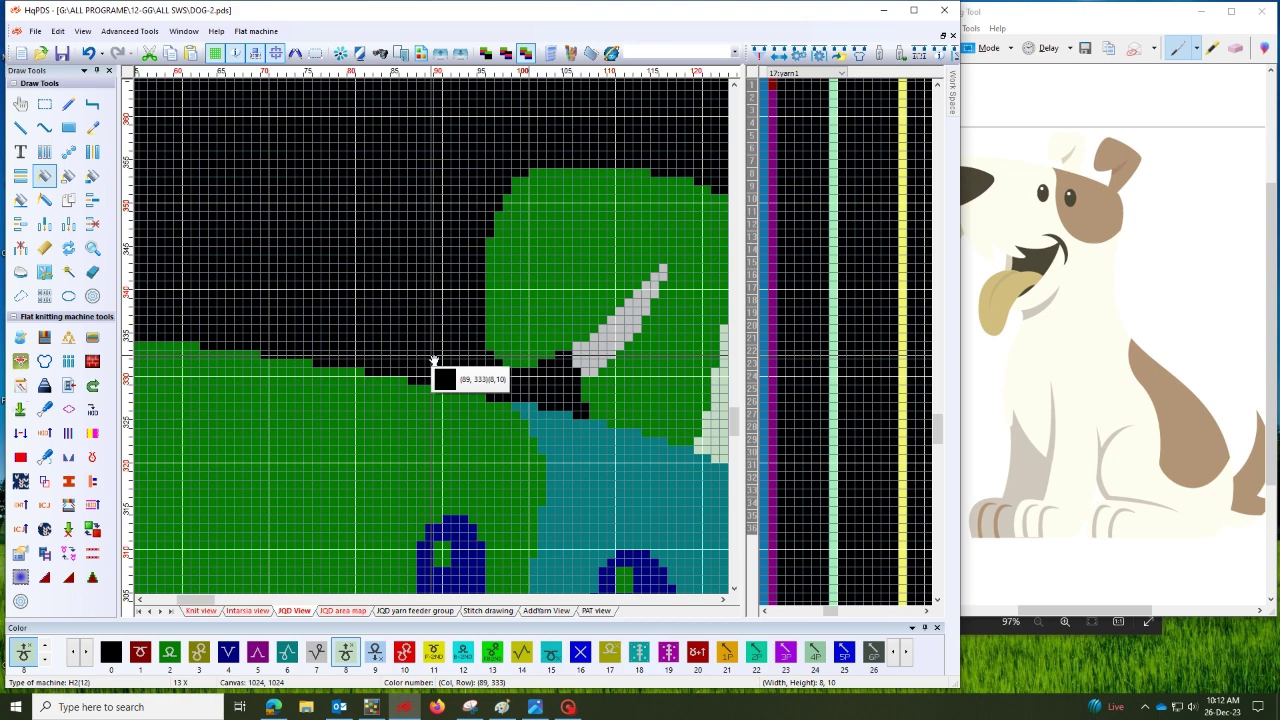
left_click(433, 360)
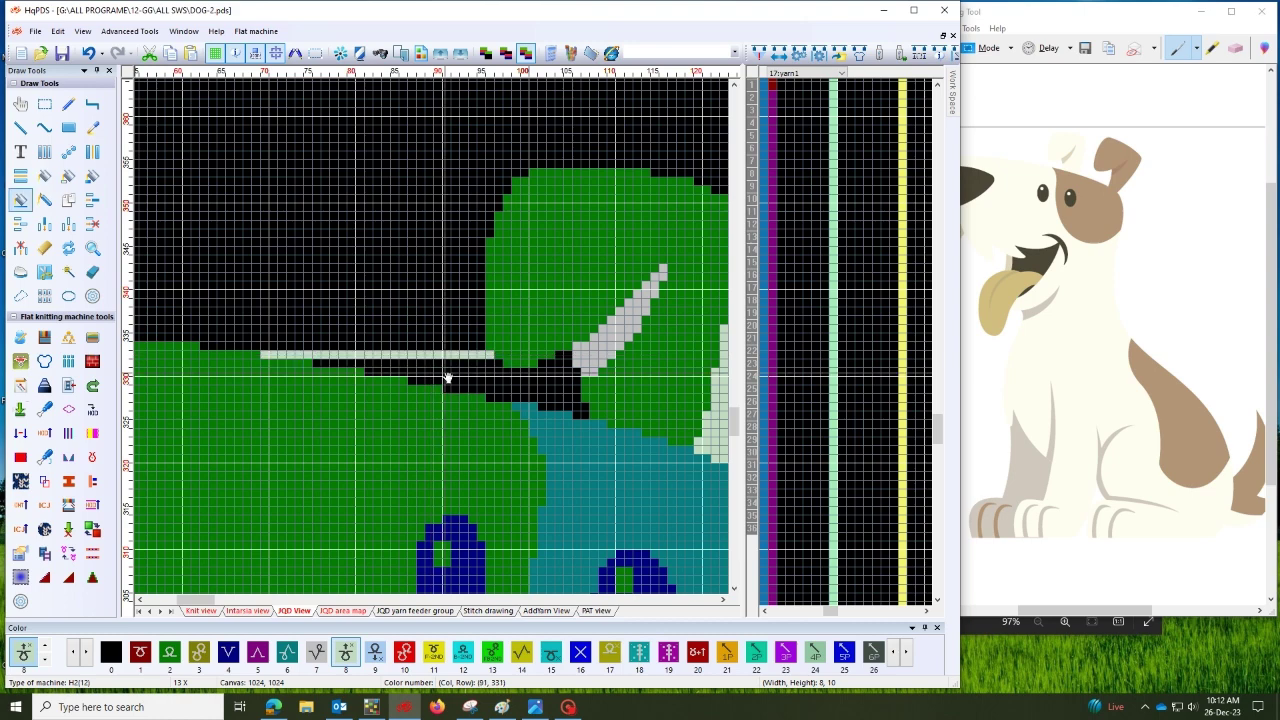
scroll(447, 378, "down", 5)
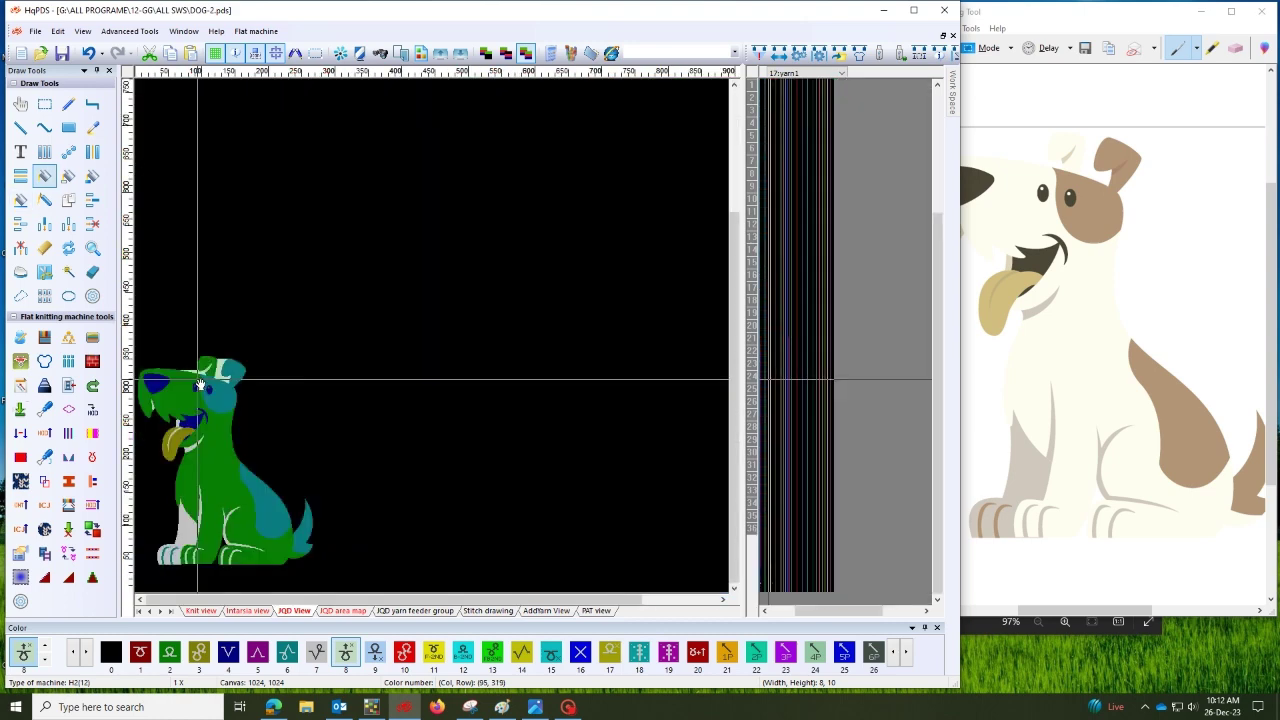
Close off and fill the two pointed gaps along the underside of the dog's muzzle with colour 8
scroll(257, 357, "up", 5)
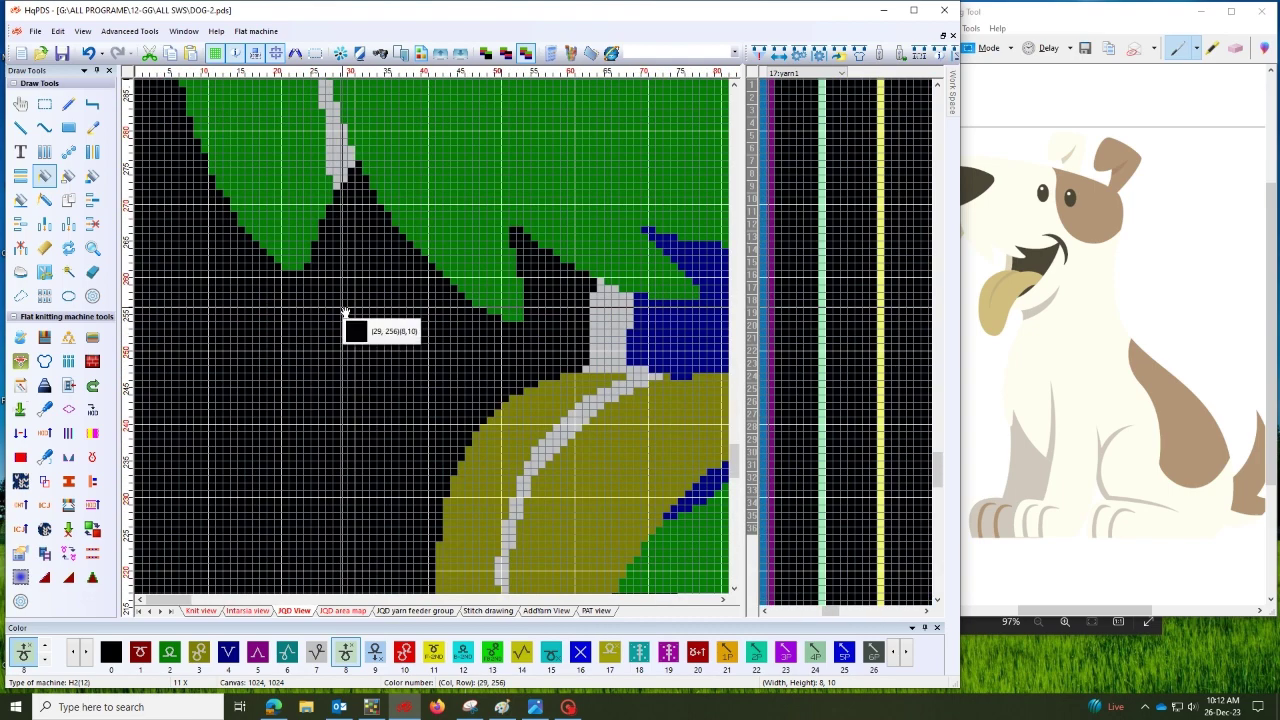
key("l")
left_click(356, 268)
key("f")
left_click(356, 257)
left_click_drag(412, 341, 289, 268)
left_click(428, 248)
left_click(431, 233)
scroll(428, 257, "down", 10)
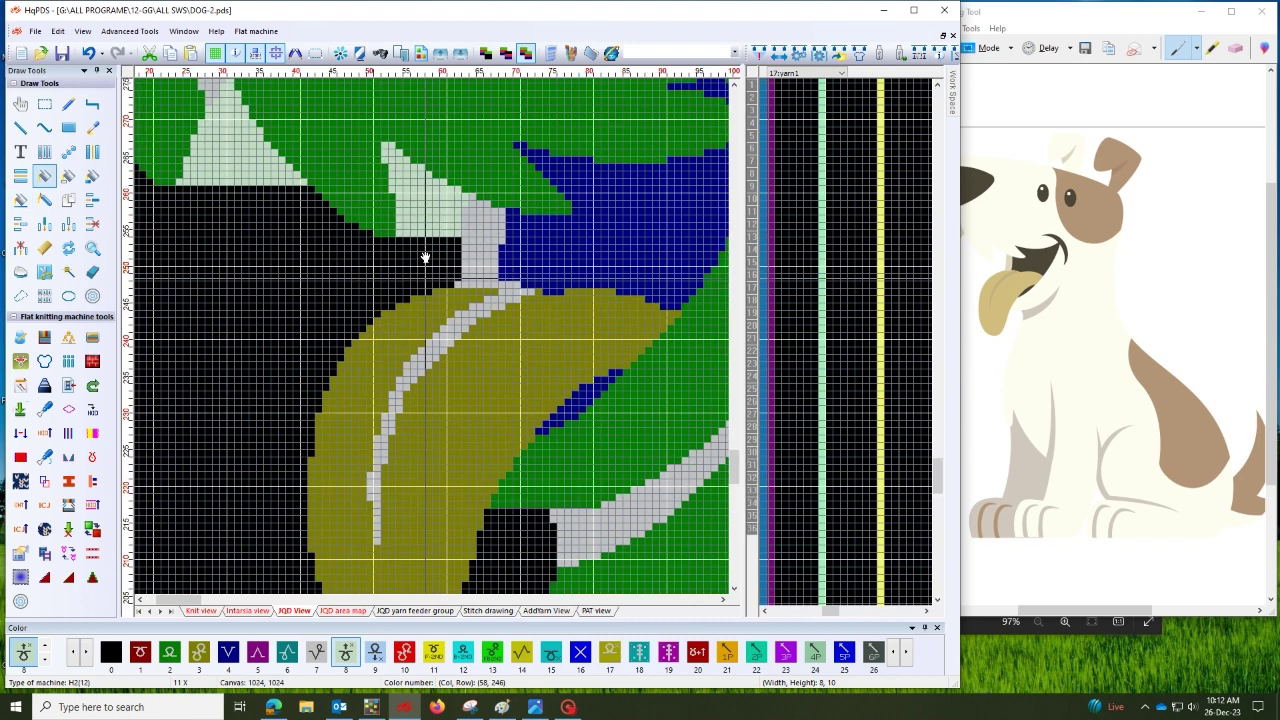
Fill the gap between the dog's tongue and neck with colour 8, down to the tongue's lower edge
scroll(172, 456, "up", 2)
scroll(243, 342, "up", 5)
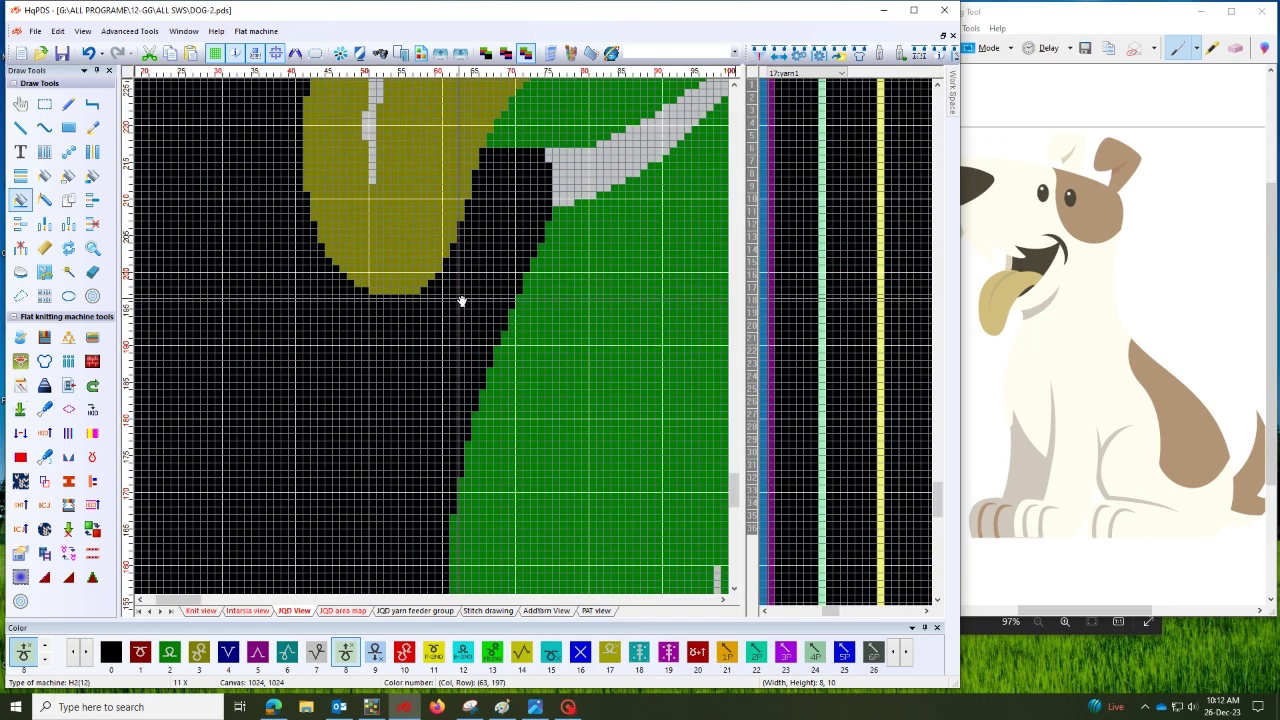
left_click(463, 291)
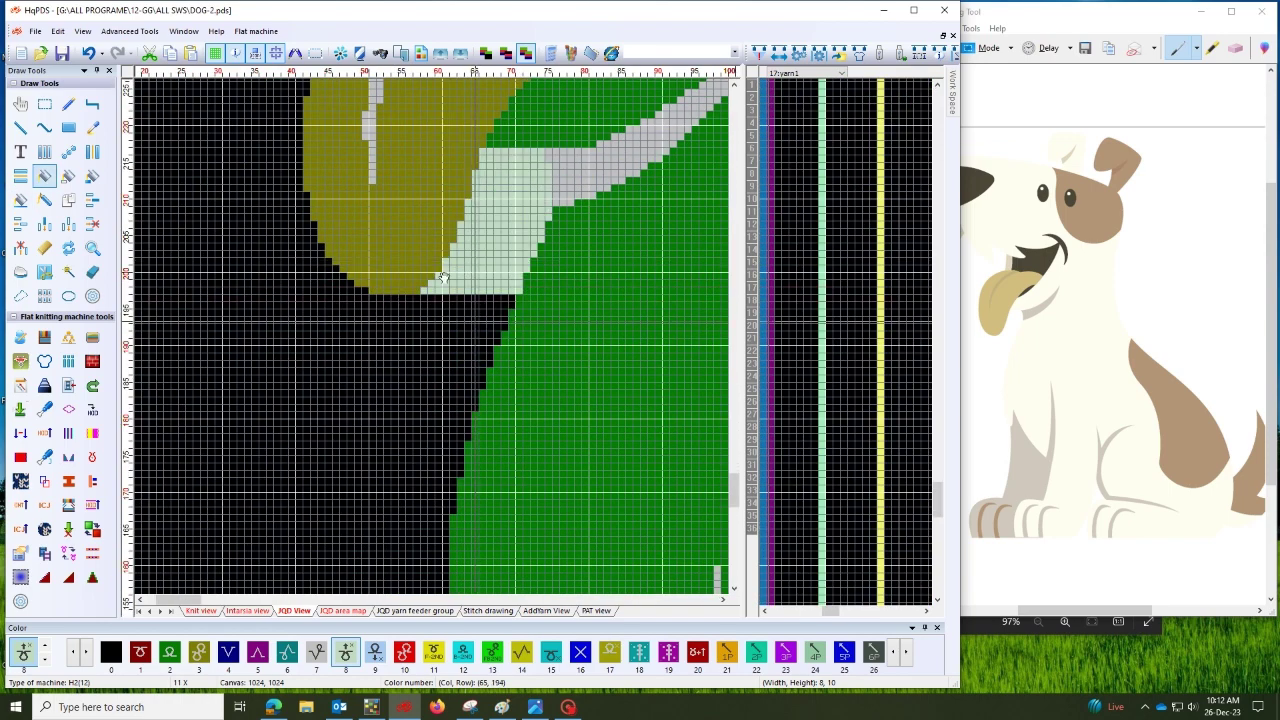
Fill the narrow gap between the dog's front and hind paws with colour 8
scroll(430, 404, "down", 5)
scroll(429, 405, "up", 4)
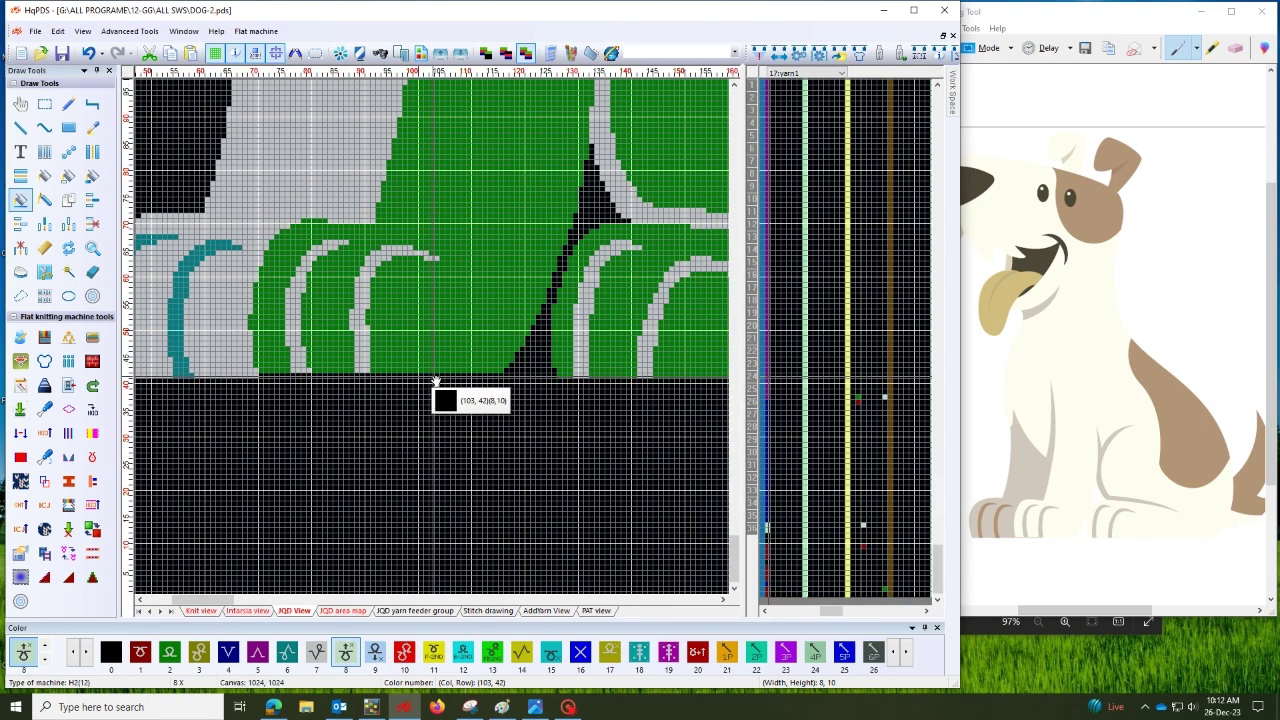
left_click_drag(523, 380, 390, 393)
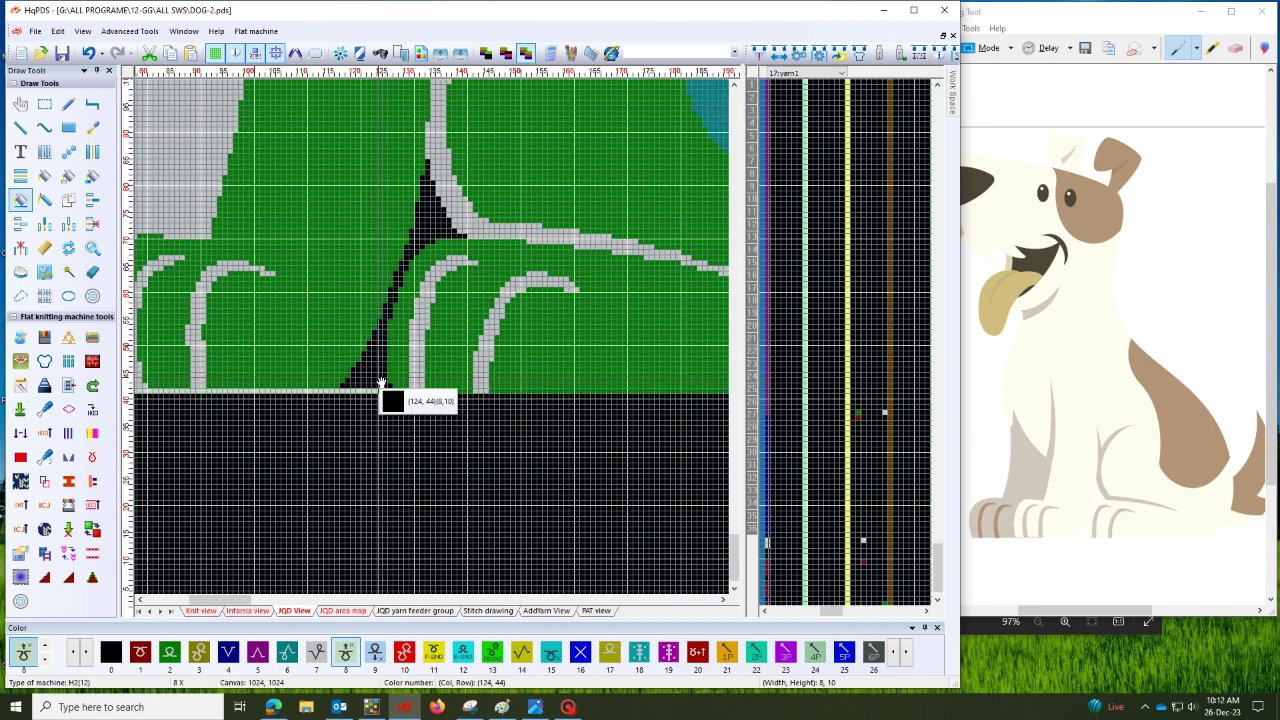
scroll(400, 423, "down", 4)
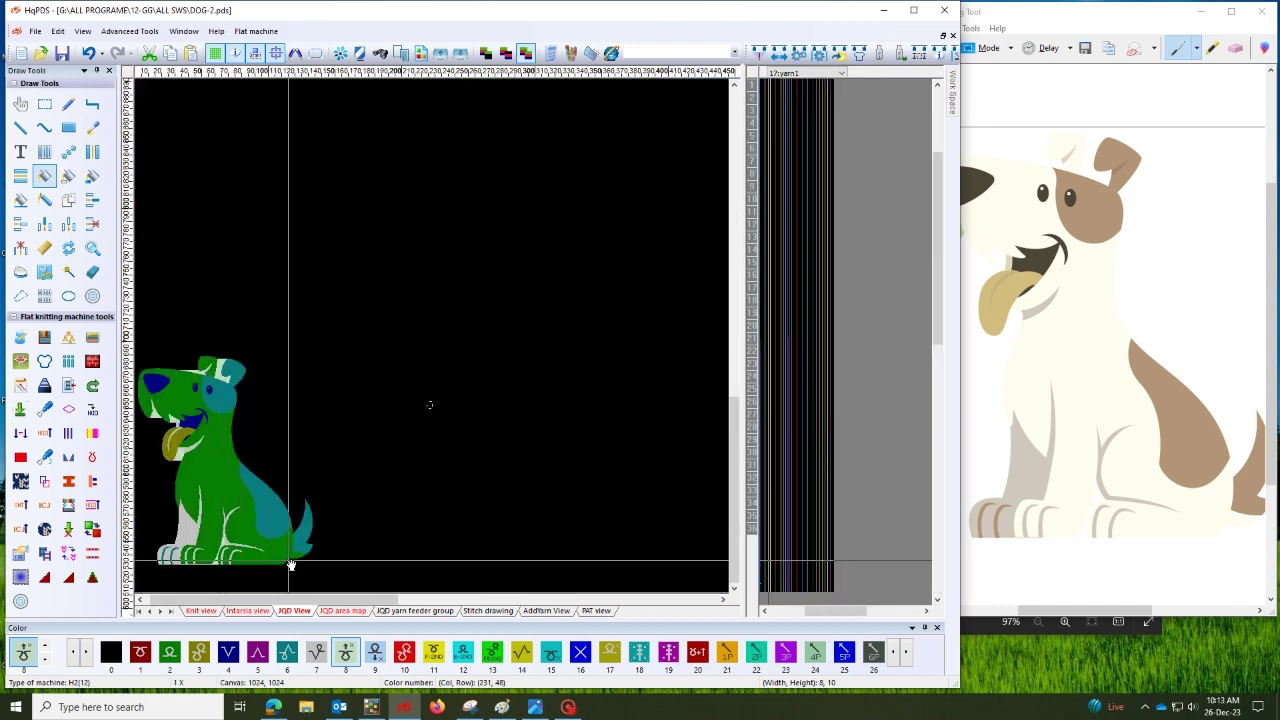
Close off the gap between the dog's back and tail at the tail tip's height and fill it with colour 8
scroll(434, 512, "up", 3)
scroll(433, 341, "up", 2)
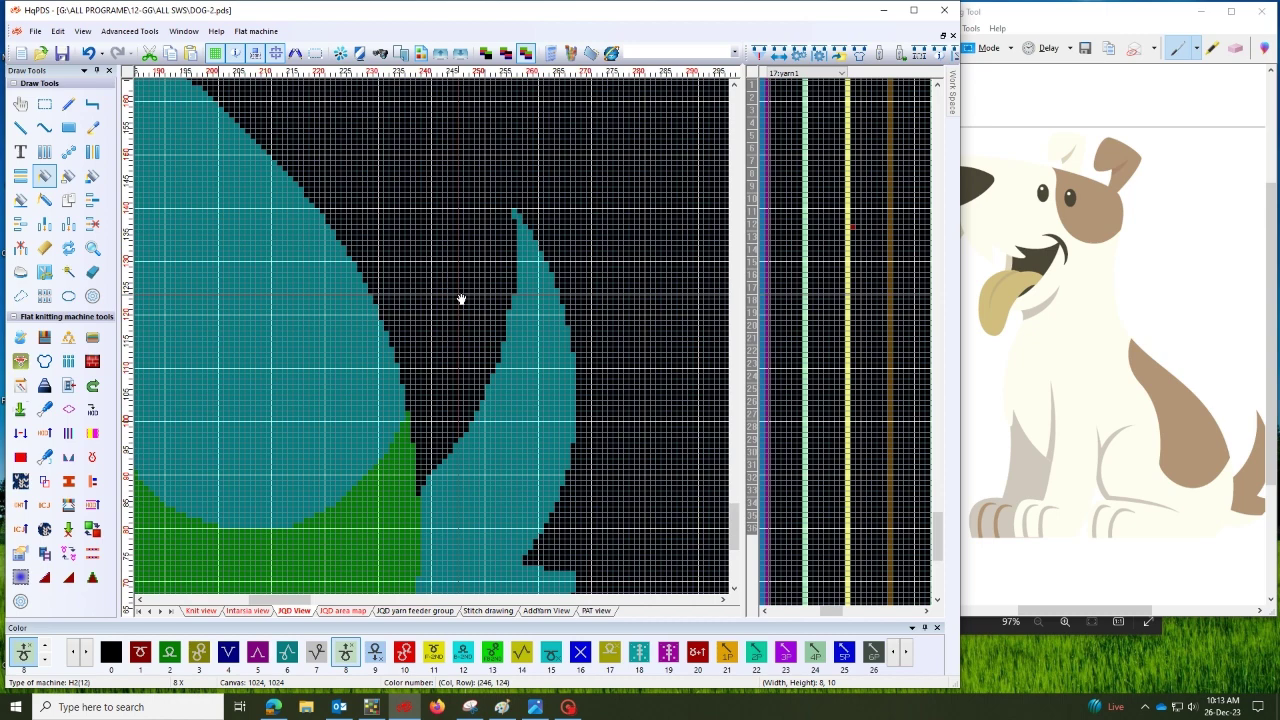
key("h")
left_click(408, 252)
key("f")
left_click(401, 367)
scroll(429, 404, "down", 5)
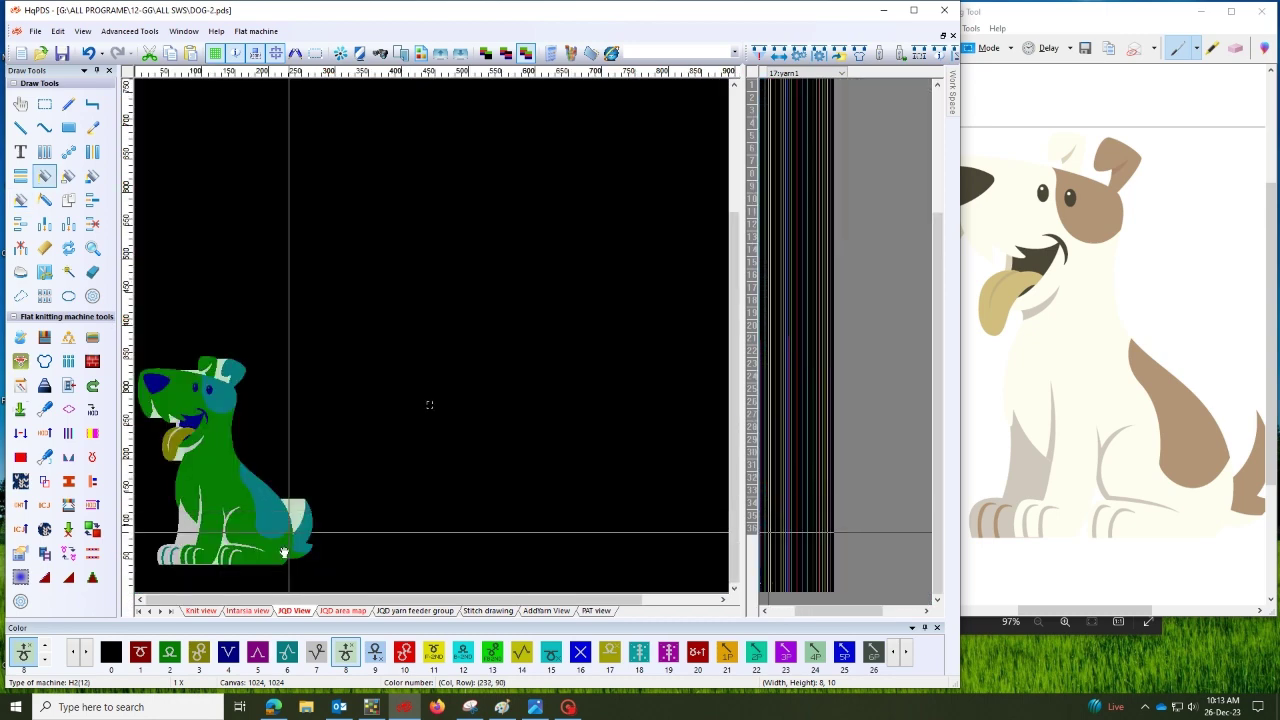
Extend the colour 8 area down along the front of the dog's neck just beneath the tongue
scroll(387, 405, "up", 2)
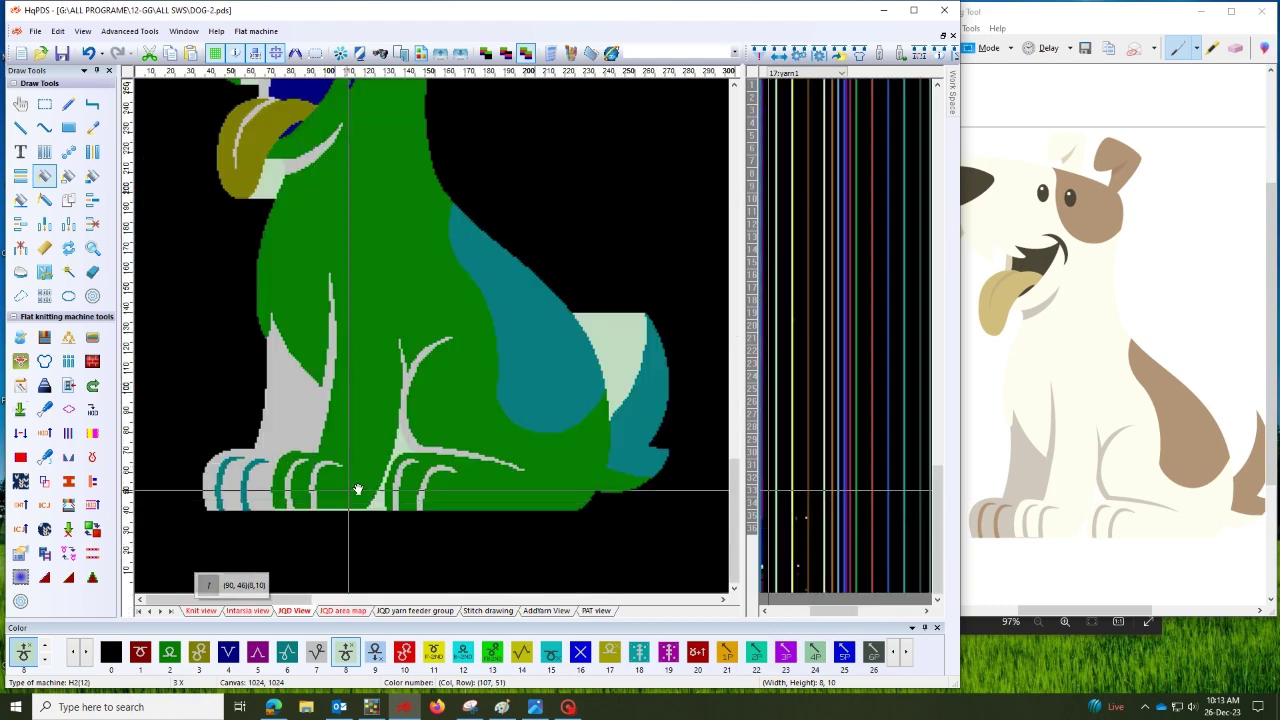
scroll(377, 343, "up", 4)
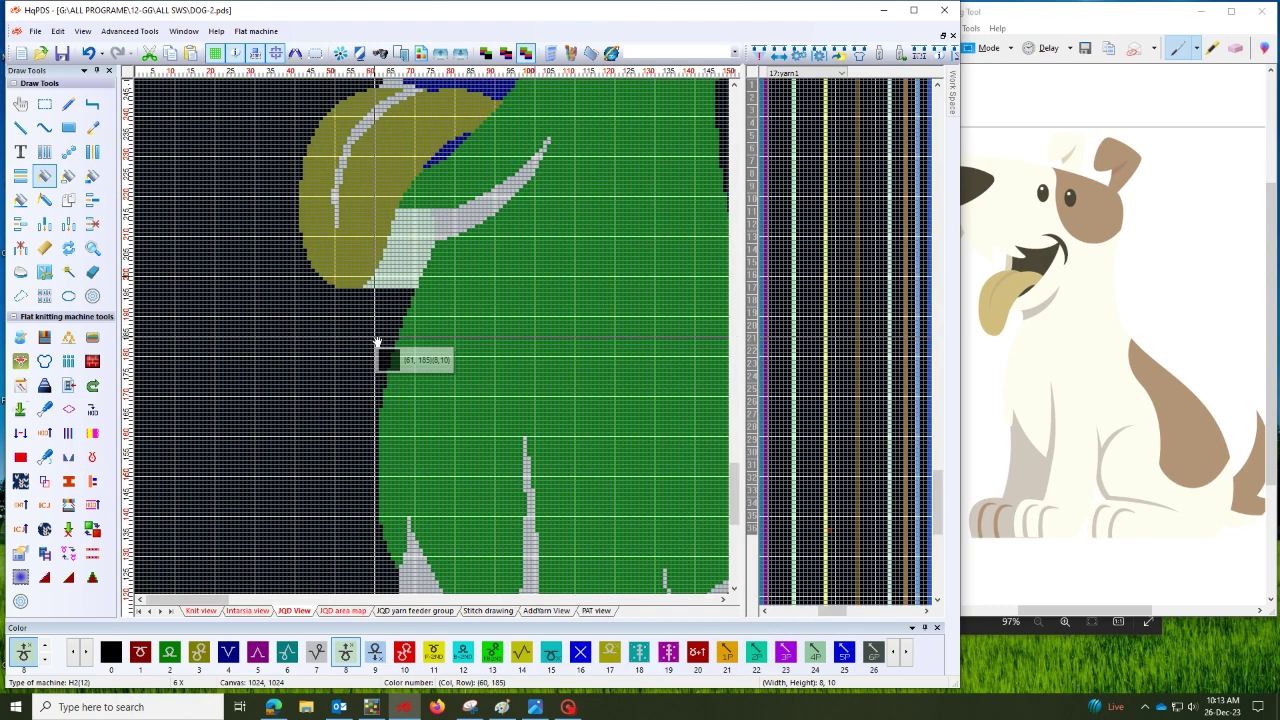
scroll(434, 342, "up", 1)
key("r")
scroll(434, 342, "up", 1)
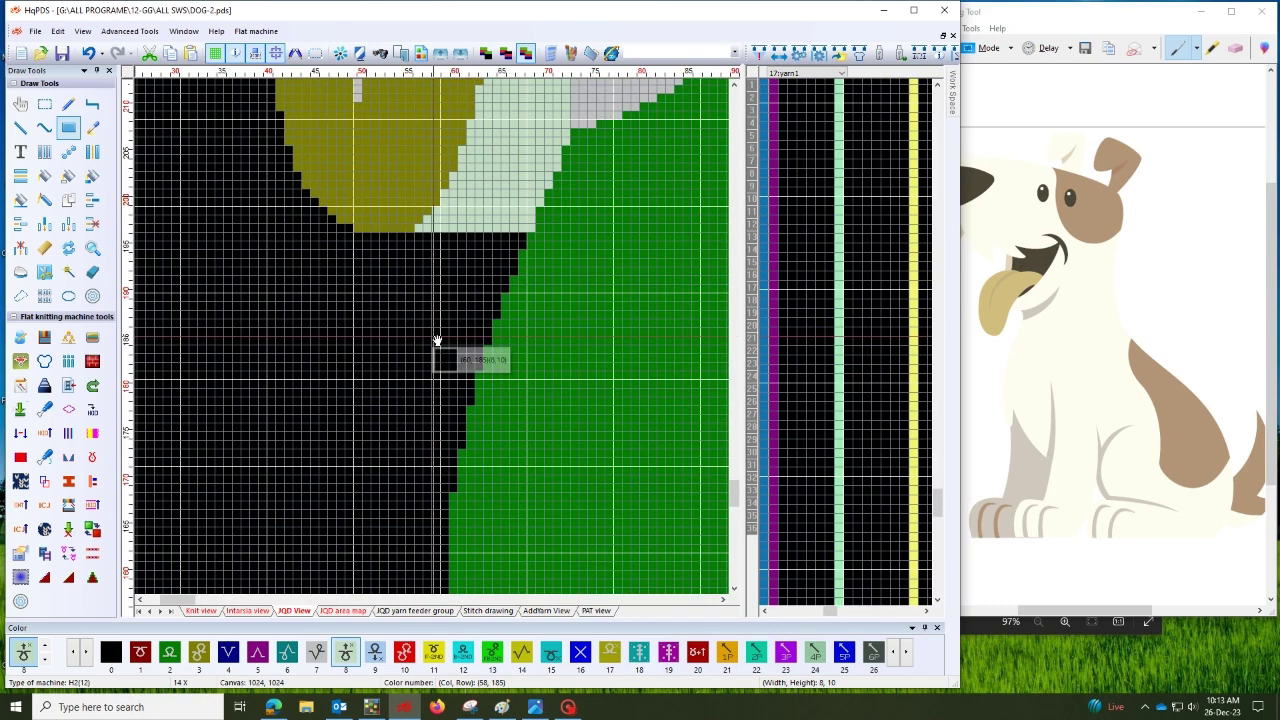
left_click_drag(533, 320, 533, 225)
key("f")
left_click(554, 236)
scroll(500, 318, "down", 7)
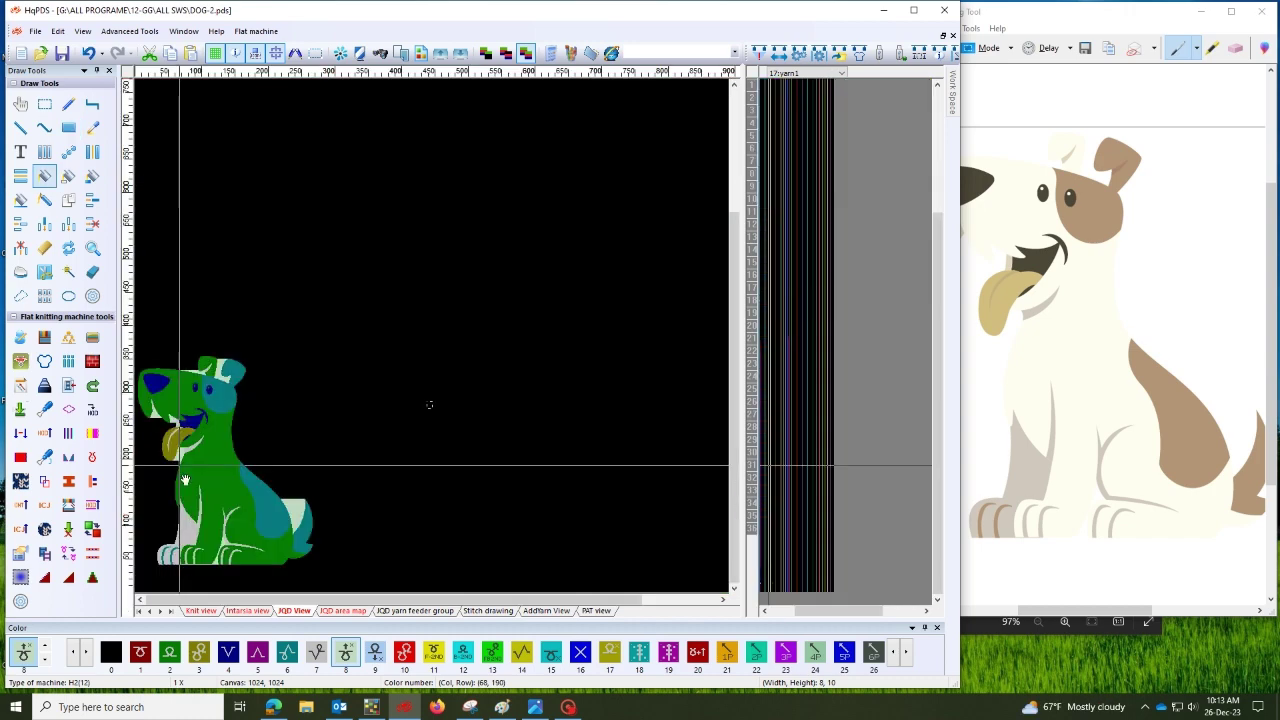
Draw a colour 8 rectangle in the gap above the tongue, against the grey edge of the mouth
scroll(231, 338, "up", 5)
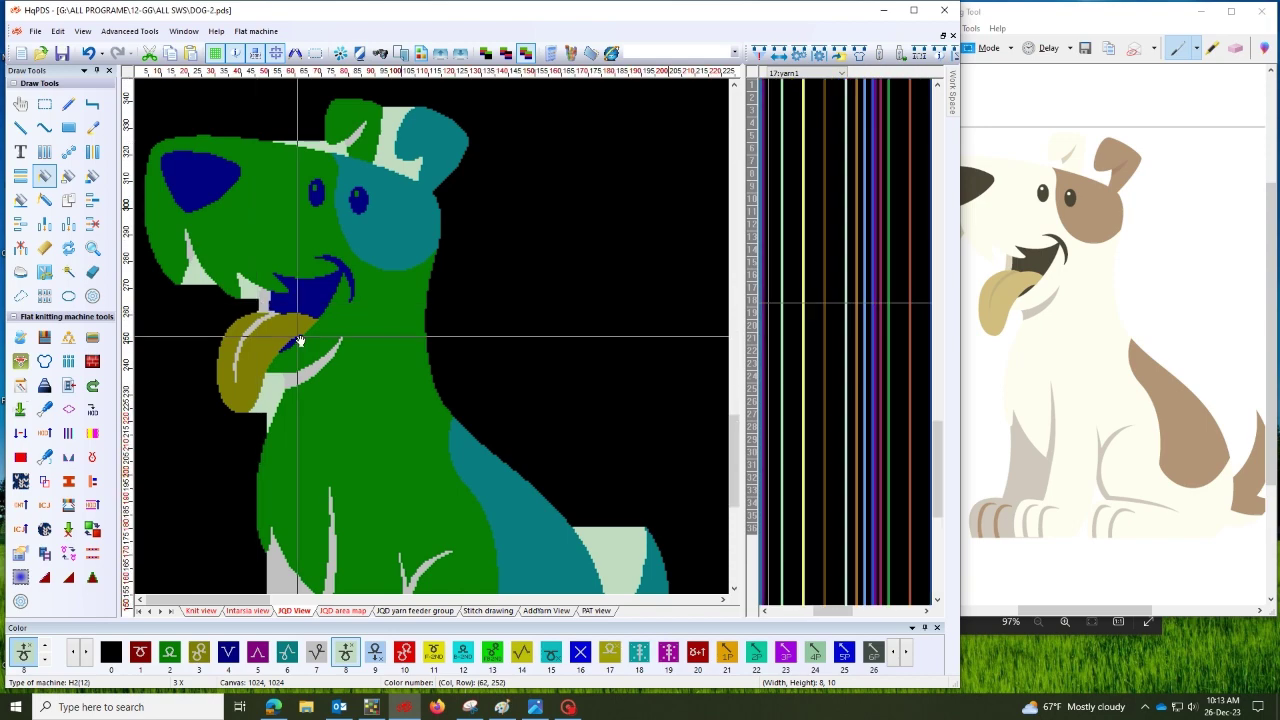
scroll(476, 354, "up", 4)
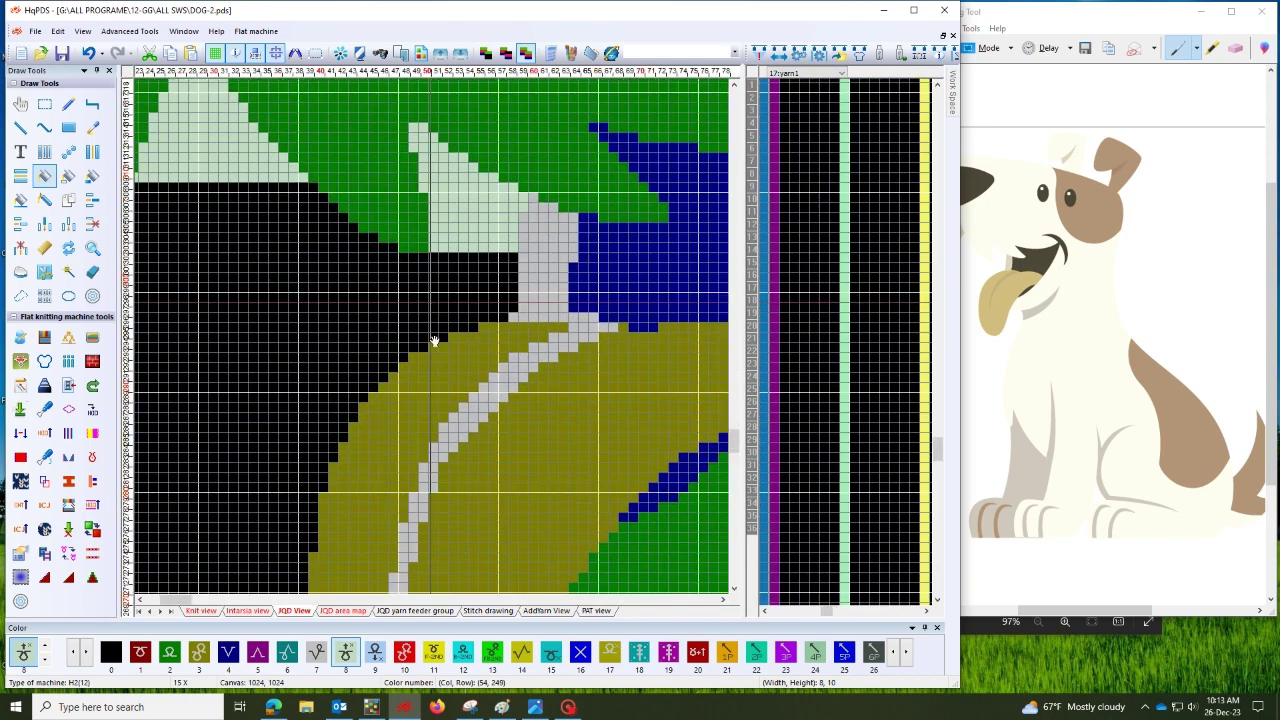
scroll(442, 351, "up", 3)
key("r")
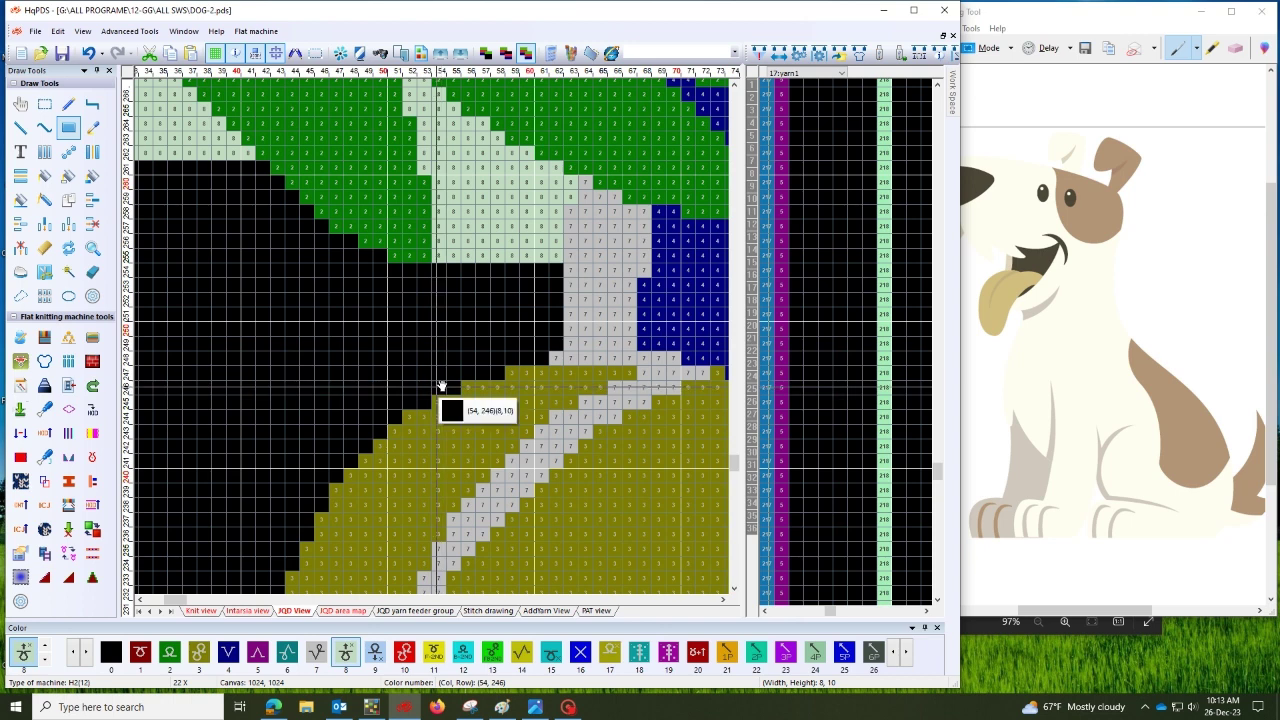
left_click_drag(514, 360, 542, 271)
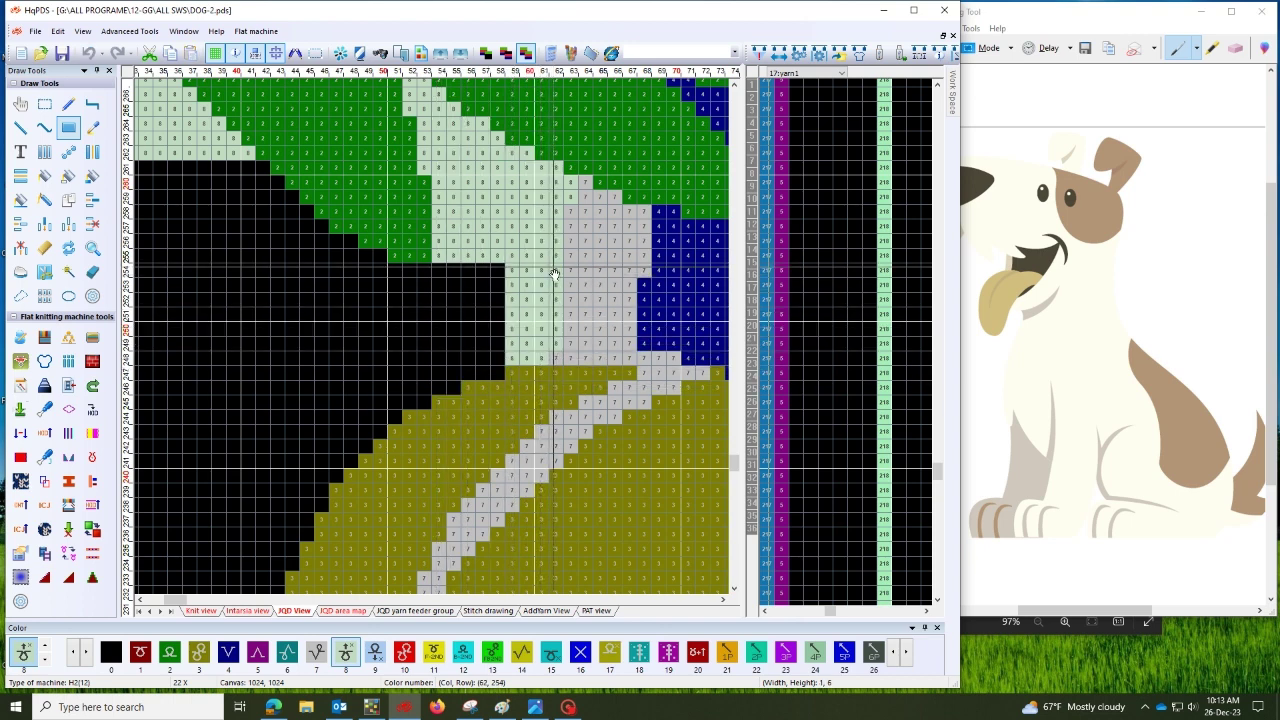
scroll(555, 350, "down", 5)
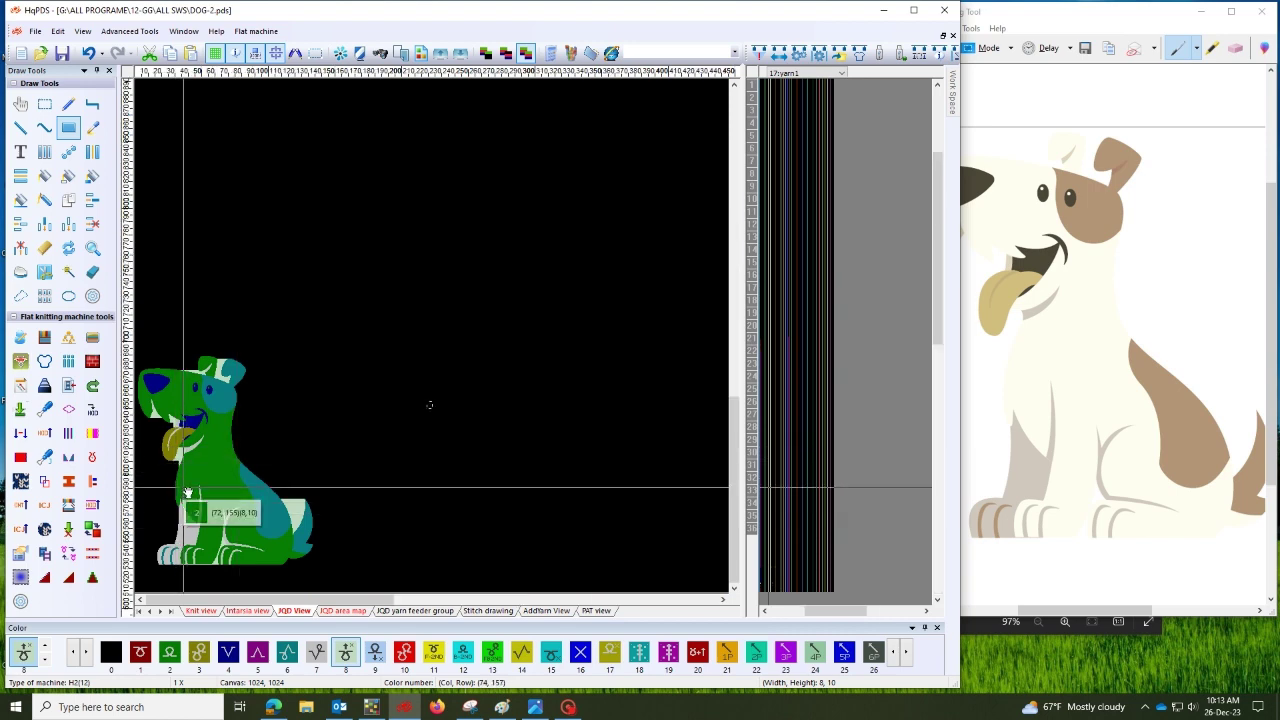
Fill the small notch where the rear ear meets the back of the dog's head with colour 8
scroll(215, 510, "up", 1)
scroll(335, 235, "down", 1)
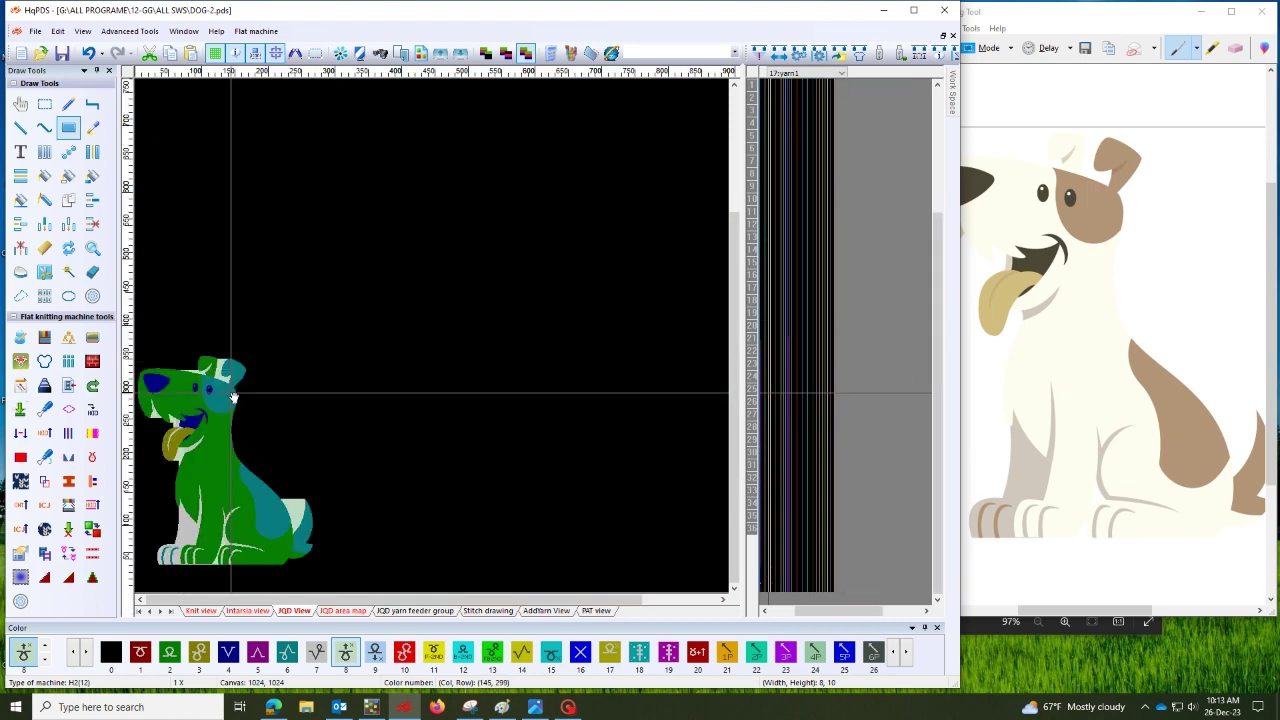
scroll(519, 262, "up", 6)
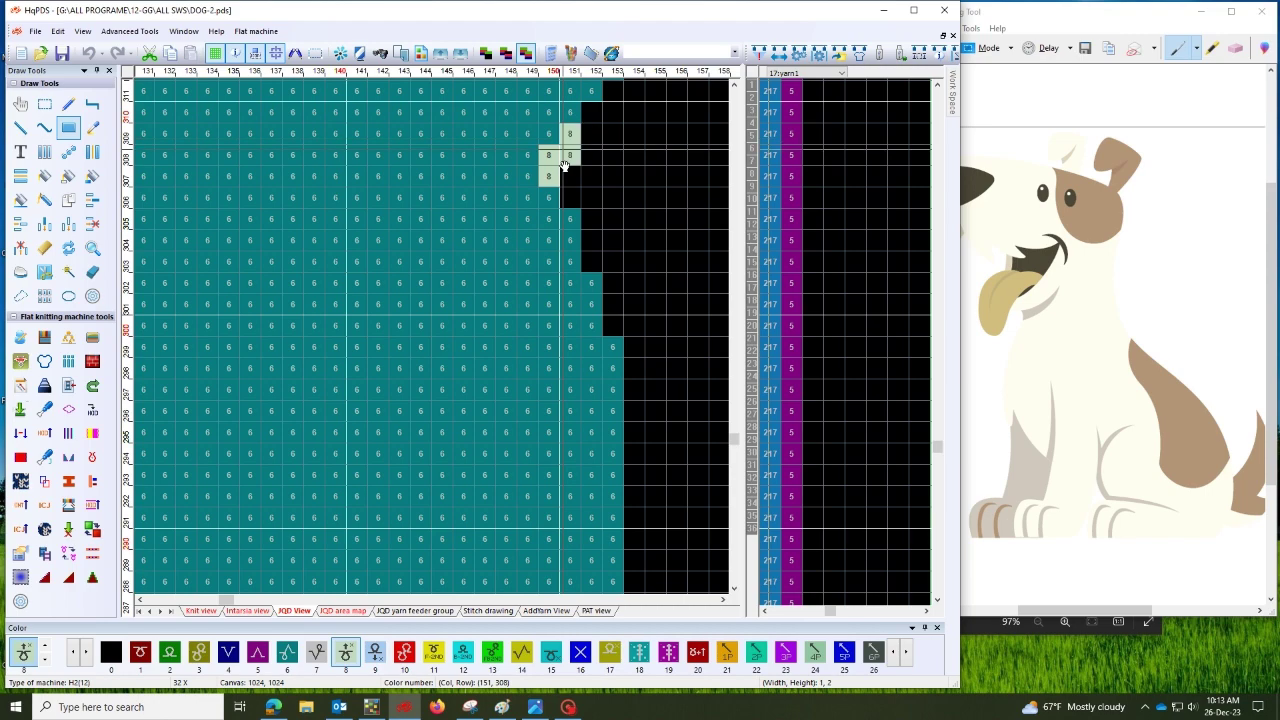
scroll(565, 165, "down", 5)
scroll(422, 467, "up", 1)
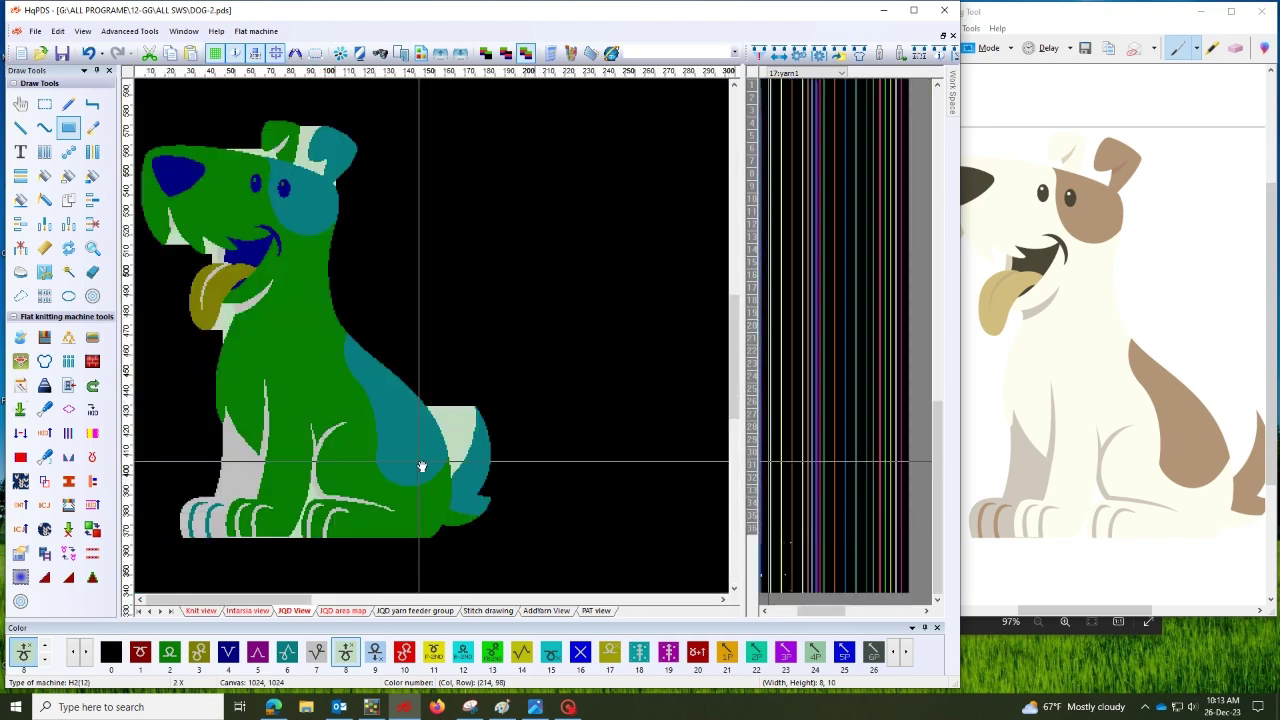
Fill the small notch on the outer edge of the dog's tail, near its base, with colour 8
scroll(422, 467, "up", 2)
scroll(434, 343, "up", 3)
scroll(436, 334, "up", 3)
left_click_drag(428, 290, 400, 327)
scroll(416, 305, "down", 9)
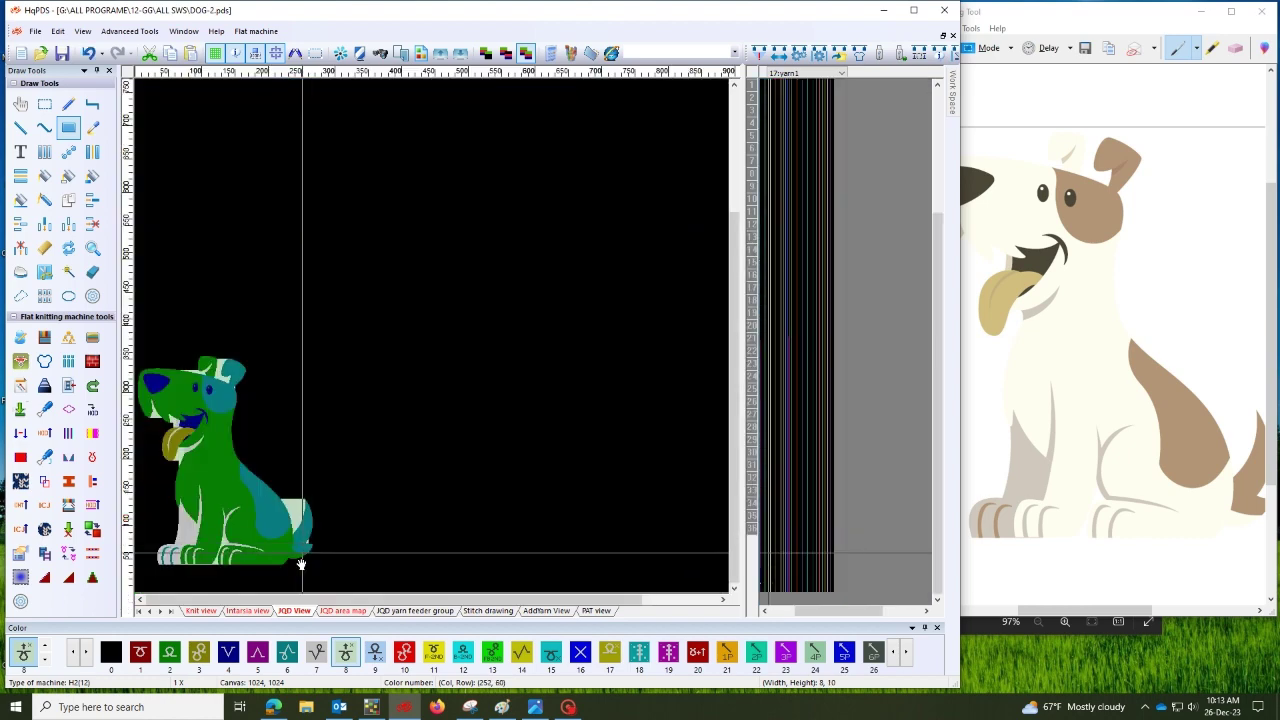
Fill the small notch in the lower edge of the dog's rump beneath the tail with colour 8
scroll(390, 547, "up", 1)
scroll(390, 547, "up", 1)
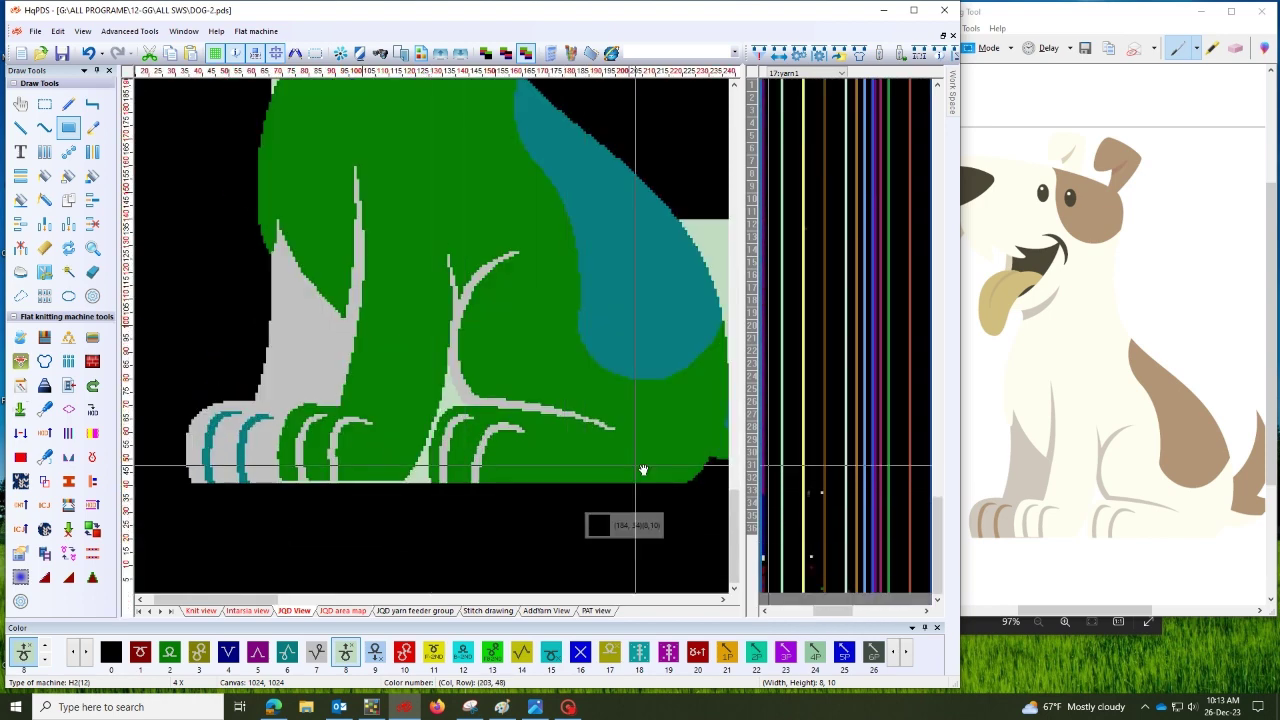
scroll(648, 468, "down", 3)
scroll(283, 566, "up", 8)
left_click_drag(502, 333, 277, 357)
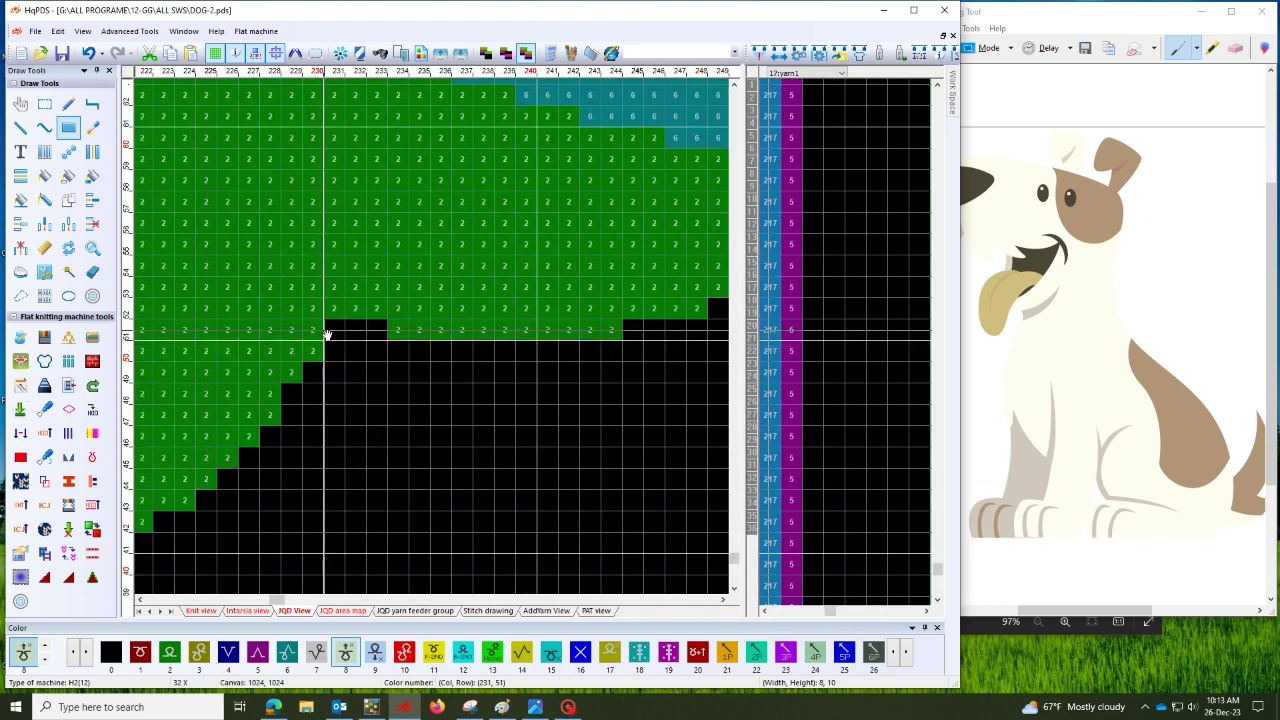
scroll(331, 386, "down", 5)
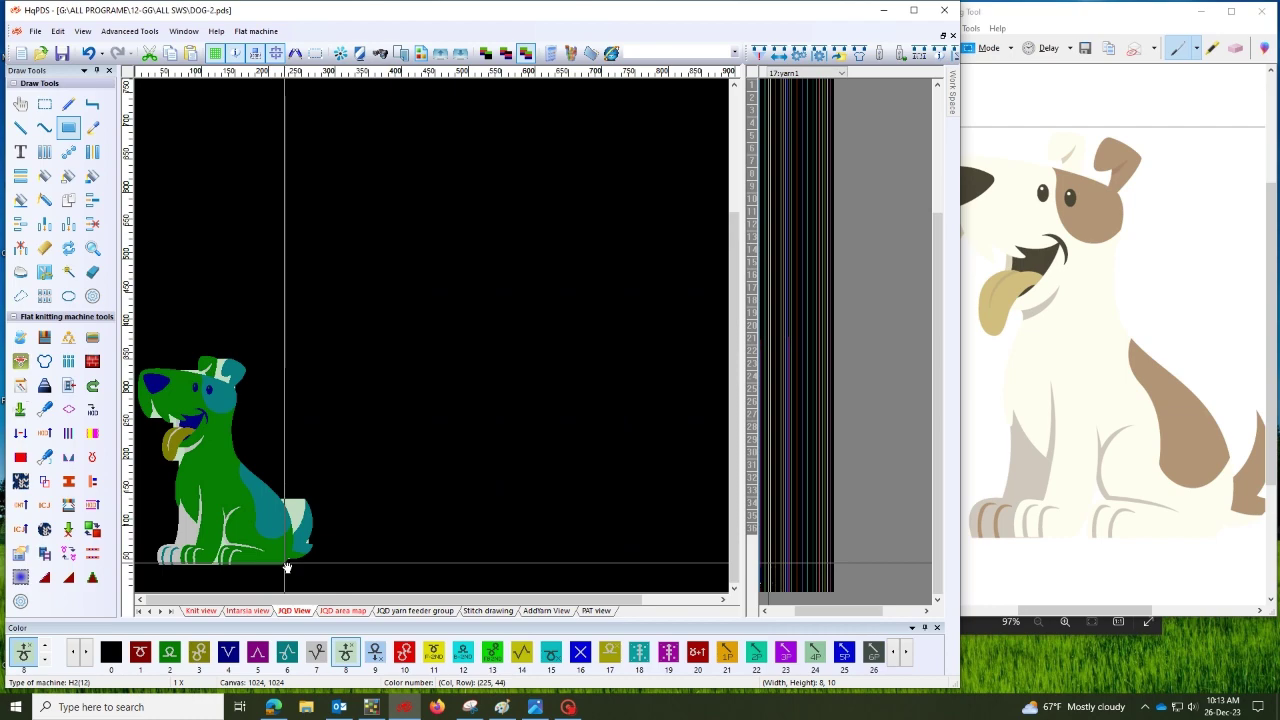
Recolour the dog's open mouth above the tongue with colour 13
scroll(429, 405, "up", 2)
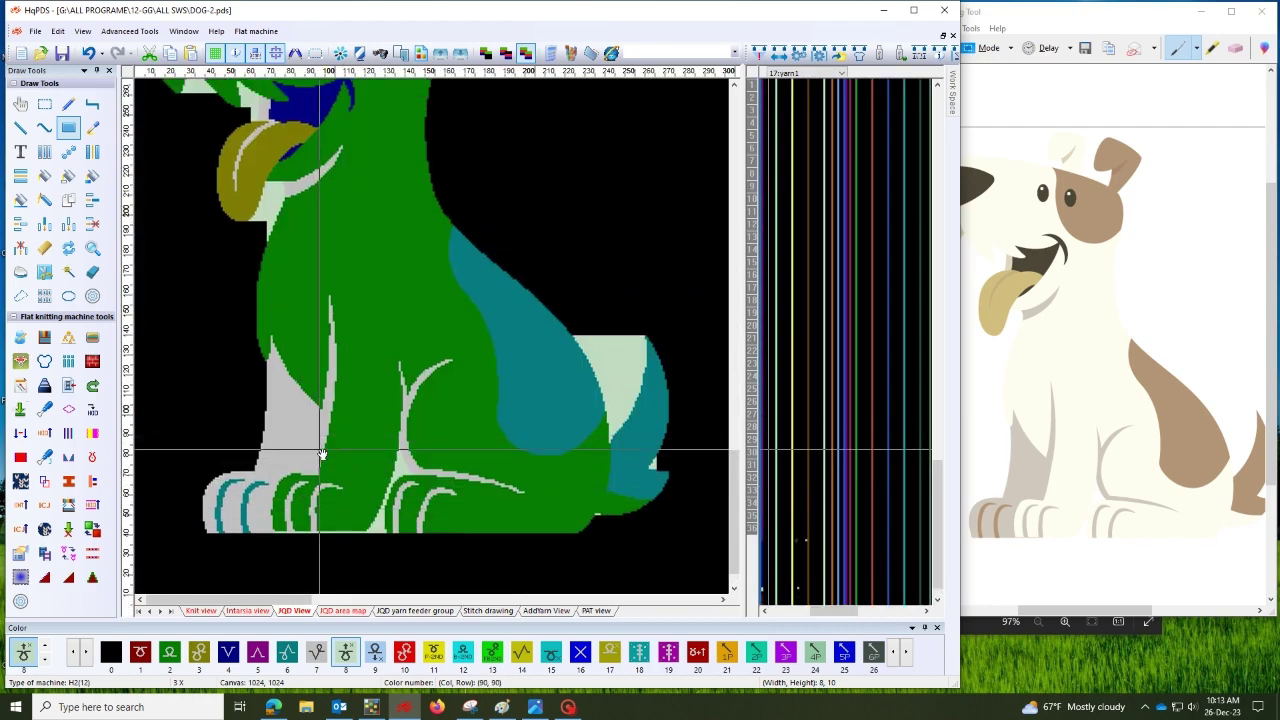
scroll(337, 285, "up", 3)
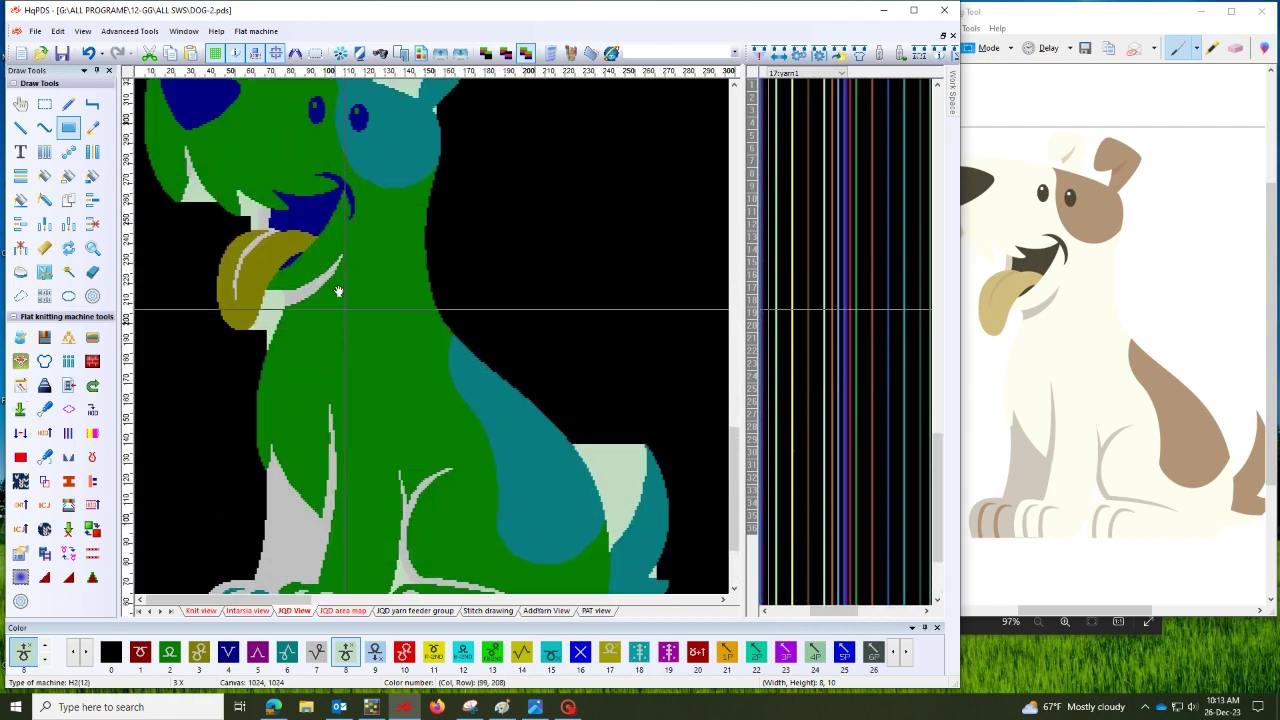
scroll(434, 342, "up", 3)
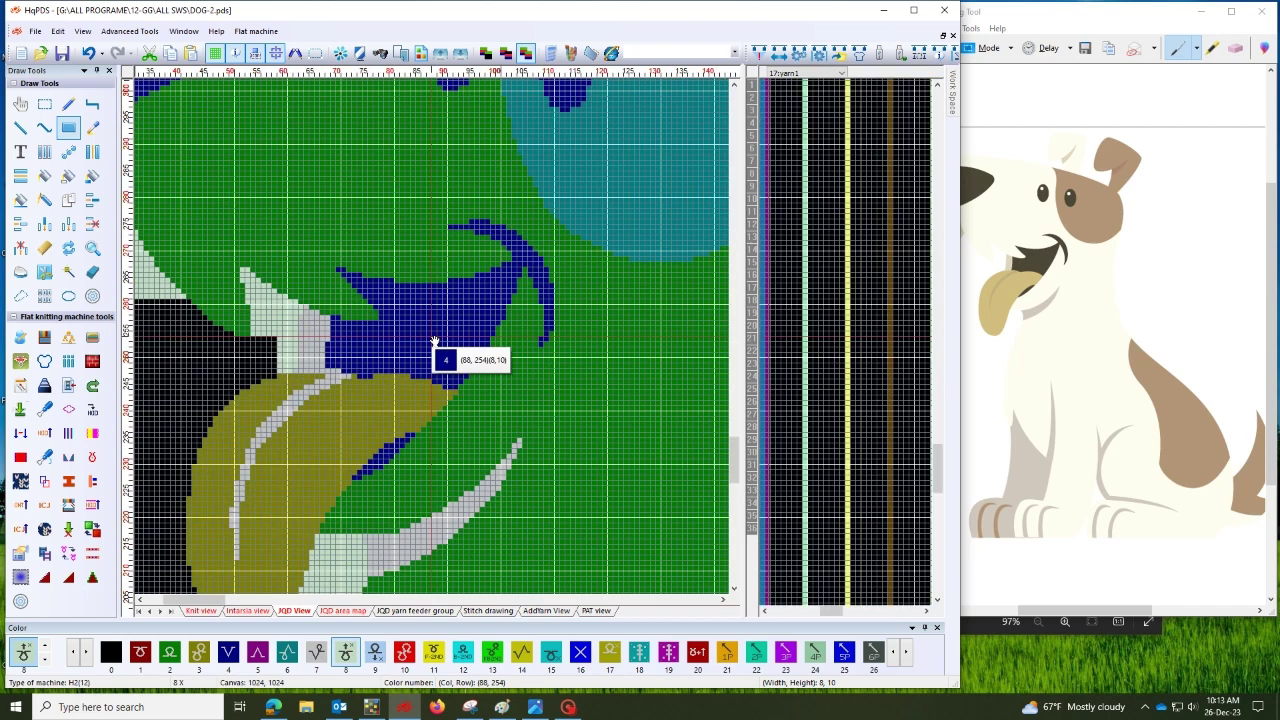
key("f")
left_click(434, 344)
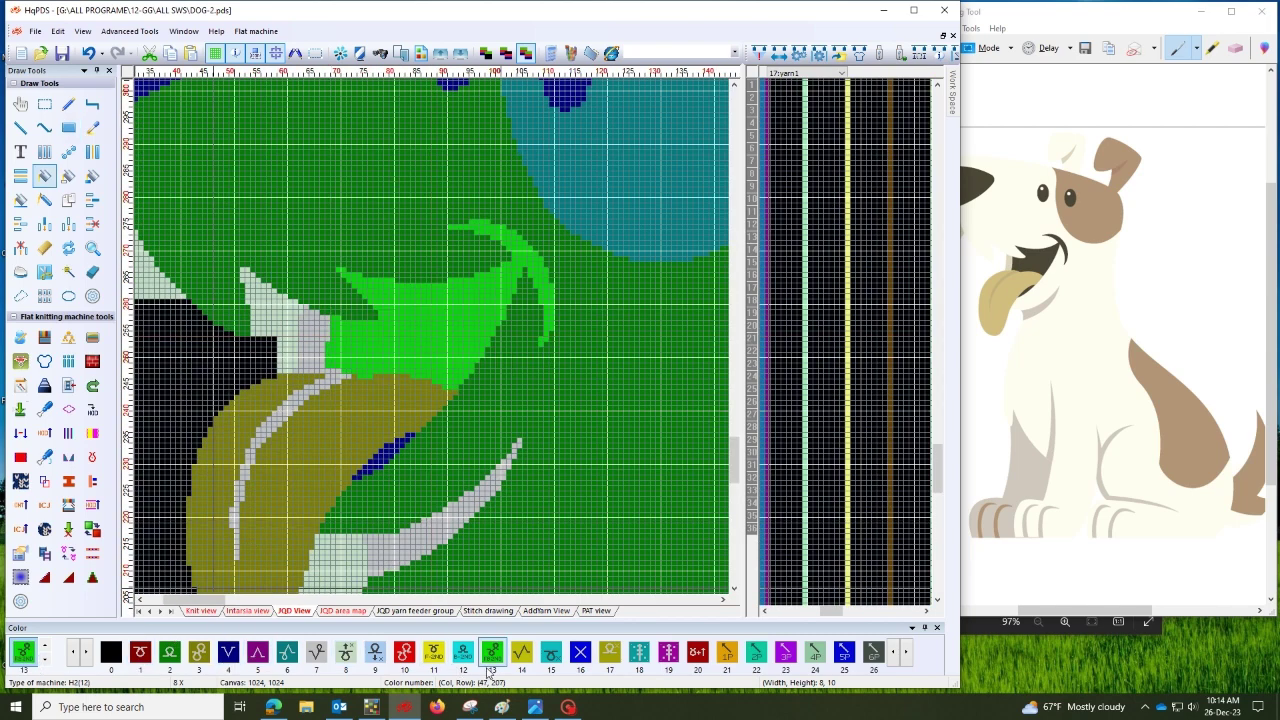
scroll(510, 441, "down", 6)
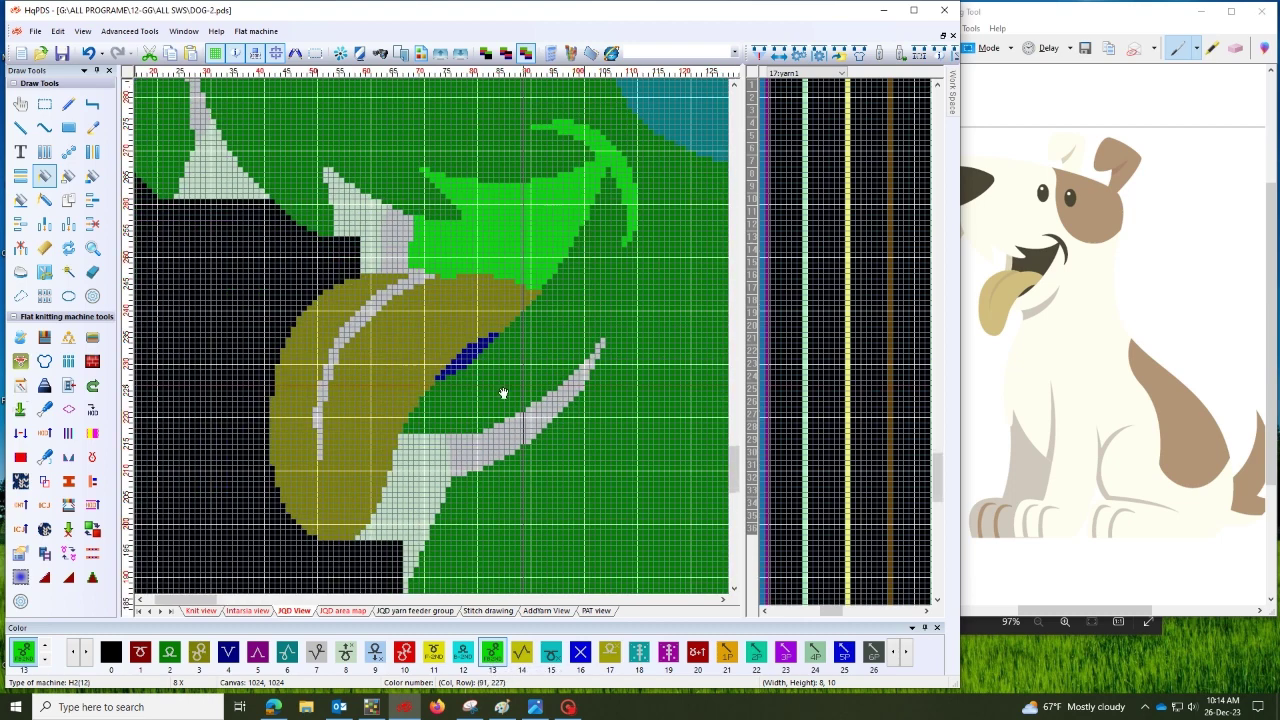
scroll(381, 298, "up", 3)
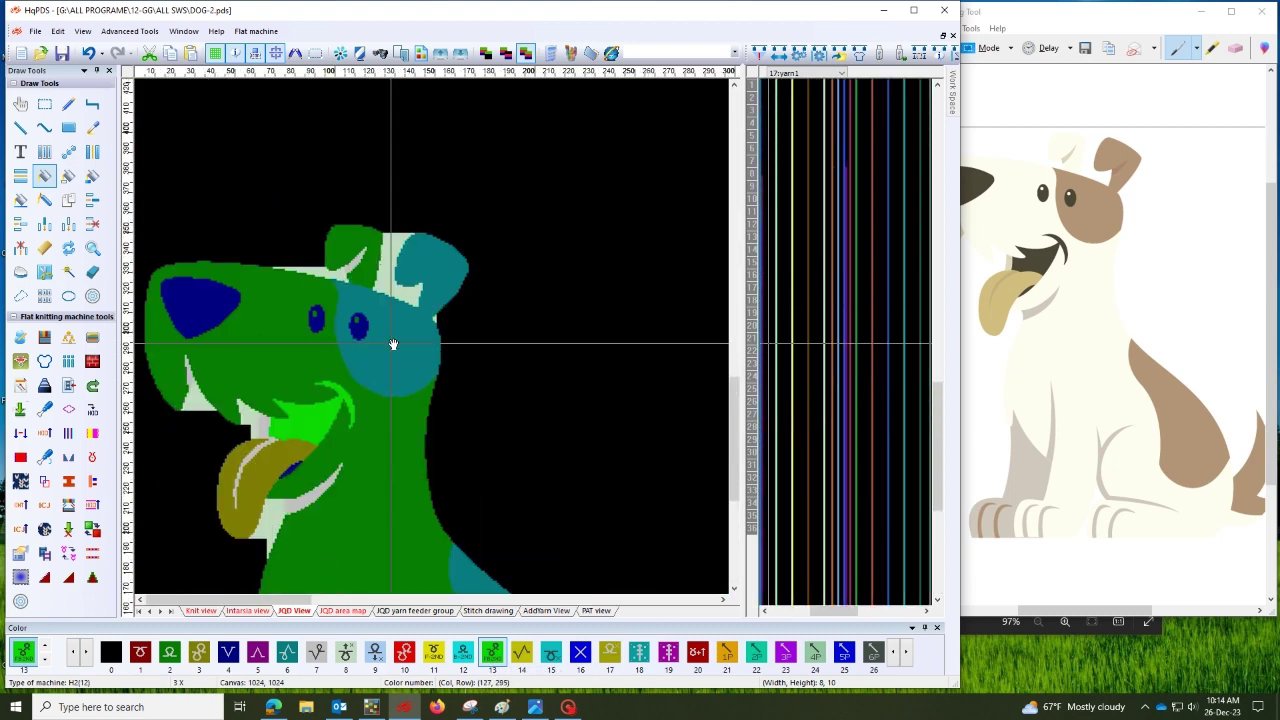
Recolour both of the dog's eyes and its nose with colour 13
scroll(434, 342, "up", 3)
scroll(383, 316, "up", 2)
left_click(389, 300)
scroll(560, 326, "down", 1)
scroll(519, 316, "up", 1)
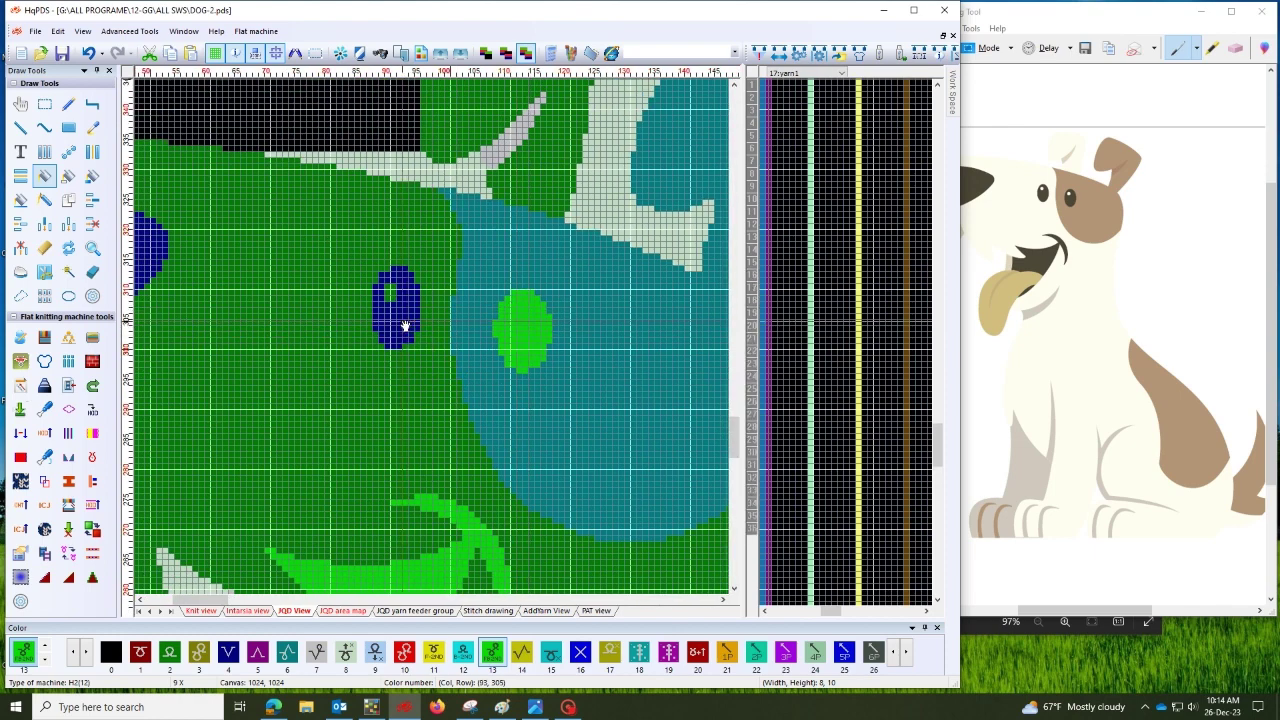
scroll(376, 340, "down", 4)
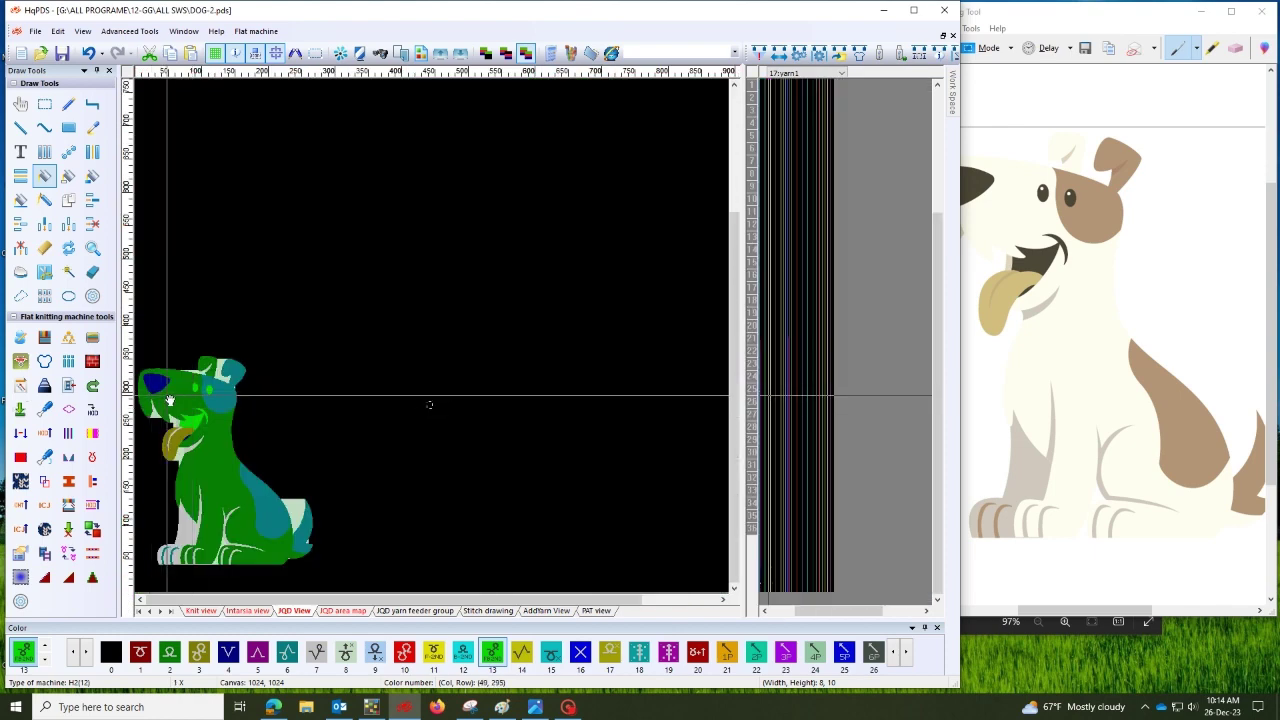
scroll(220, 315, "up", 2)
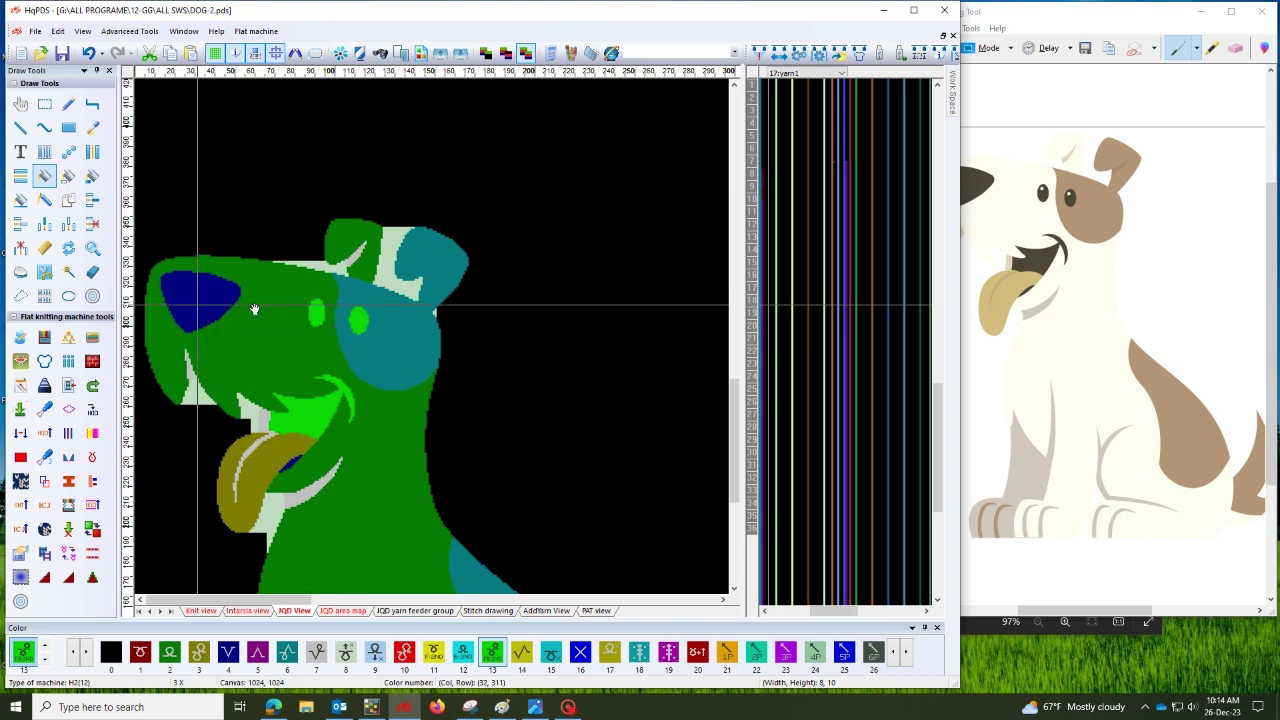
left_click(209, 297)
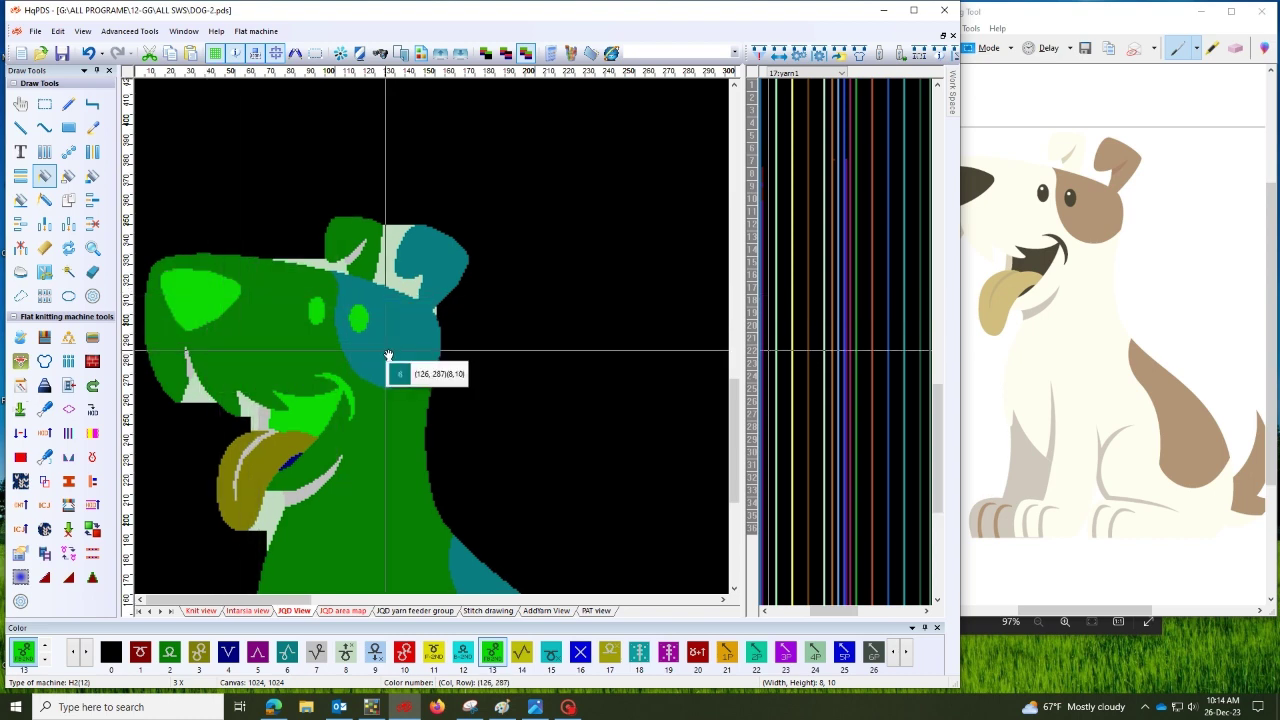
Draw horizontal colour 13 lines across the head that link the nose and both eyes along their upper and lower edges
scroll(443, 345, "up", 2)
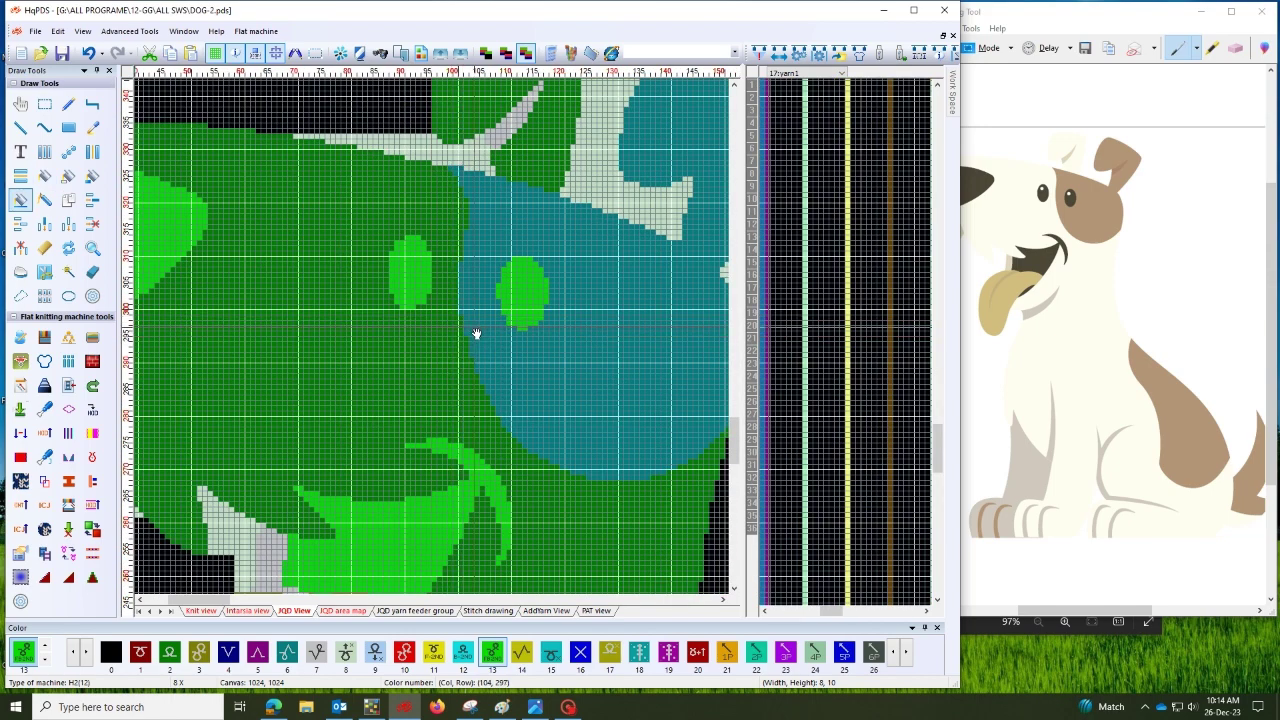
left_click(456, 331)
mouse_move(415, 317)
left_mouse_down()
mouse_move(557, 323)
mouse_move(581, 371)
mouse_move(539, 407)
left_mouse_up()
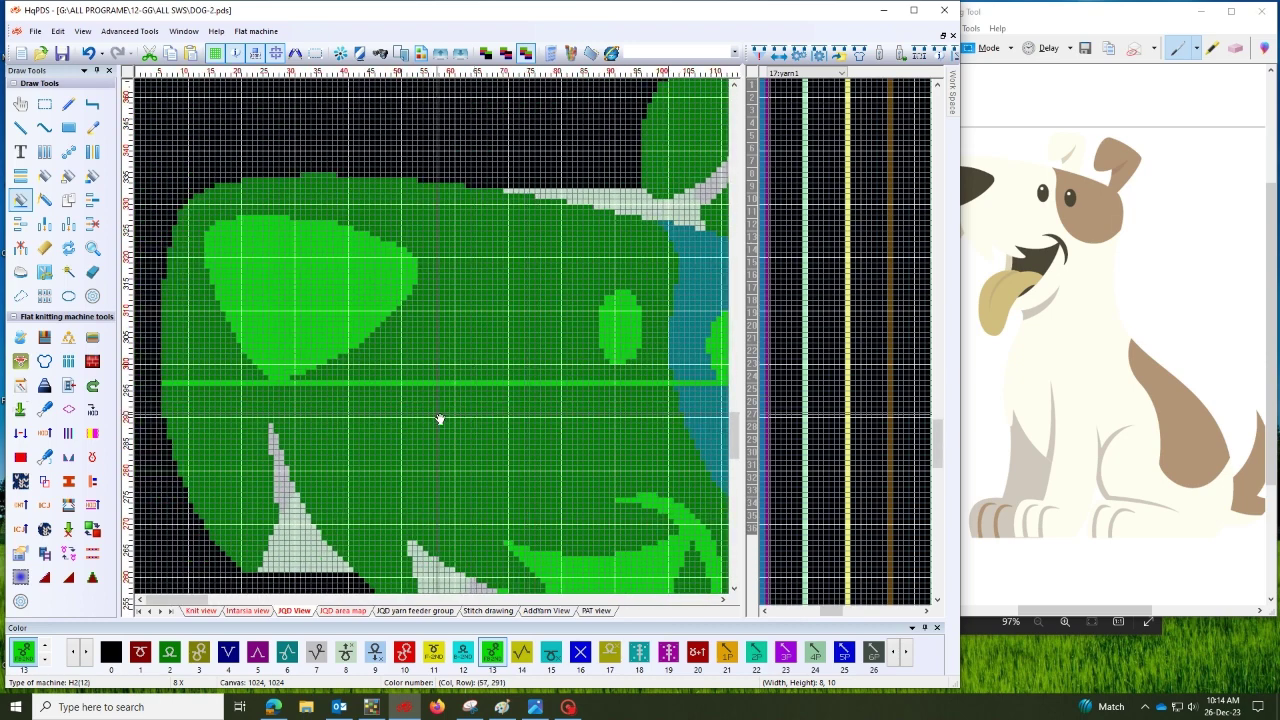
scroll(275, 408, "up", 2)
left_click_drag(382, 324, 332, 411)
left_click_drag(456, 330, 187, 336)
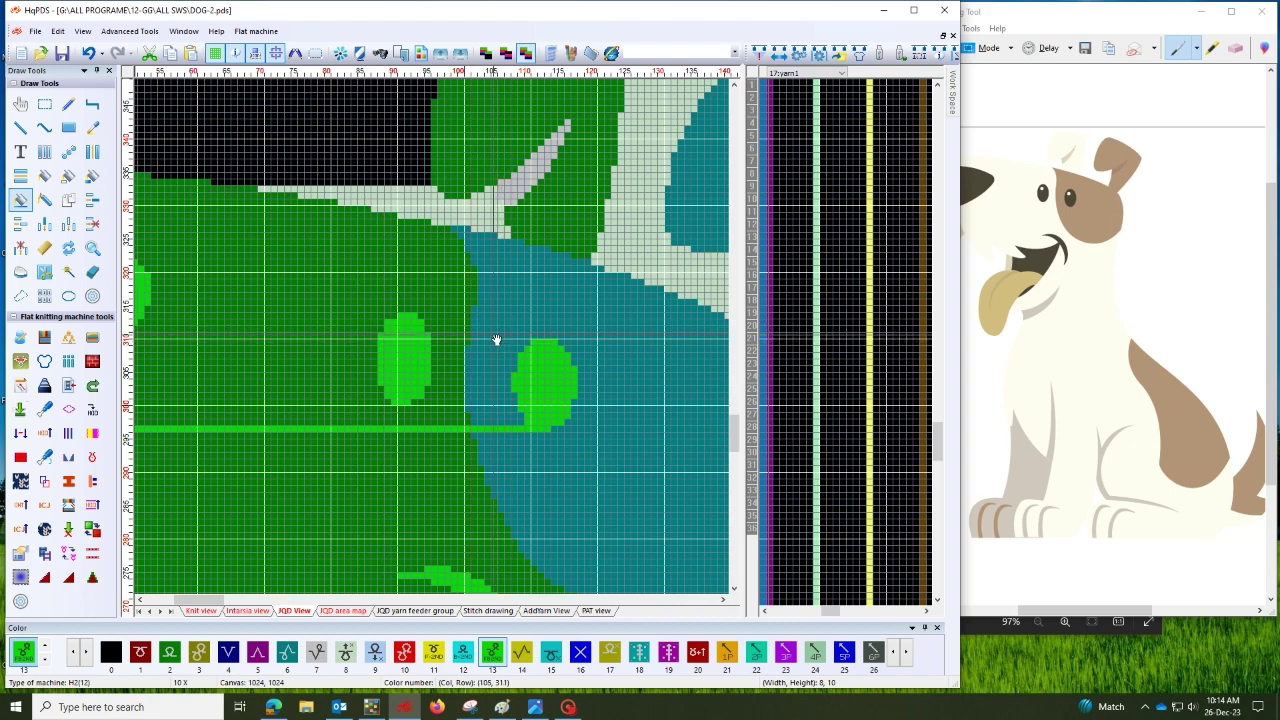
left_click(444, 321)
left_click_drag(343, 318, 475, 316)
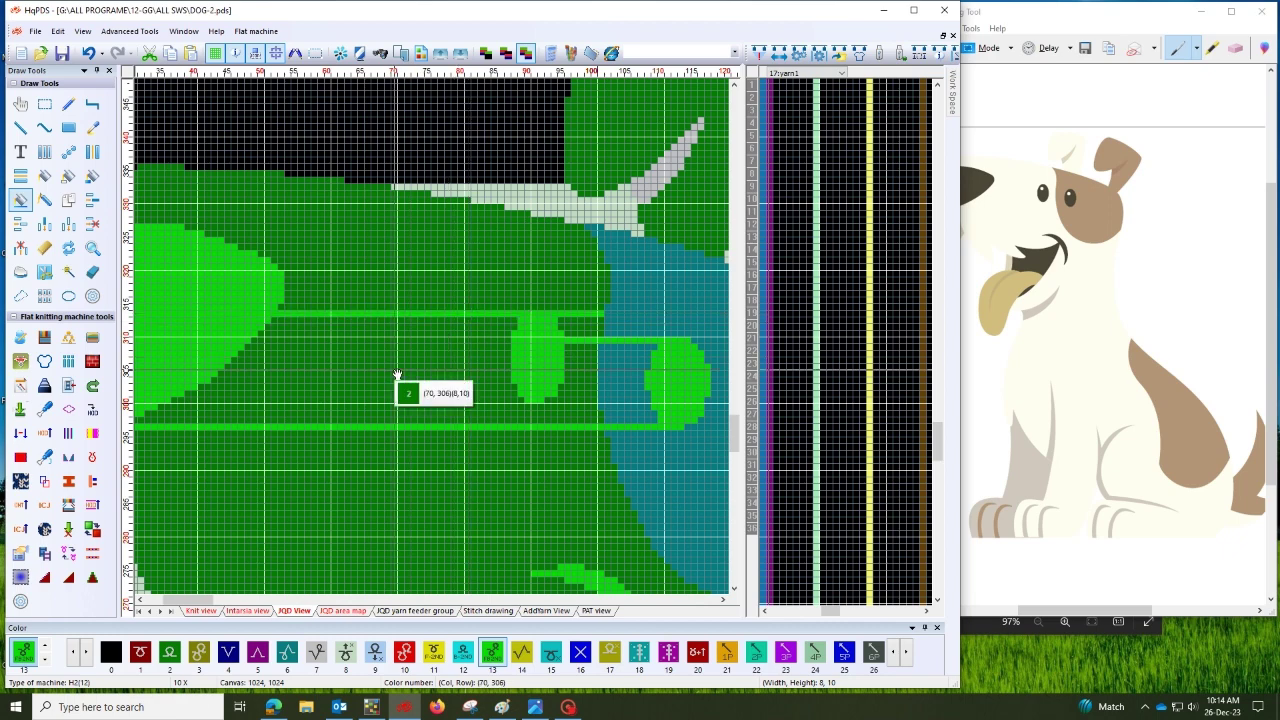
Fill the enclosed muzzle area between the nose and the front eye with colour 13
scroll(380, 380, "left", 5)
scroll(370, 385, "down", 1)
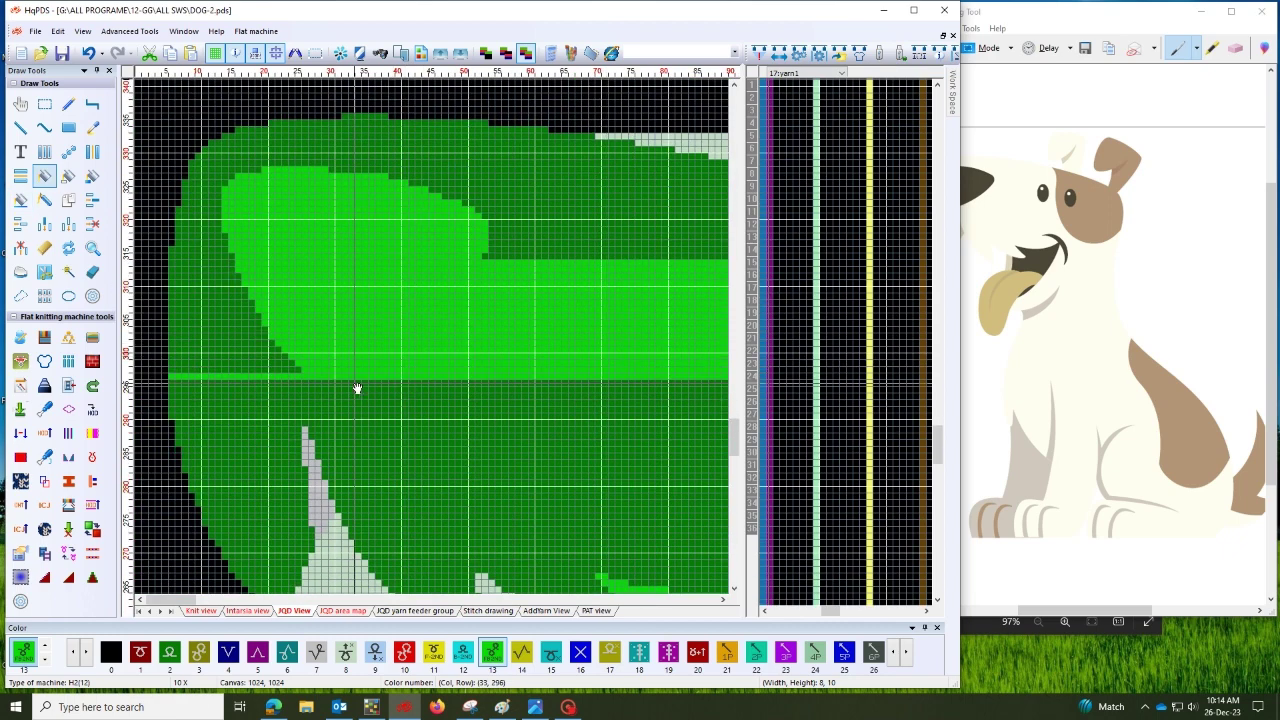
key("f")
left_click(288, 379)
scroll(323, 405, "down", 5)
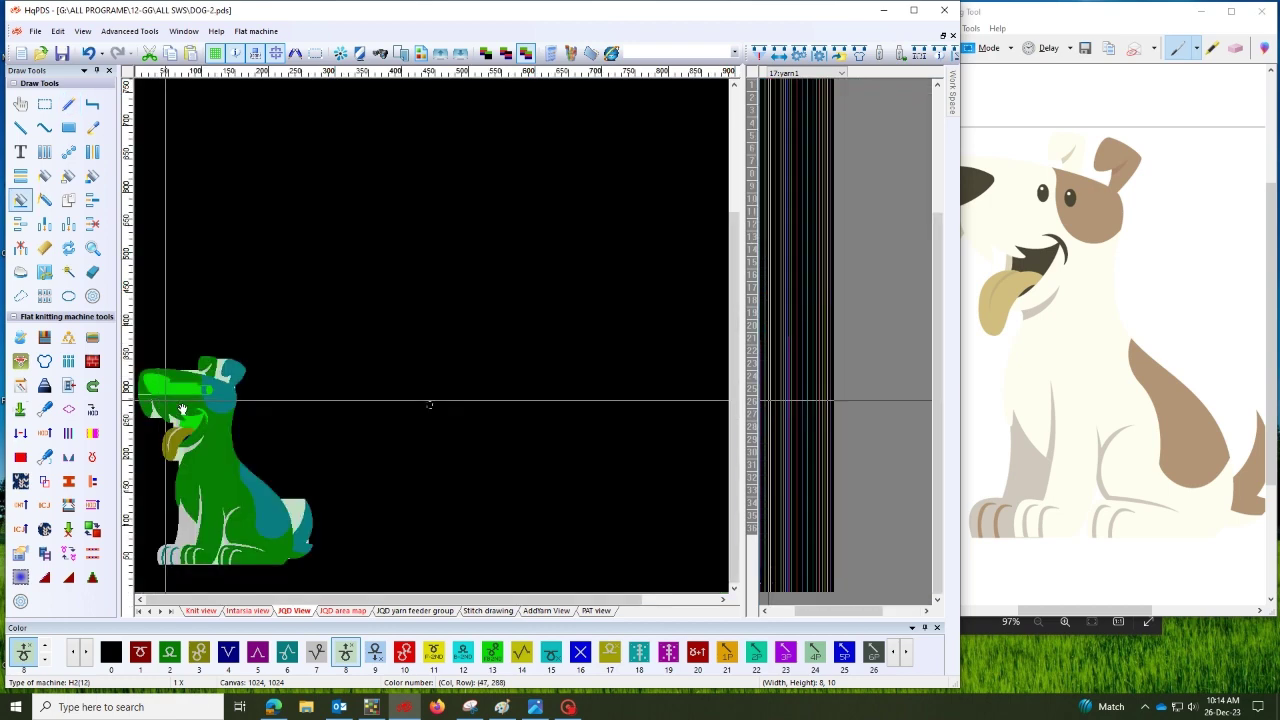
Fill the enclosed teal gap between the eyes with colour 13 and return the stray line above them to colour 2
scroll(288, 341, "up", 1)
scroll(288, 340, "up", 3)
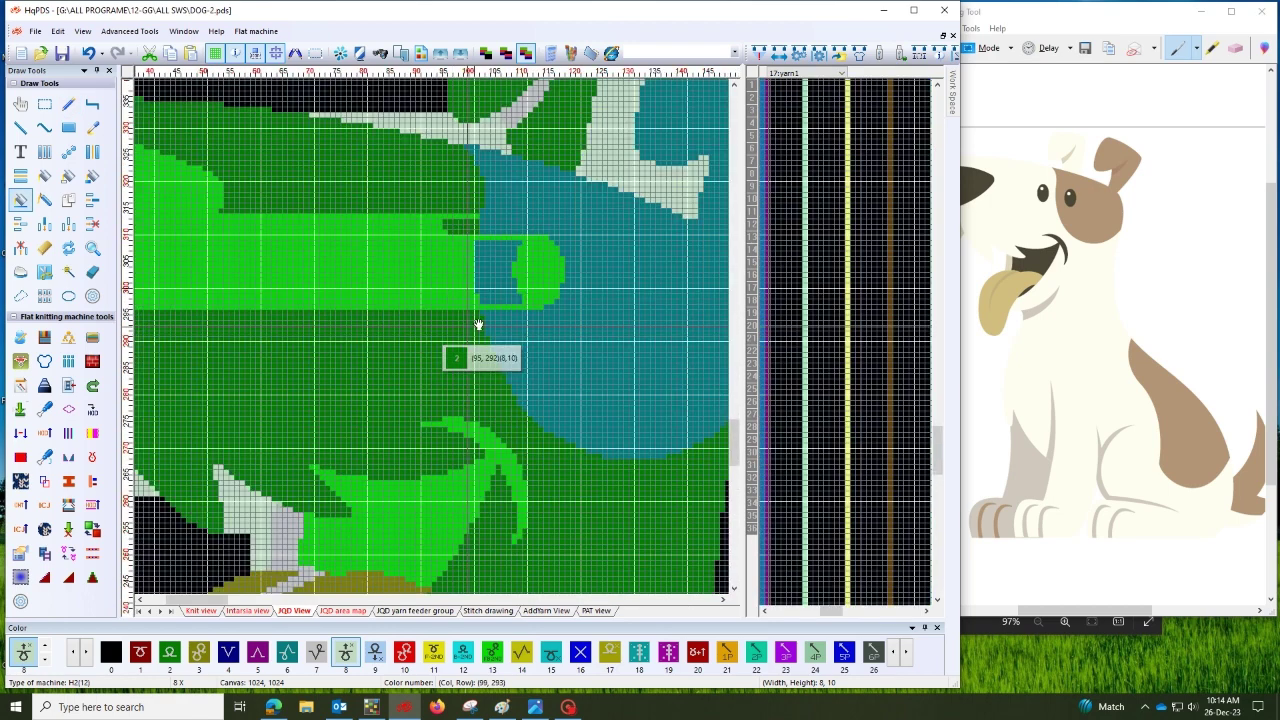
left_click(484, 655)
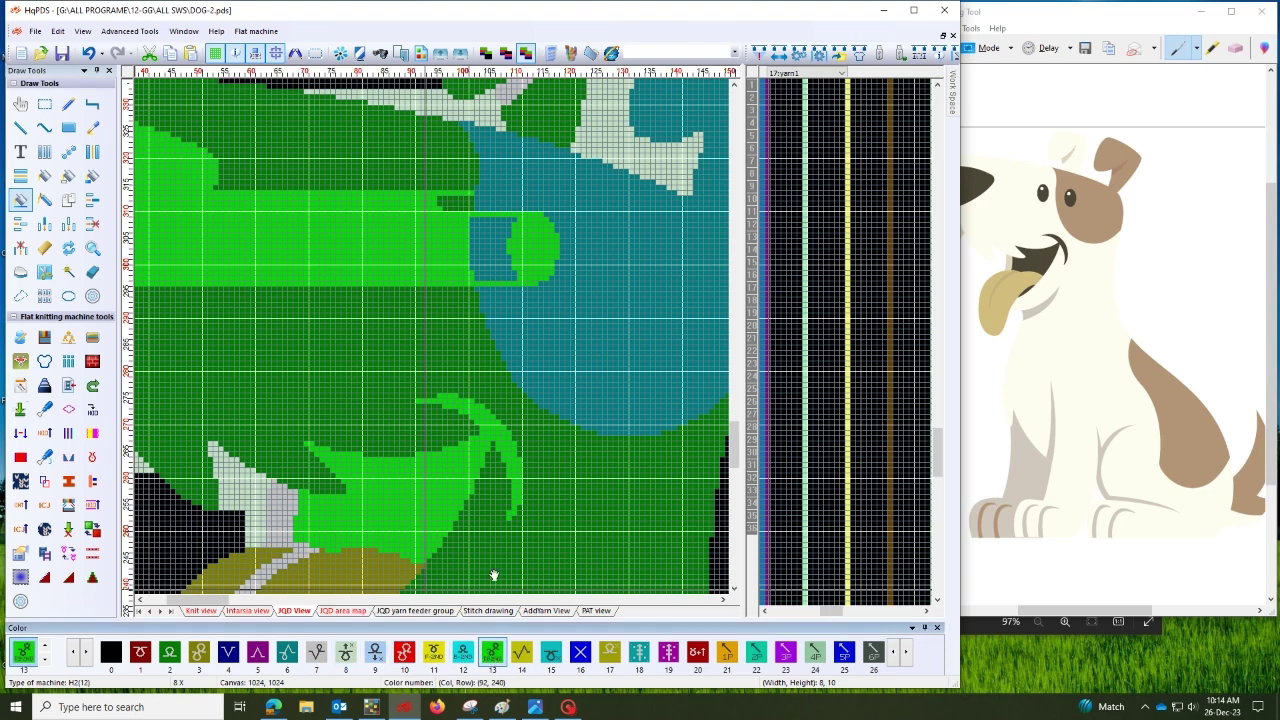
left_click_drag(491, 299, 367, 326)
left_click(488, 290)
left_click_drag(466, 352, 511, 386)
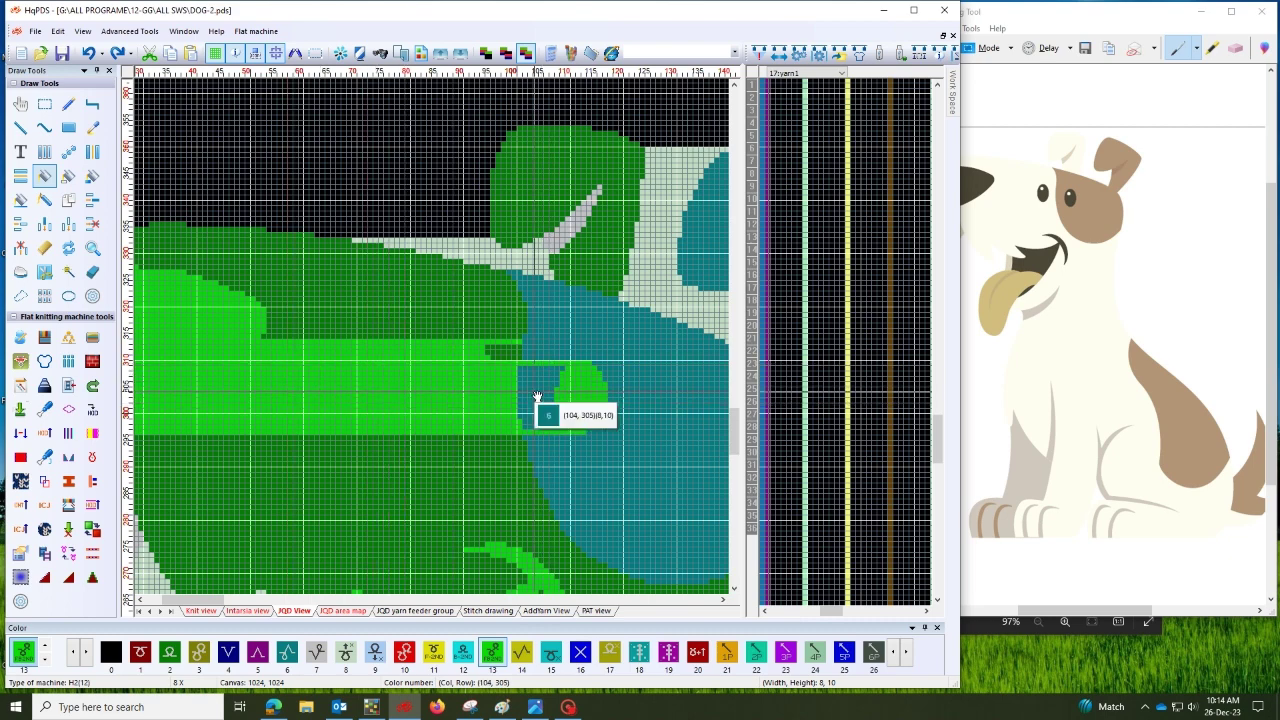
left_click_drag(533, 402, 434, 341)
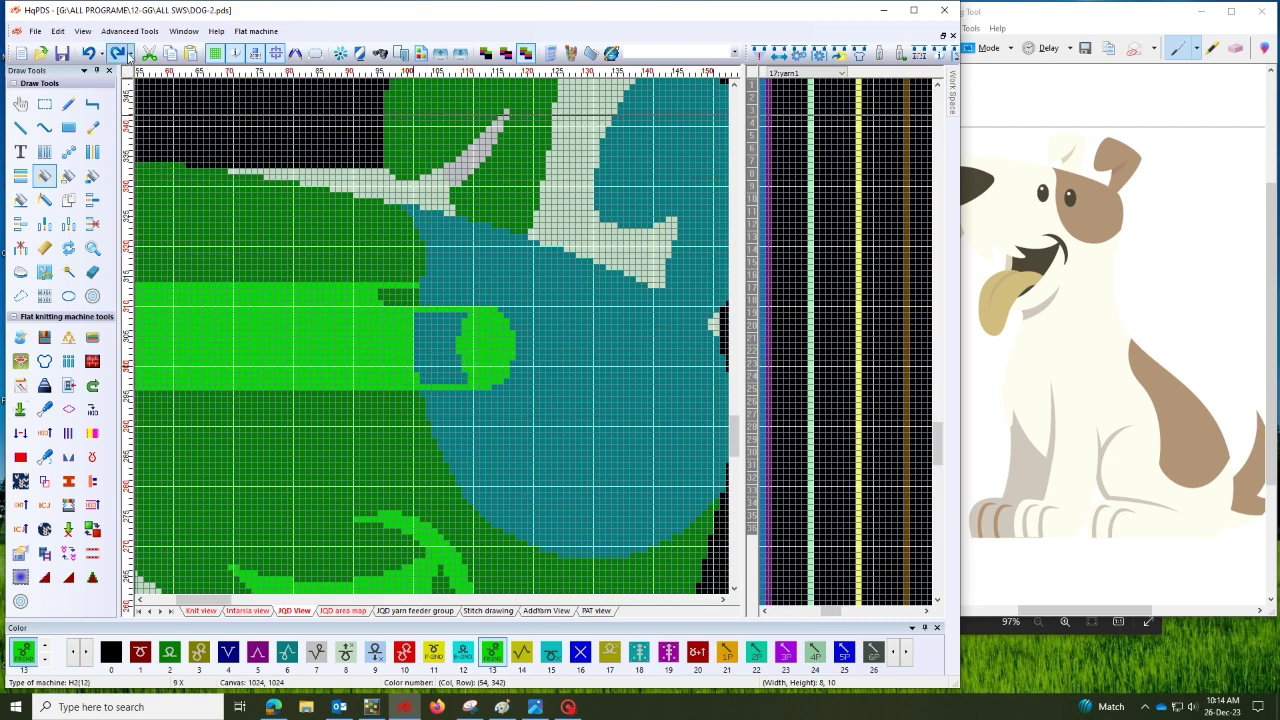
left_click(123, 55)
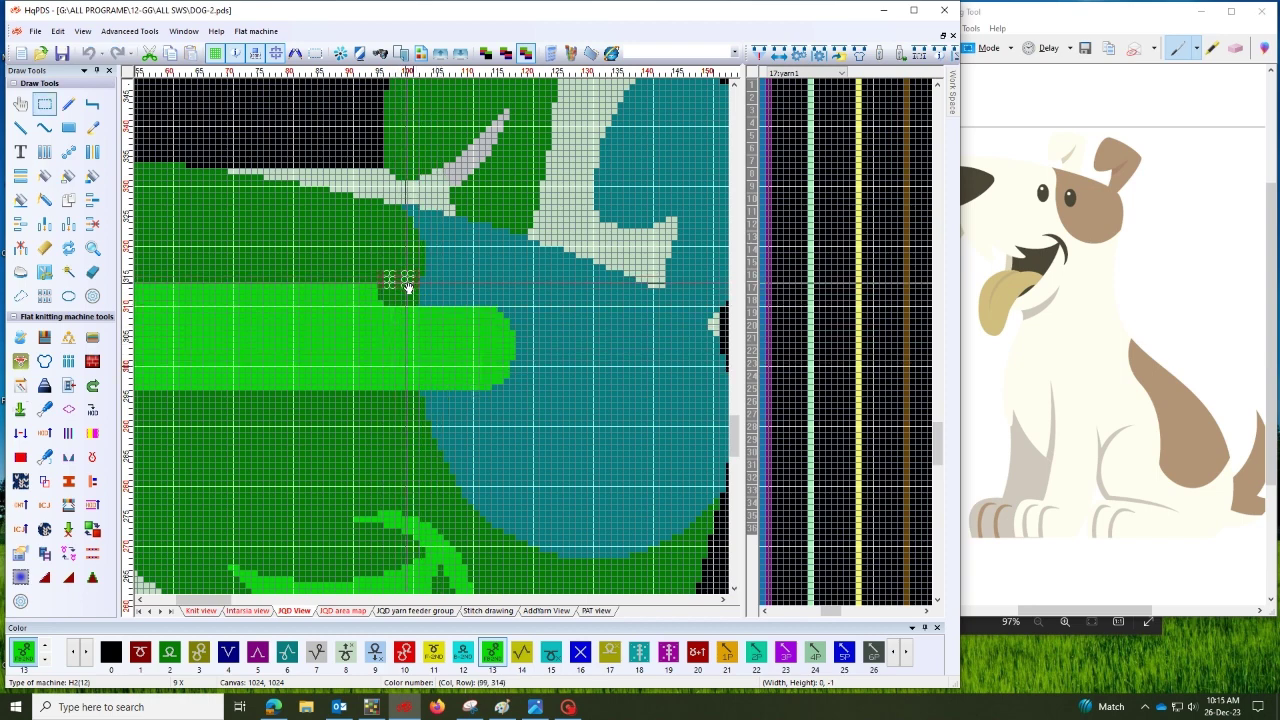
Recolour the grey shading inside the dog's front ear with colour 13
left_click_drag(447, 355, 549, 330)
left_click_drag(514, 269, 512, 376)
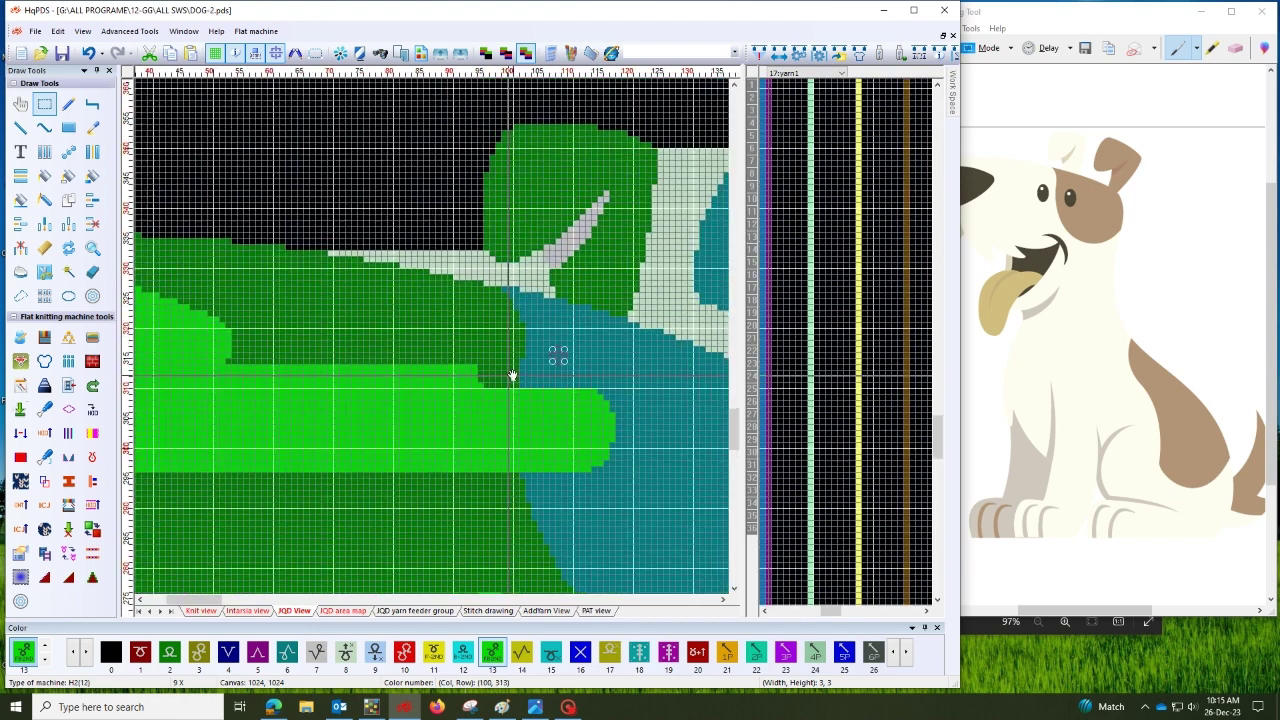
scroll(531, 346, "down", 8)
scroll(206, 377, "up", 5)
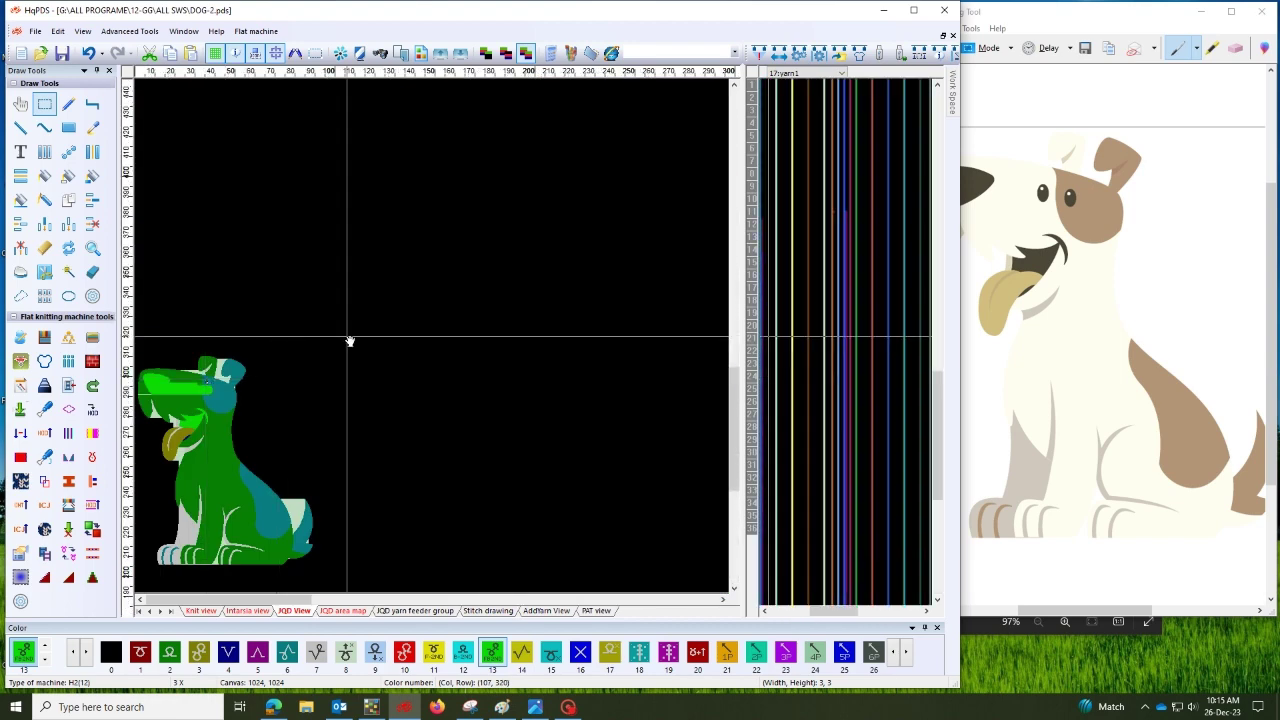
scroll(434, 342, "up", 1)
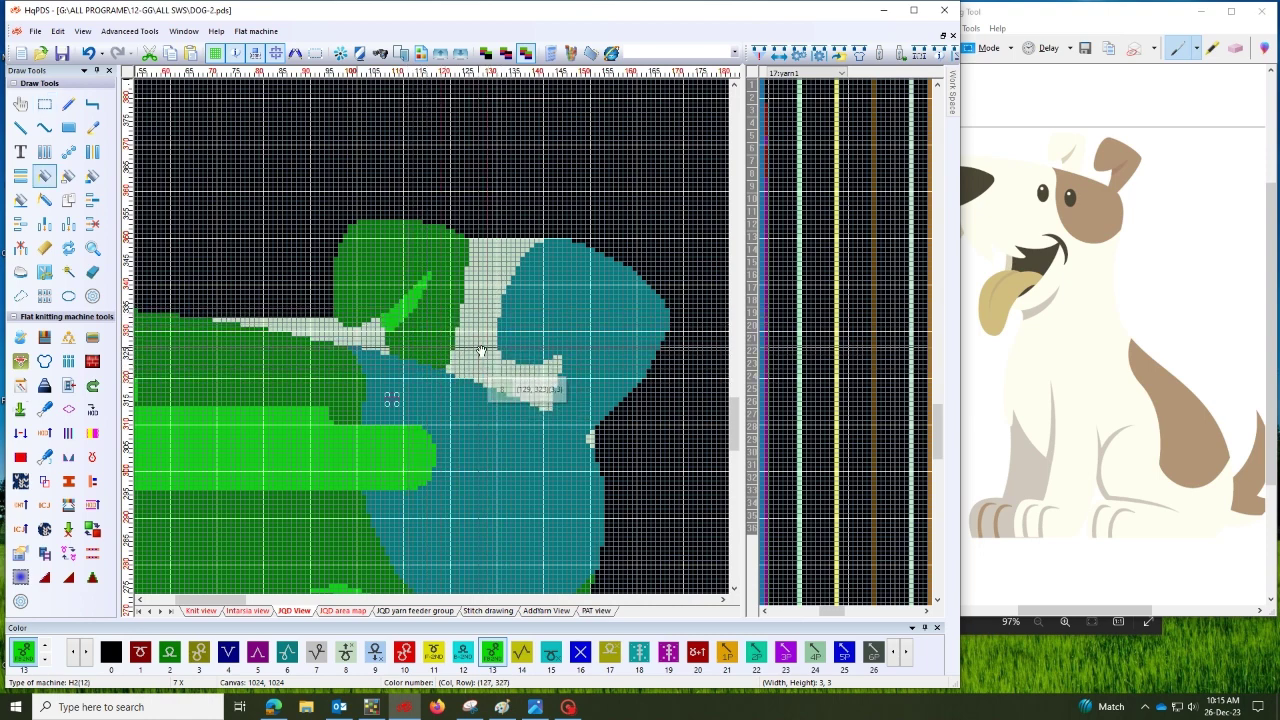
scroll(479, 314, "up", 2)
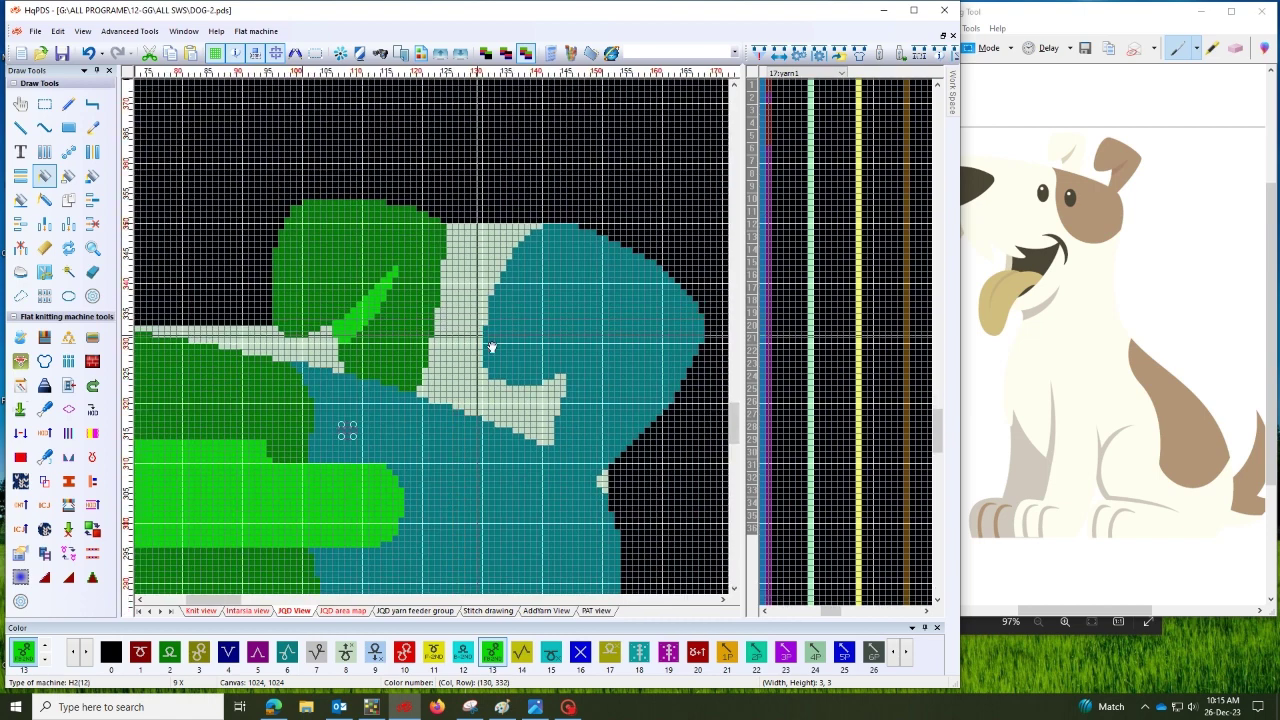
left_click_drag(498, 319, 495, 312)
left_click_drag(435, 392, 486, 361)
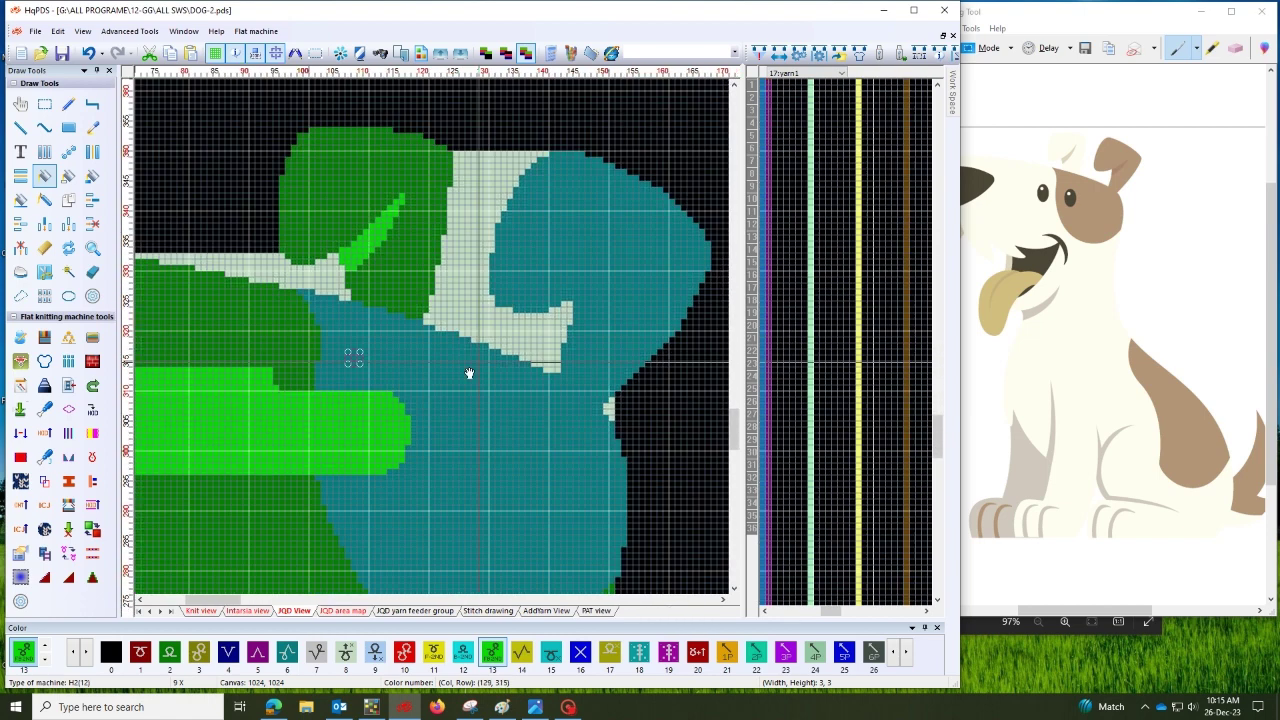
Recolour the grey chin shadow and the small blue sliver beside the tongue with colour 13
scroll(466, 406, "down", 6)
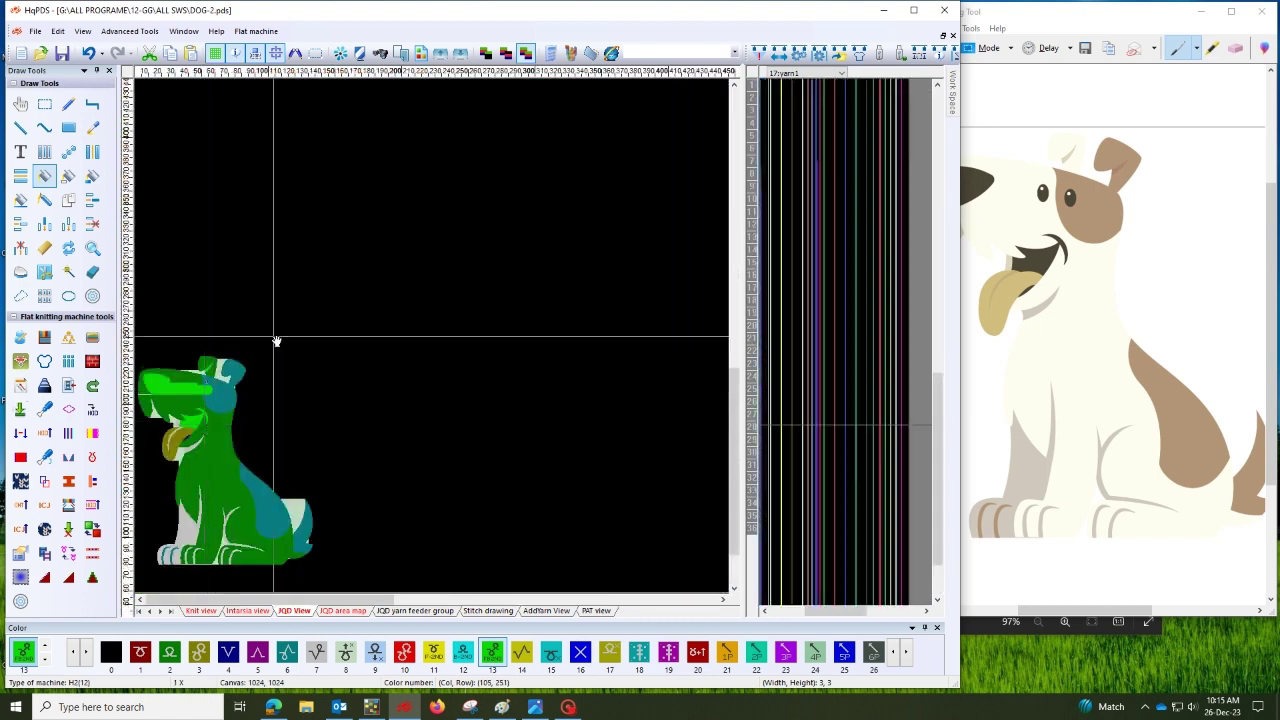
scroll(356, 380, "up", 2)
scroll(356, 380, "up", 6)
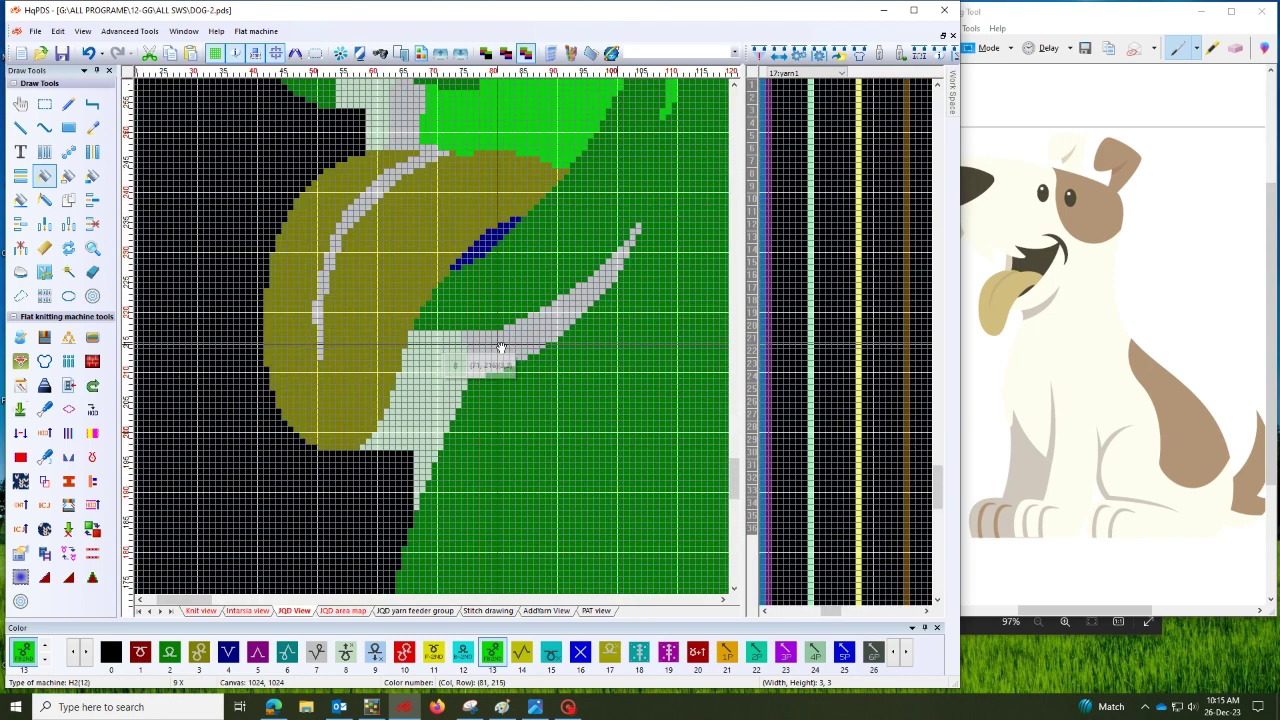
left_click(525, 343)
scroll(483, 300, "up", 2)
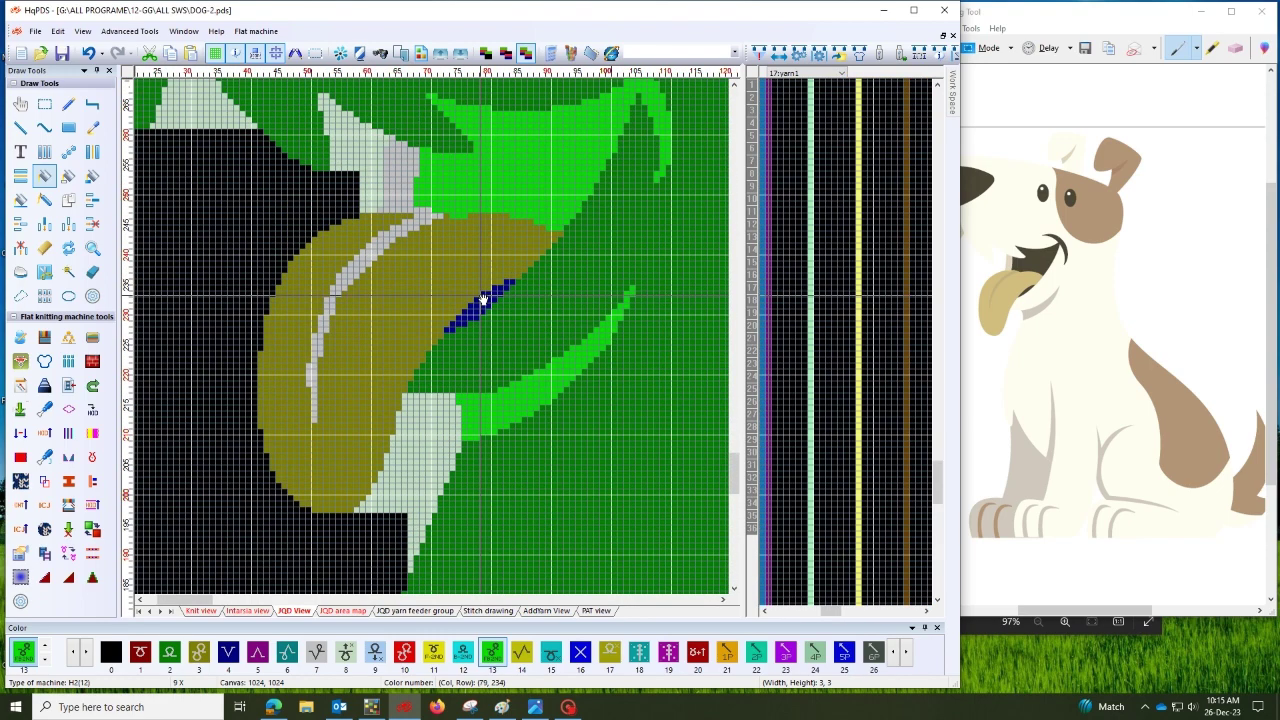
left_click_drag(528, 343, 506, 297)
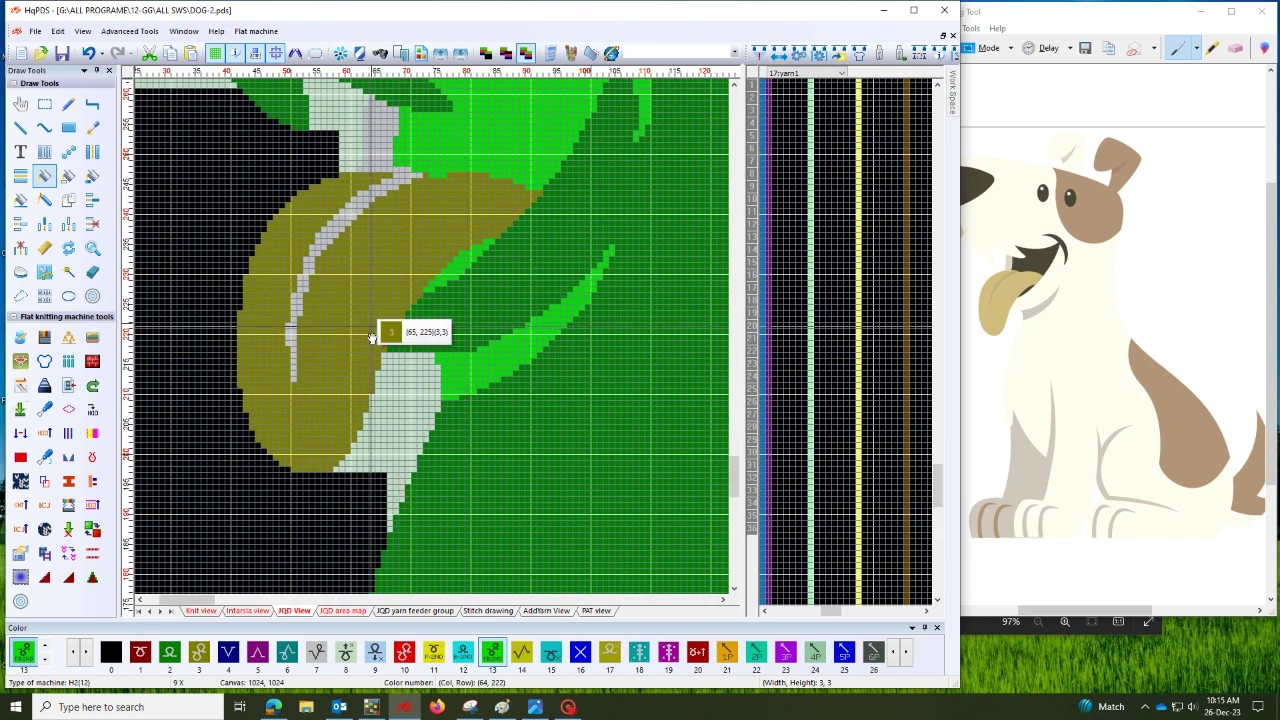
Close off the inner part of the tongue with a row at the highlight's lower end and fill it with colour 13
left_click(344, 382)
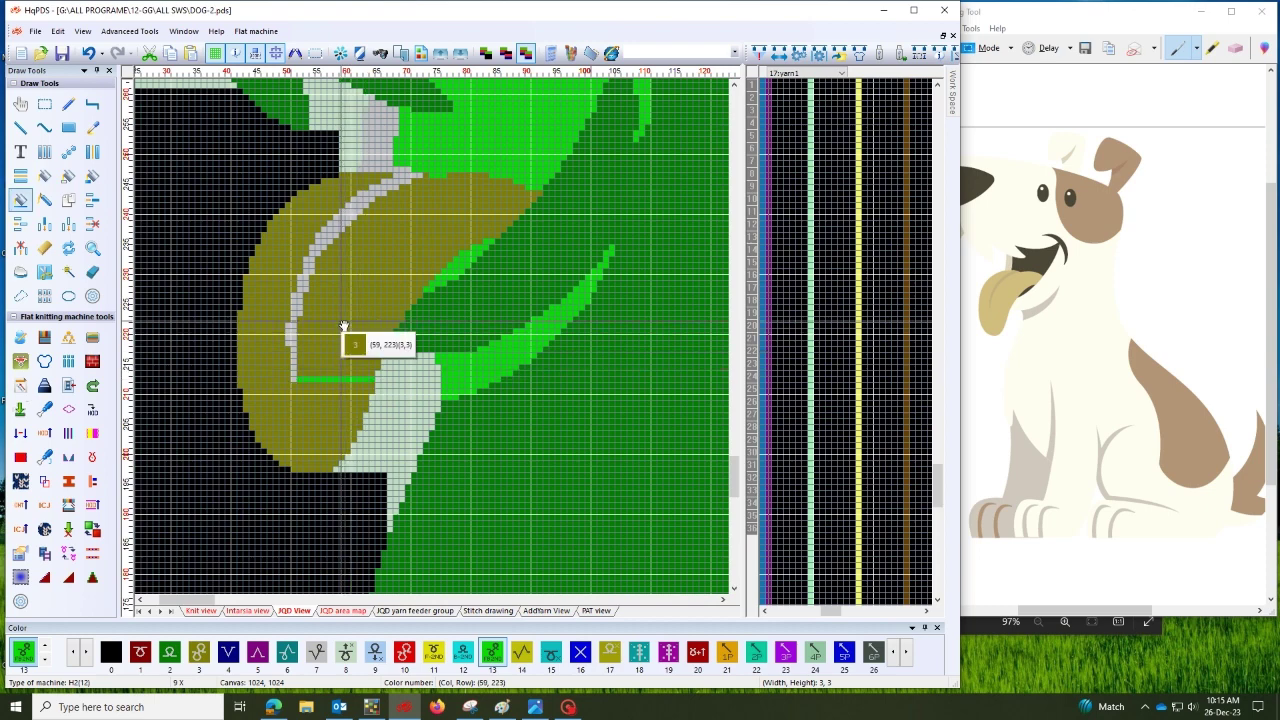
key("f")
left_click(345, 326)
Close off the chin area between the tongue and the chin shadow's tip and fill it with colour 13
left_click_drag(494, 337, 440, 343)
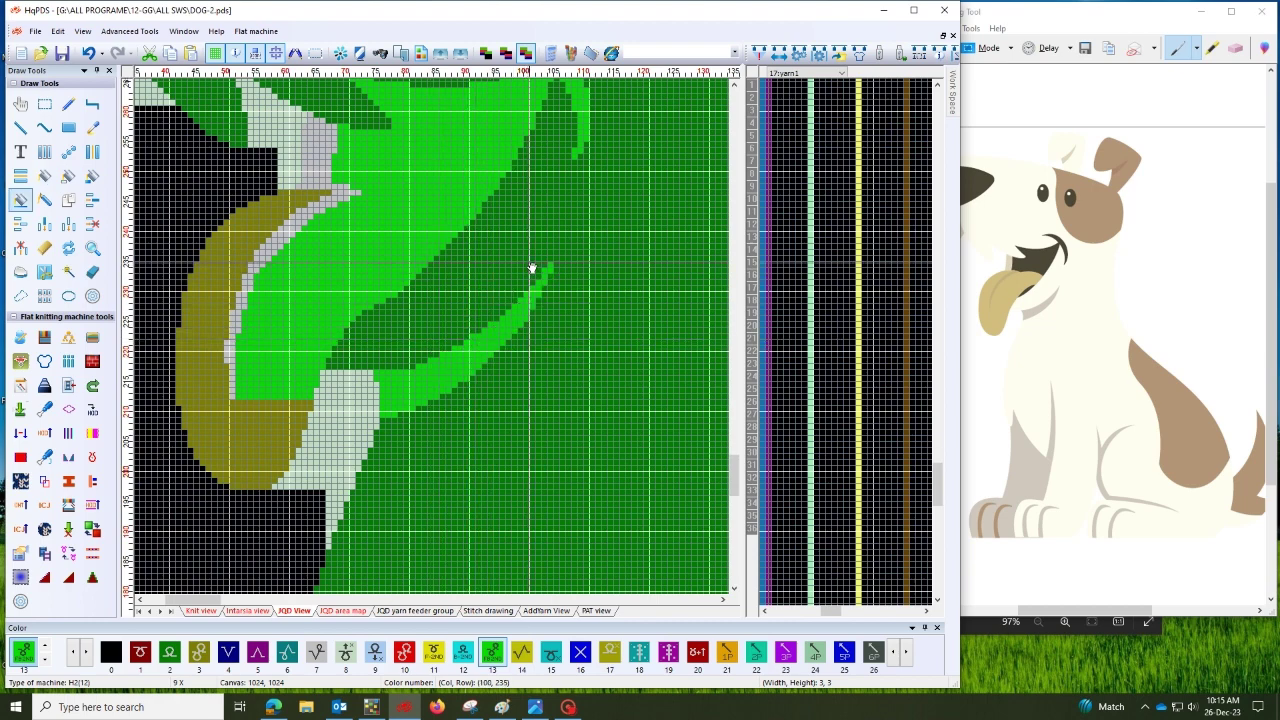
left_click(480, 293)
scroll(480, 293, "down", 8)
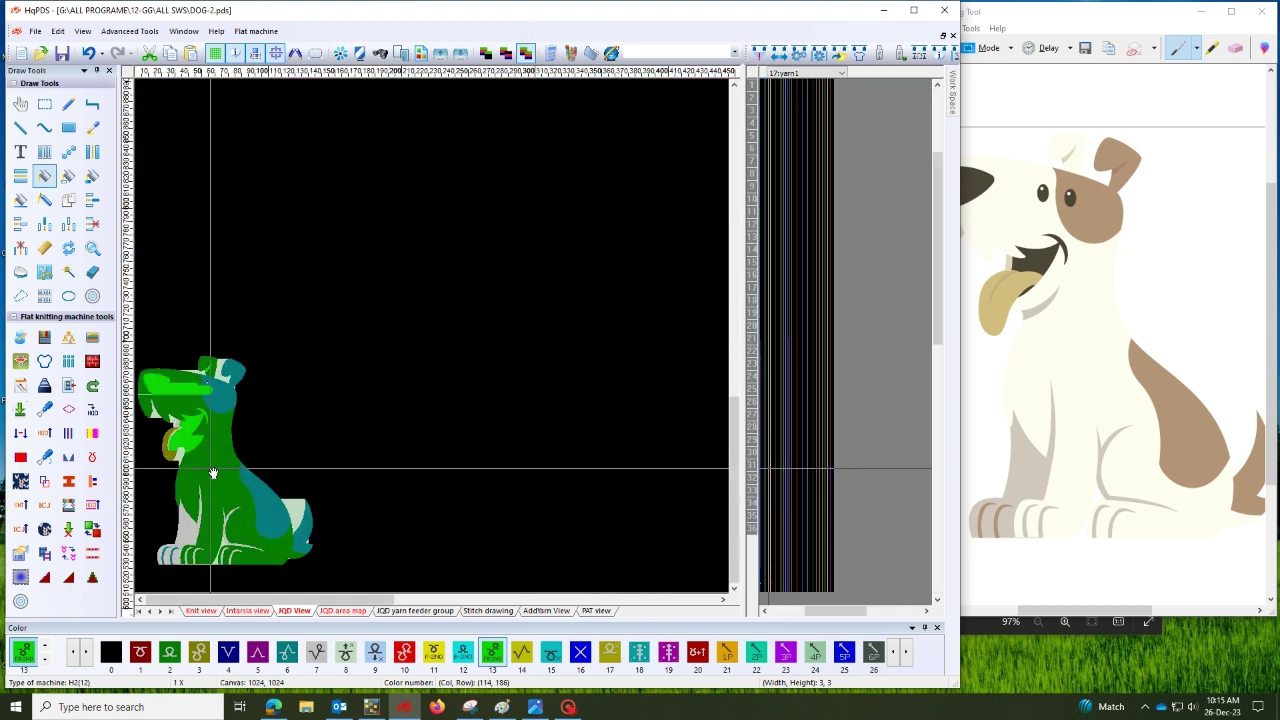
Bound the lower body with rows at the foreleg line's upper end and the hind foot line's tip, and fill it with colour 13
scroll(210, 468, "up", 1)
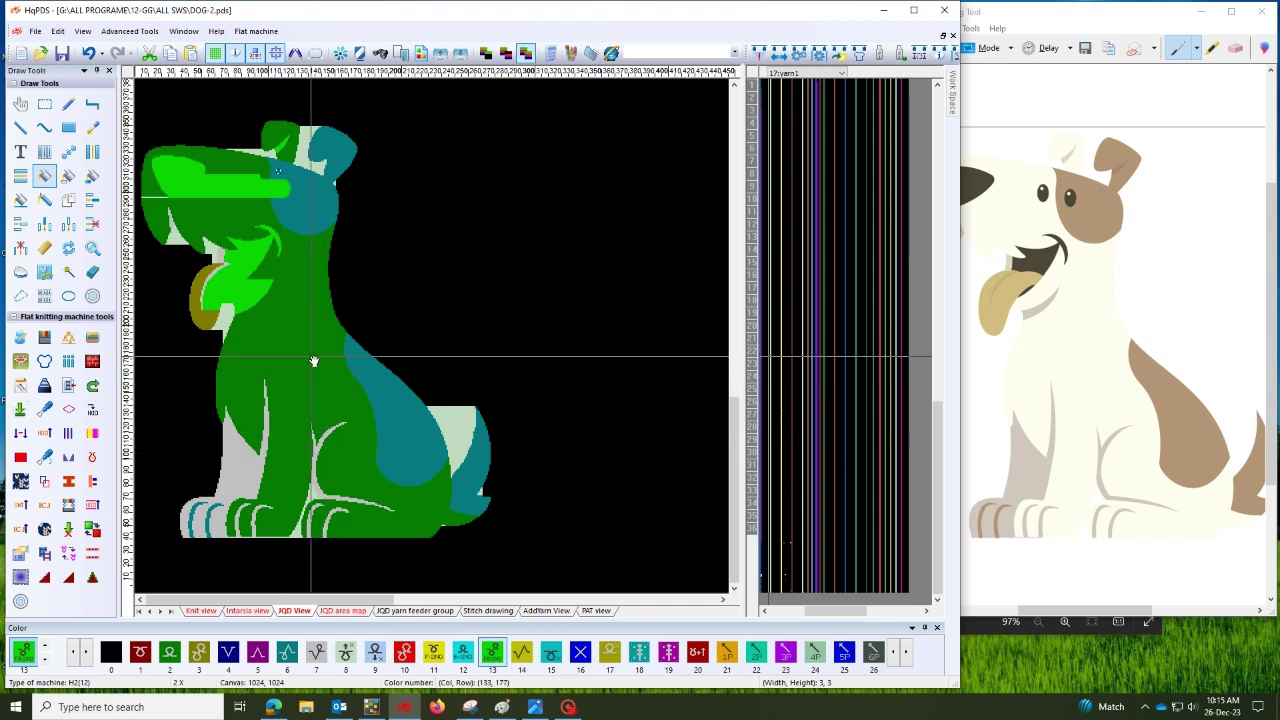
scroll(314, 366, "up", 1)
scroll(391, 403, "down", 2)
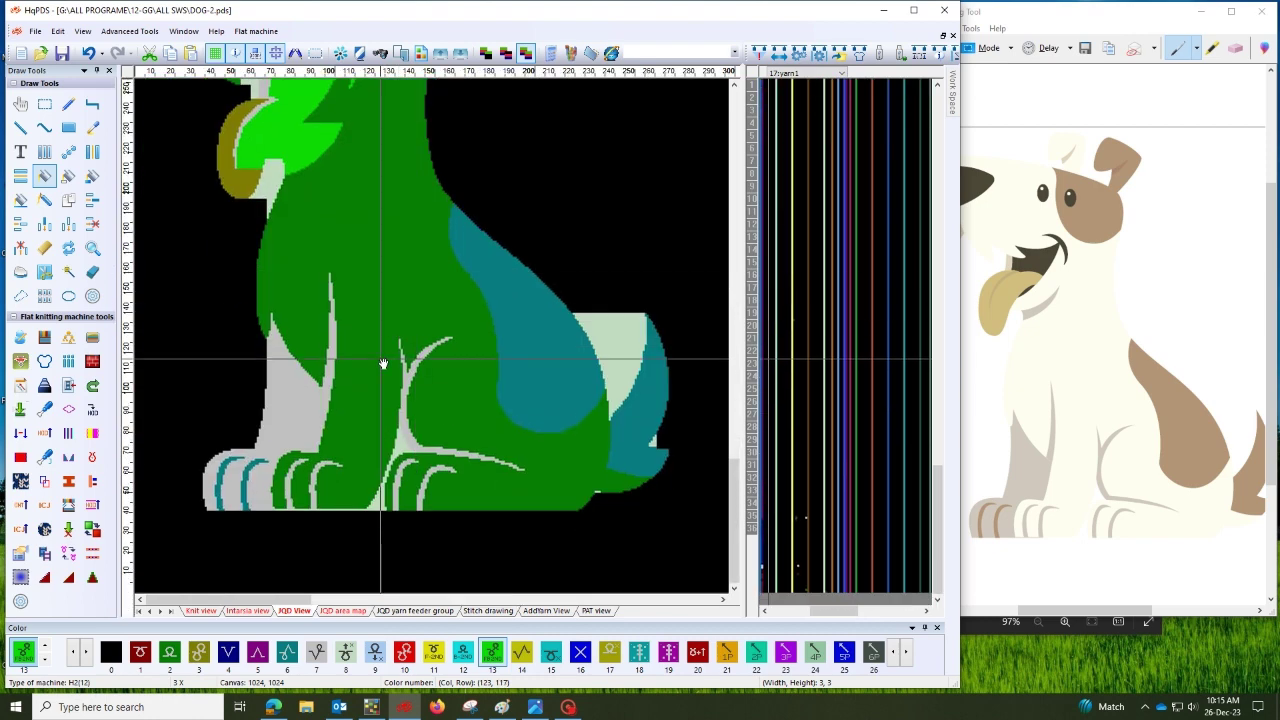
left_click(363, 274)
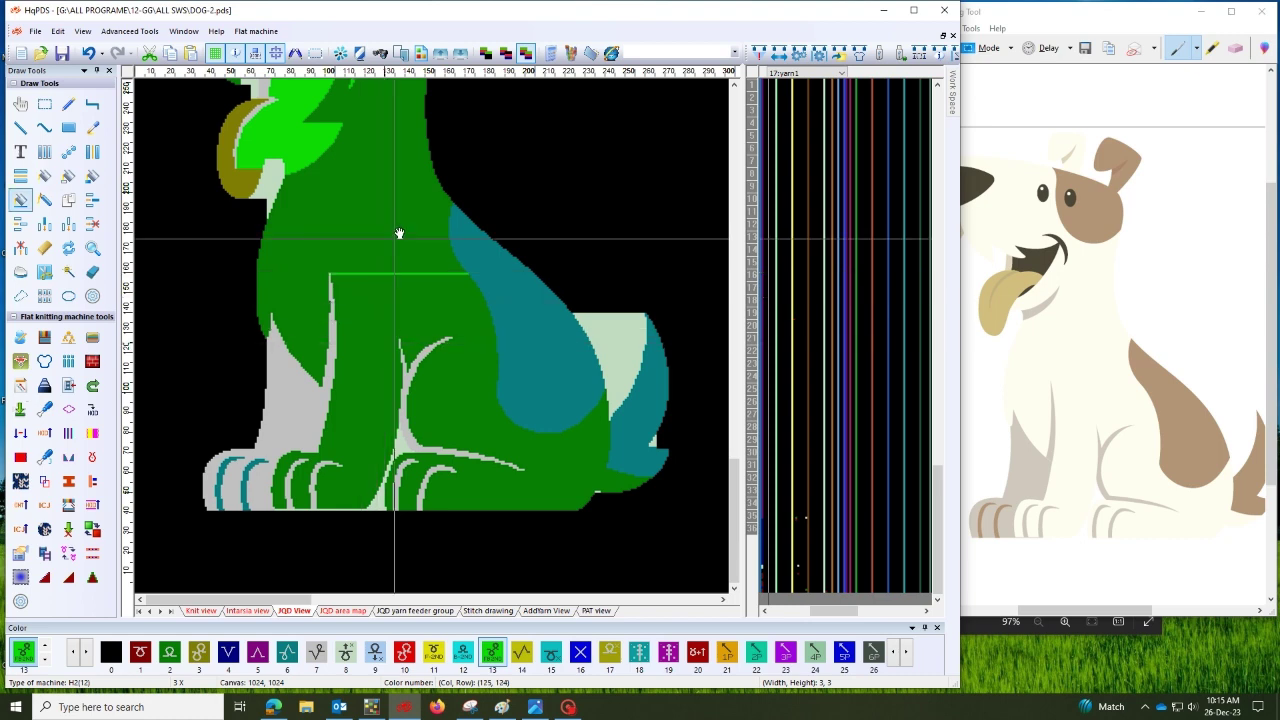
mouse_move(355, 426)
left_mouse_down()
mouse_move(382, 394)
mouse_move(438, 452)
mouse_move(482, 384)
mouse_move(485, 350)
mouse_move(484, 445)
mouse_move(476, 438)
mouse_move(509, 472)
left_mouse_up()
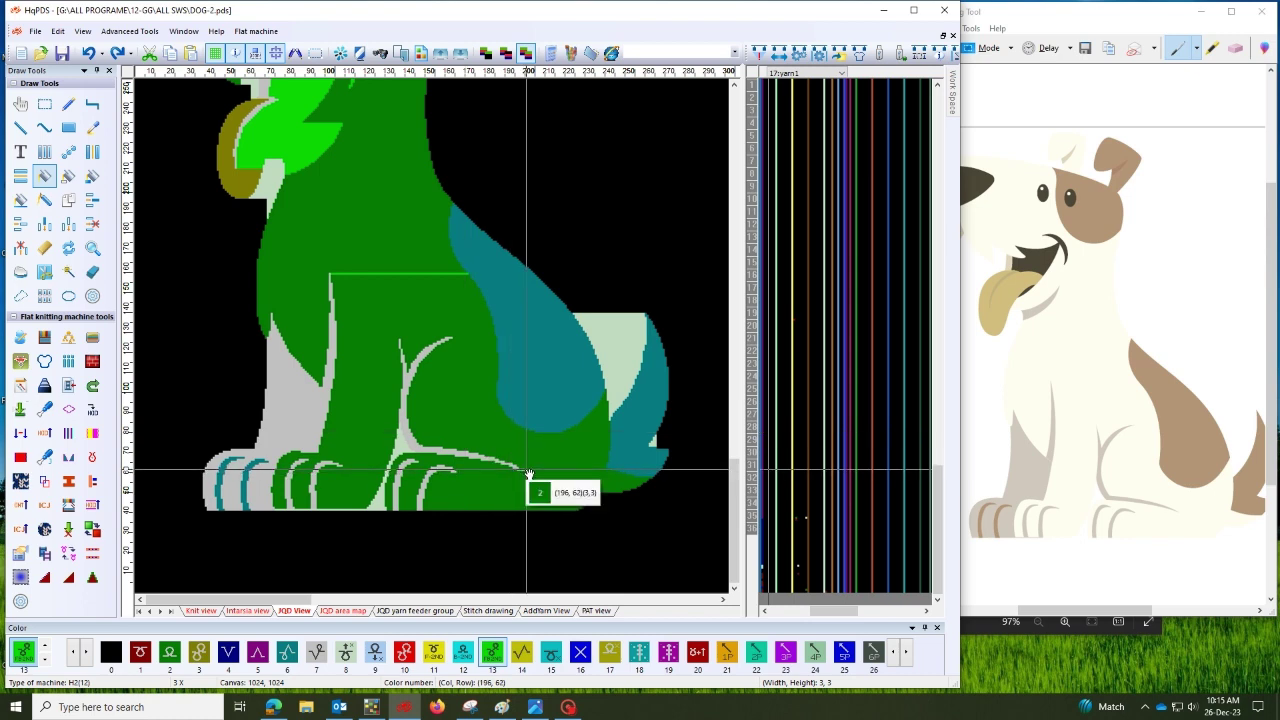
left_click(531, 470)
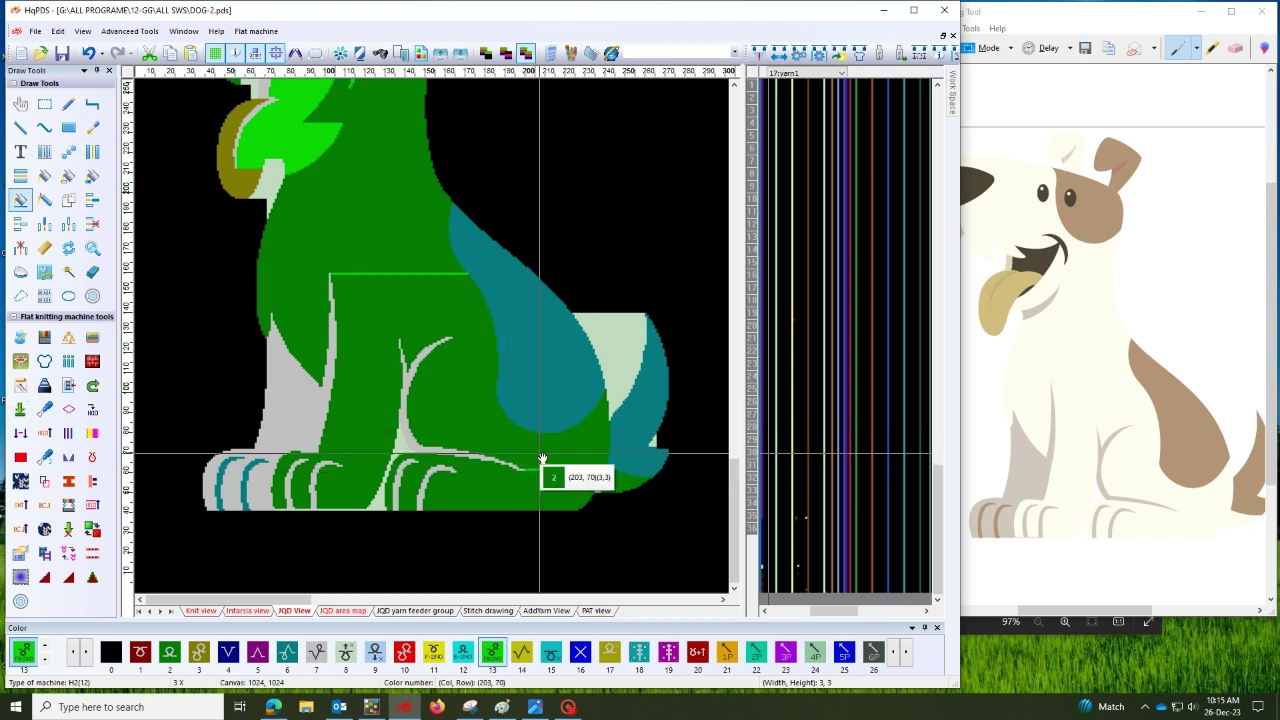
key("f")
left_click(540, 457)
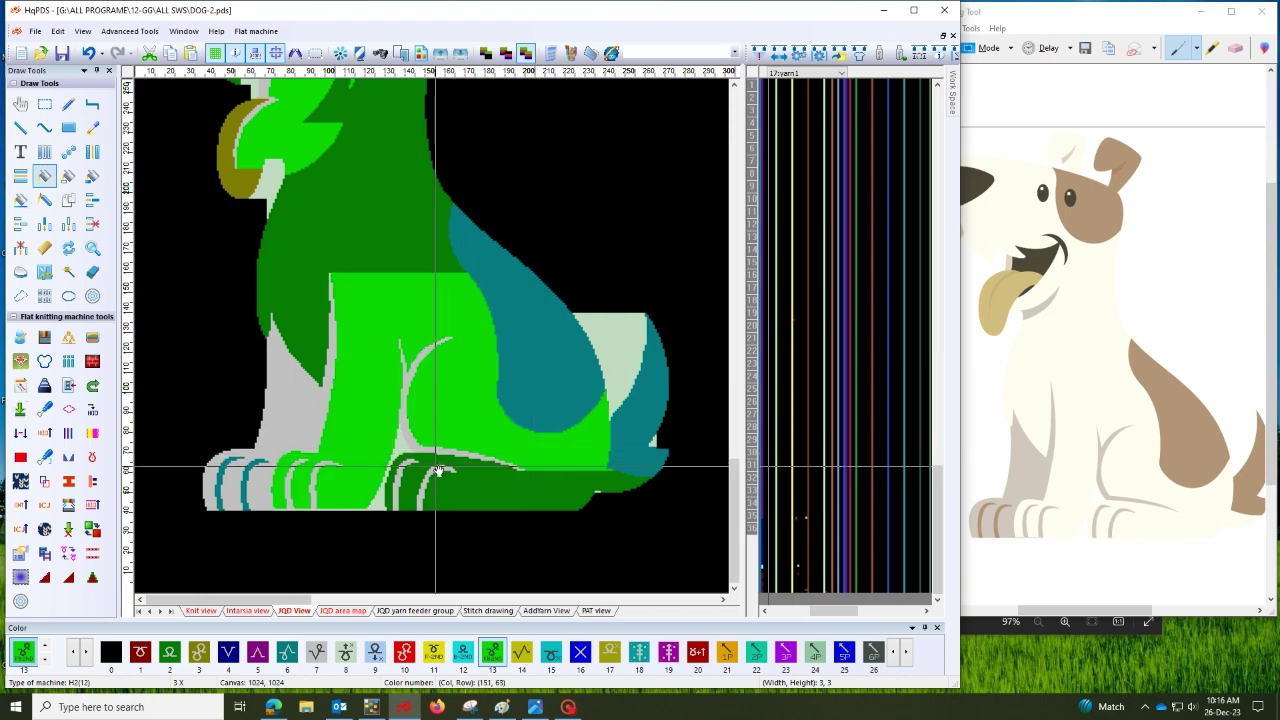
Recolour the grey outline of the dog's hind thigh and the upper edge of its hind foot with colour 13
scroll(433, 471, "up", 1)
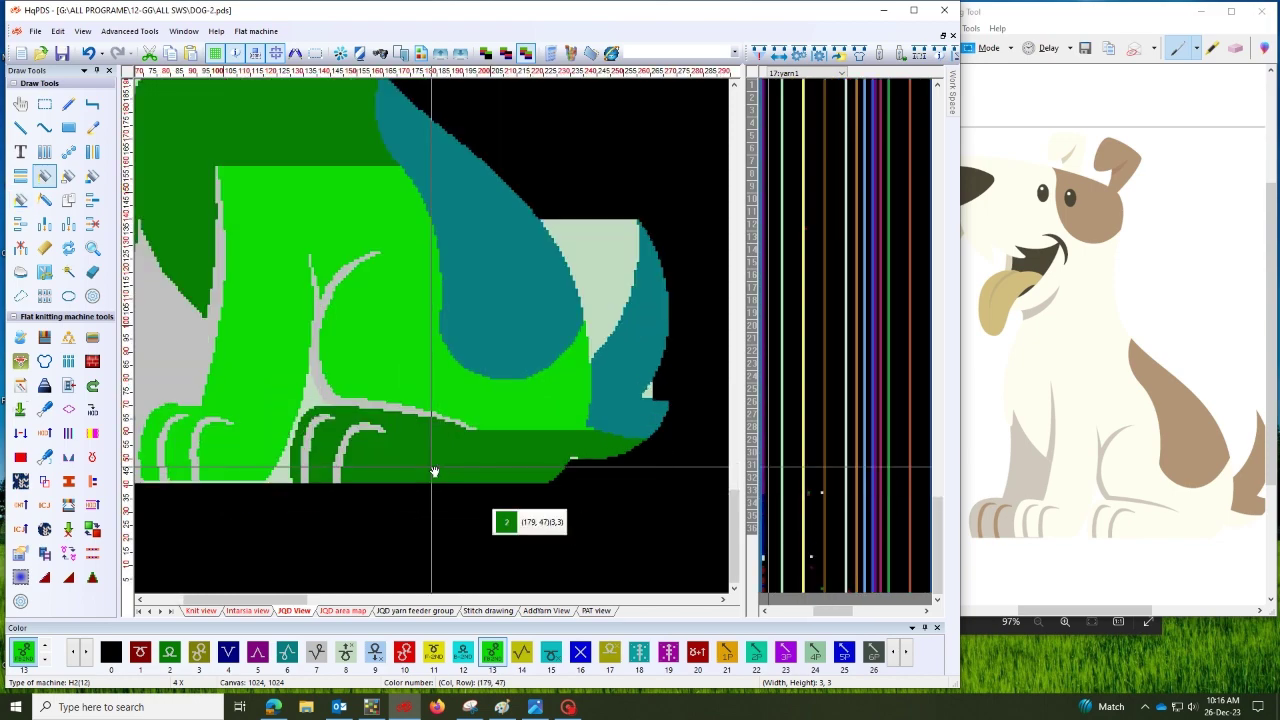
scroll(433, 471, "up", 3)
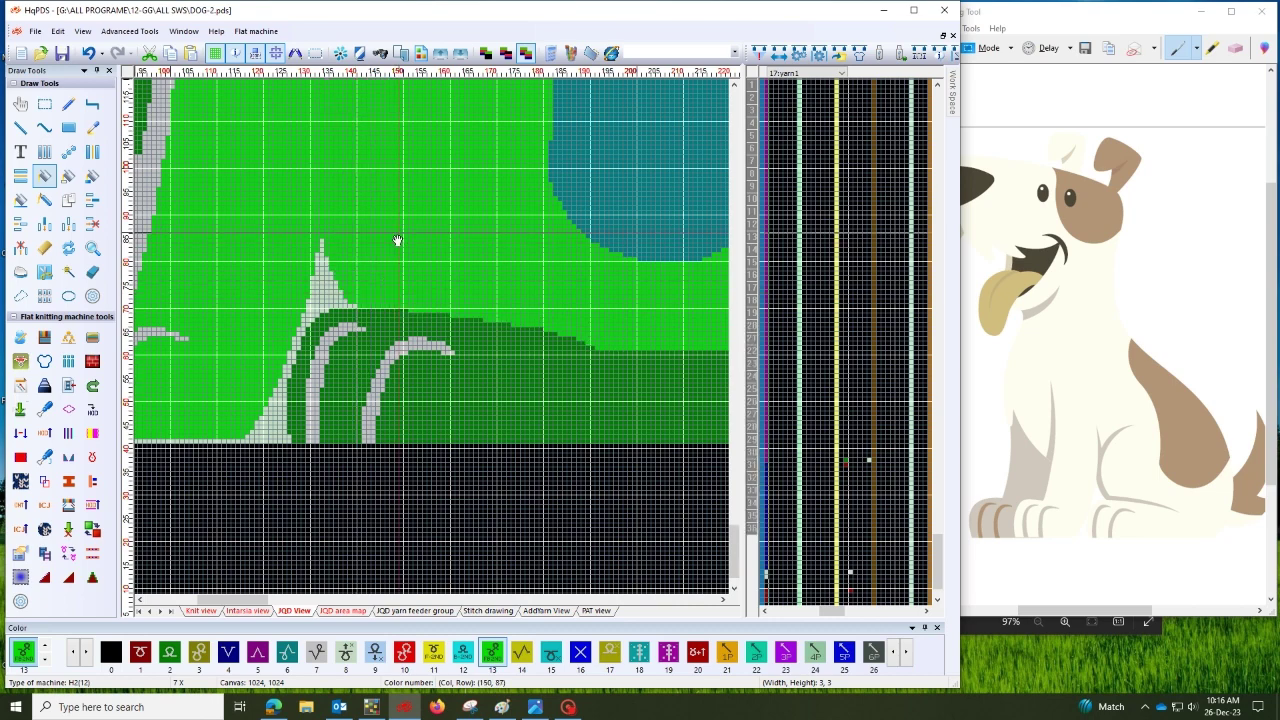
Recolour the grey shadow in front of the hind foot and the hind foot's two grey toe lines with colour 13
left_click_drag(326, 346, 386, 274)
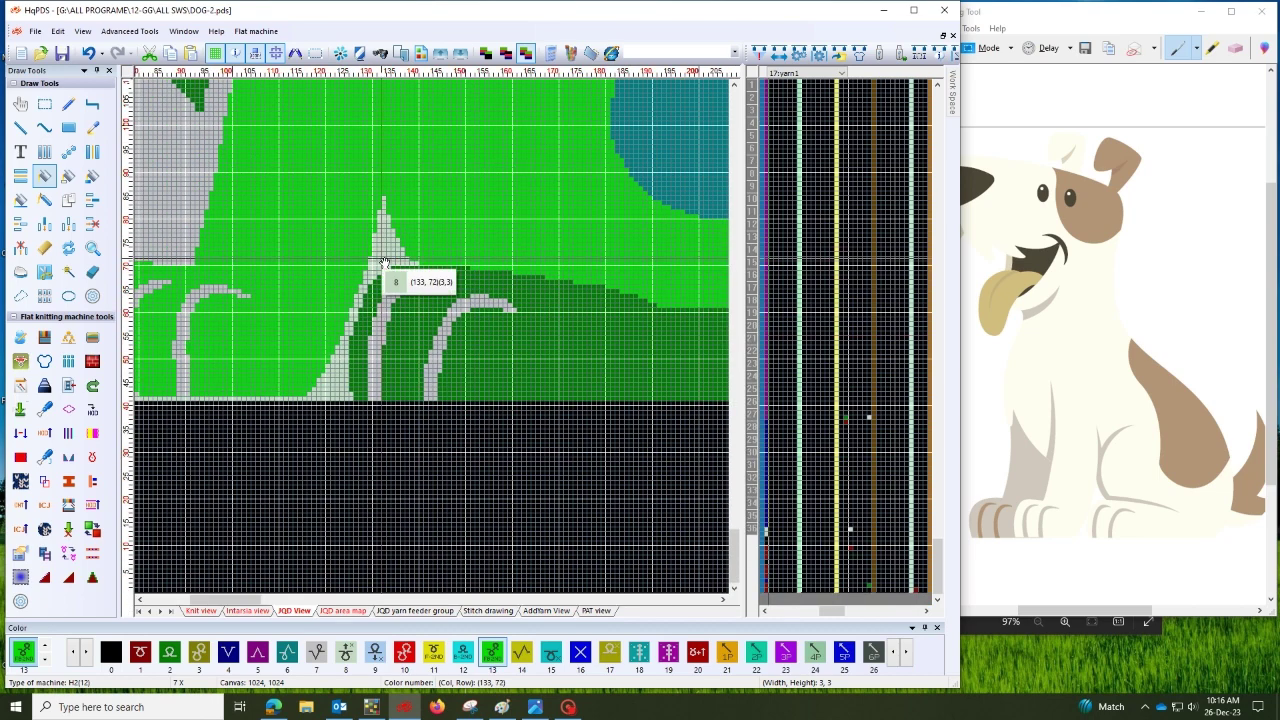
left_click(383, 261)
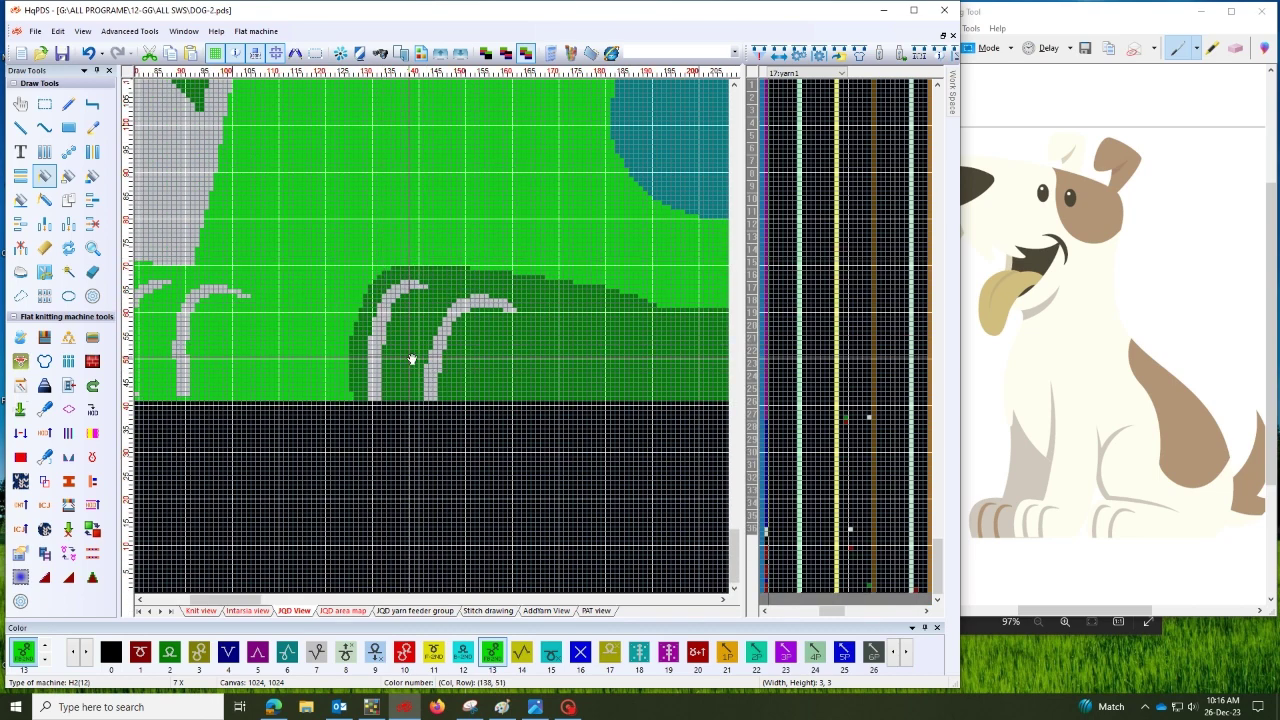
left_click(380, 325)
left_click(445, 337)
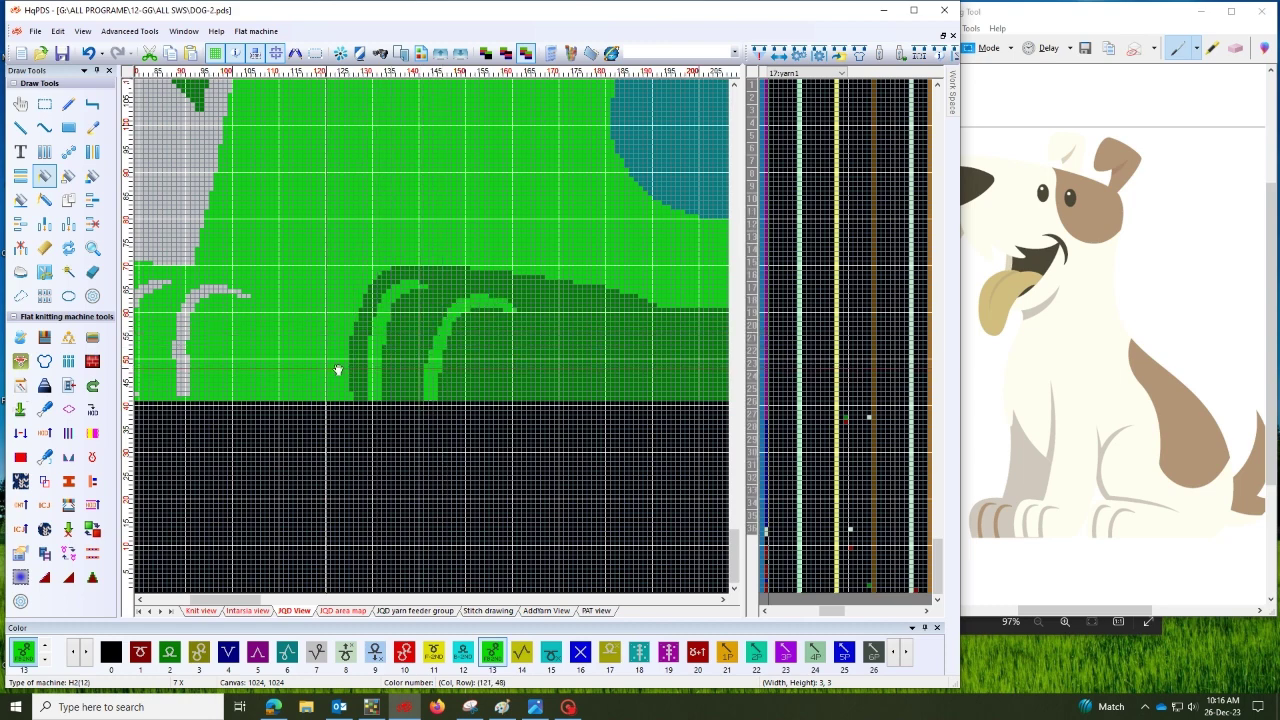
Close off the hind foot with a row at the second toe line's tip and fill the foot above it and the front toes with colour 13
left_click_drag(543, 366, 435, 325)
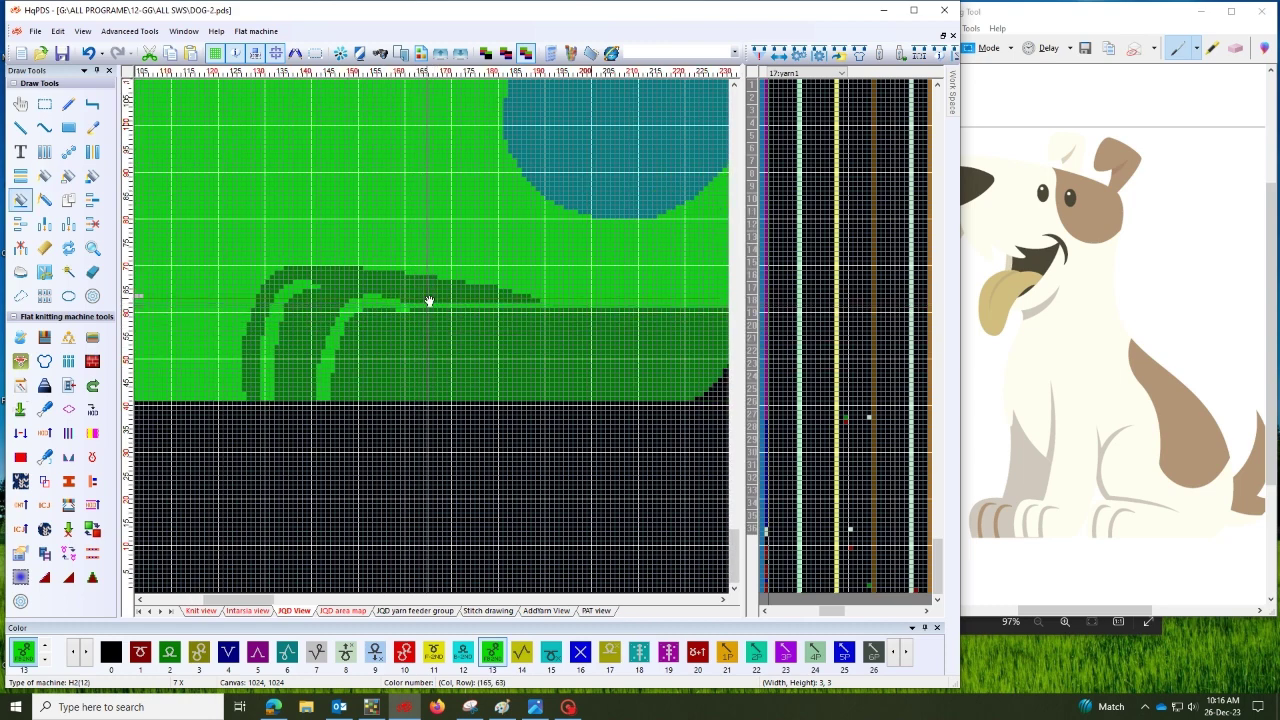
key("f")
left_click(429, 300)
Recolour the front foot's inner toe lines with colour 13, and close off and fill the toes between them with the same colour
left_click_drag(334, 338, 484, 347)
left_click_drag(208, 354, 400, 348)
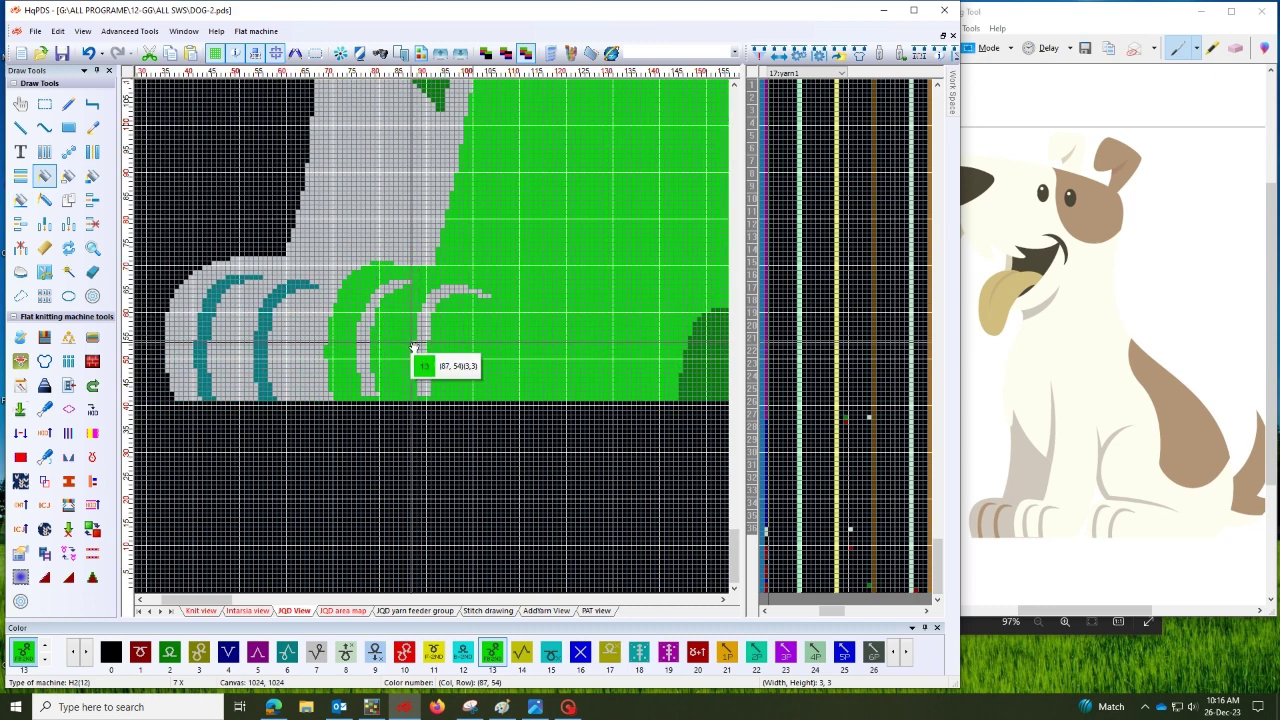
left_click(421, 358)
left_click(370, 357)
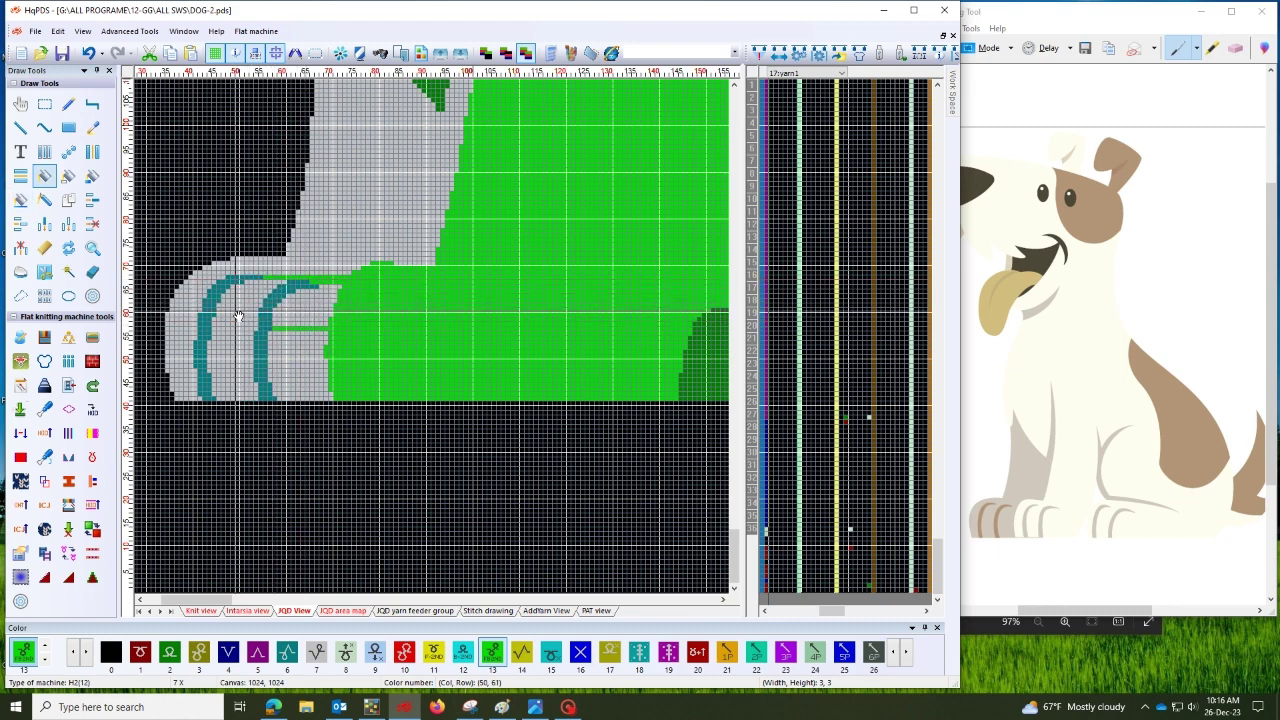
left_click(238, 318)
left_click(295, 323)
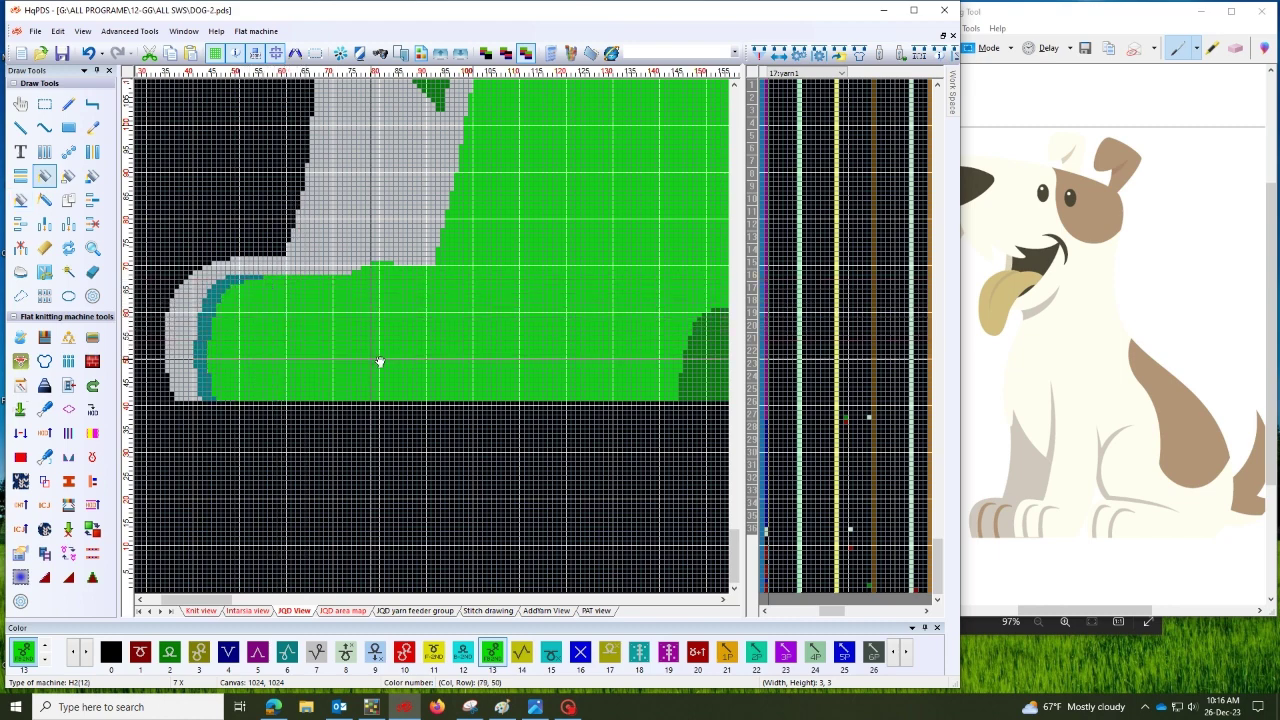
Close off the foreleg shadow at the chest's lower tip and fill its narrow upper strip and the small grey body mark with colour 13
scroll(380, 362, "up", 4)
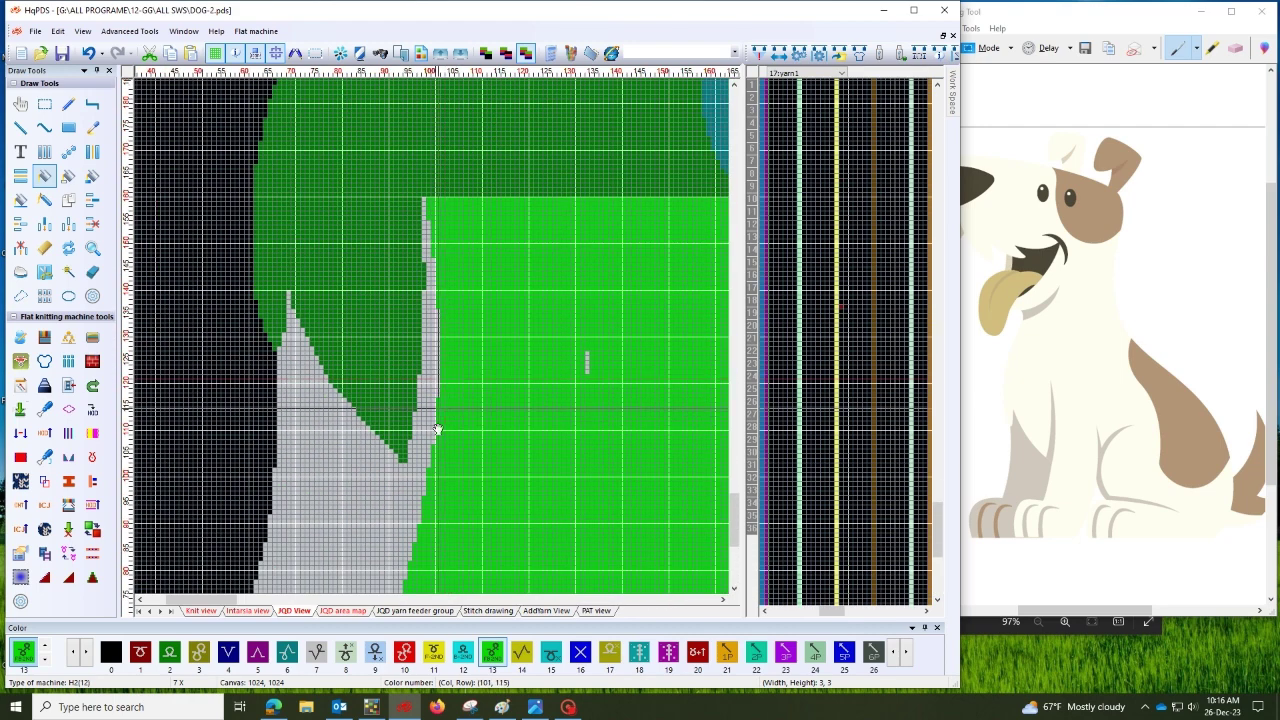
scroll(437, 430, "down", 1)
key("f")
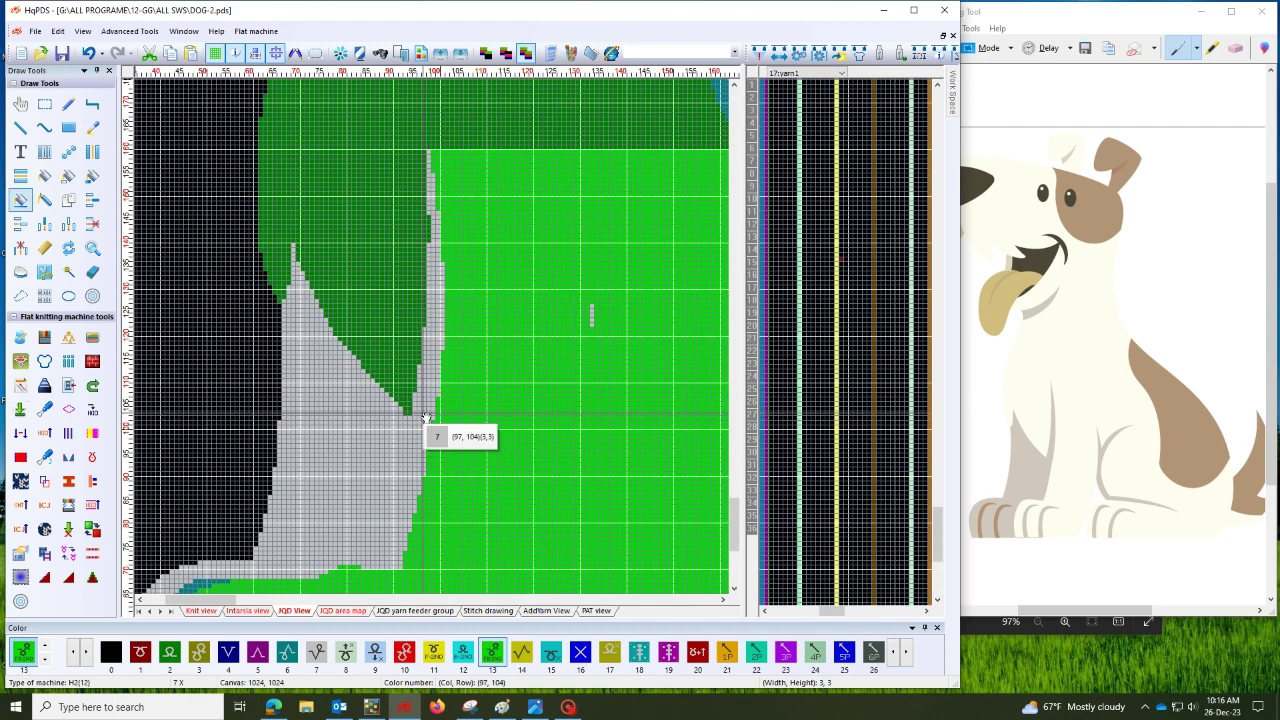
scroll(574, 363, "up", 1)
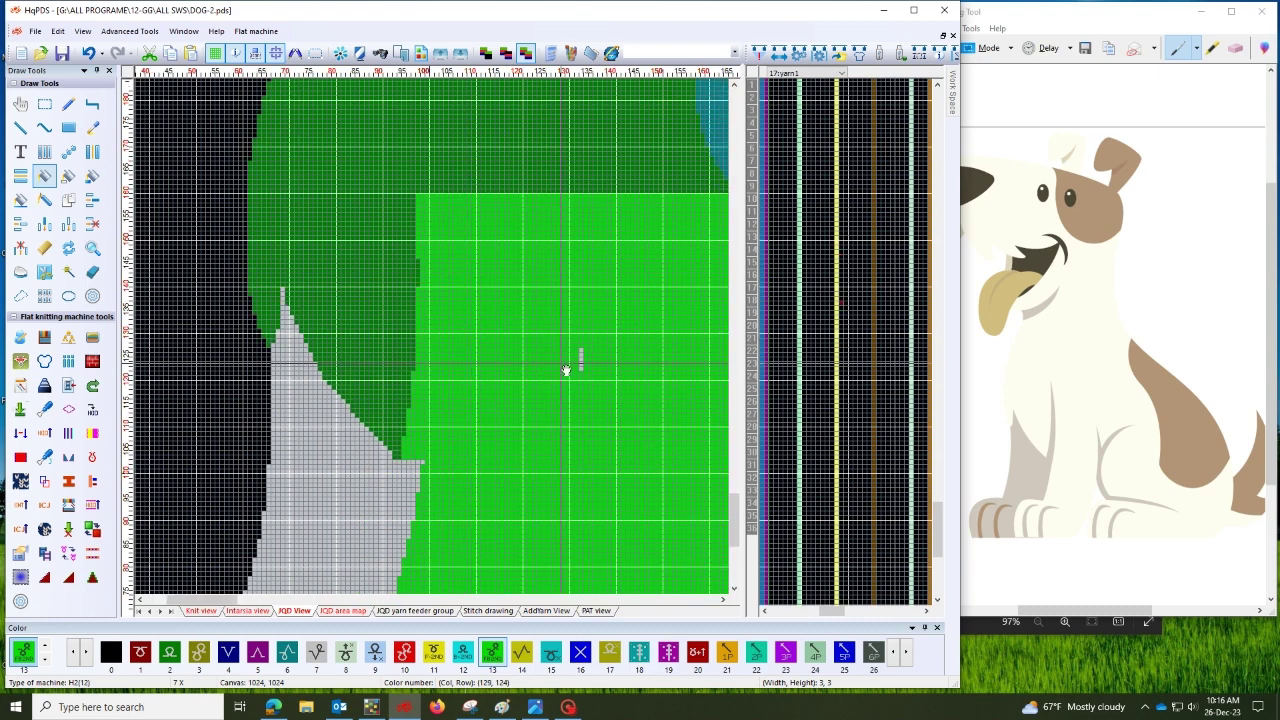
scroll(560, 381, "down", 2)
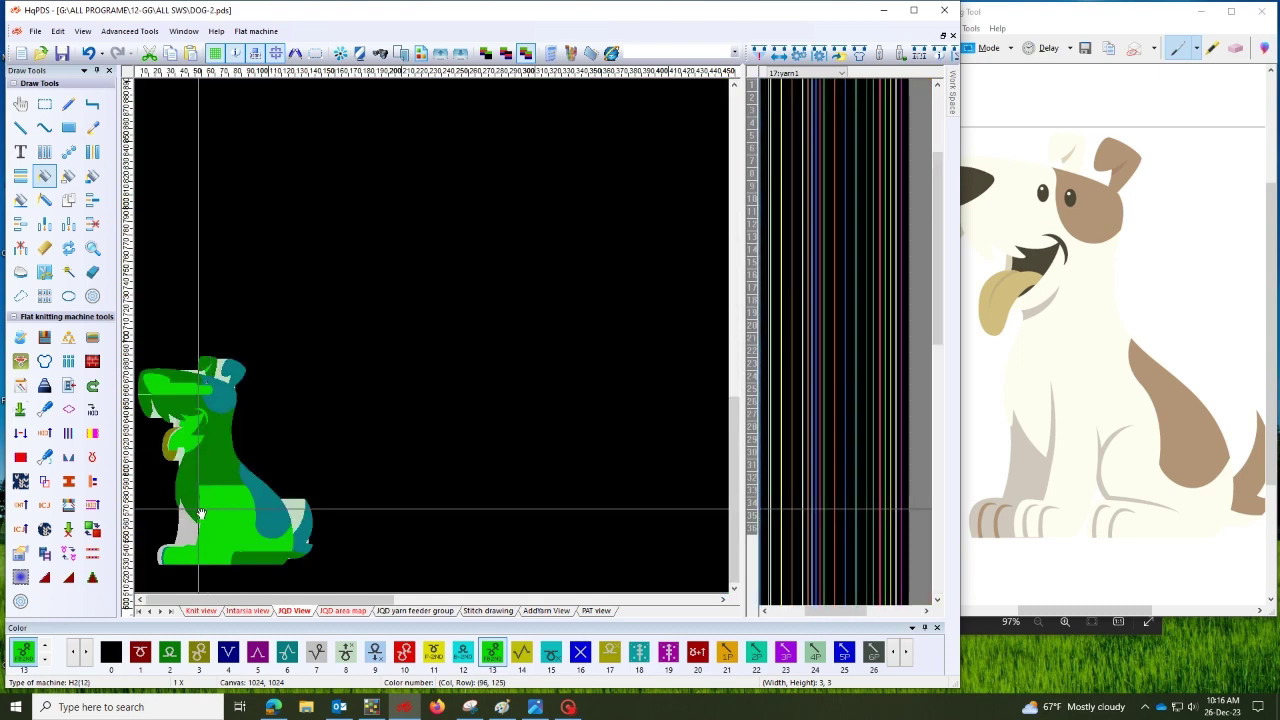
Fill the gap between the back patch and tail with colour 13, and the back patch below a row at the gap's upper edge
scroll(369, 360, "up", 1)
scroll(408, 410, "up", 2)
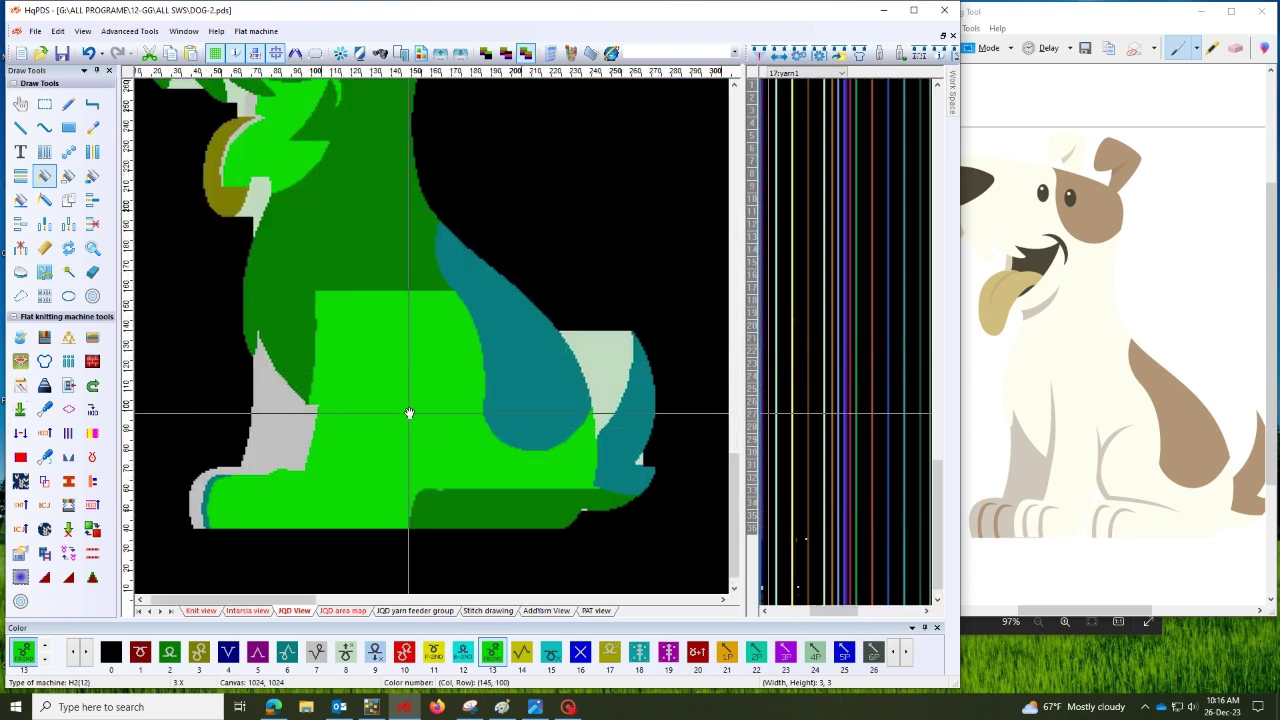
scroll(393, 381, "down", 1)
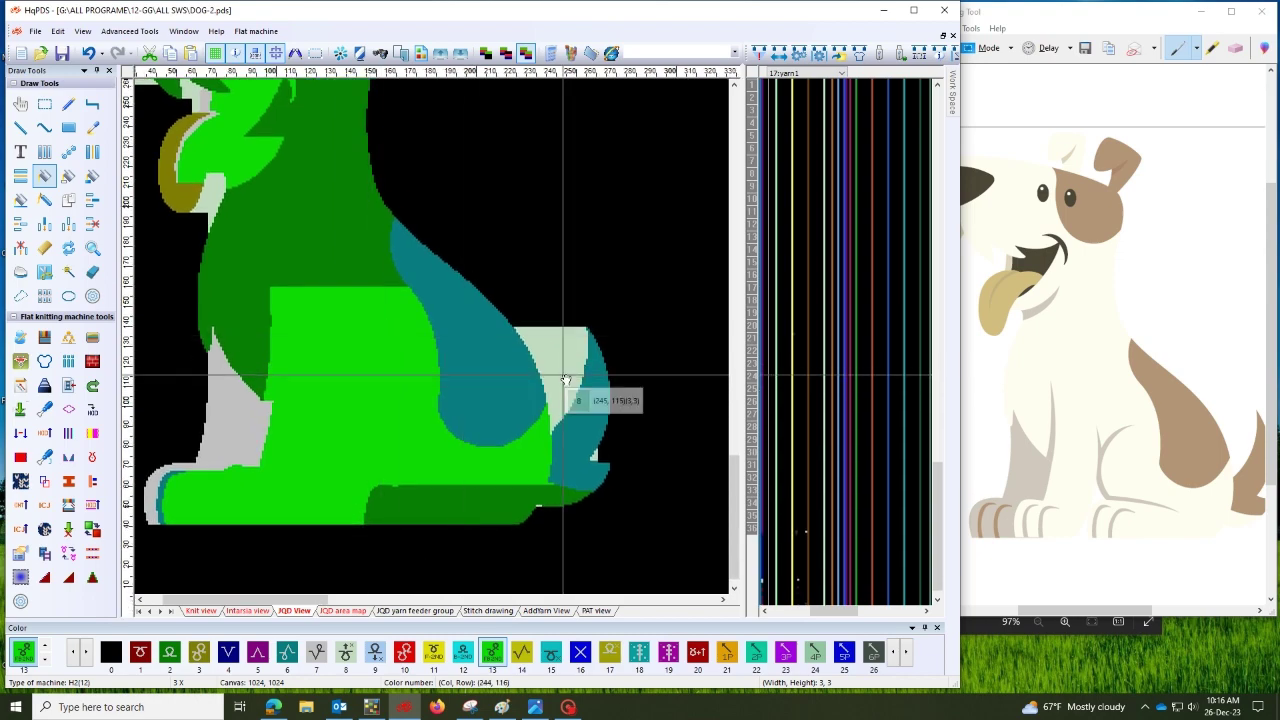
scroll(580, 394, "up", 1)
left_click_drag(420, 337, 463, 323)
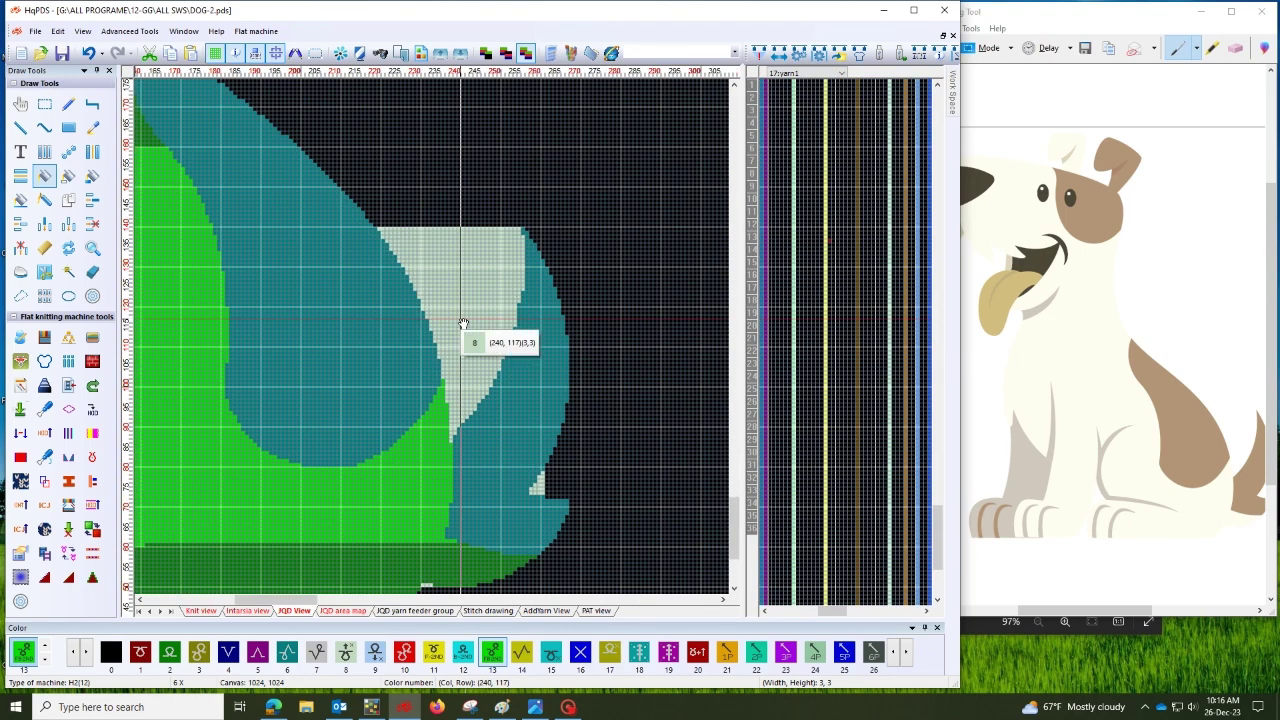
left_click(463, 323)
left_click_drag(369, 320, 471, 336)
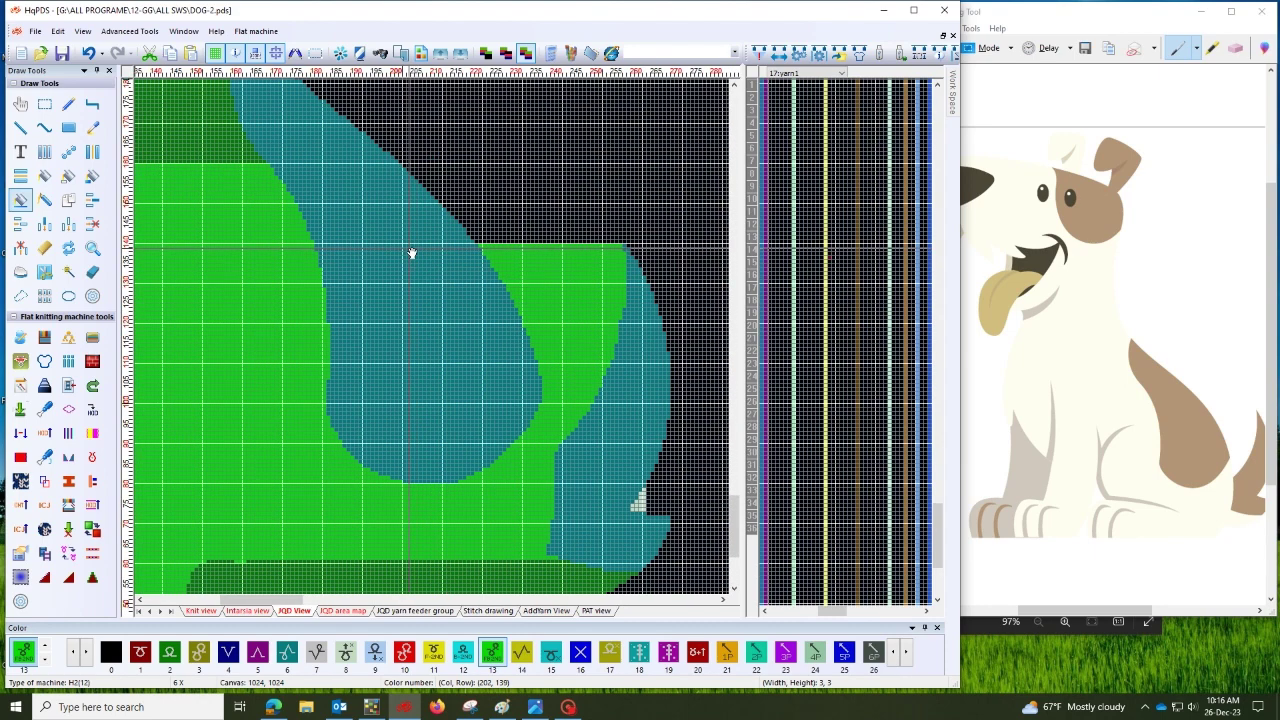
left_click(416, 296)
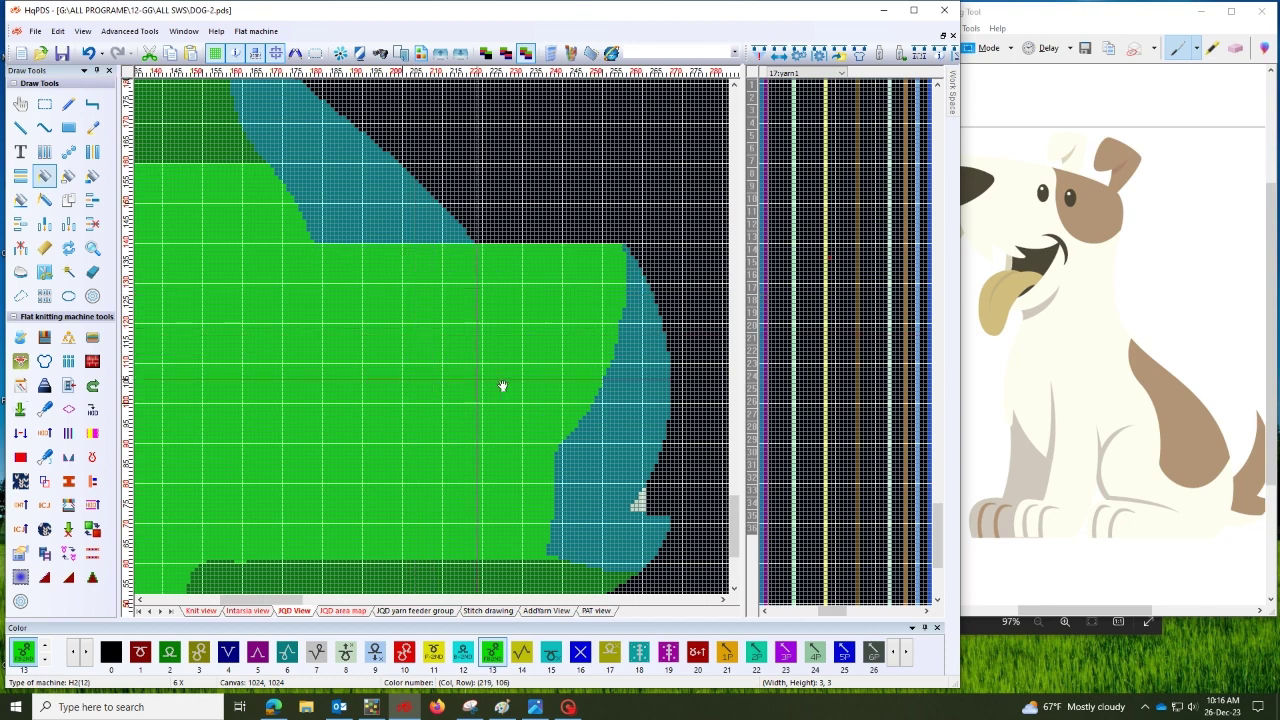
Recolour the curved grey highlight along the tongue with colour 13
scroll(451, 263, "down", 2)
left_click_drag(545, 365, 601, 345)
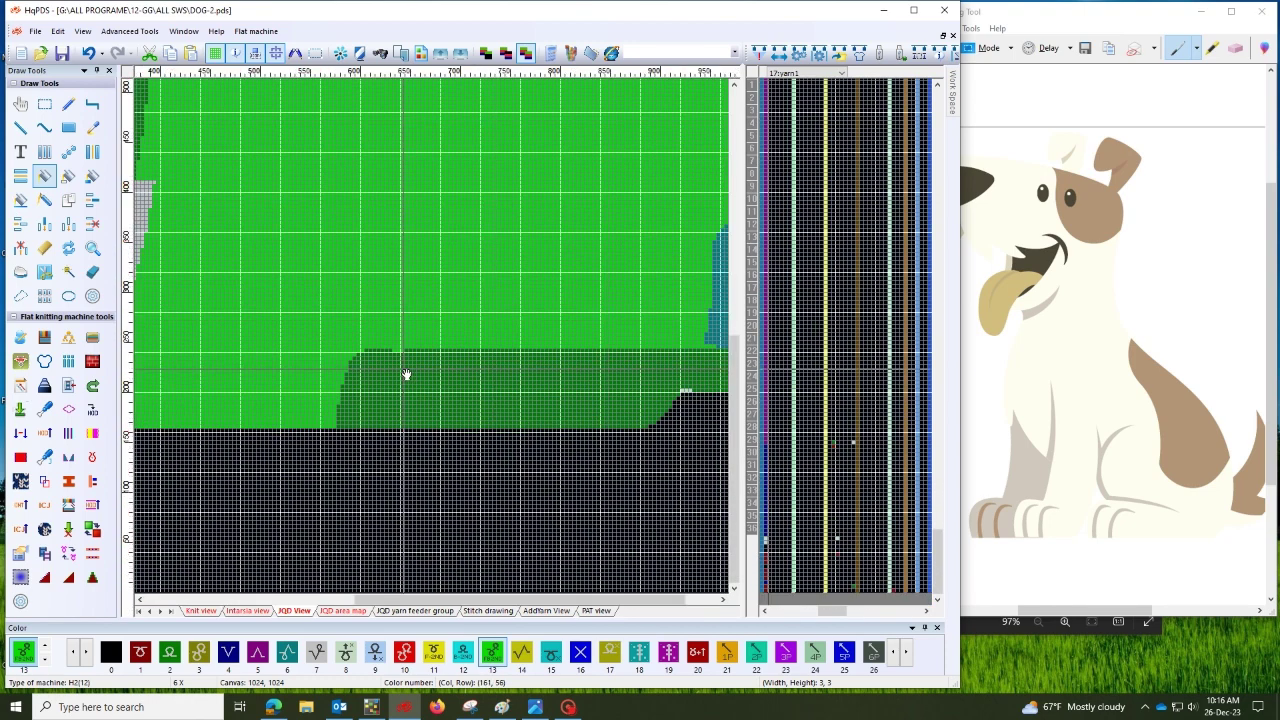
scroll(406, 374, "down", 5)
scroll(234, 511, "up", 1)
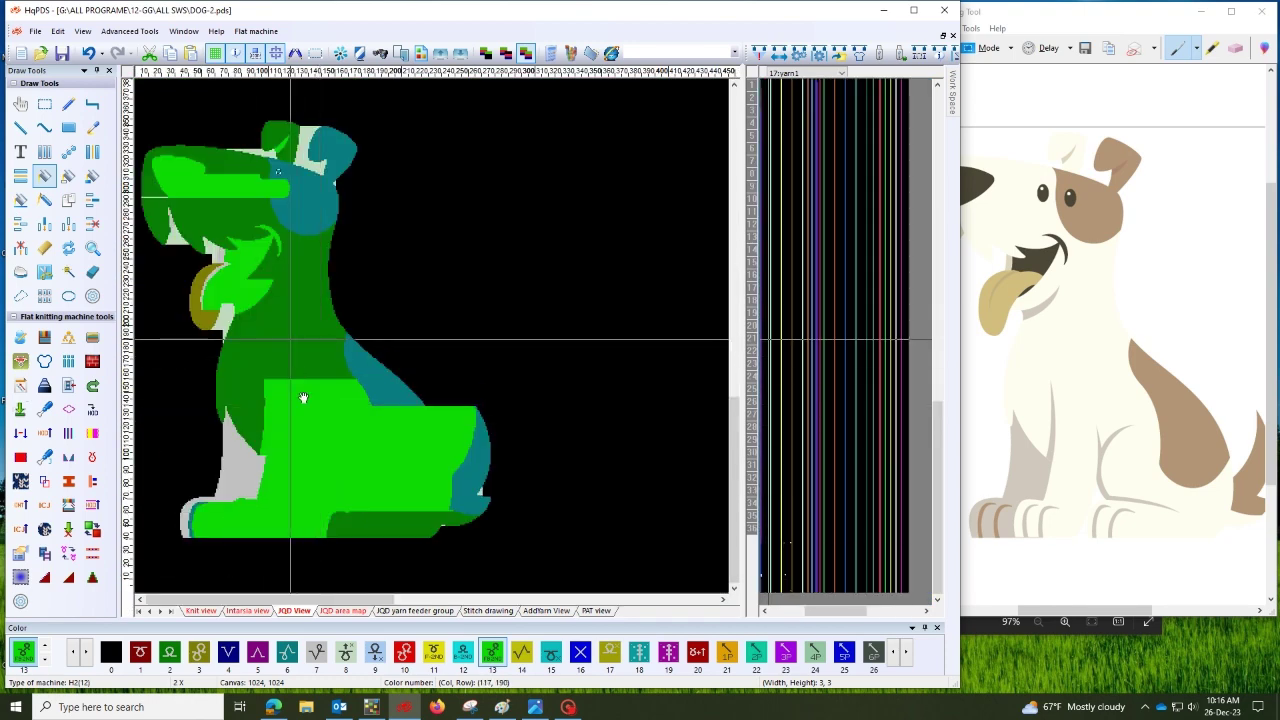
scroll(303, 398, "up", 1)
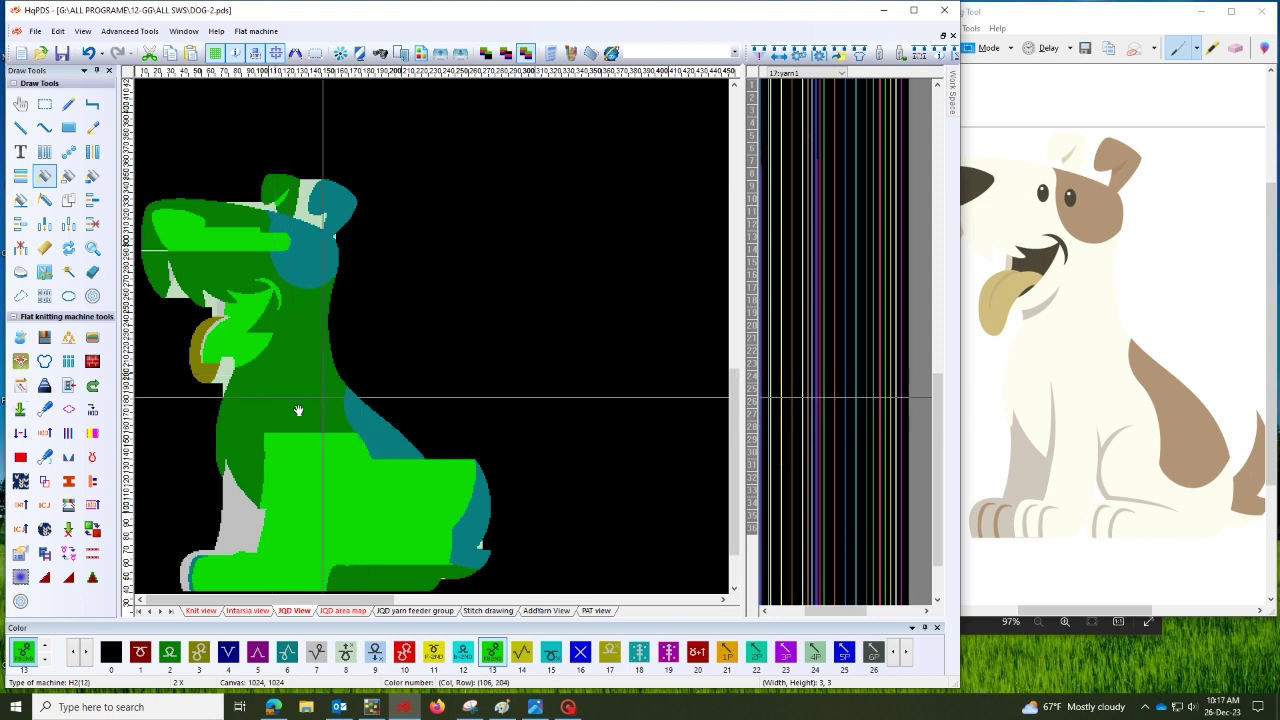
scroll(243, 357, "up", 3)
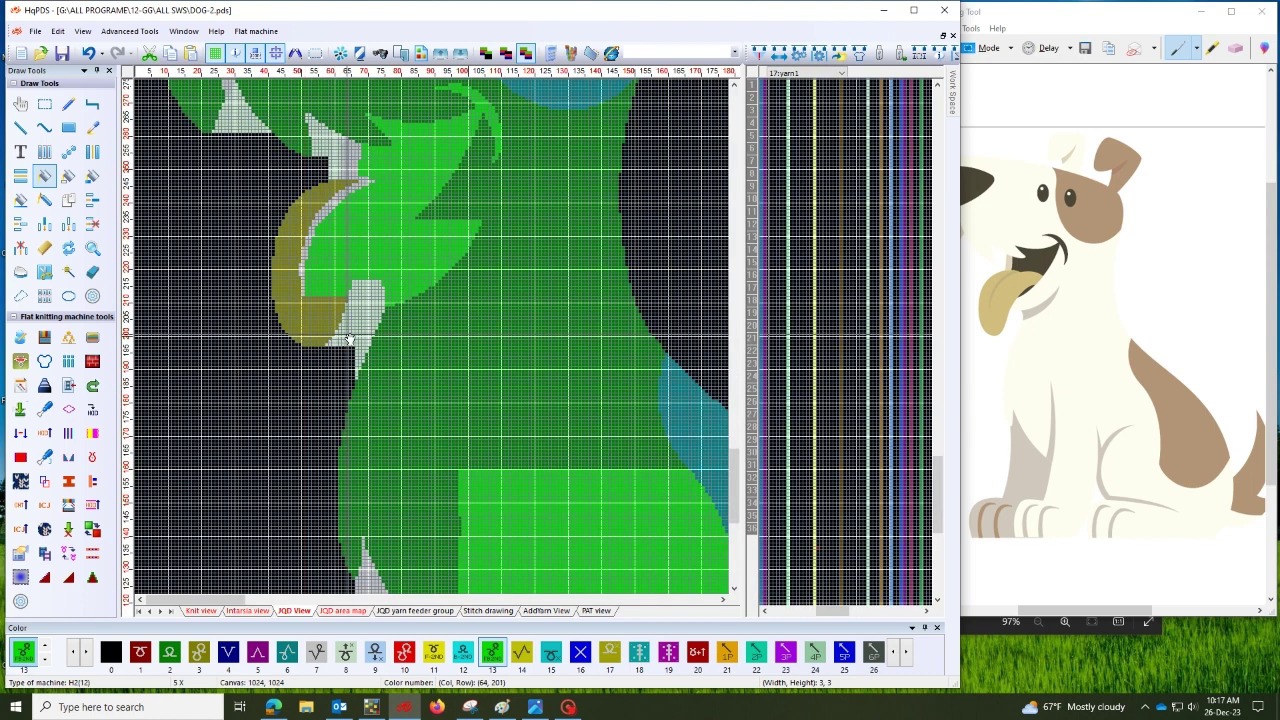
scroll(395, 316, "up", 3)
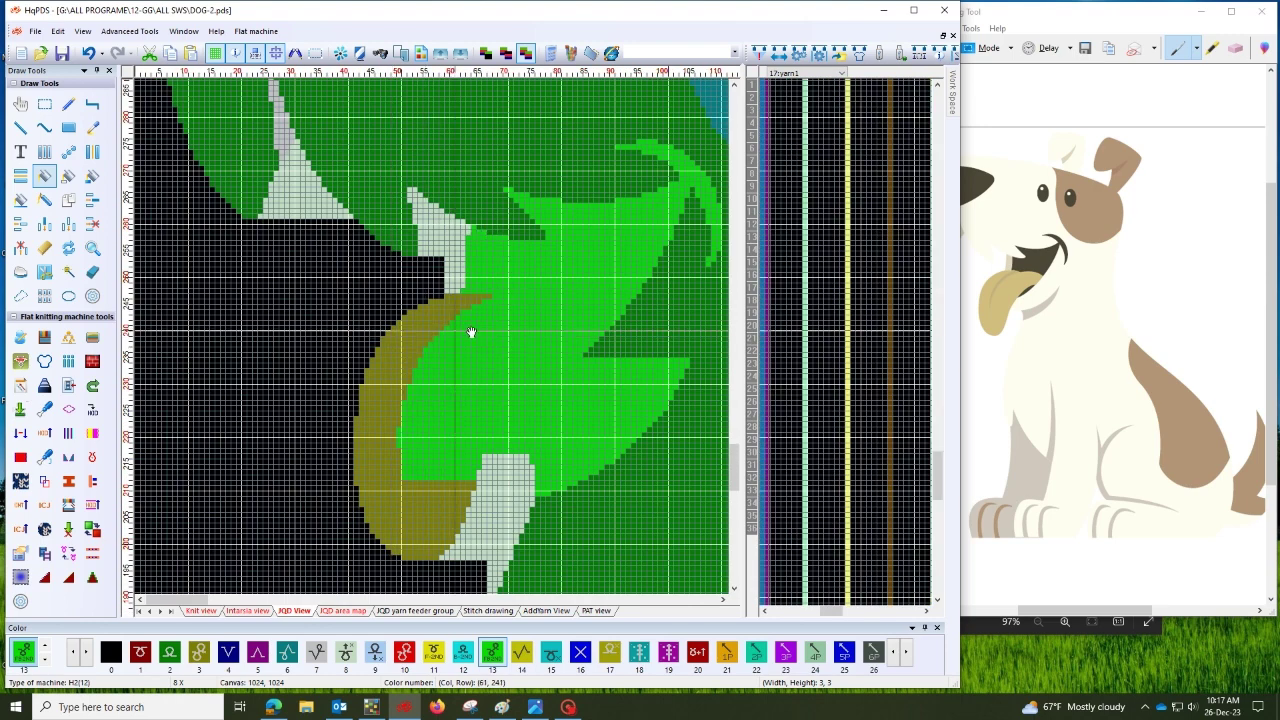
Close off the upper part of the pale gap at the front of the mouth with a row and fill it with colour 13
scroll(471, 332, "up", 5)
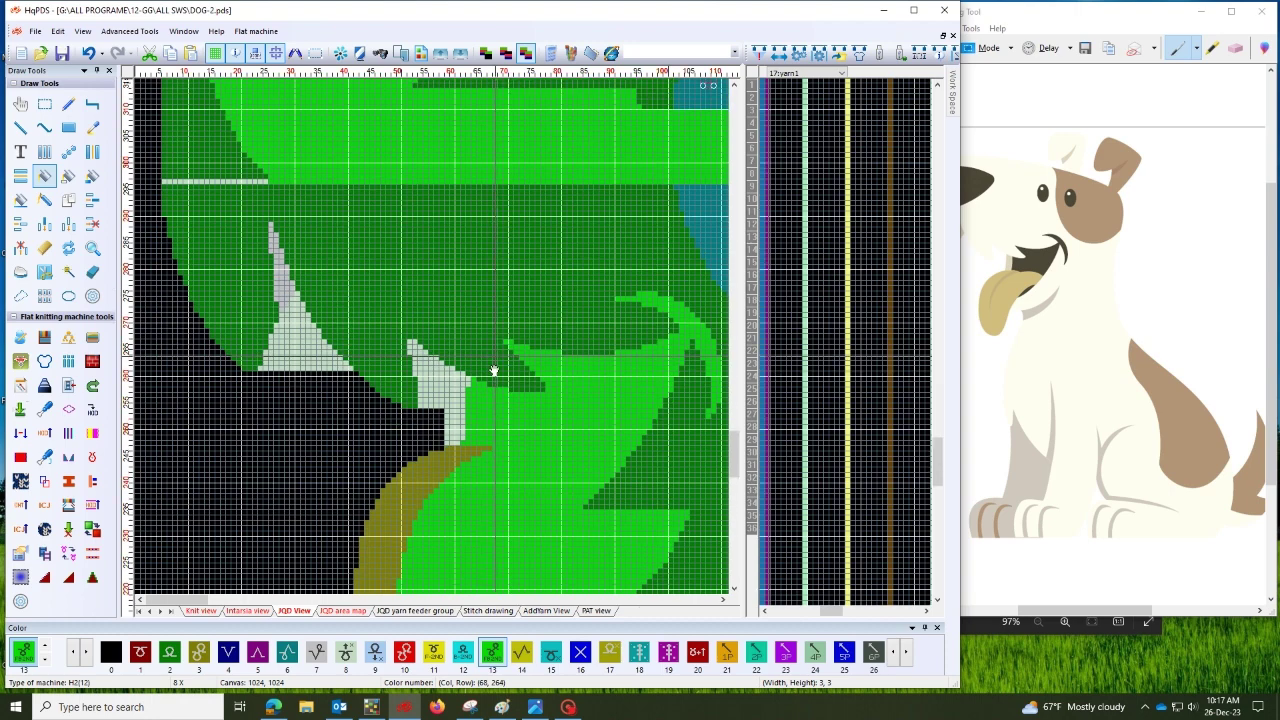
left_click_drag(470, 408, 434, 341)
scroll(333, 357, "up", 3)
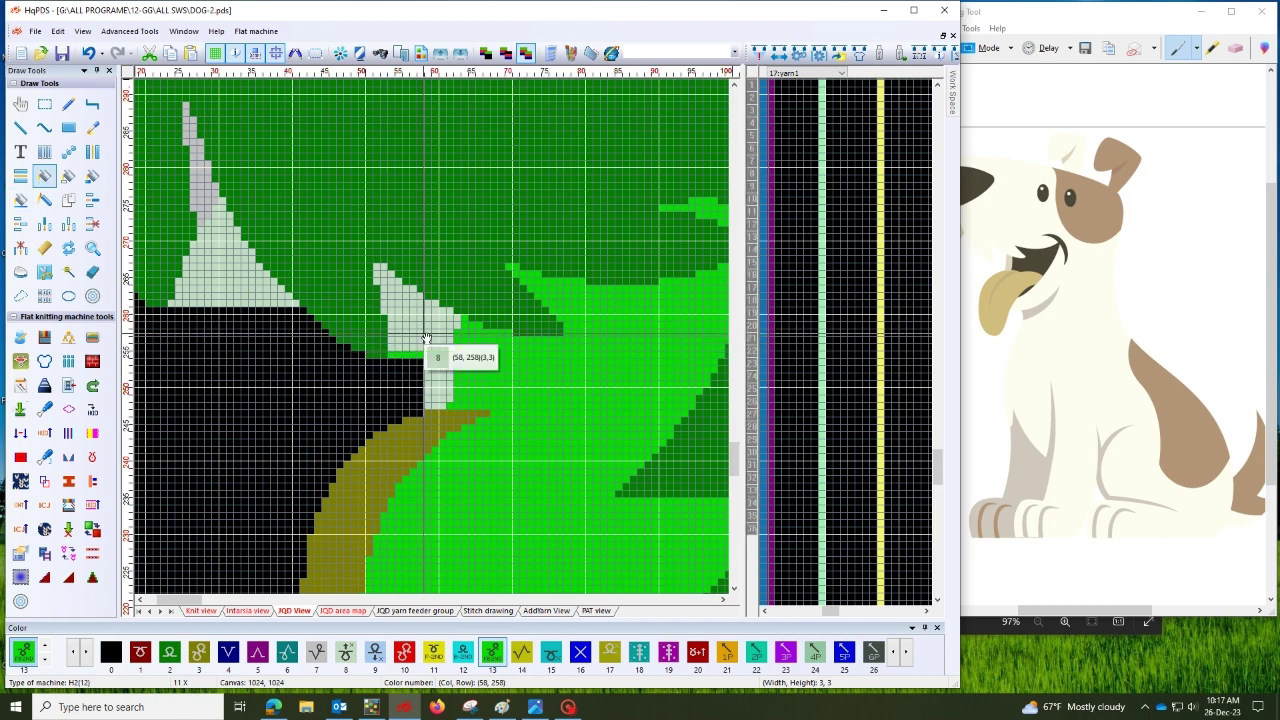
scroll(456, 360, "down", 6)
scroll(281, 347, "up", 2)
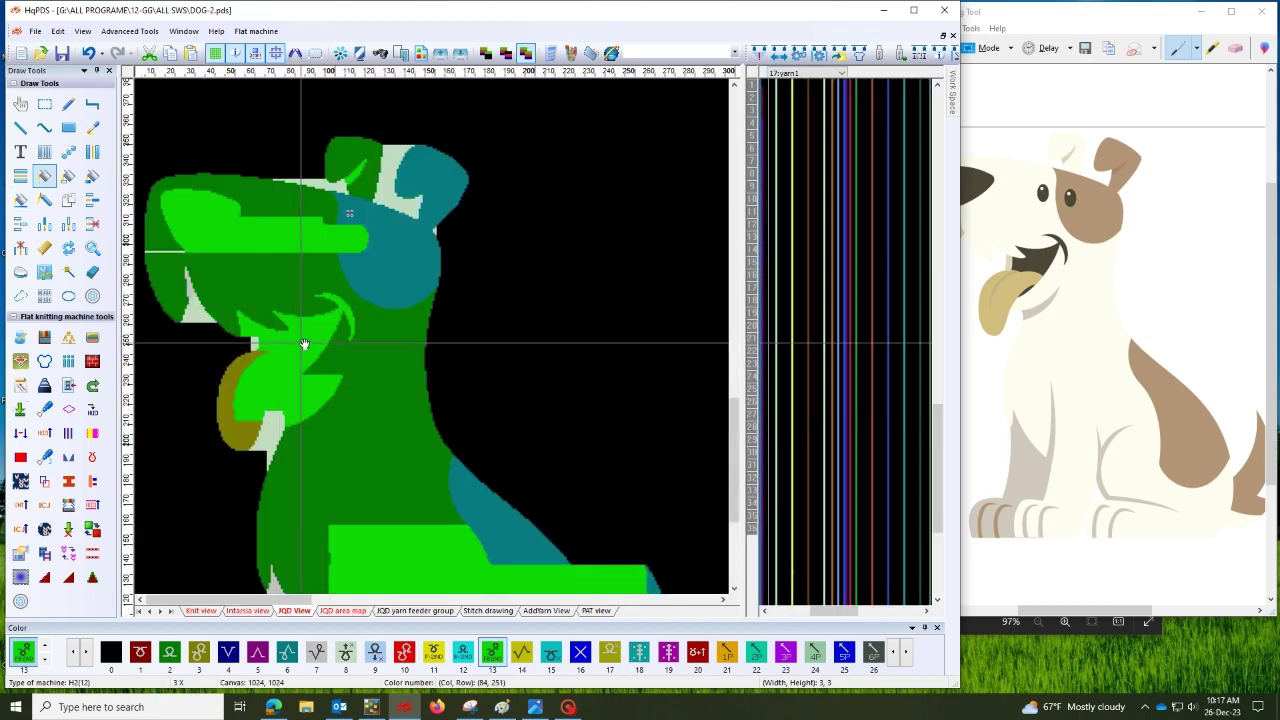
Fill the pale notch in the muzzle's lower edge and its grey upper tip with colour 13
left_click_drag(280, 276, 300, 290)
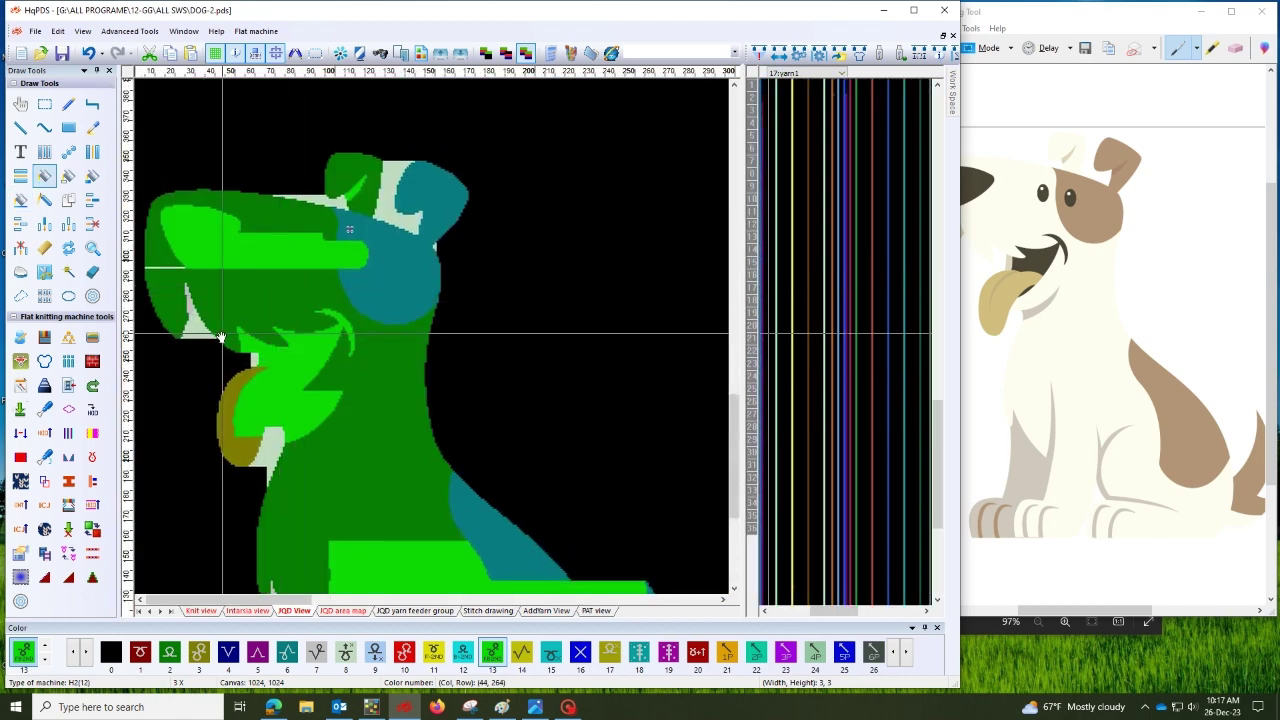
scroll(221, 340, "up", 4)
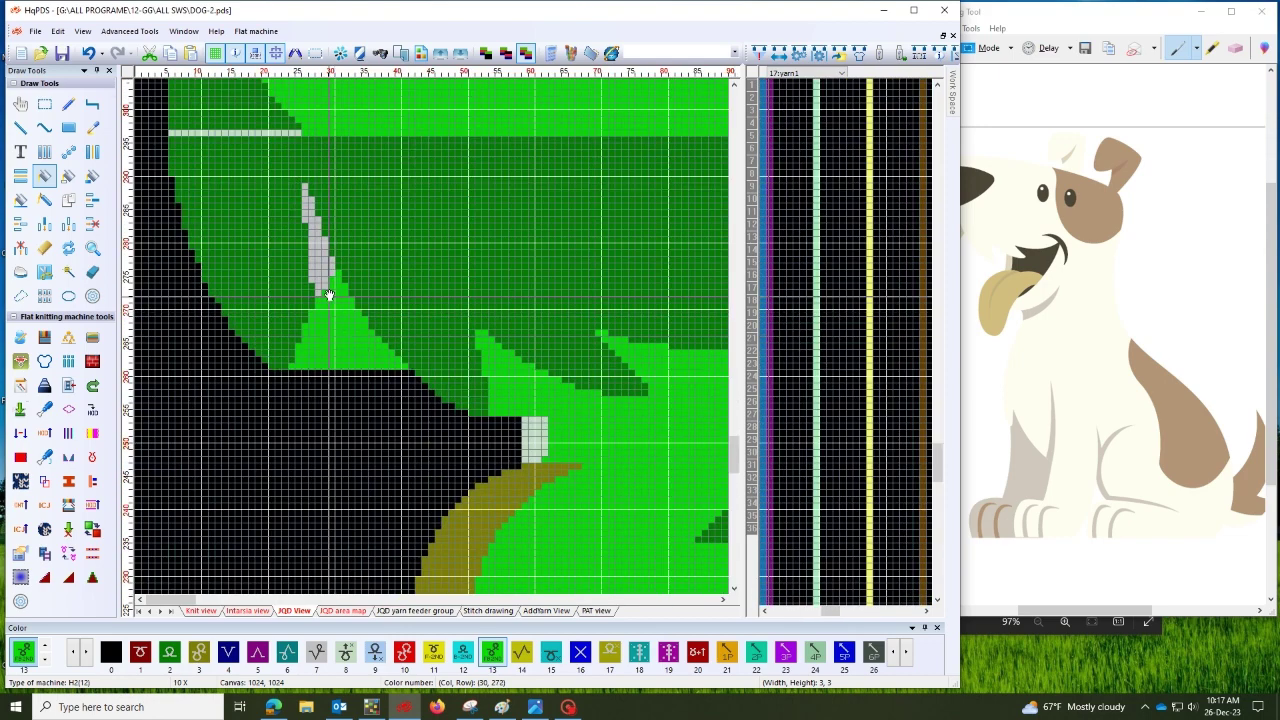
left_click_drag(403, 303, 452, 356)
left_click_drag(404, 307, 371, 242)
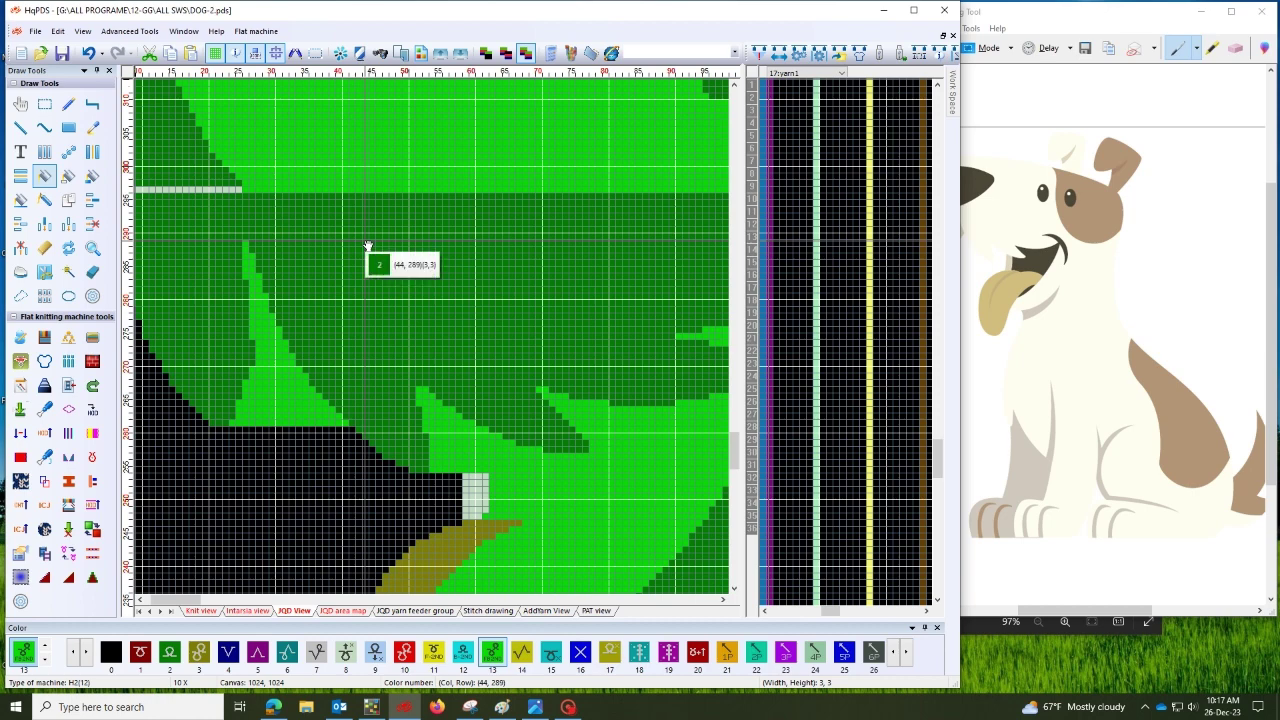
Bound the lower muzzle with rows at the notch's tip and the eye patch's lower edge, and fill it with colour 13
mouse_move(429, 266)
left_mouse_down()
mouse_move(293, 265)
mouse_move(415, 278)
left_mouse_up()
left_click_drag(568, 336, 414, 286)
left_click_drag(472, 352, 373, 272)
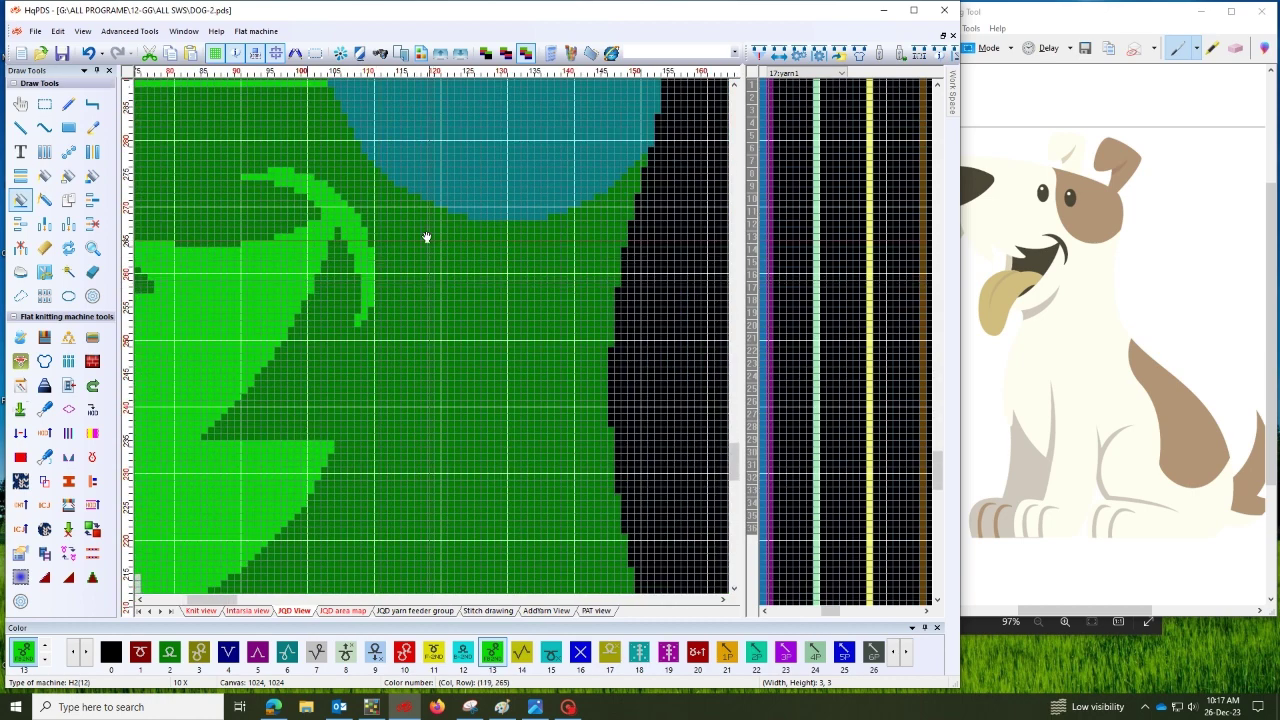
left_click_drag(426, 237, 357, 253)
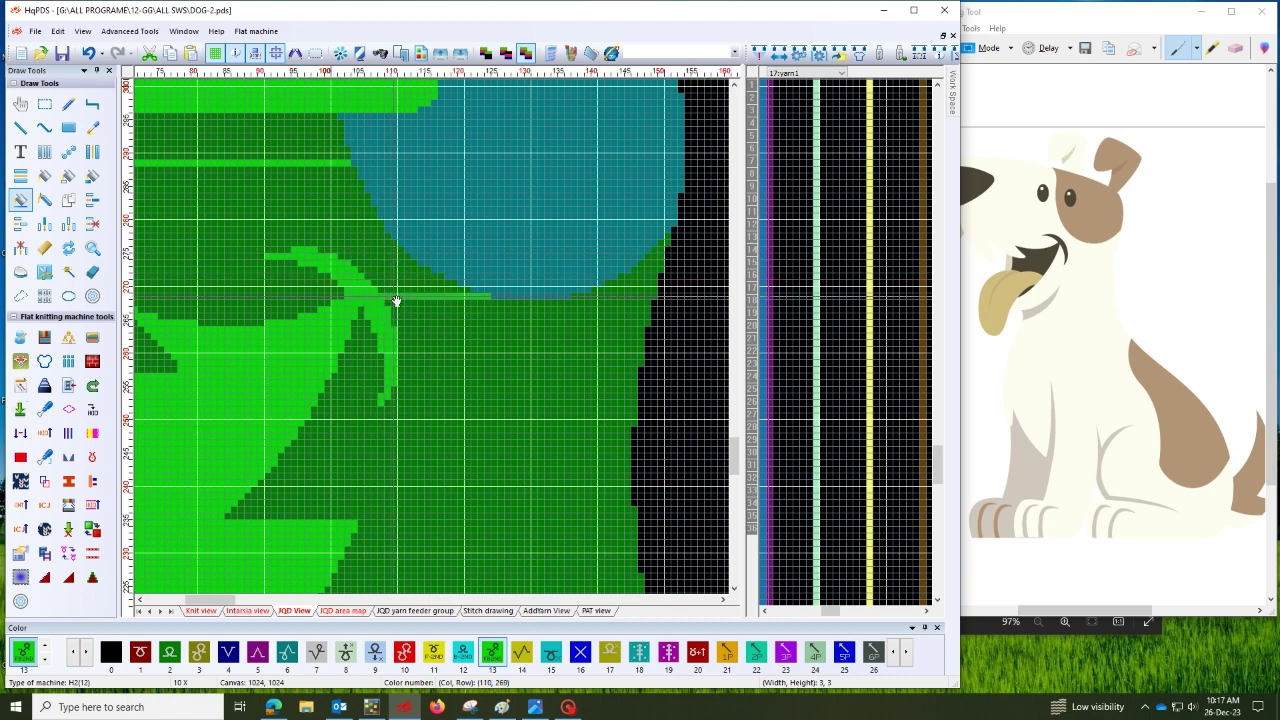
left_click(44, 176)
left_click(286, 312)
Close off the cheek between the mouth and the smile line with a row at the line's lower end and fill it with colour 13
scroll(286, 326, "down", 9)
scroll(206, 434, "up", 3)
scroll(420, 342, "up", 3)
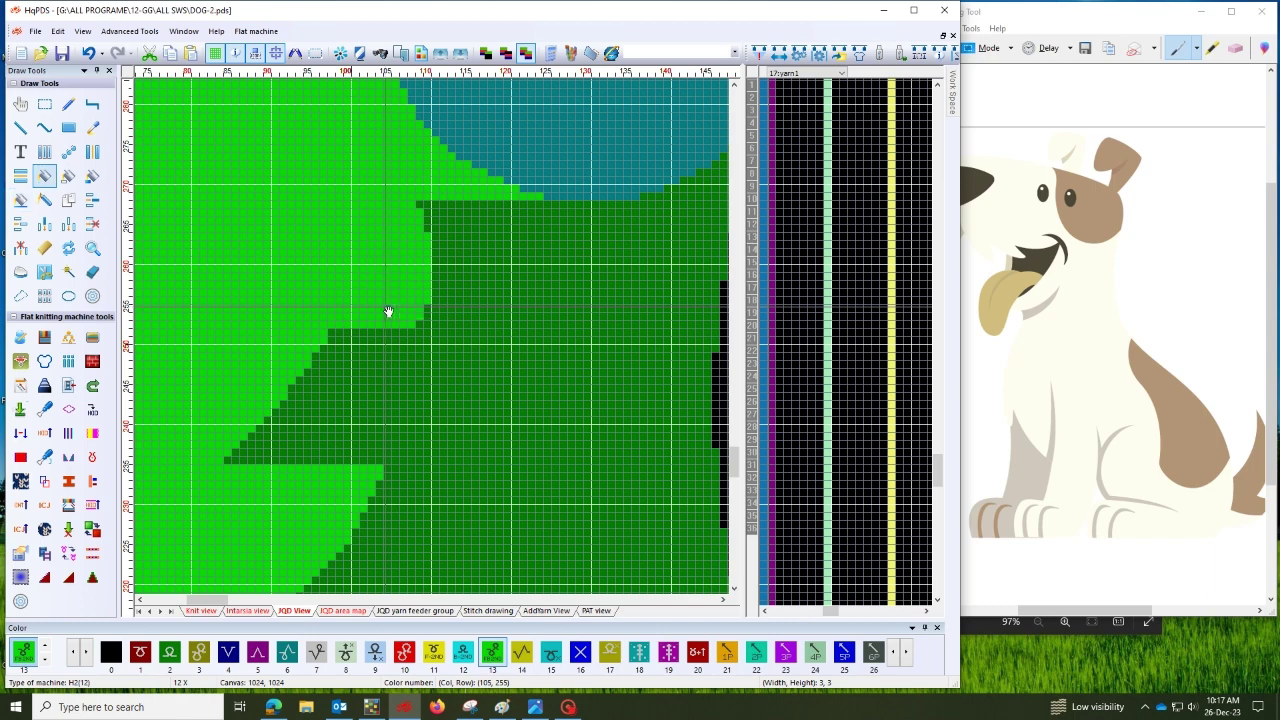
Fill the pale gap between the dog's two ears with colour 13
scroll(388, 312, "down", 4)
scroll(210, 338, "up", 1)
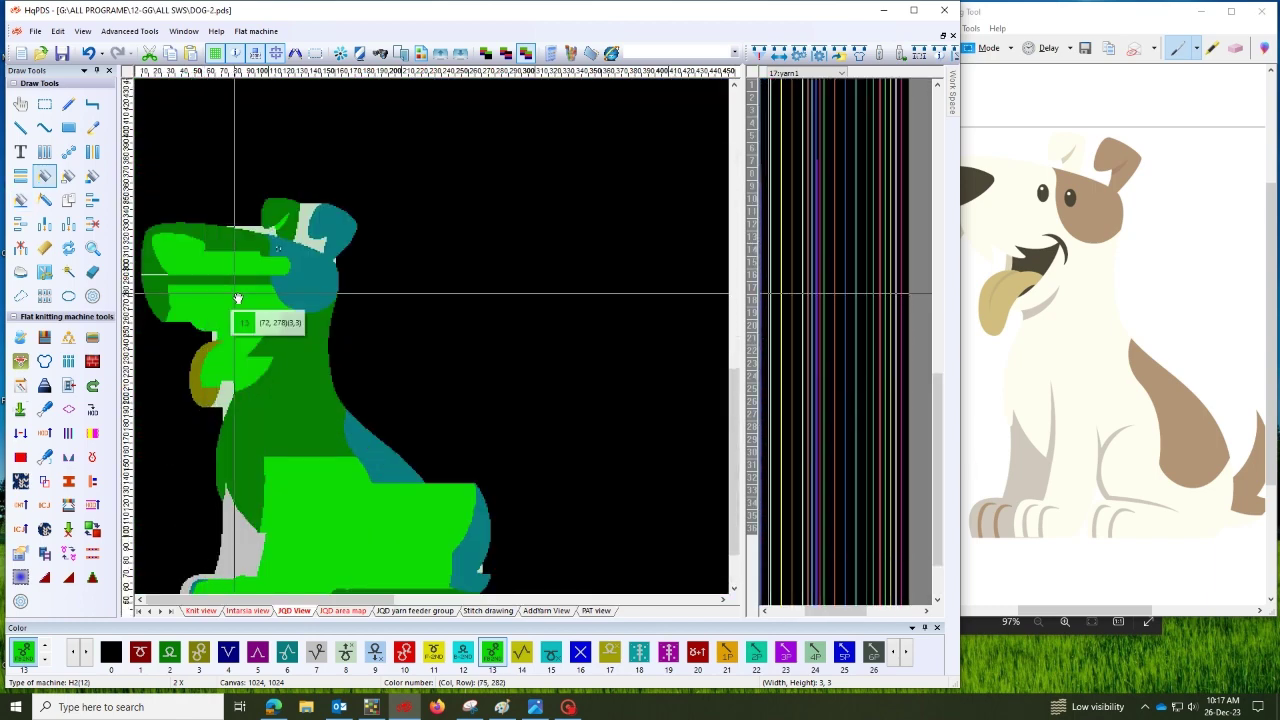
scroll(423, 249, "up", 2)
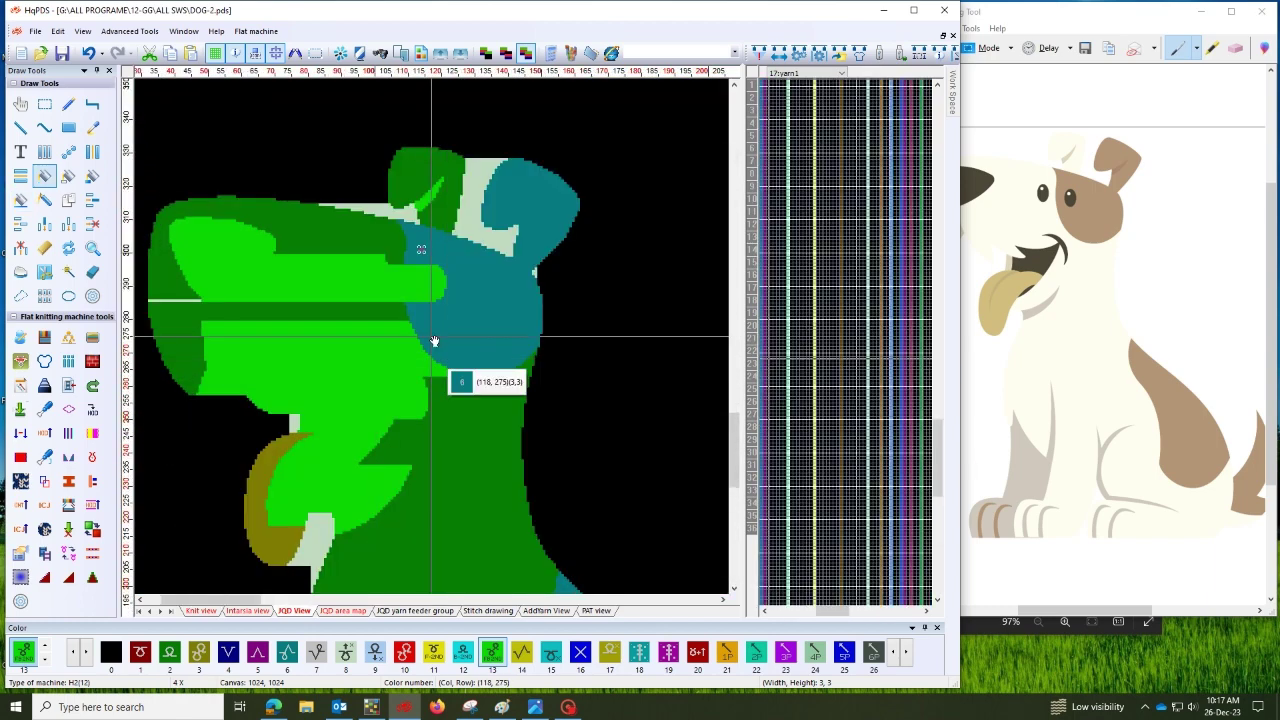
scroll(455, 310, "up", 1)
scroll(455, 310, "up", 3)
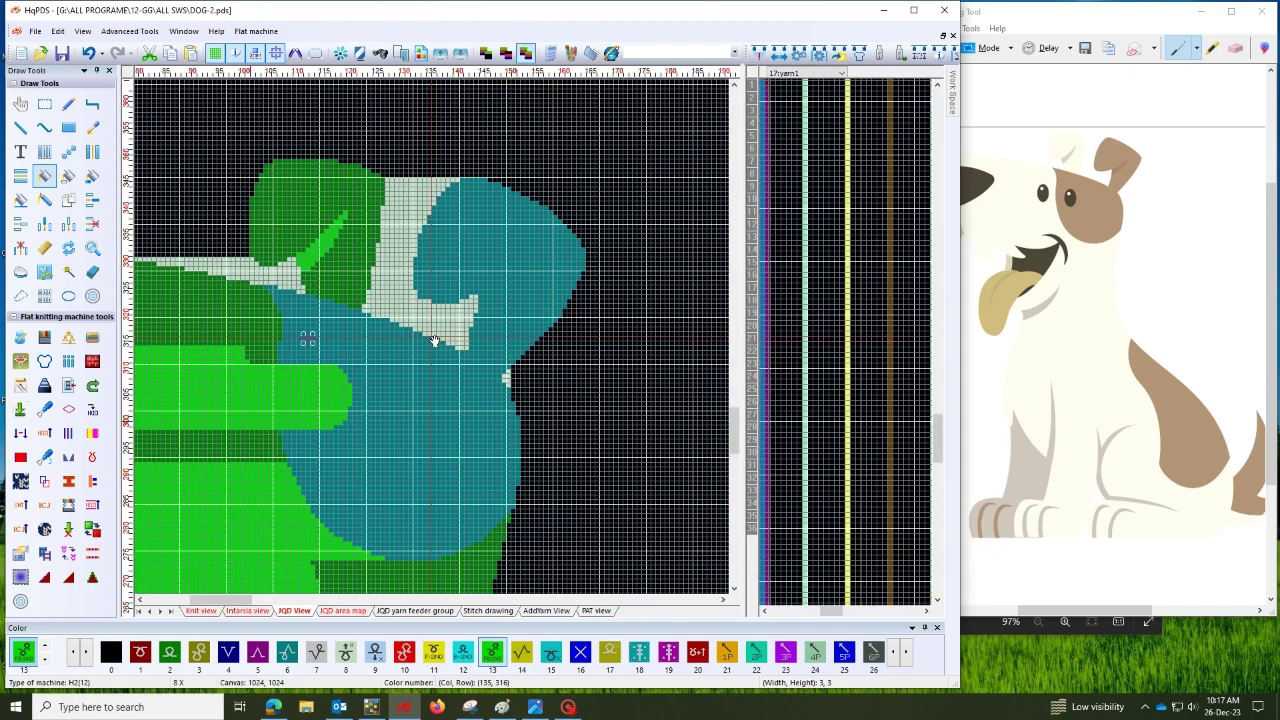
scroll(434, 341, "up", 4)
left_click(410, 335)
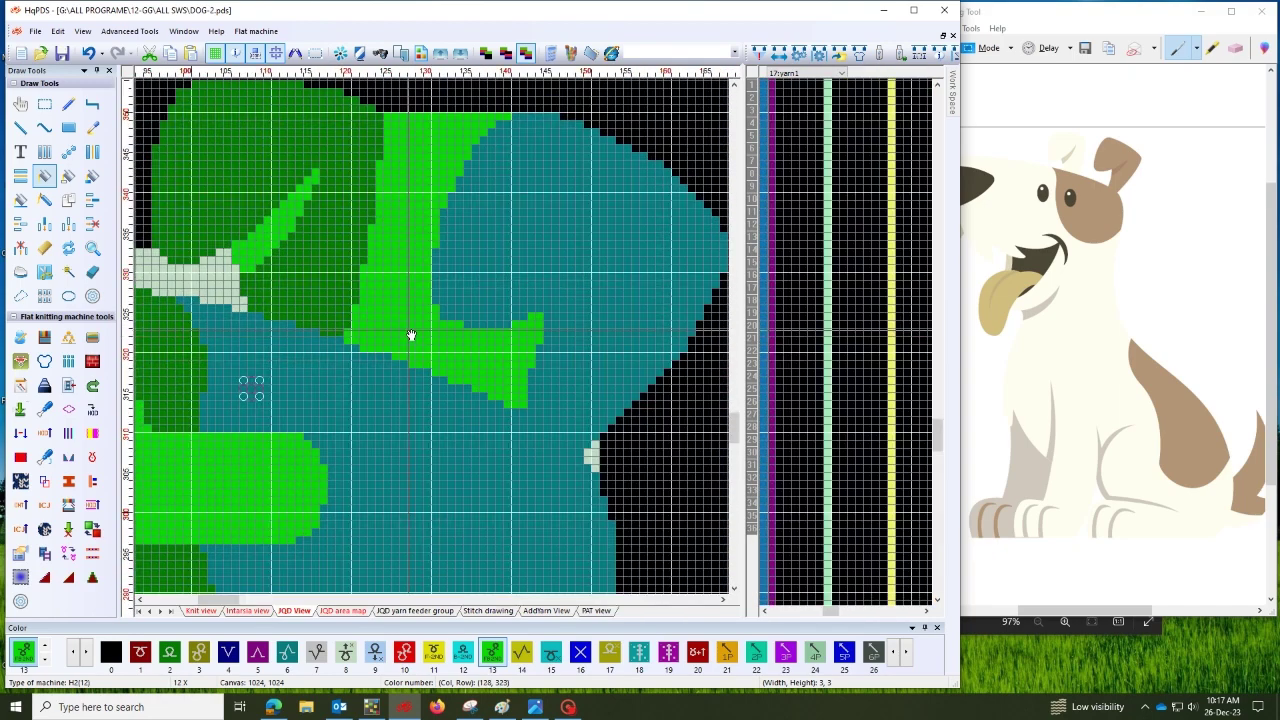
Bound the front ear with a row at its stripe's upper tip and fill the lower ear with colour 13
left_click_drag(325, 363, 446, 360)
key("f")
left_click(501, 217)
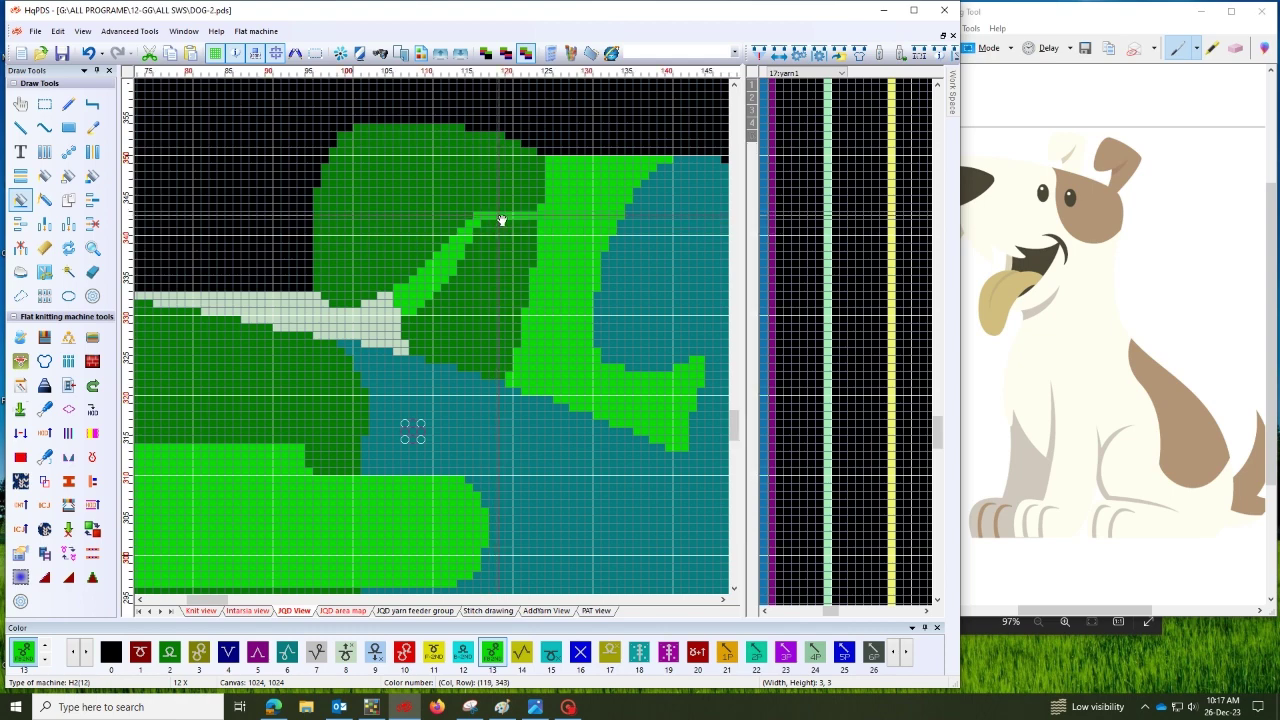
left_click(495, 268)
left_click_drag(352, 363, 506, 373)
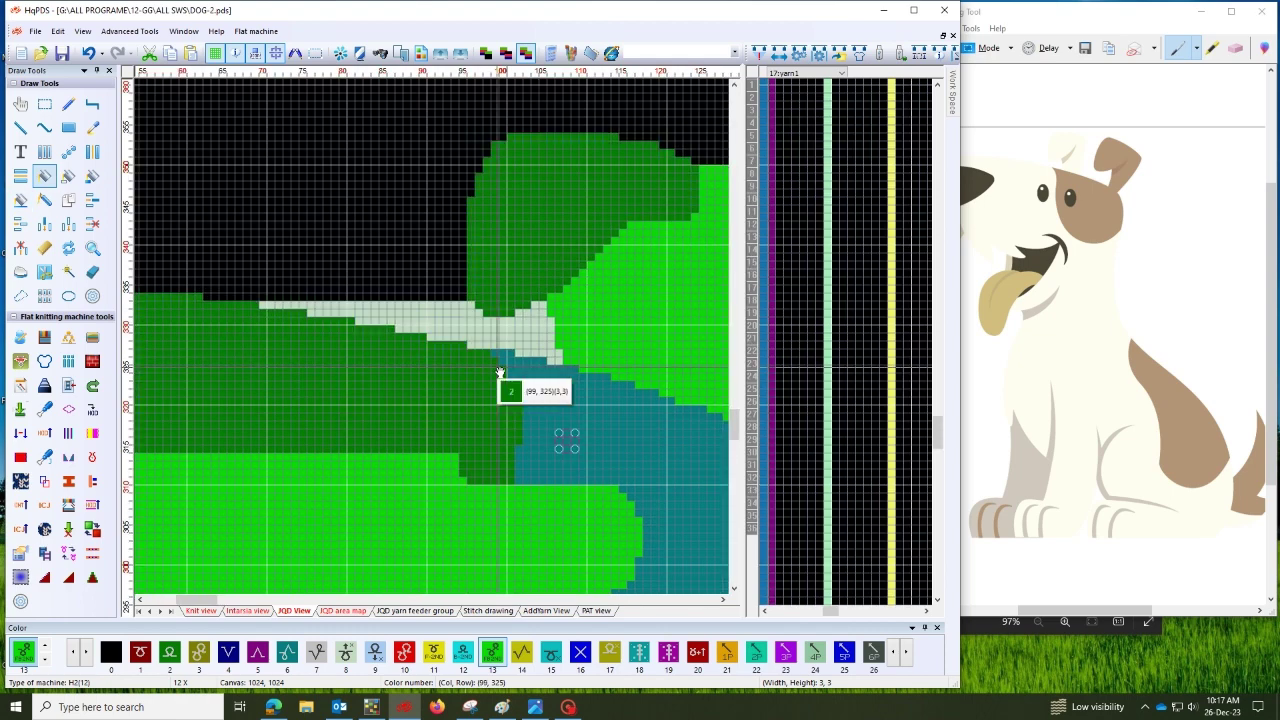
Fill the upper muzzle, the front ear and the eye patch with its adjoining ear in colour 8
scroll(500, 372, "down", 3)
scroll(320, 355, "up", 2)
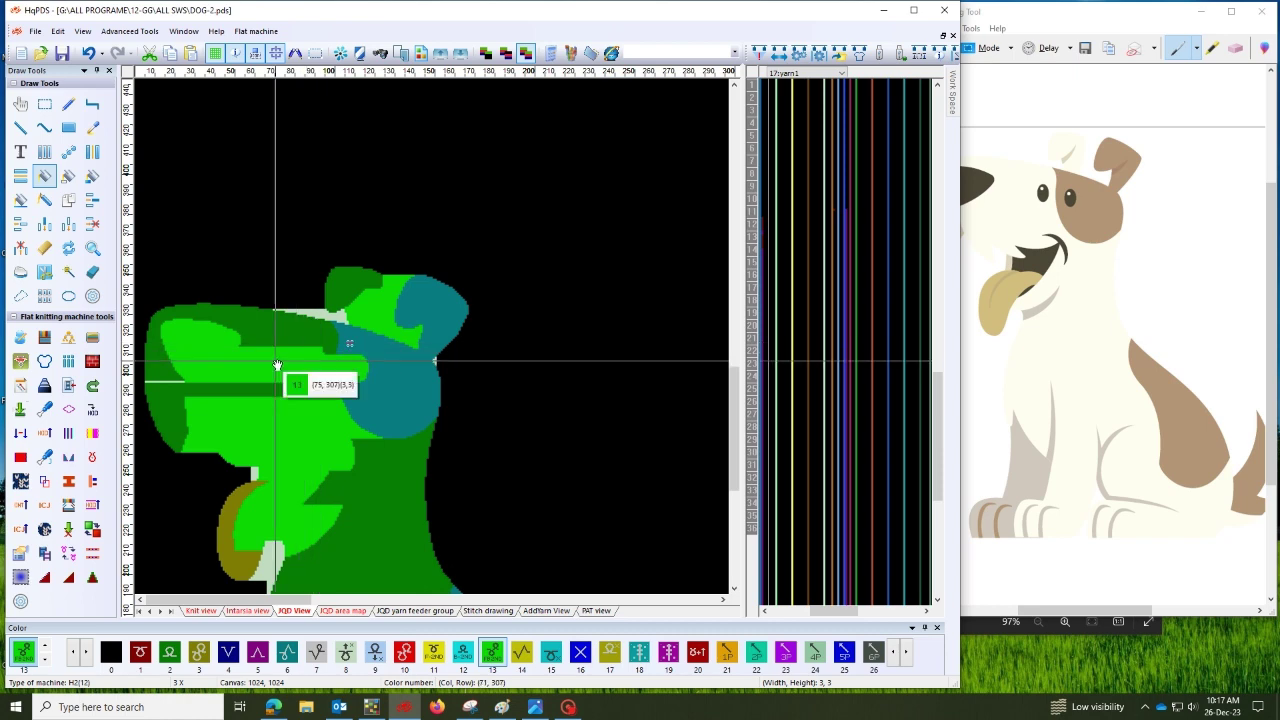
scroll(321, 284, "down", 1)
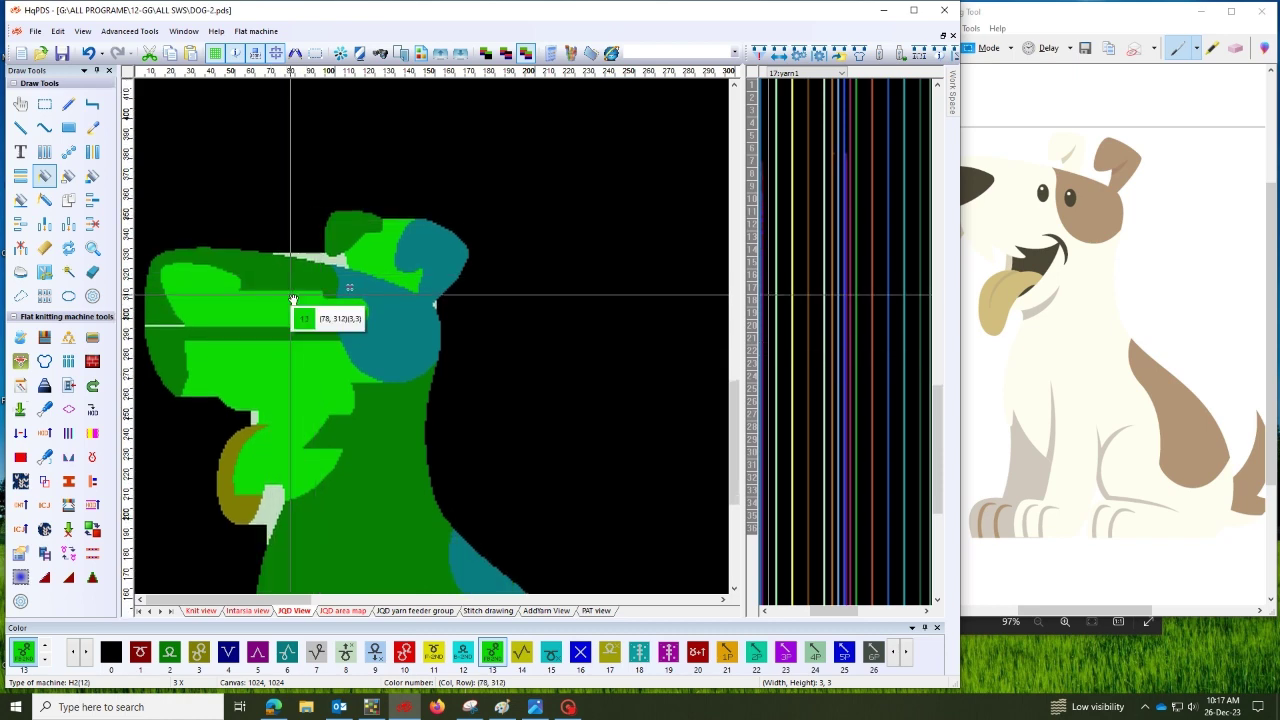
left_click(288, 268)
left_click(350, 232)
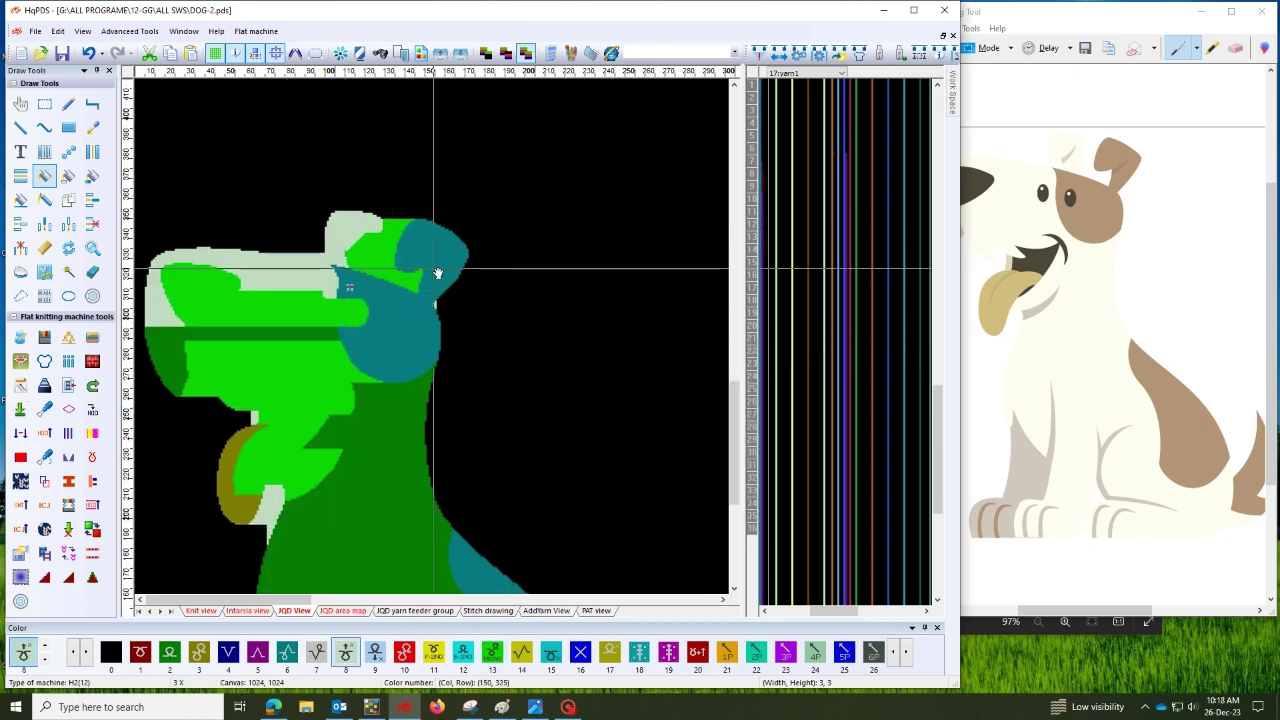
left_click(419, 302)
Fill the neck and chest, the remaining muzzle edge, the tongue and the front leg with colour 8
scroll(390, 340, "down", 4)
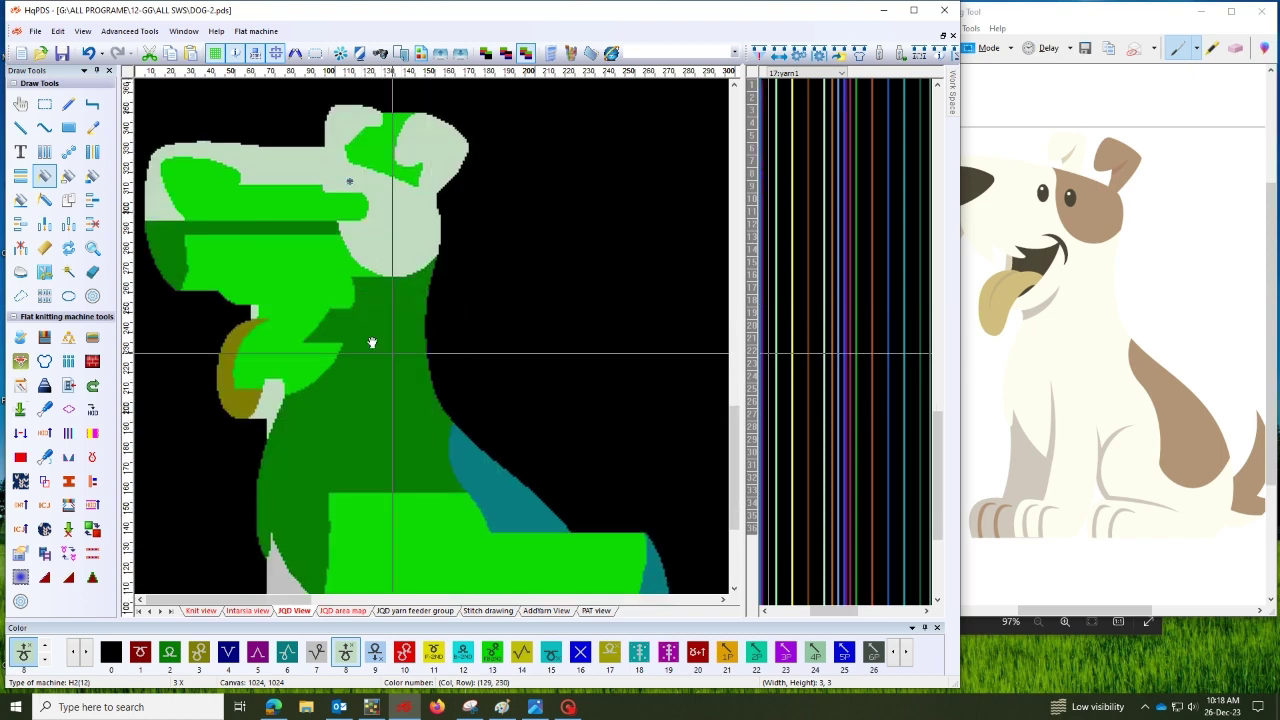
left_click(349, 420)
left_click(345, 228)
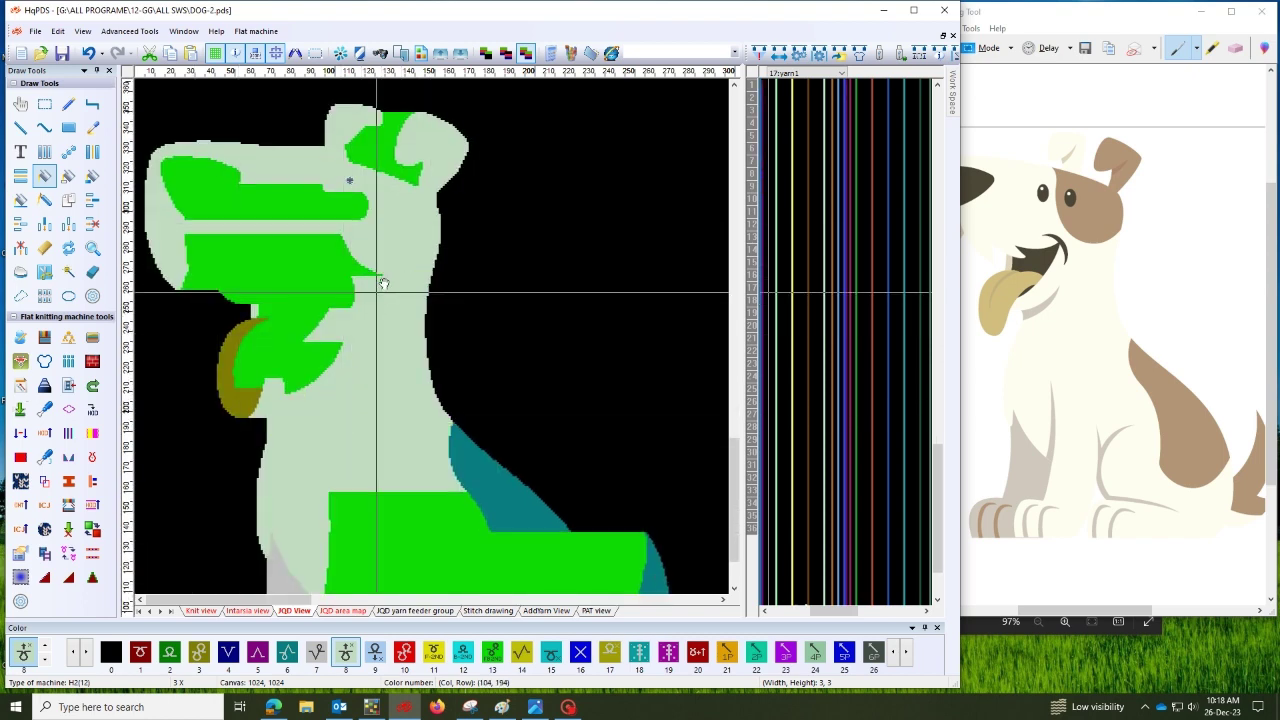
scroll(232, 265, "down", 5)
left_click(236, 245)
left_click(288, 476)
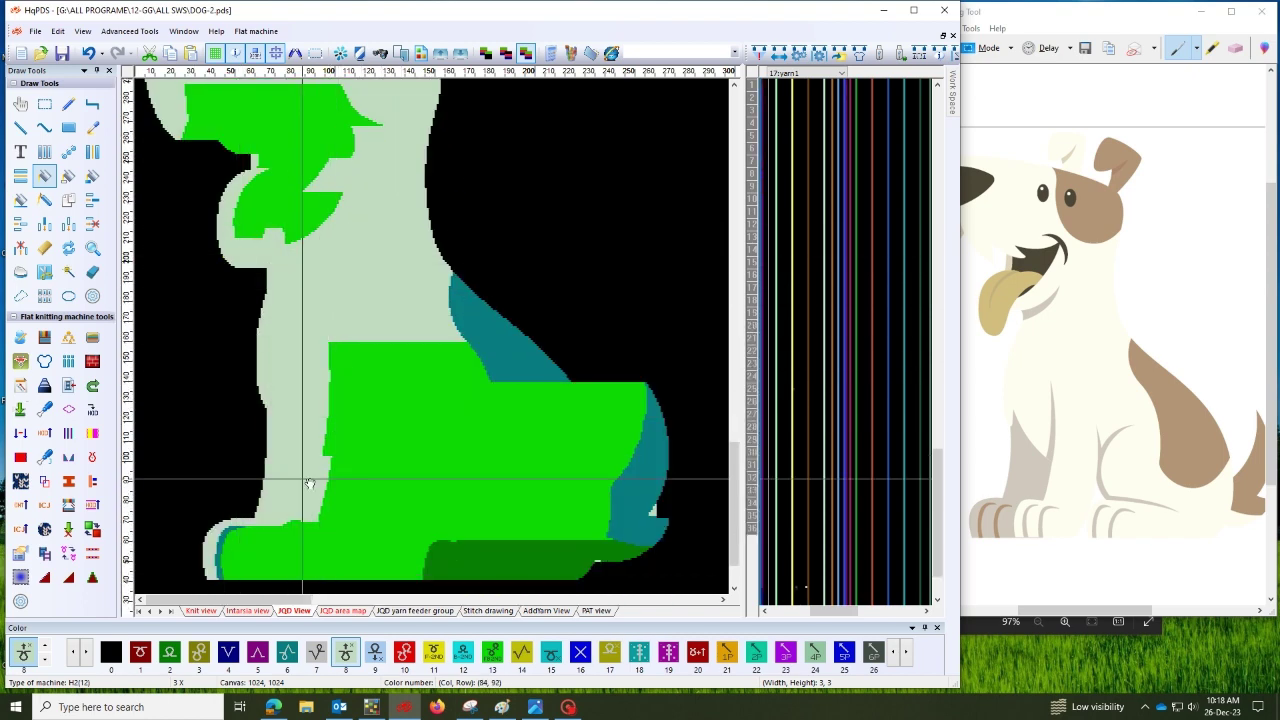
Fill the hind foot, the tail and the patch on the back with colour 8, undoing the stray fill of the body
left_click(577, 551)
left_click(634, 523)
left_click(539, 389)
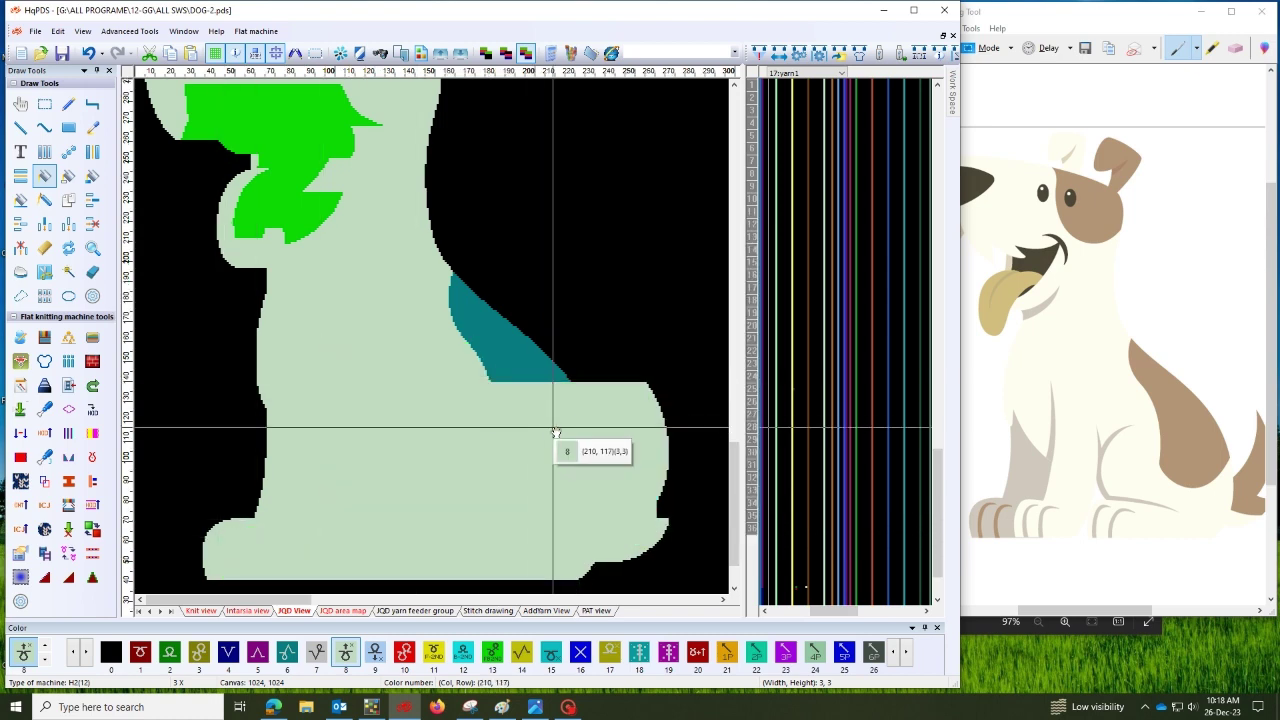
key("ctrl+z")
left_click(516, 370)
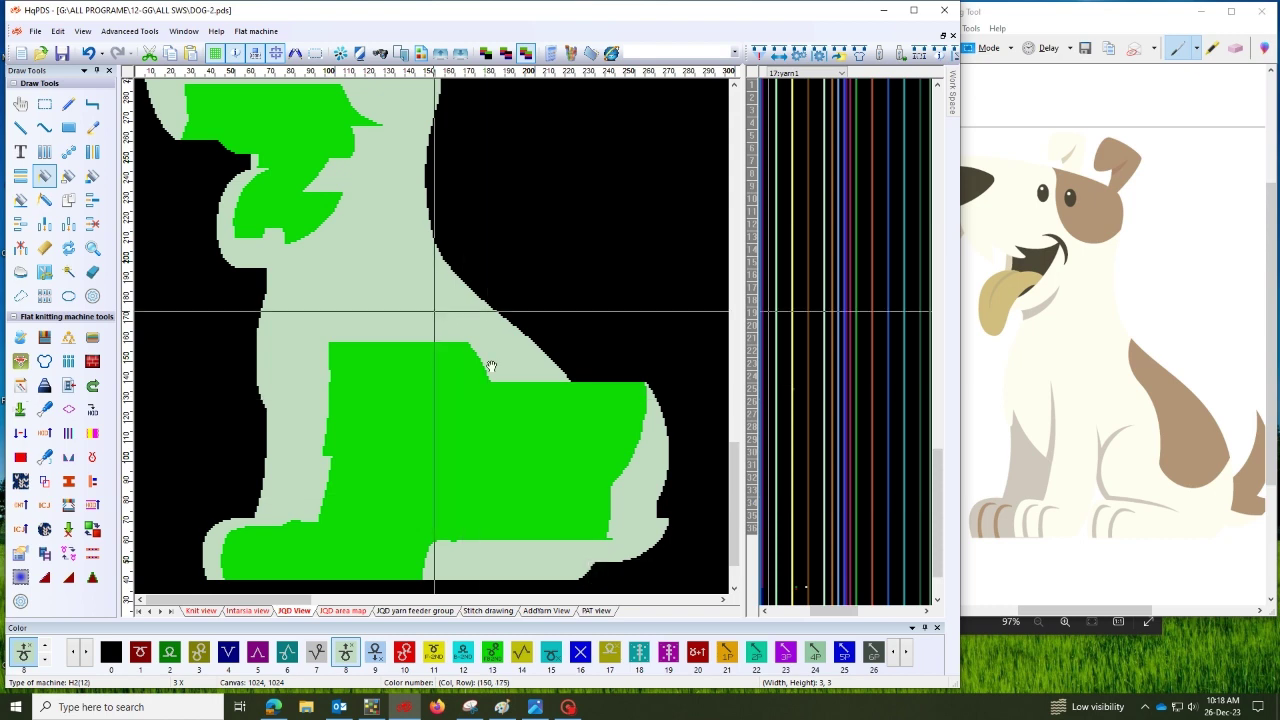
Review the whole dog in the jacquard view for areas still missing a fill
scroll(470, 367, "up", 3)
middle_click(351, 147)
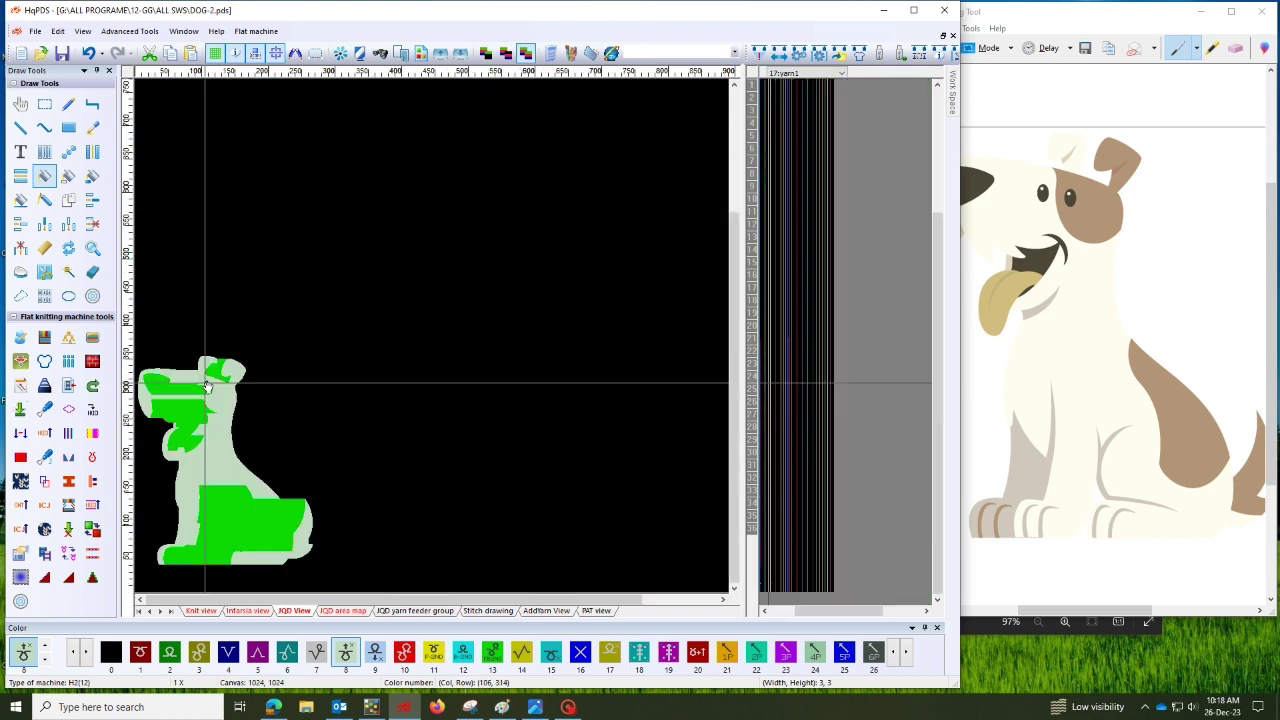
middle_click(206, 383)
left_click(467, 330)
middle_click(480, 368)
right_click(309, 334)
left_click_drag(307, 333, 324, 339)
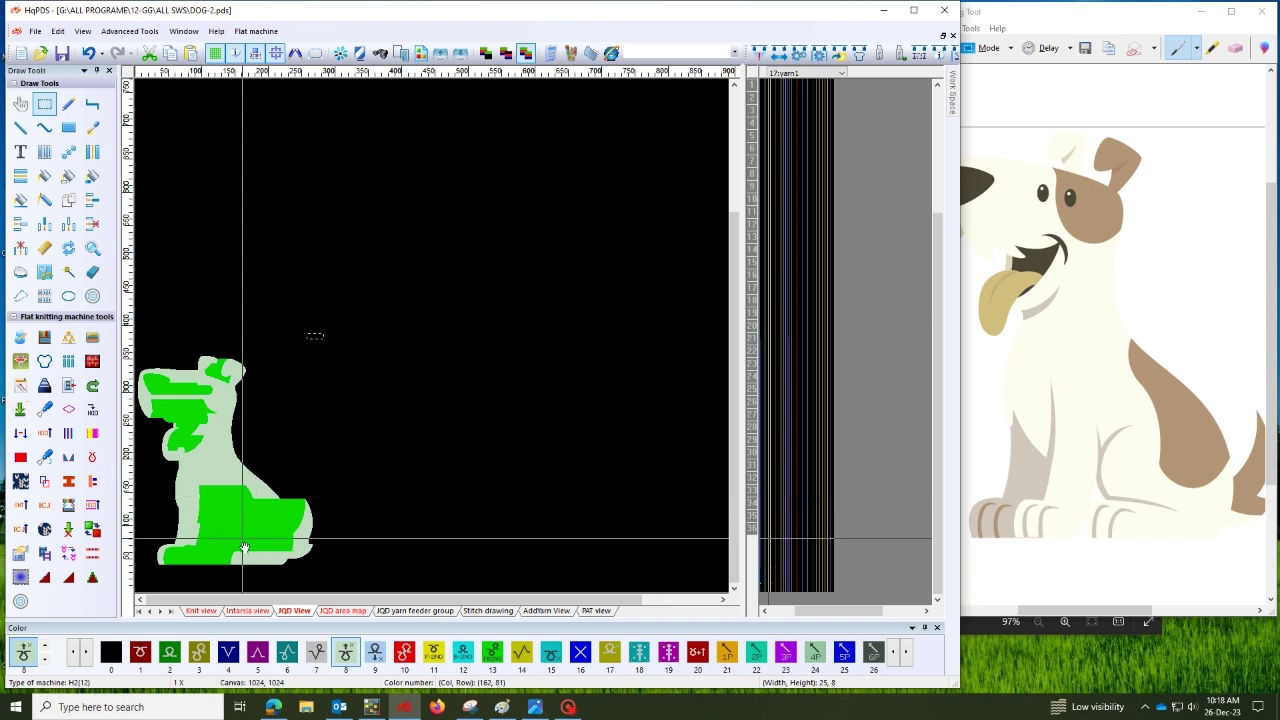
In the intarsia view, set row 39's weave mode to 171: Multicolor local JQD with 8: 1x1 mesh
left_click(250, 611)
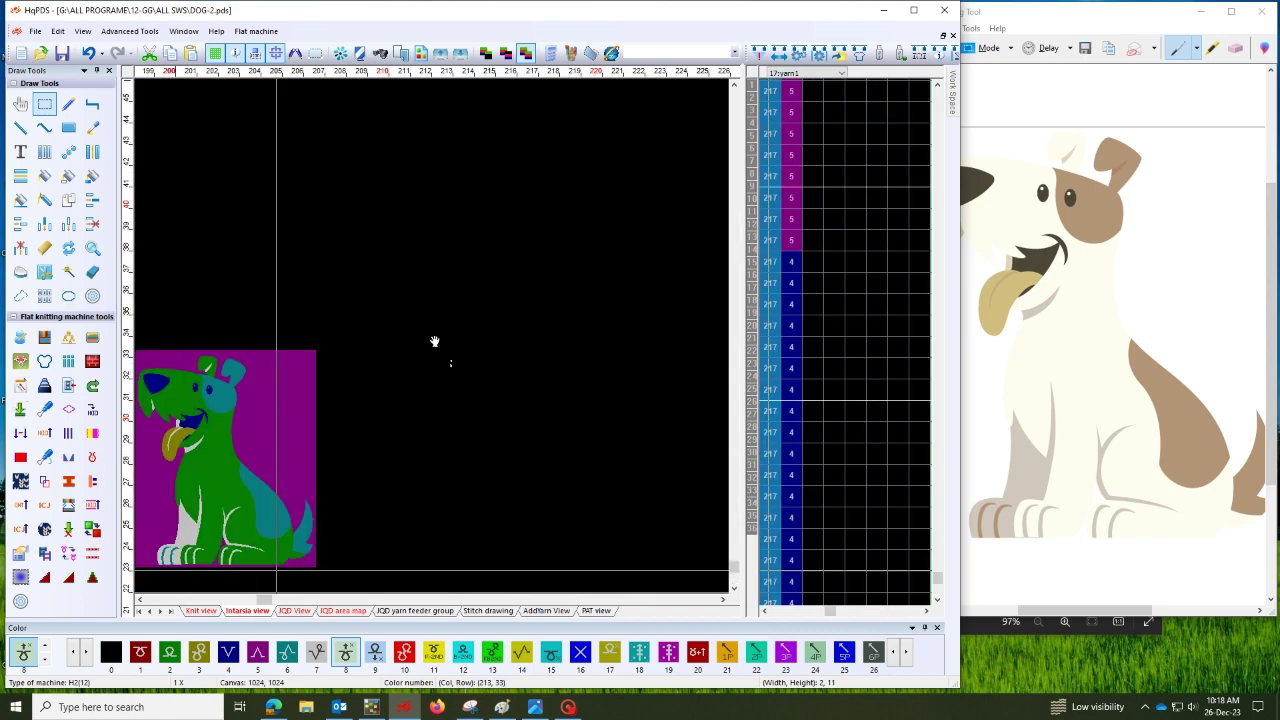
scroll(434, 340, "up", 5)
left_click_drag(476, 246, 504, 322)
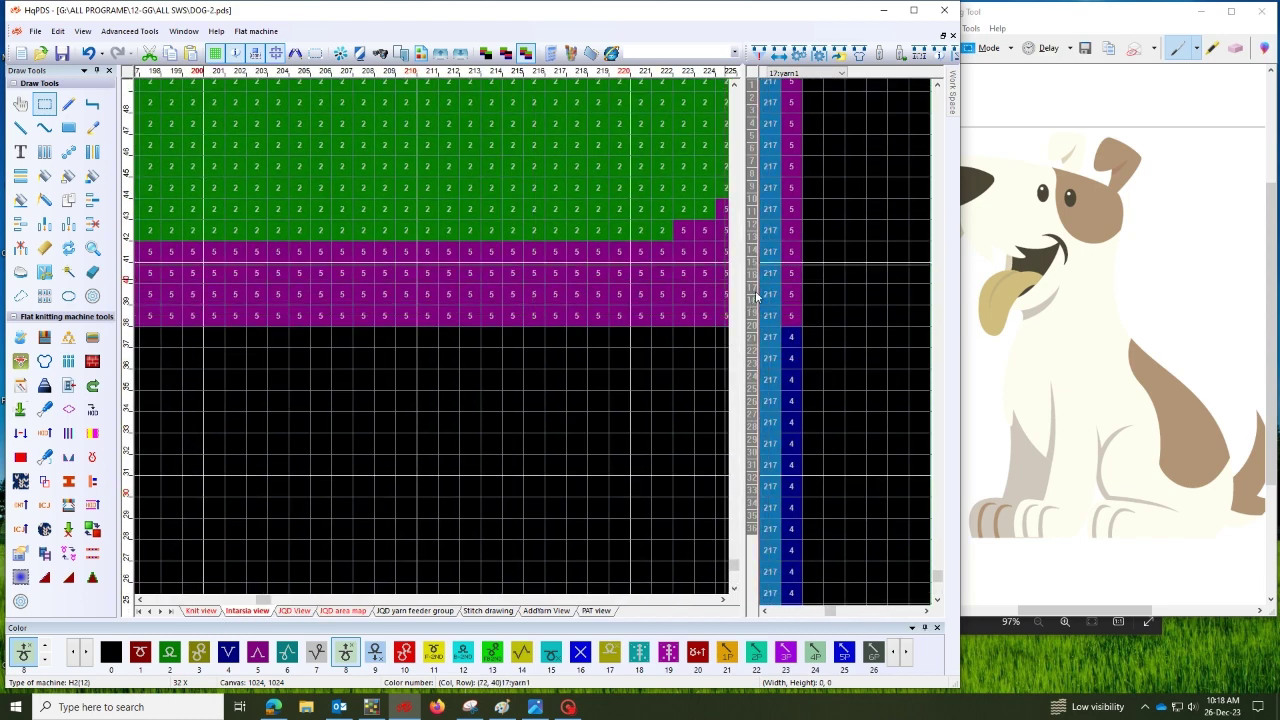
left_click(757, 283)
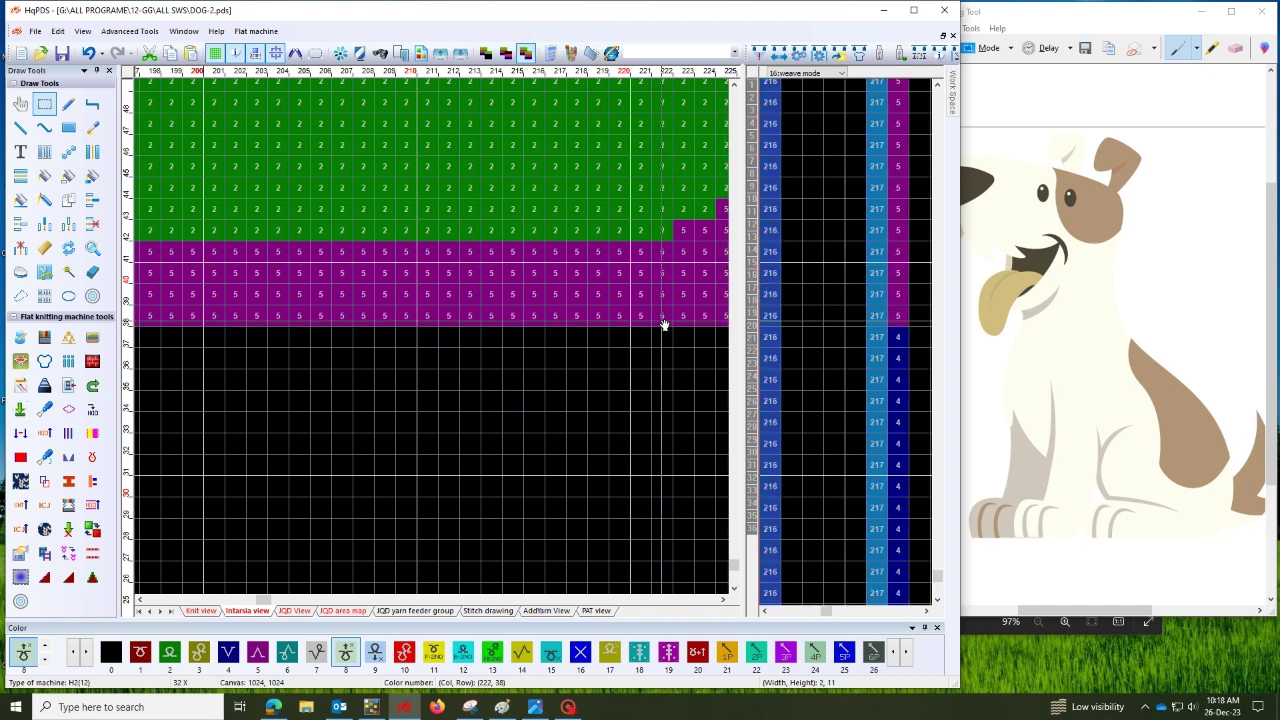
right_click(788, 305)
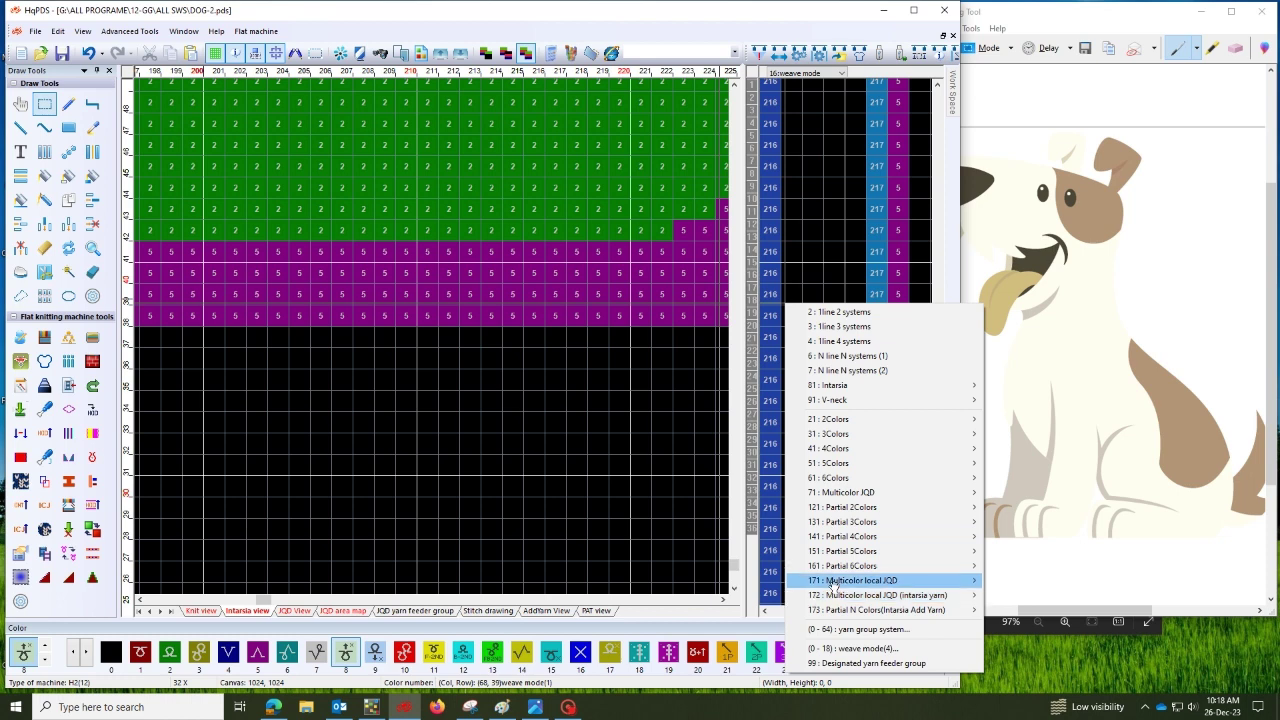
mouse_move(857, 583)
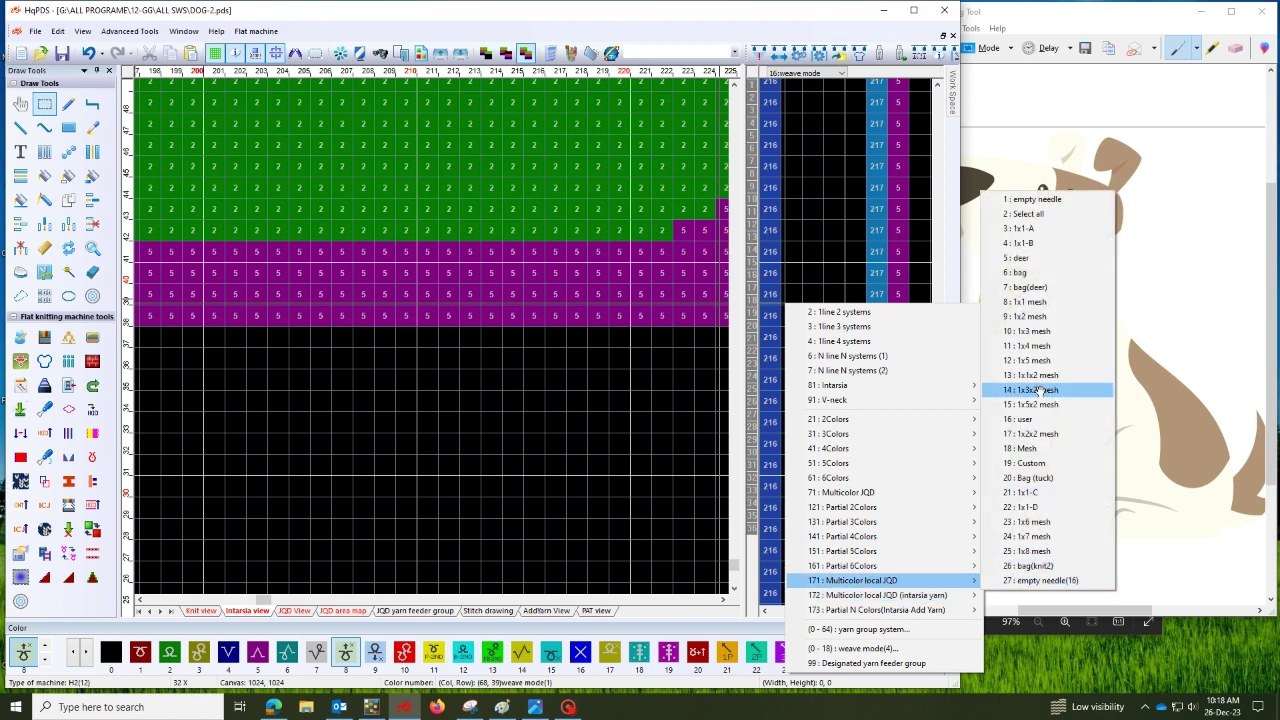
left_click(1048, 302)
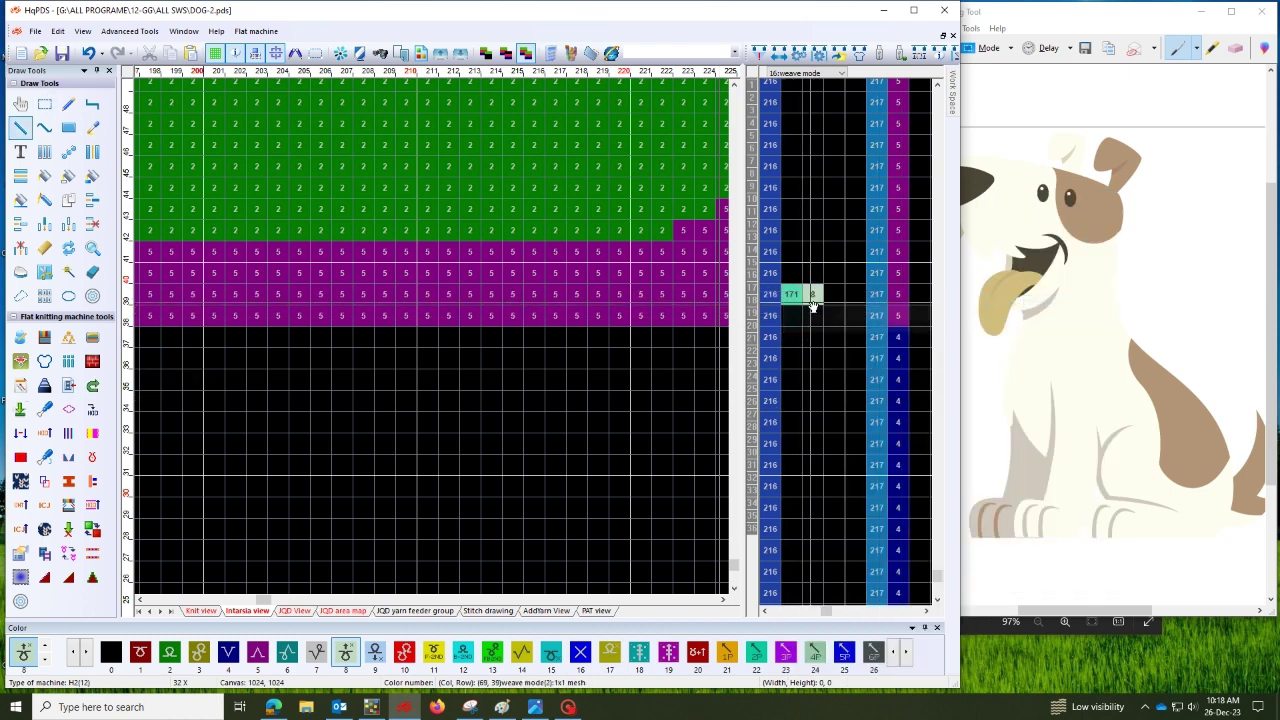
Enter 1 in row 39's third weave mode column and repeat the weave mode values up through the picture's rows
key("p")
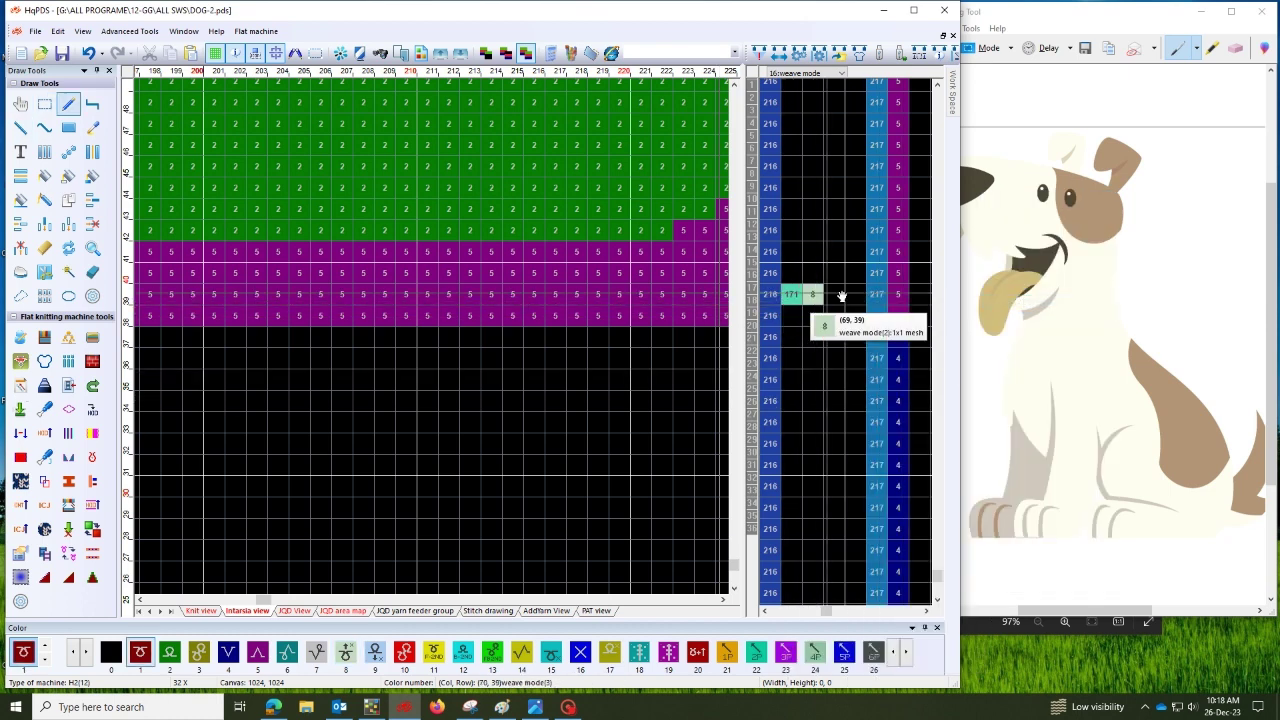
left_click(839, 293)
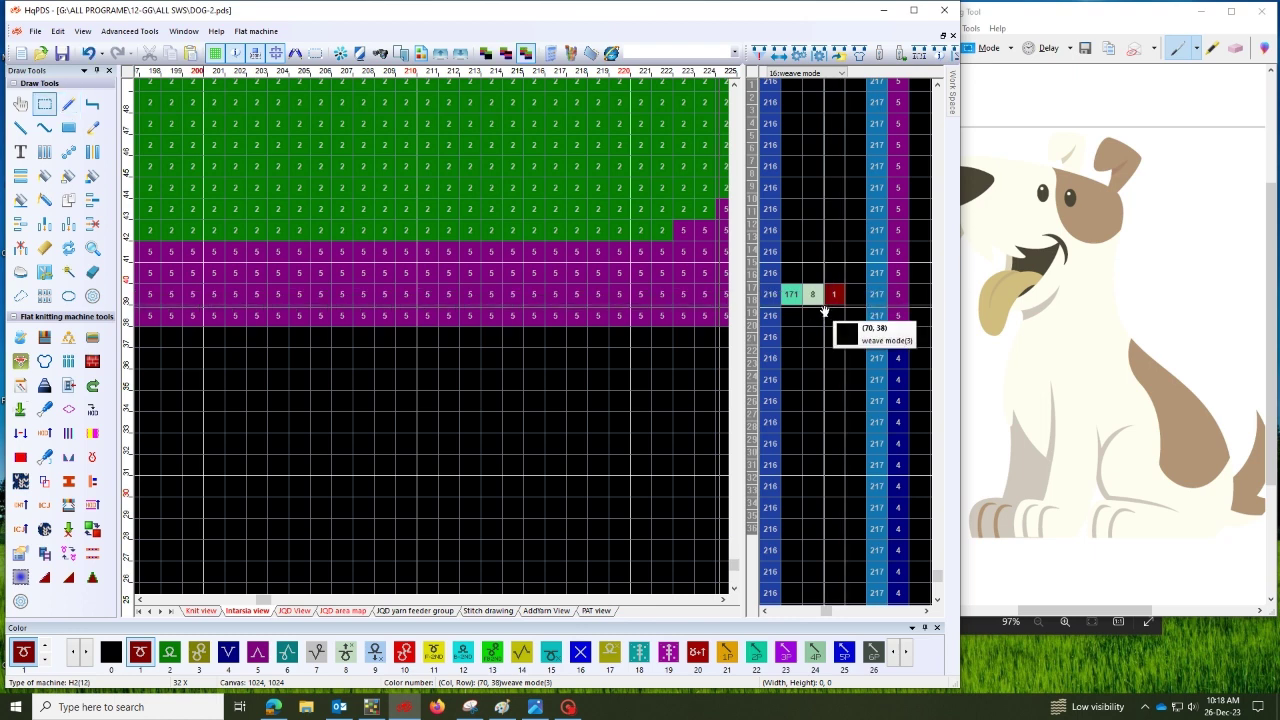
left_click_drag(812, 302, 826, 187)
left_click(854, 275)
key("a")
key("Home")
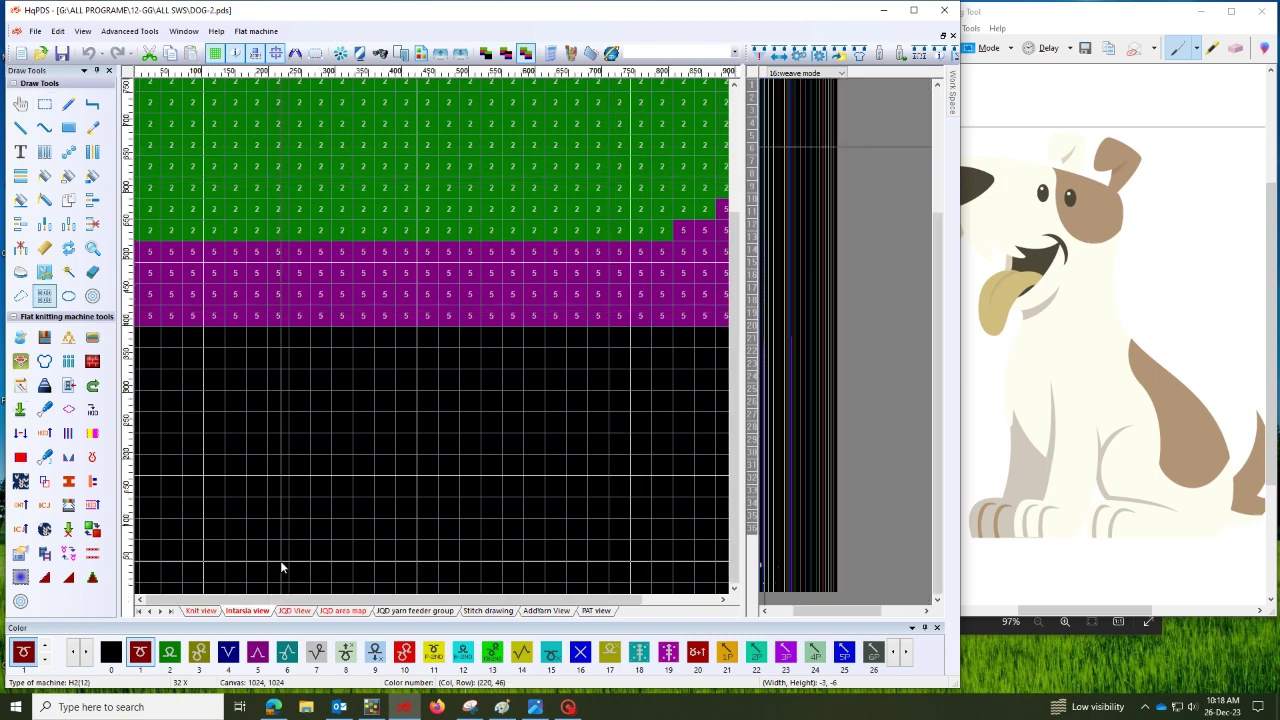
key("Home")
left_click(834, 221)
key("ctrl+0")
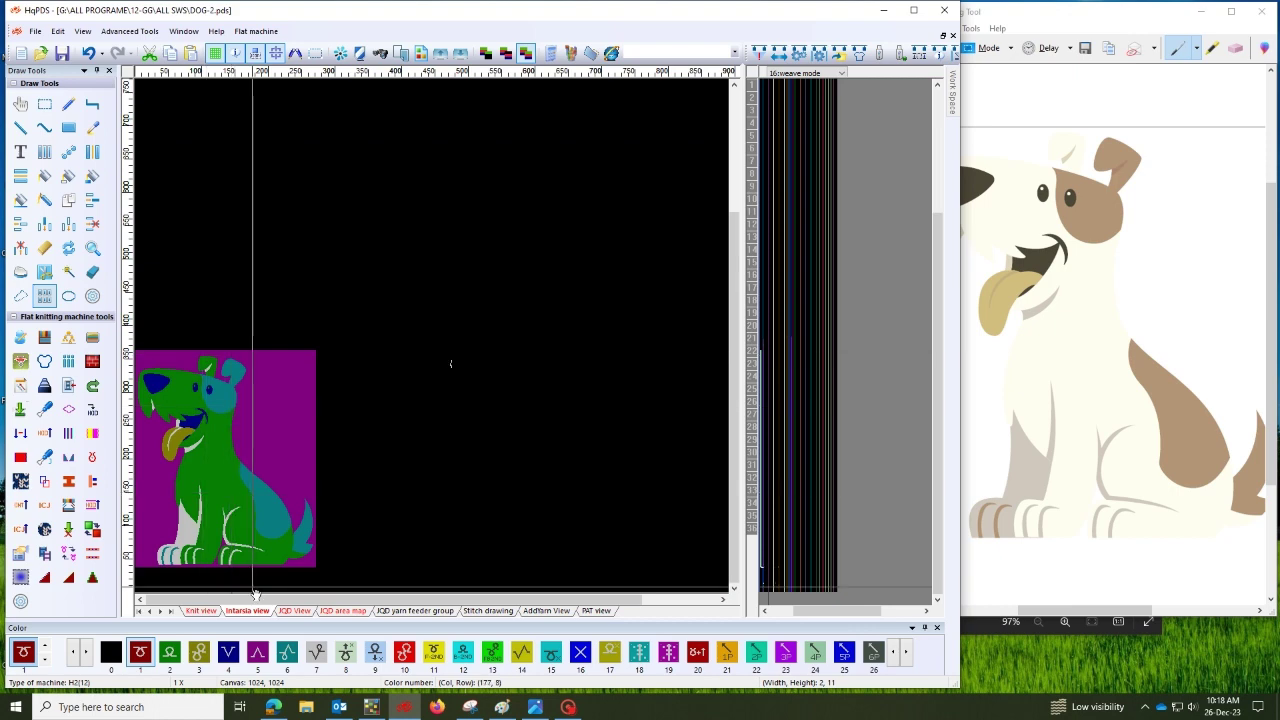
In the JQD area map, close off the gap between the back and the tail at row 140 and fill it with colour 6
left_click(285, 611)
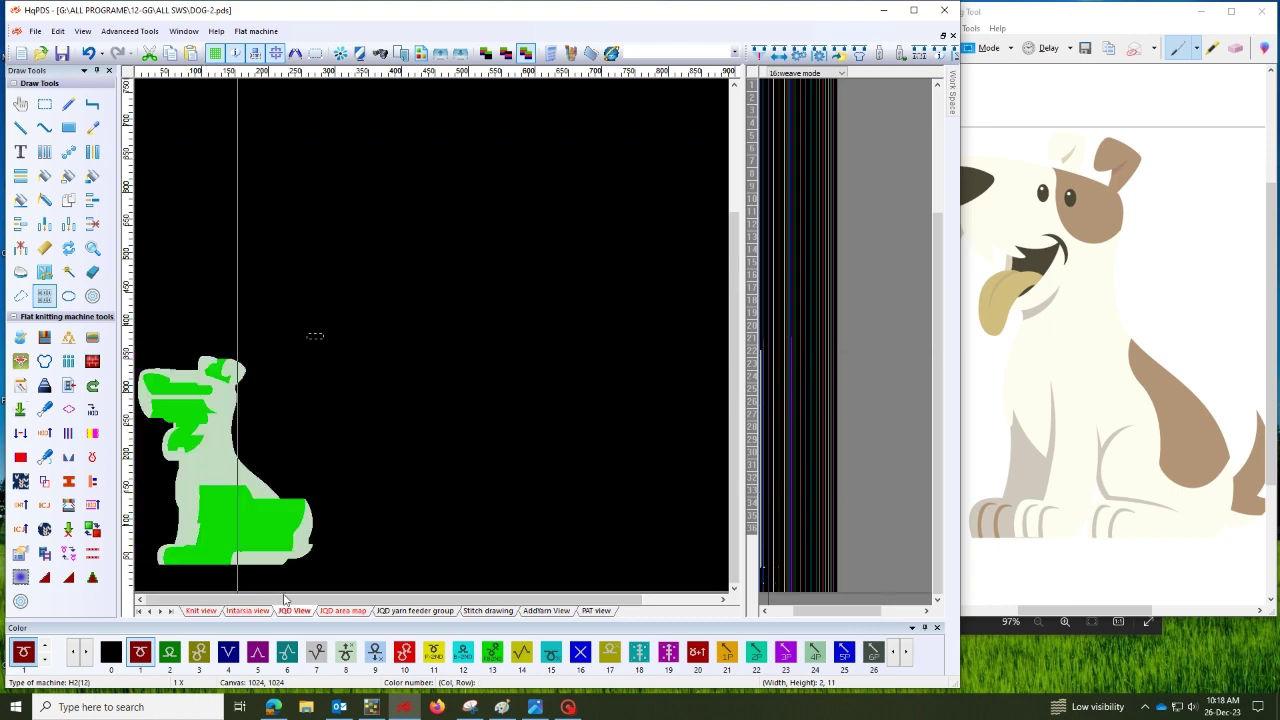
left_click(343, 611)
left_click_drag(414, 430, 421, 439)
scroll(300, 534, "up", 1)
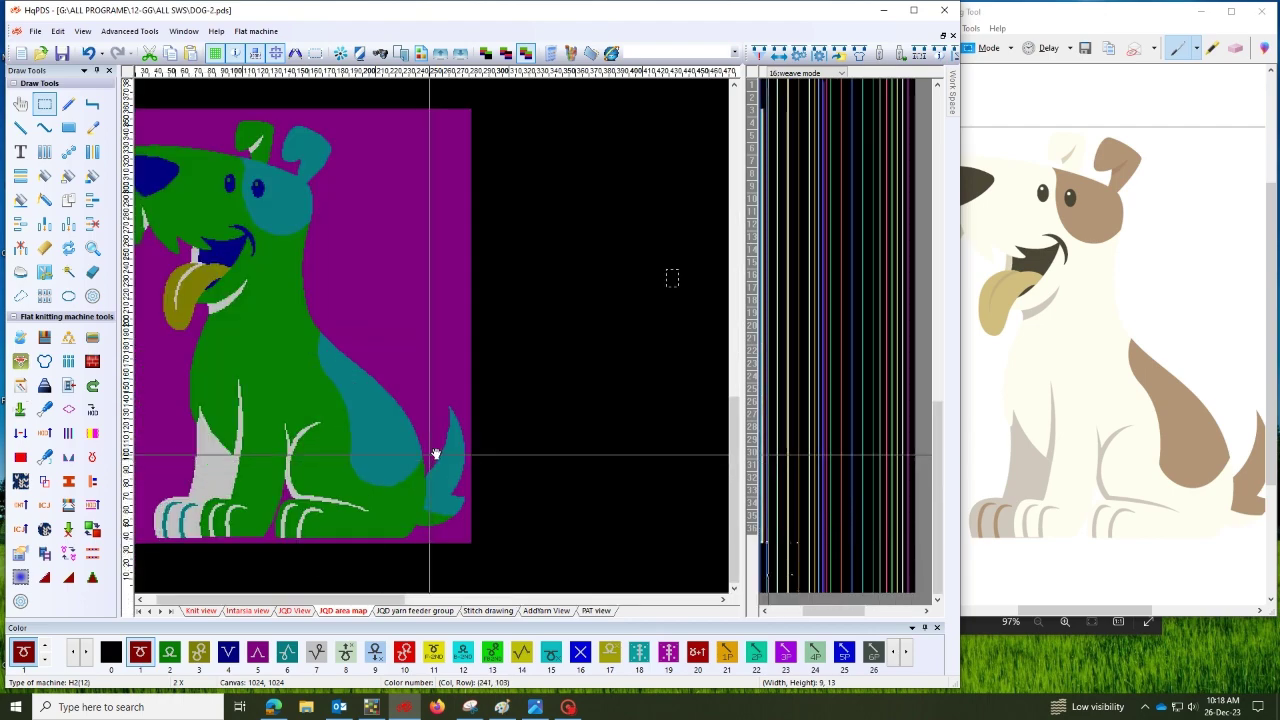
scroll(420, 368, "up", 1)
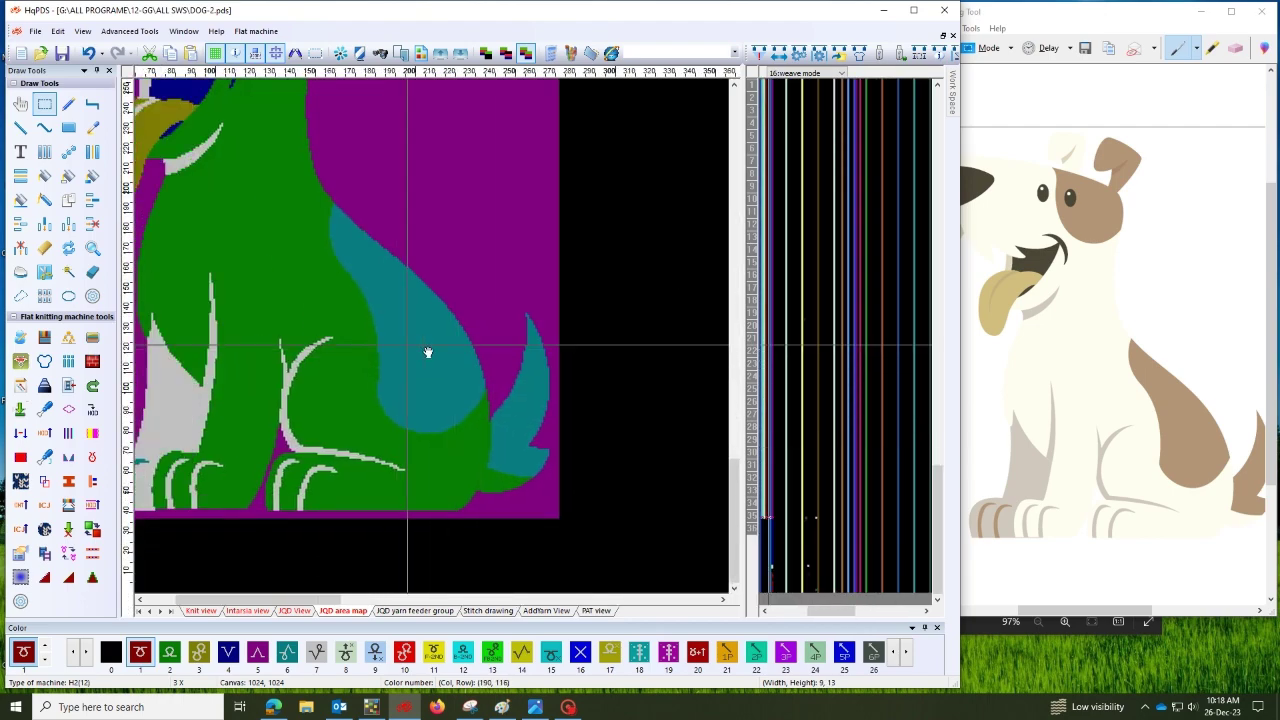
scroll(428, 352, "up", 4)
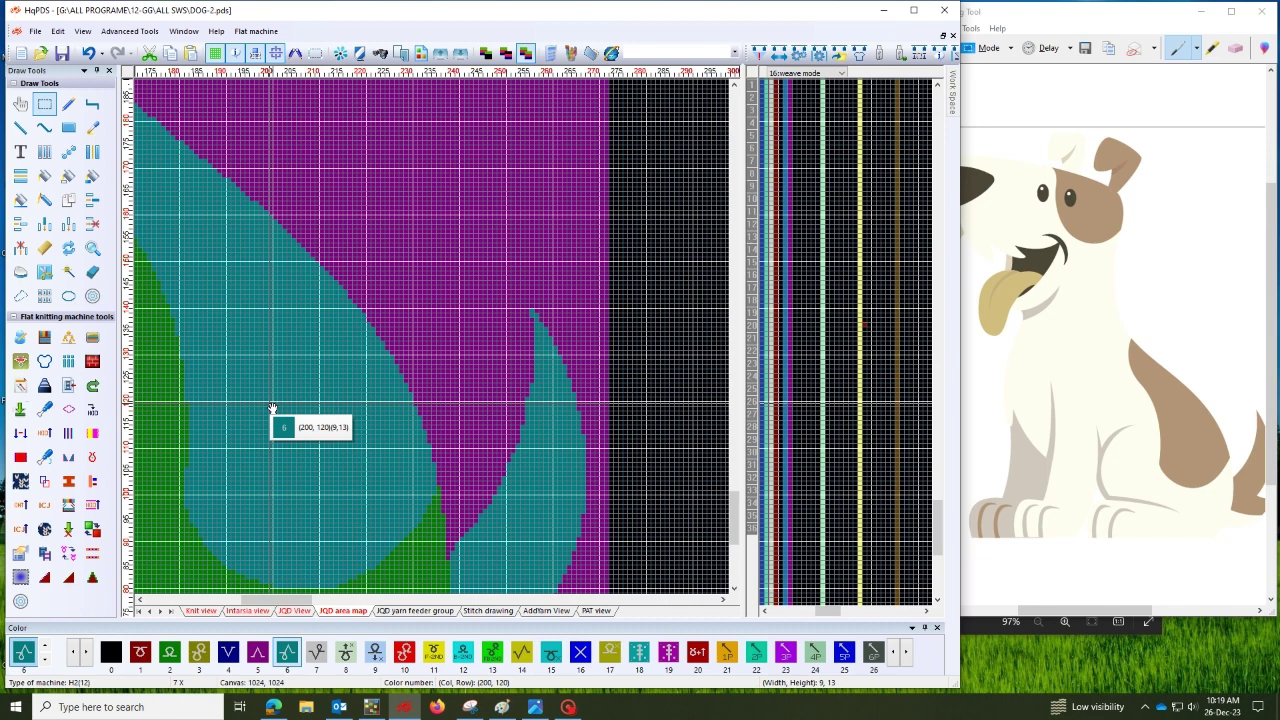
key("f")
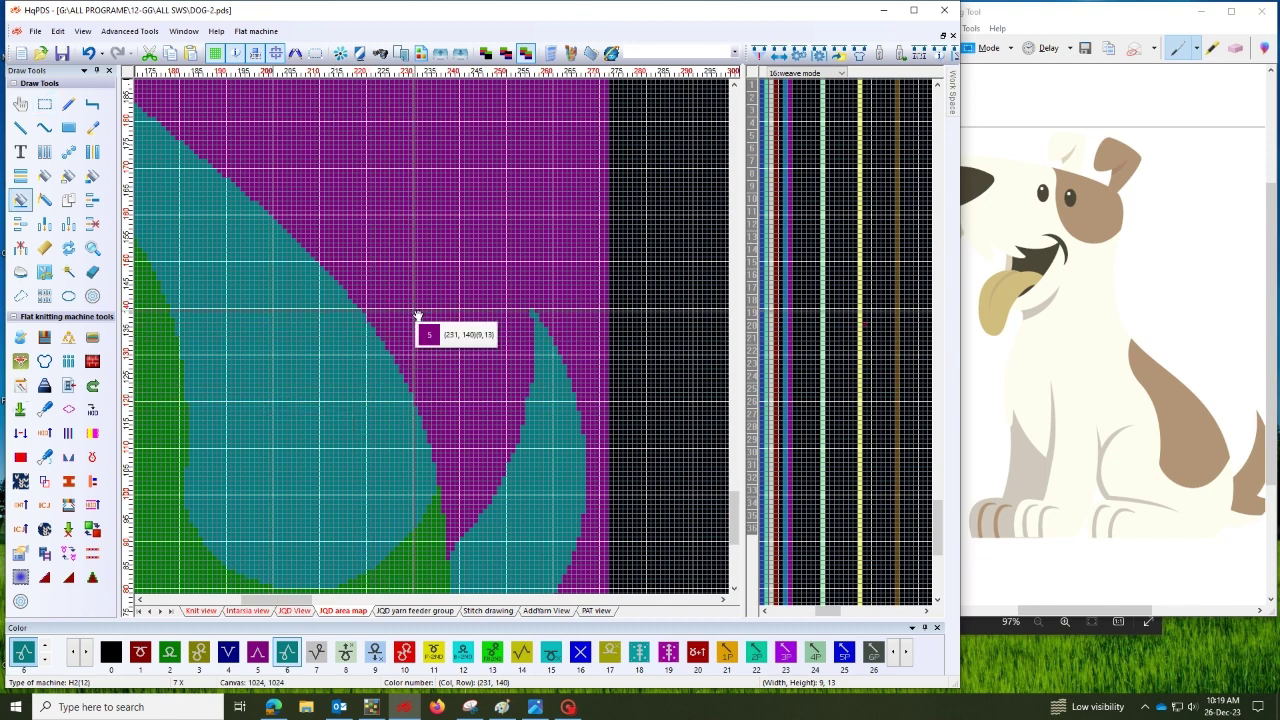
left_click(440, 360)
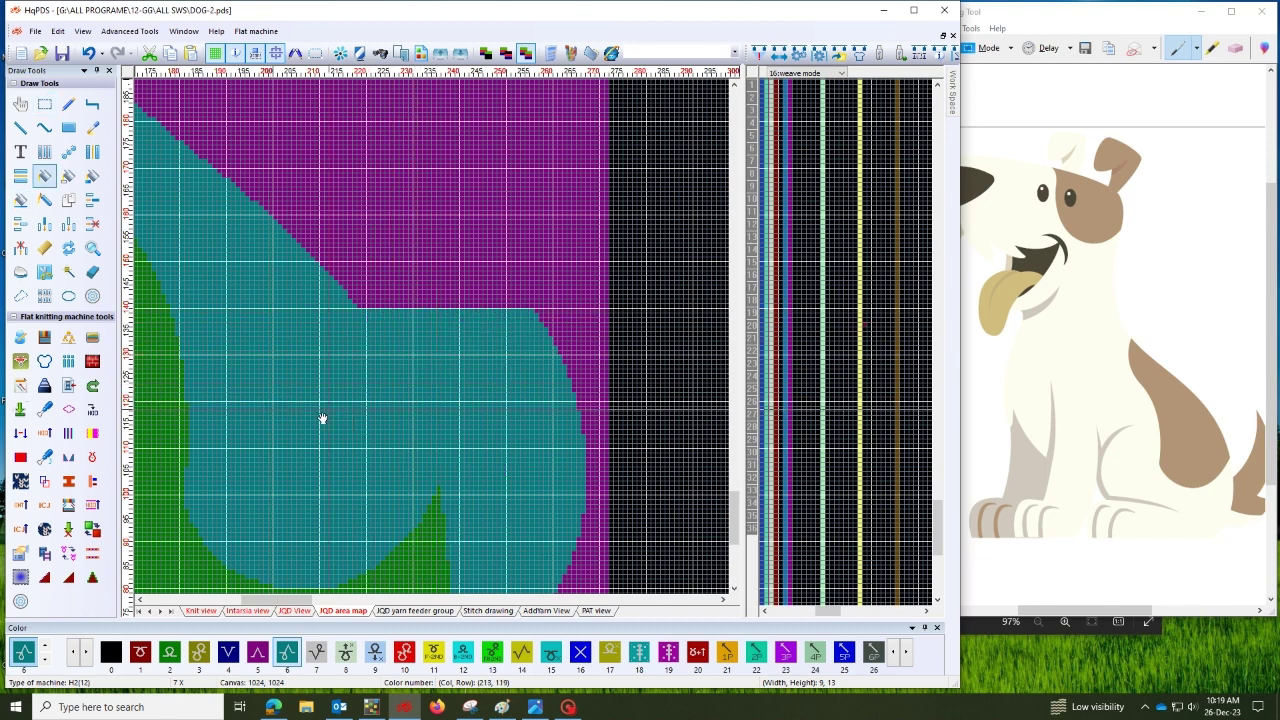
Close off the background gap between the front and hind feet and fill it with colour 2
scroll(320, 417, "down", 5)
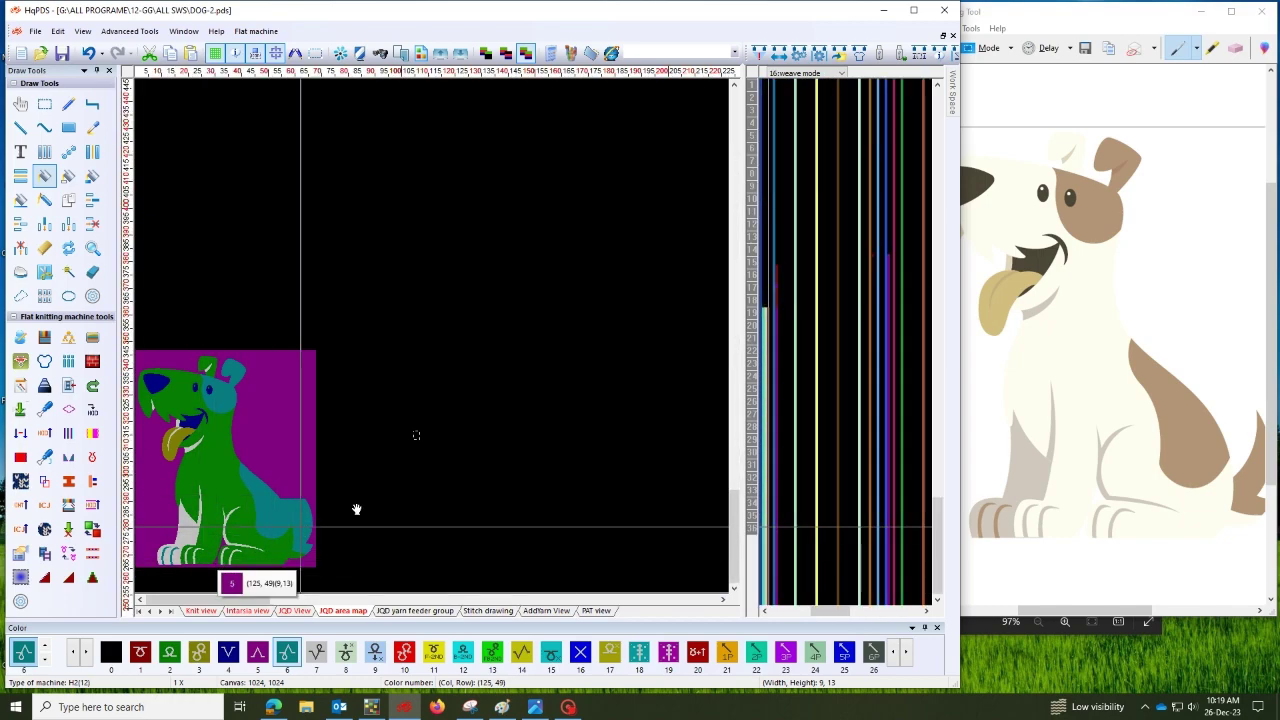
scroll(220, 560, "up", 6)
scroll(434, 342, "up", 1)
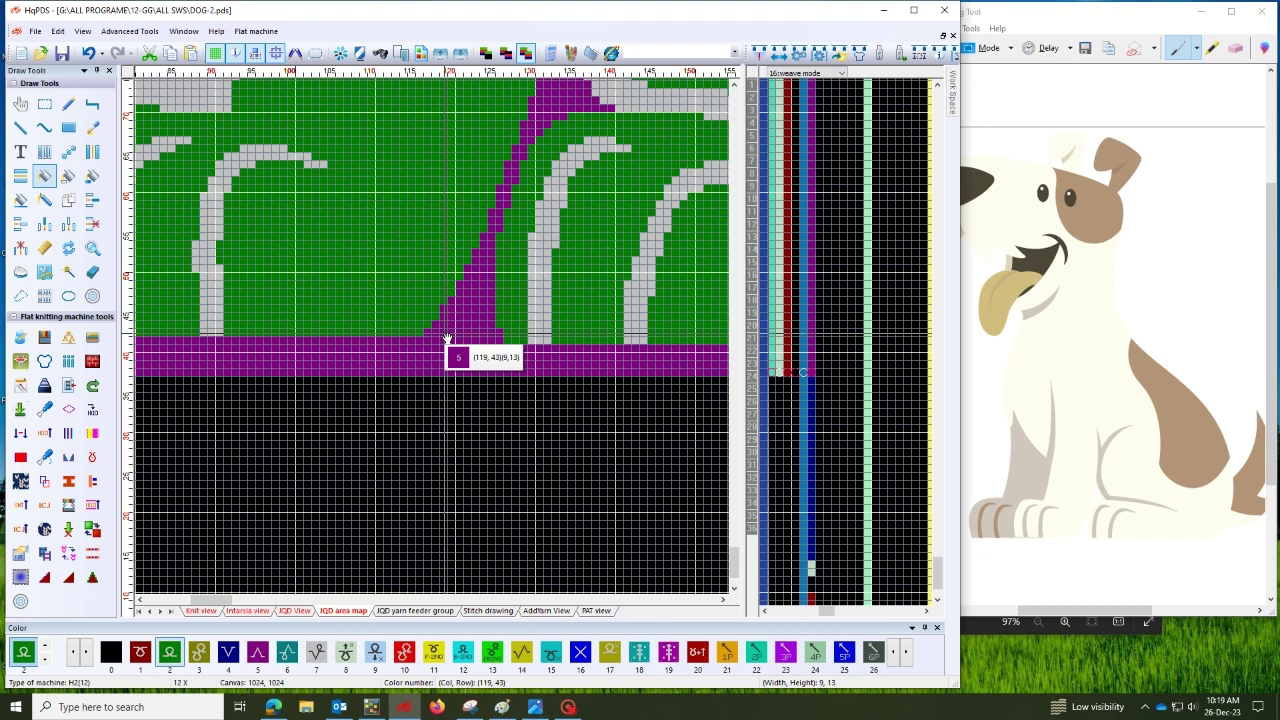
key("f")
left_click(447, 336)
scroll(472, 298, "down", 7)
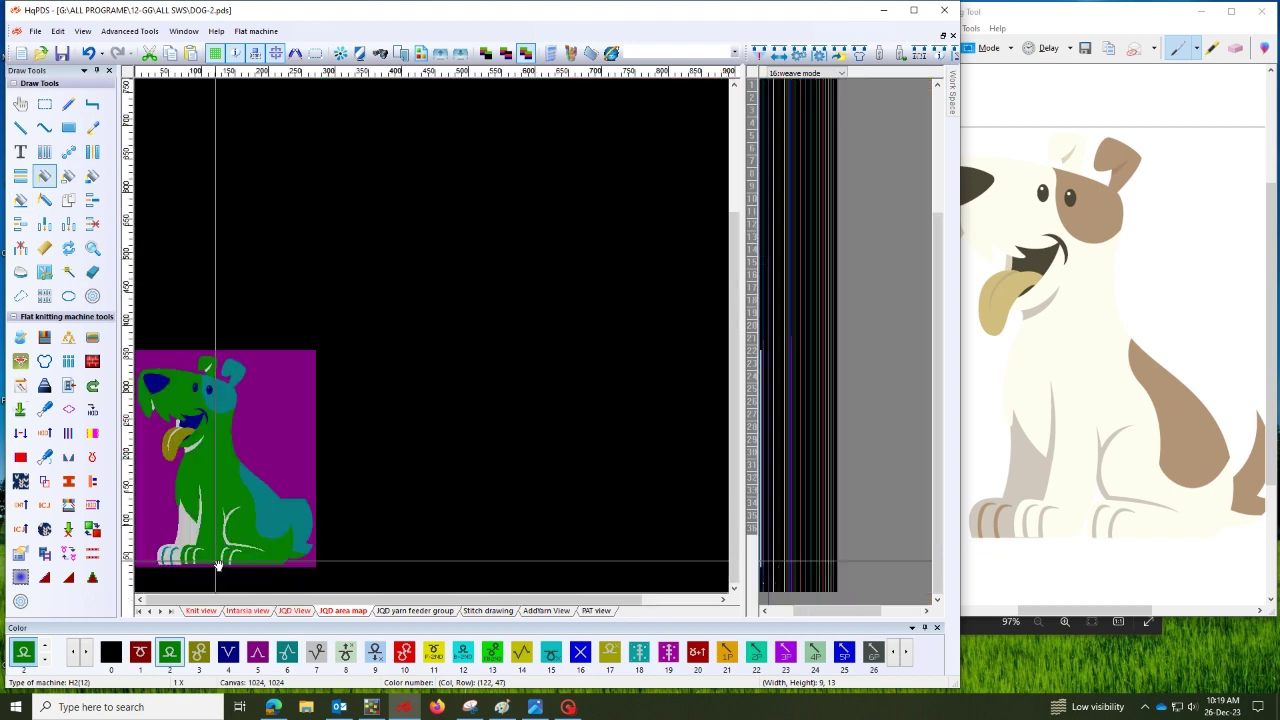
Fill the background notch beside the grey mark in the muzzle's lower edge with colour 2
scroll(312, 342, "up", 4)
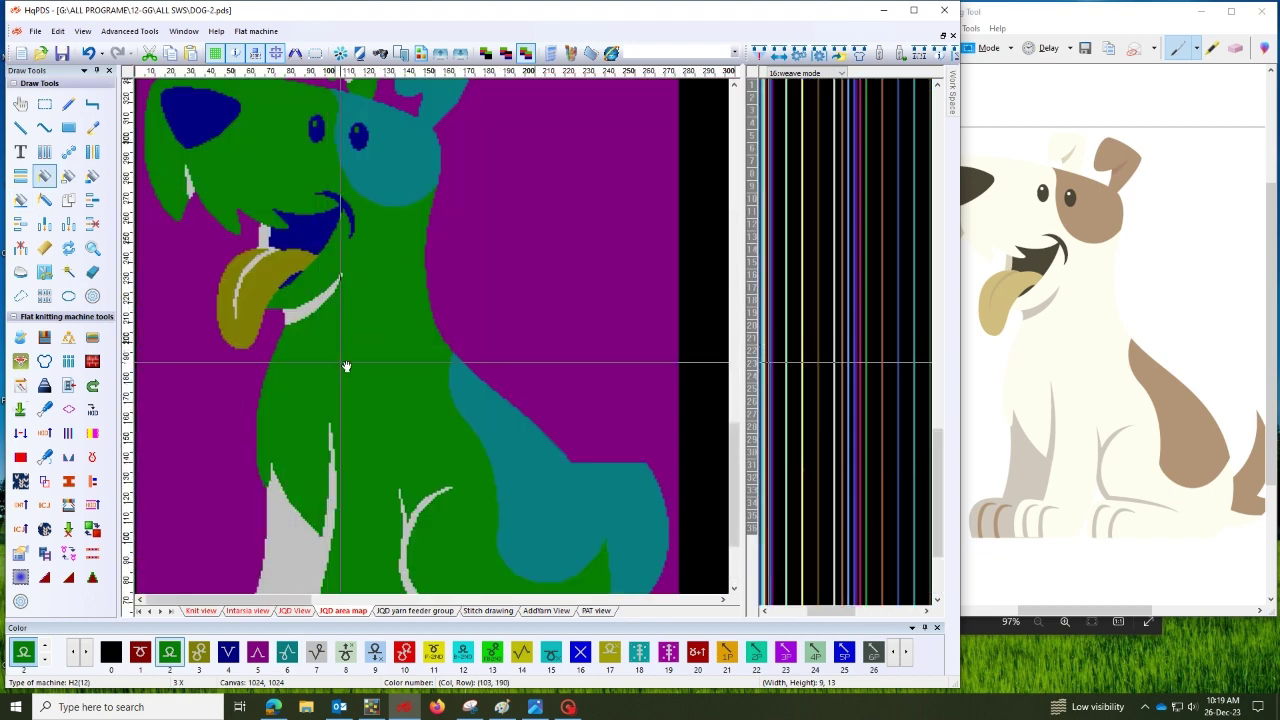
scroll(310, 342, "up", 4)
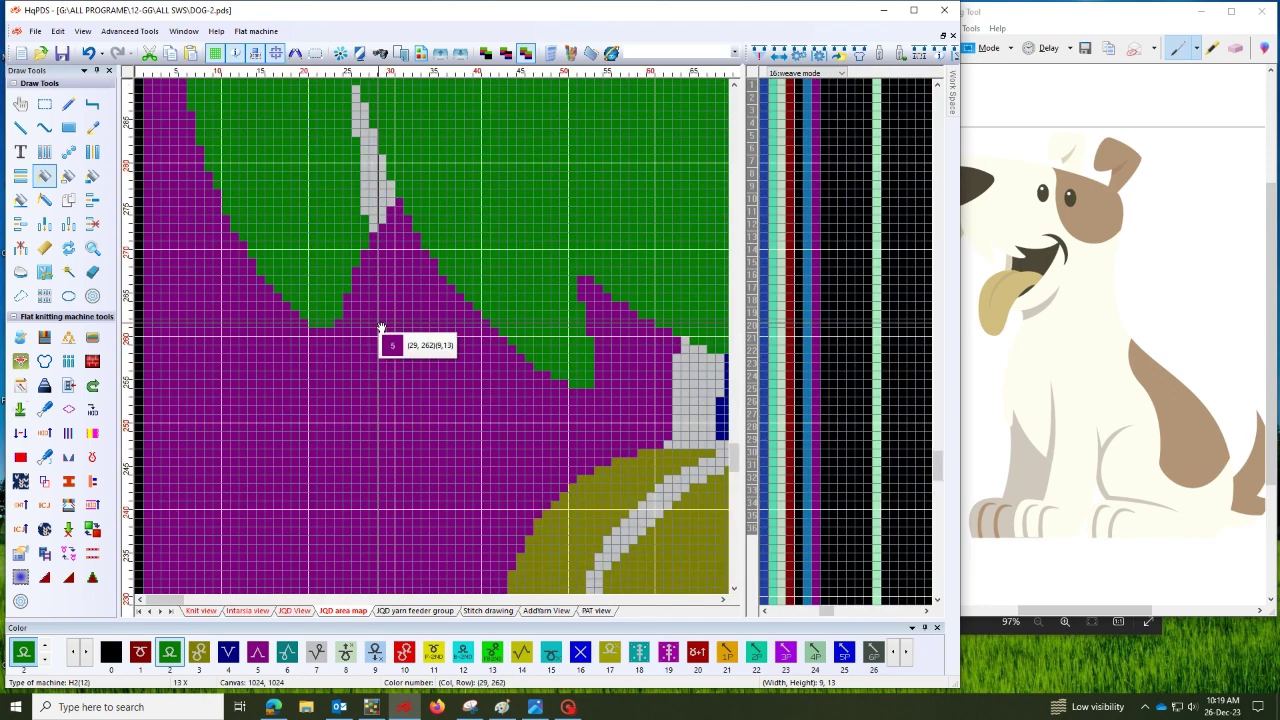
scroll(385, 314, "down", 7)
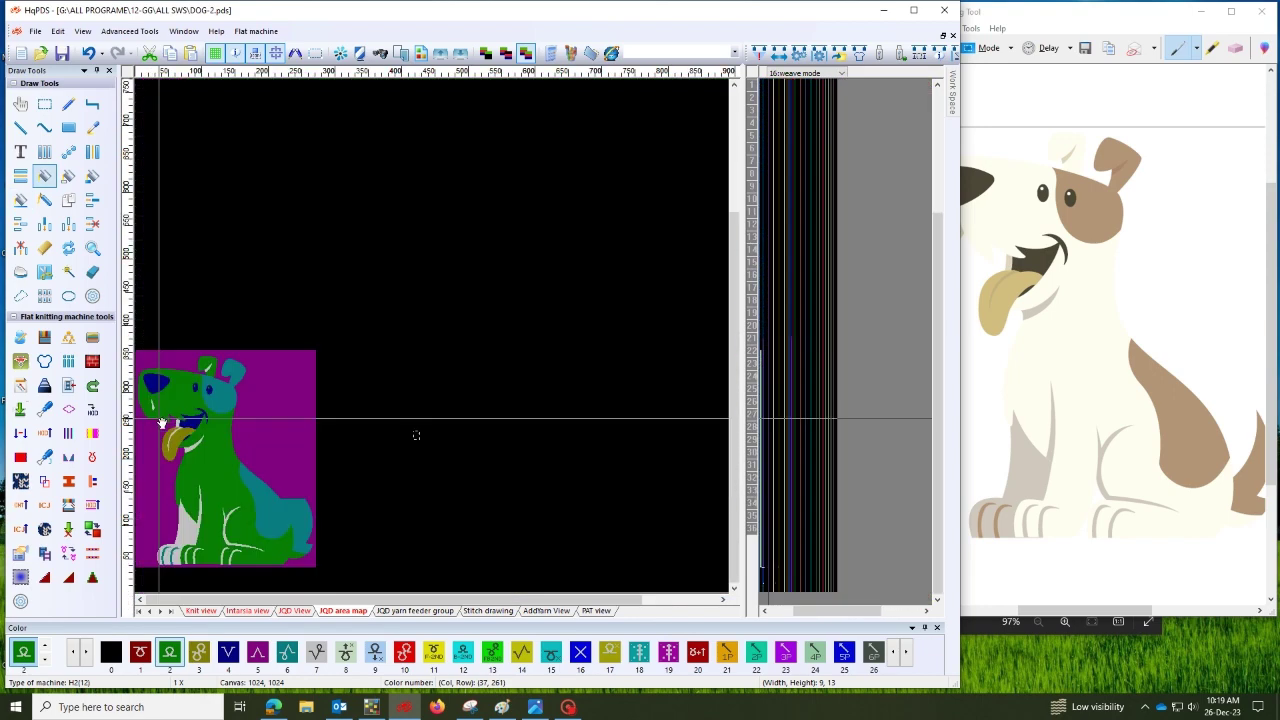
scroll(264, 342, "up", 8)
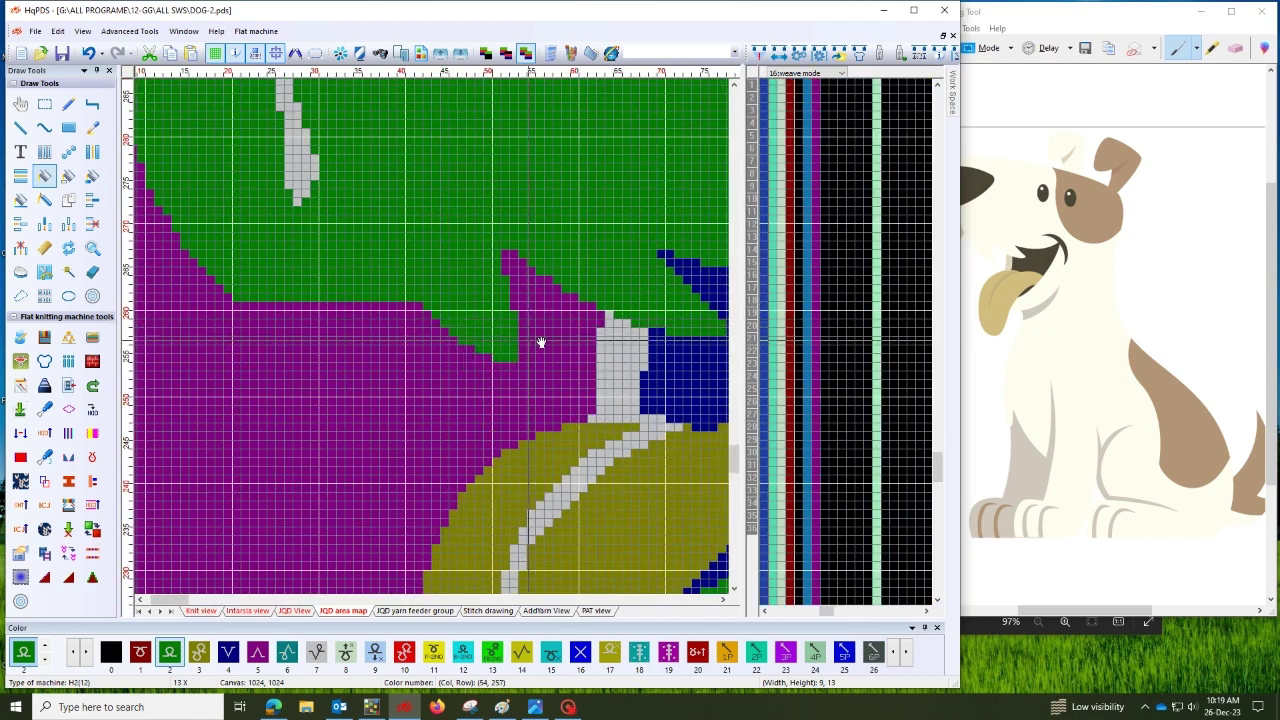
In the JQD area map, close off the background spike beside the grey tooth at row 258 and fill it with colour 2
left_click_drag(540, 342, 382, 331)
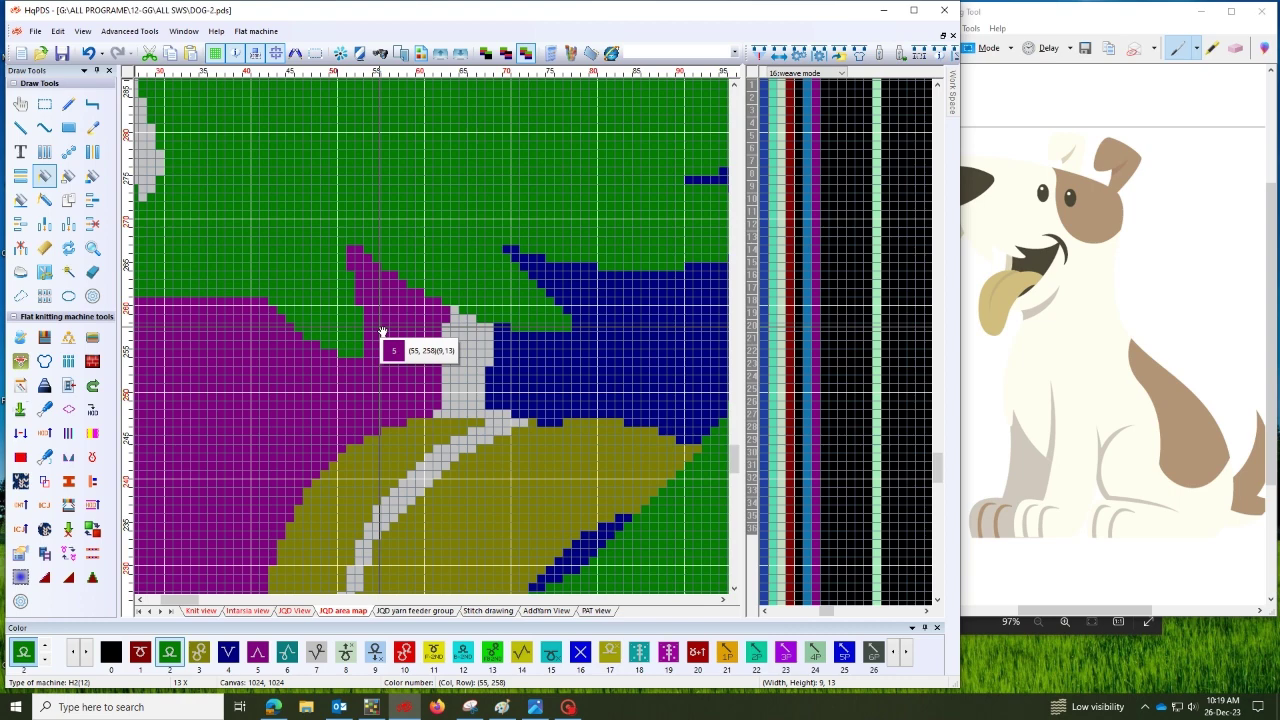
left_click(380, 327)
key("f")
left_click(390, 319)
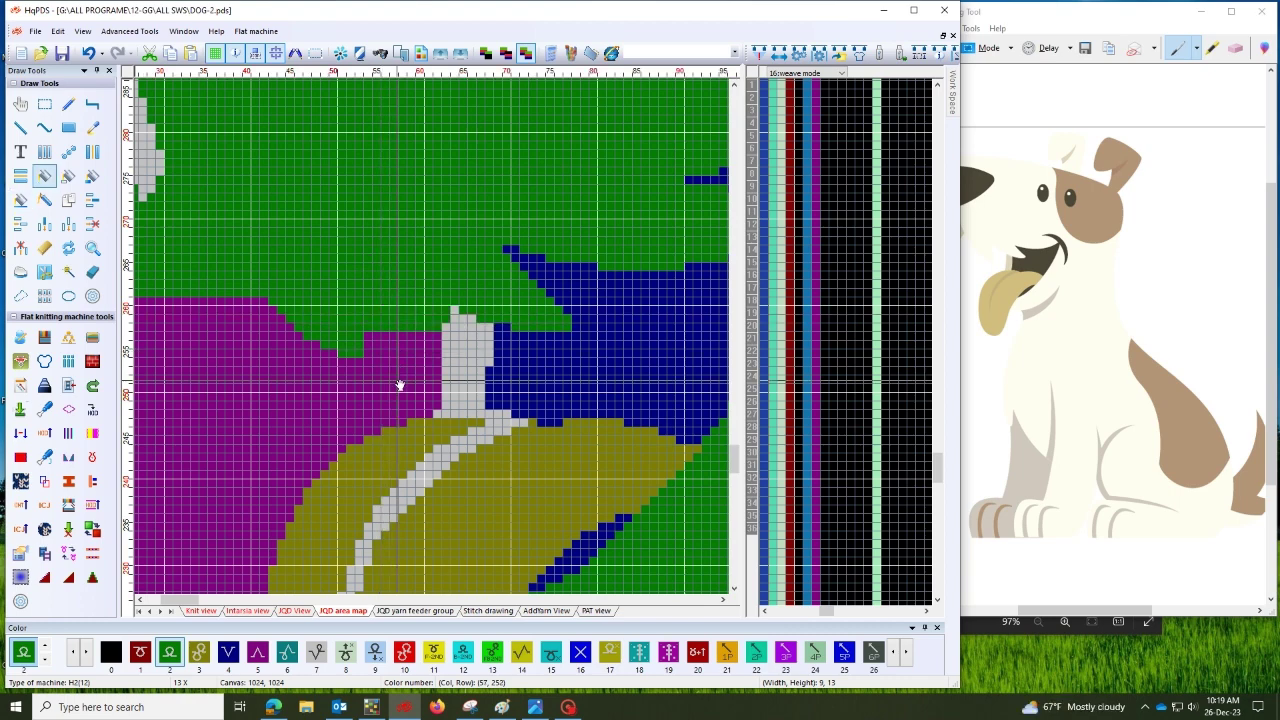
Close off the background gap between the two ears at row 326 and fill the area below it with colour 6
scroll(400, 383, "down", 8)
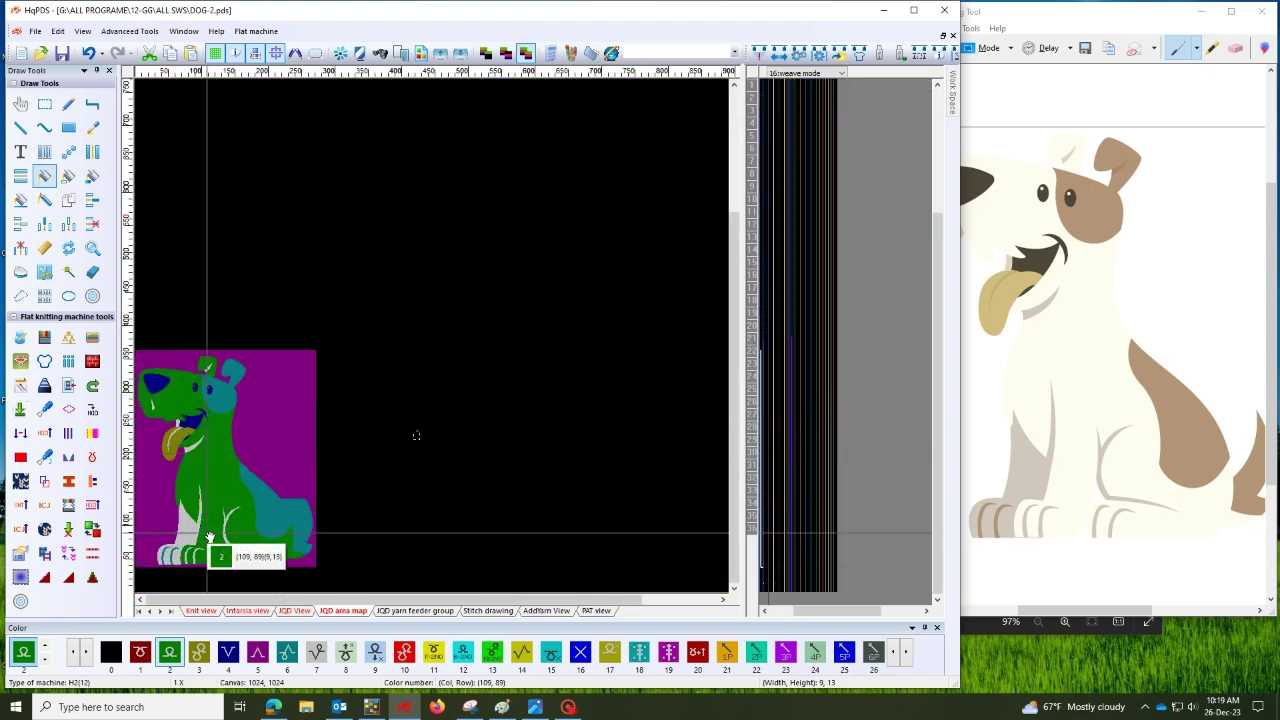
scroll(271, 463, "up", 3)
scroll(403, 322, "up", 10)
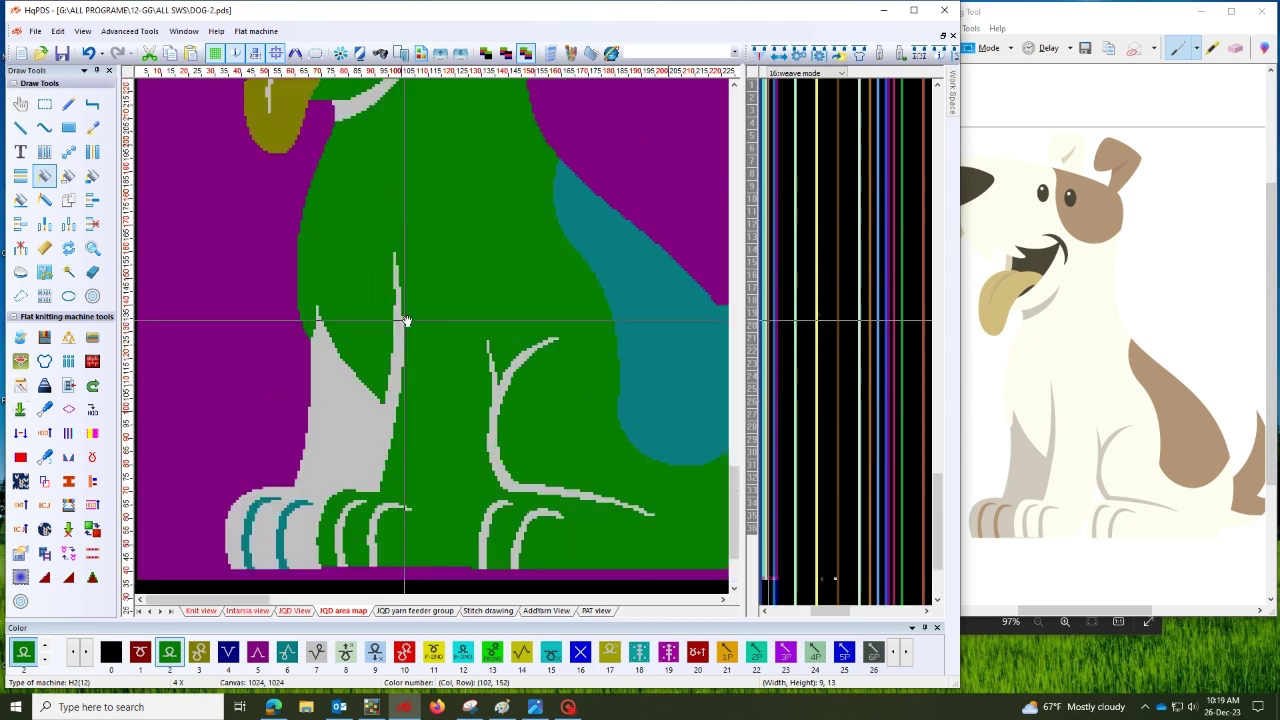
scroll(405, 332, "up", 5)
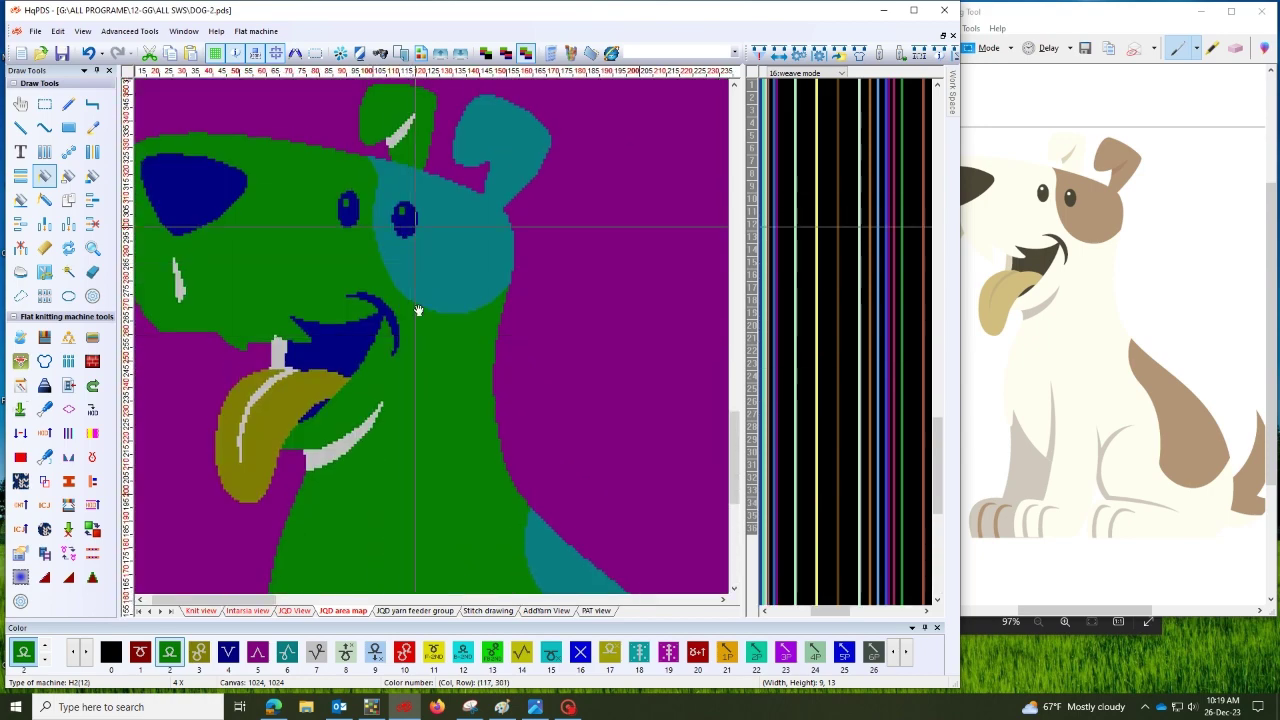
scroll(460, 281, "up", 5)
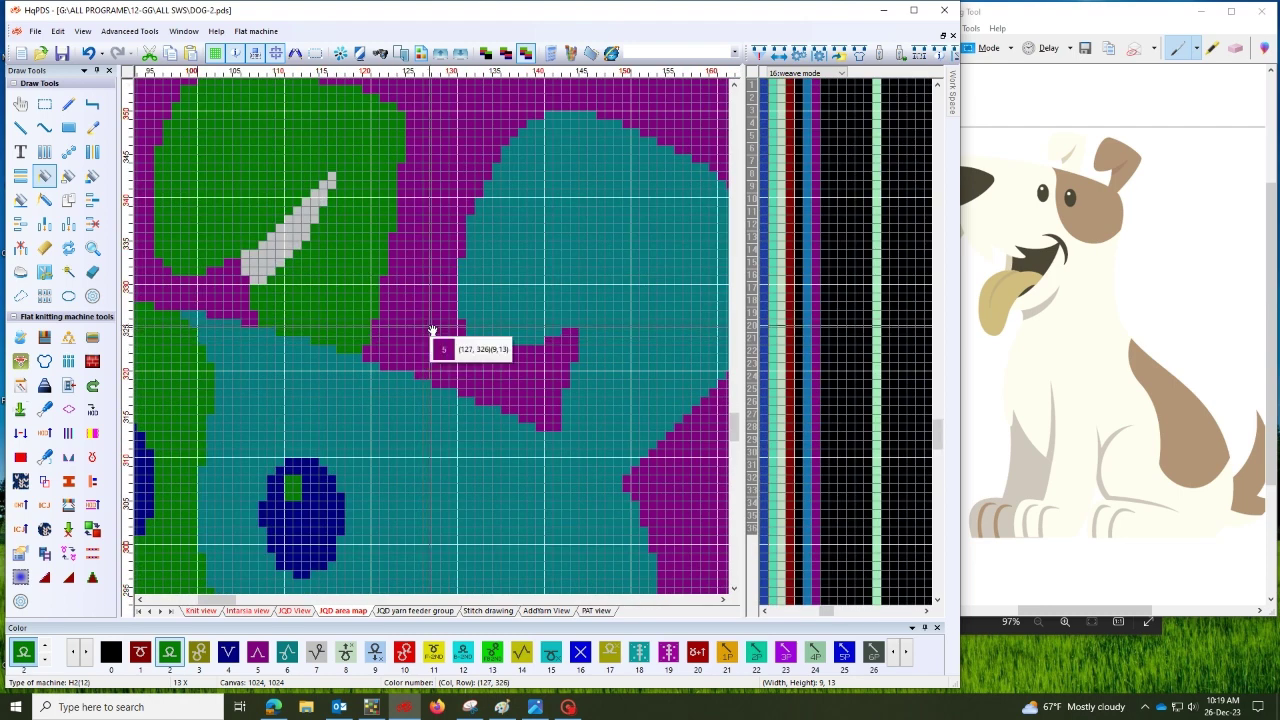
key("h")
left_click(432, 330)
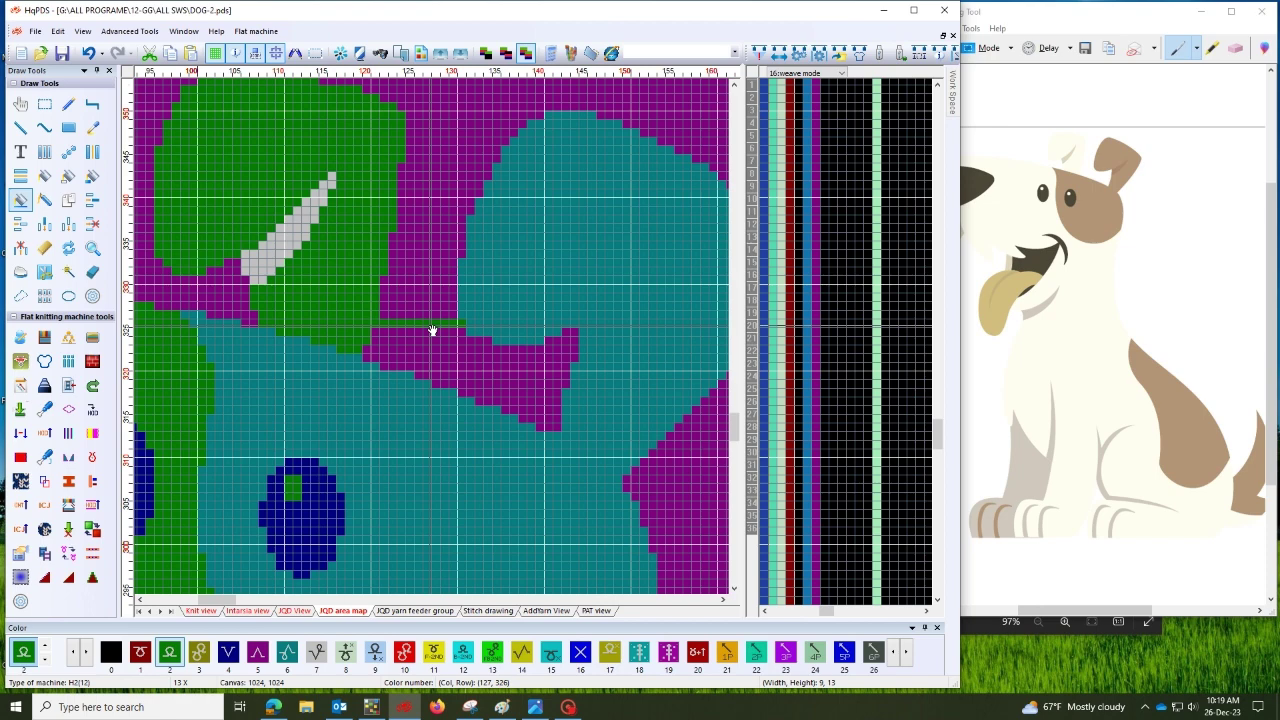
key("ctrl+z")
key("6")
left_click(432, 330)
key("f")
left_click(436, 364)
scroll(436, 364, "down", 5)
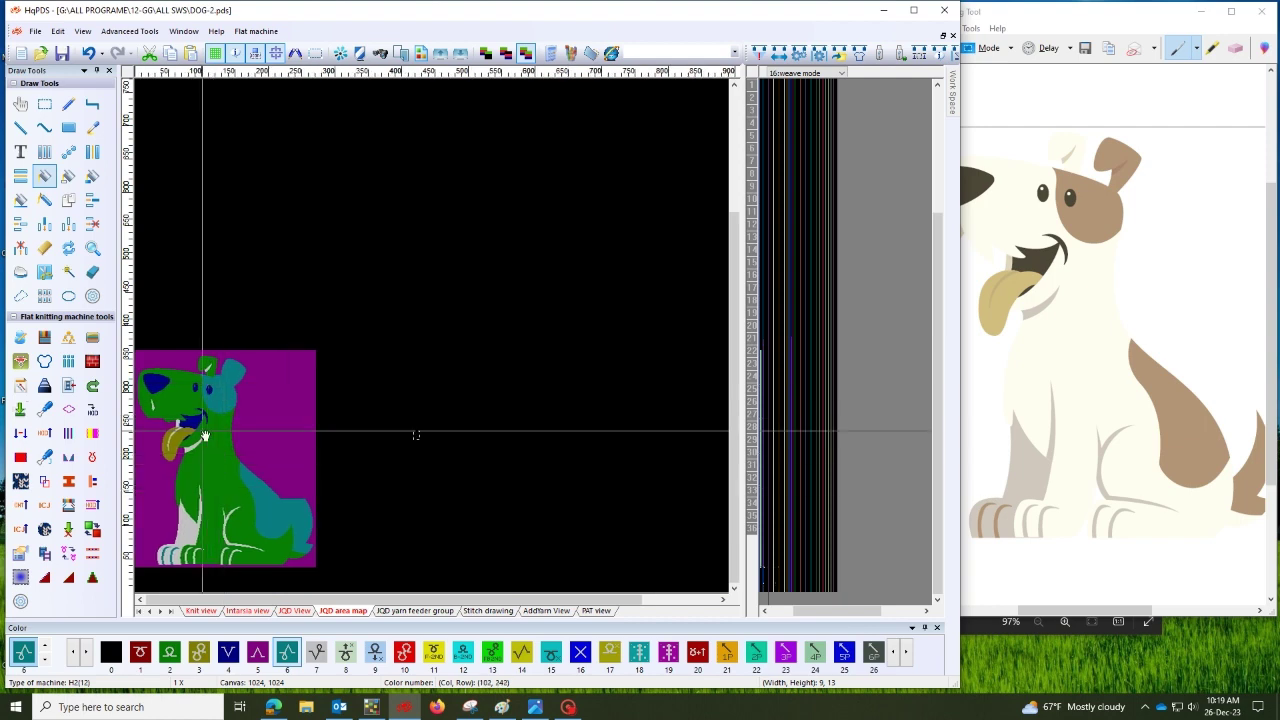
Compare the pattern in the Intarsia, JQD, JQD area map and Knit views
left_click(260, 615)
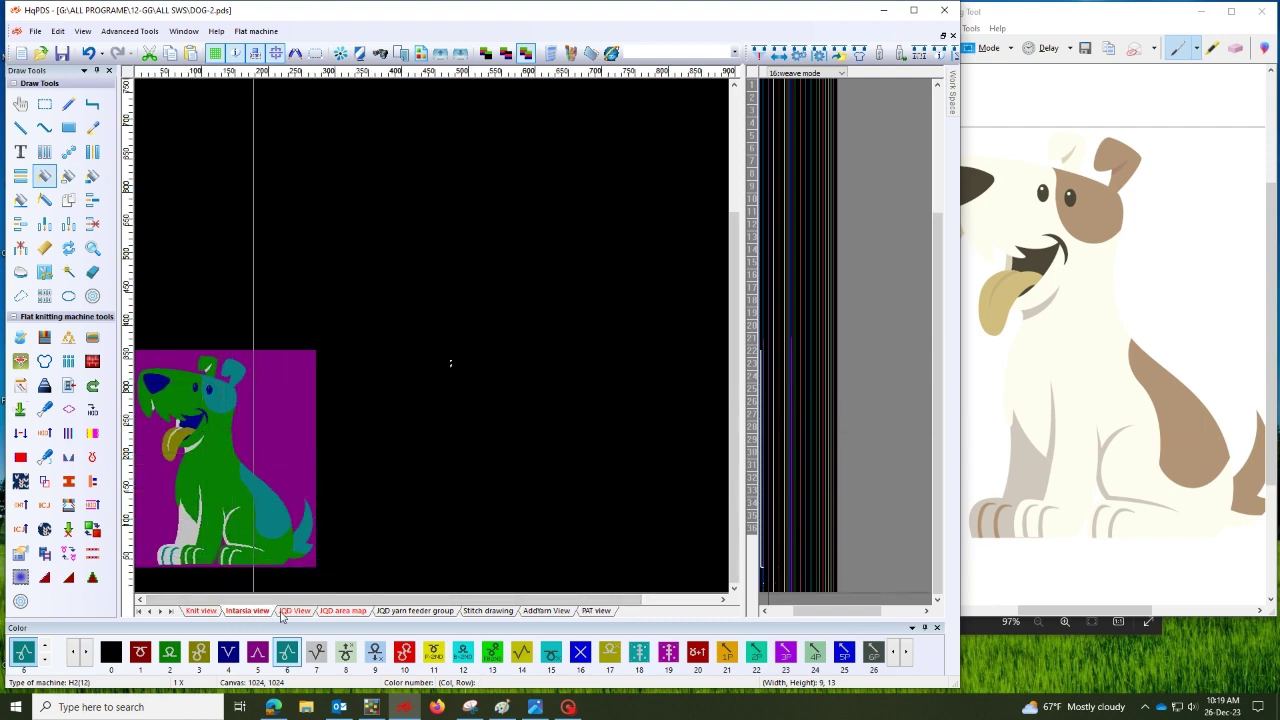
left_click(299, 613)
left_click(343, 613)
left_click(201, 611)
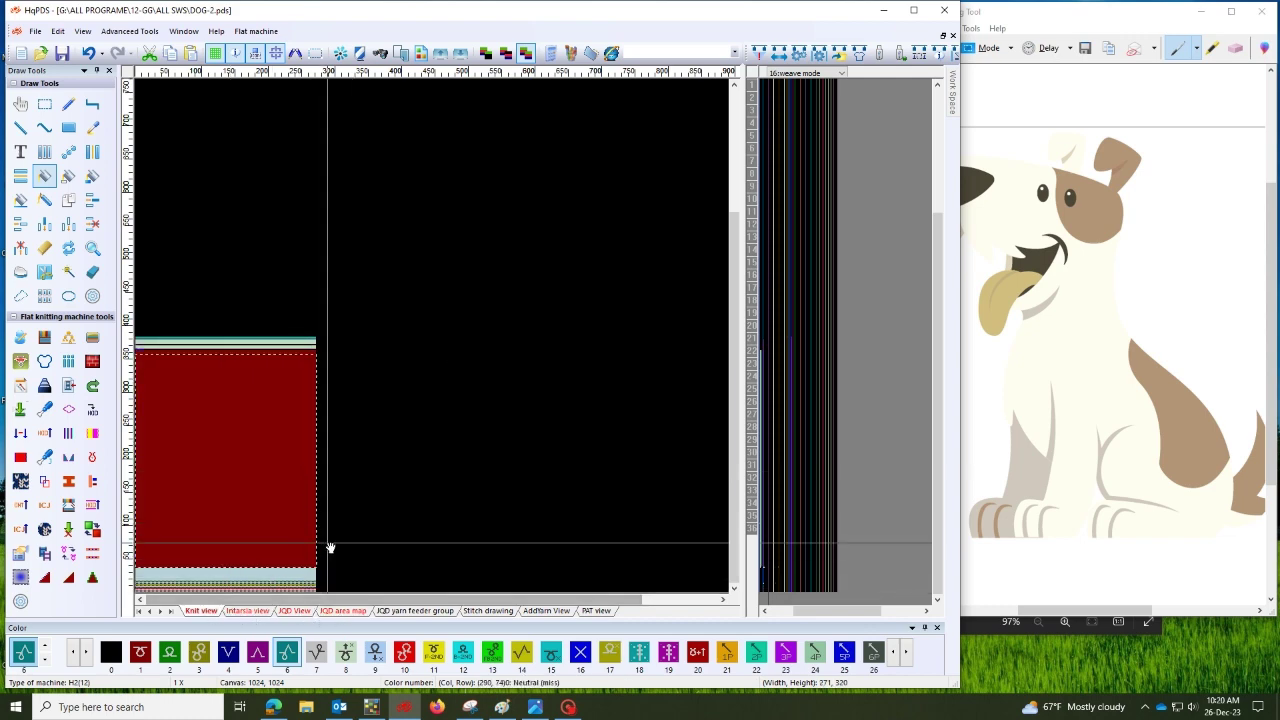
For the Intarsia view, assign the yarn feeder groups with the Auto (1) option and accept the settings
left_click(247, 611)
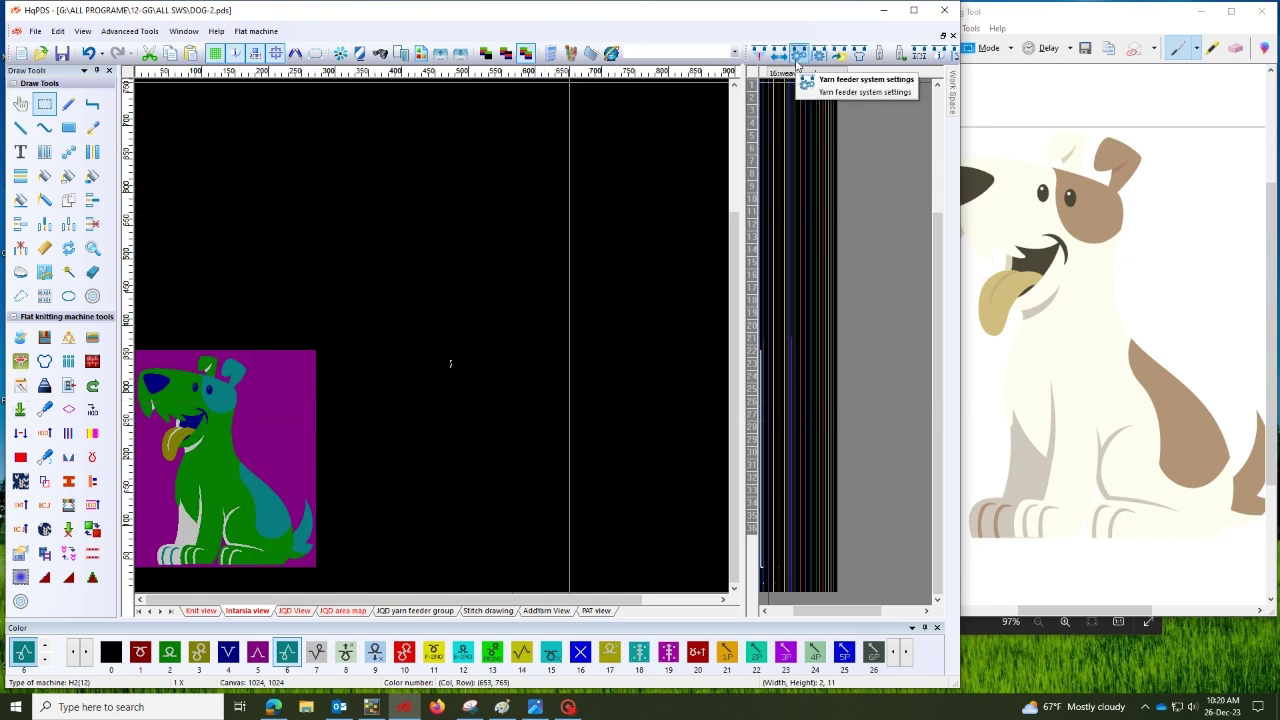
left_click(819, 54)
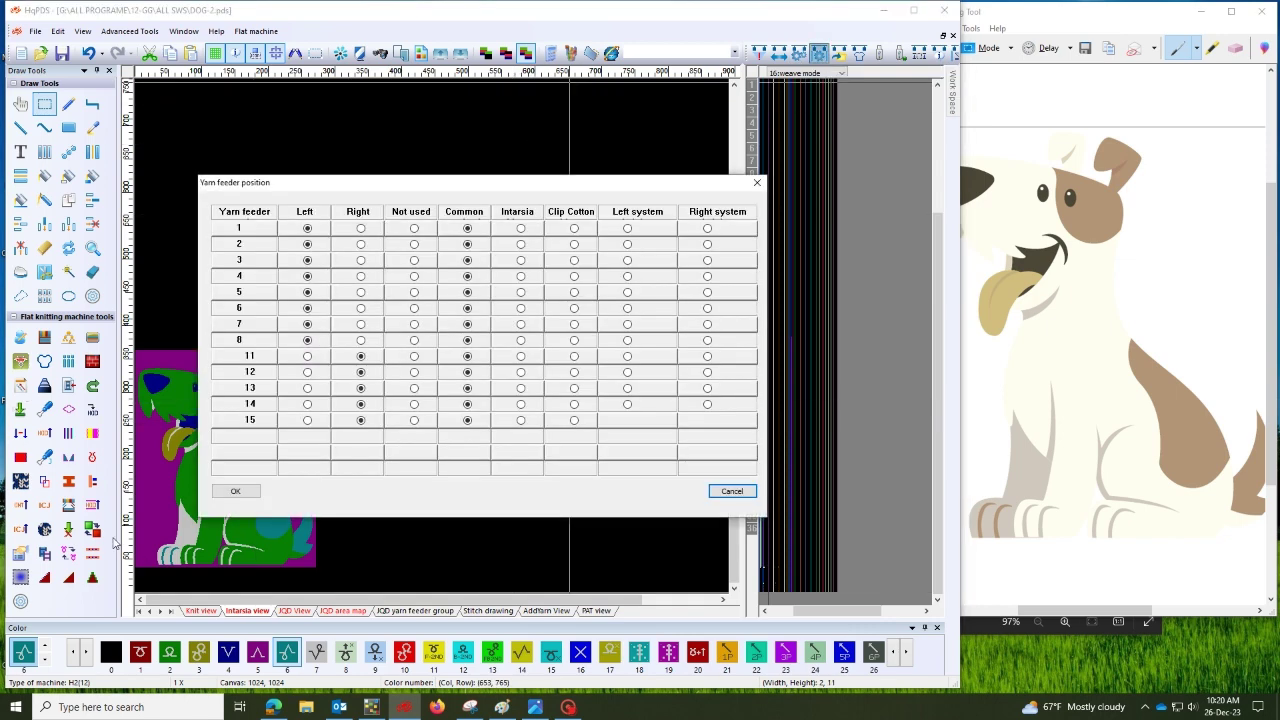
left_click(756, 184)
left_click(478, 535)
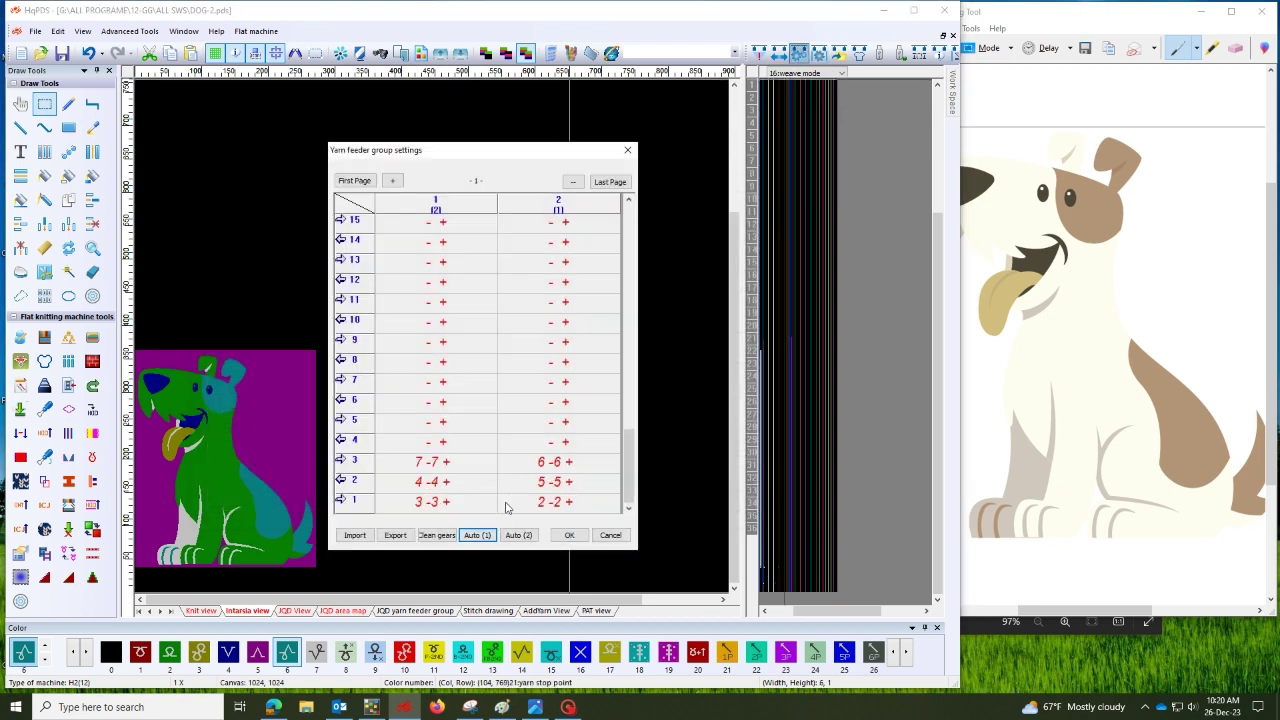
left_click(569, 535)
Compile the pattern from the Knit view with the existing compilation options
left_click(205, 611)
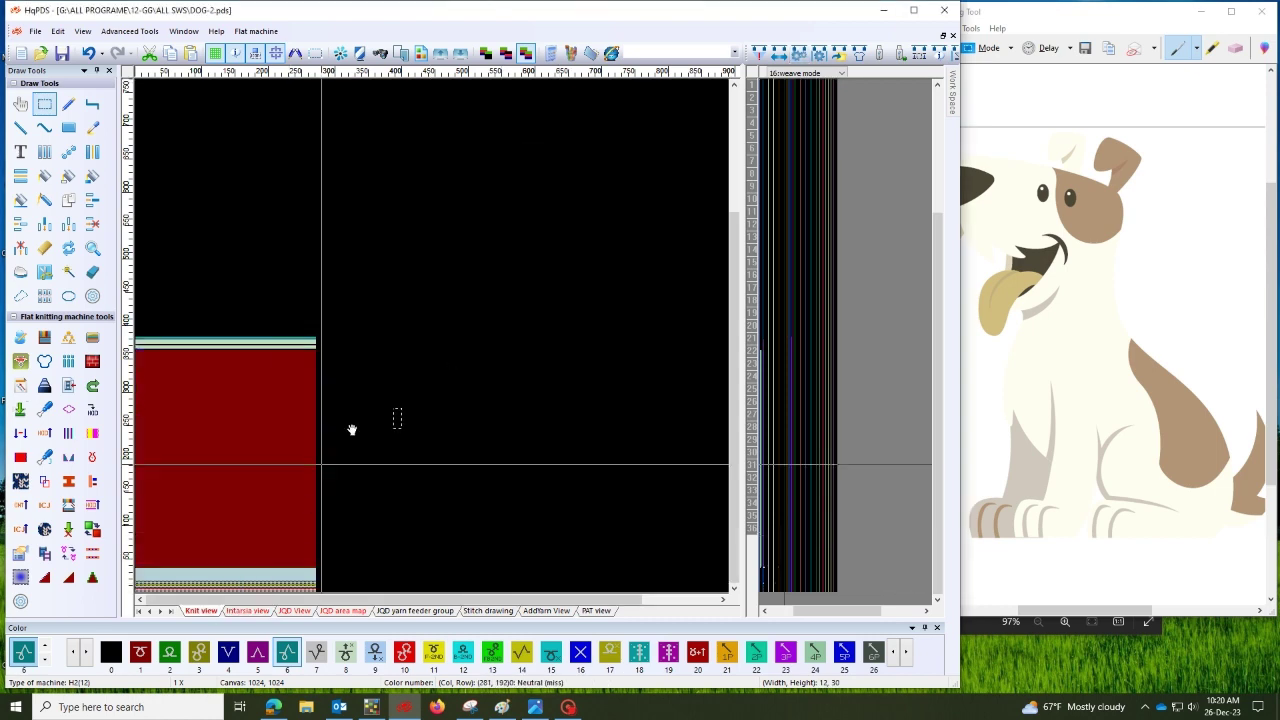
left_click(759, 52)
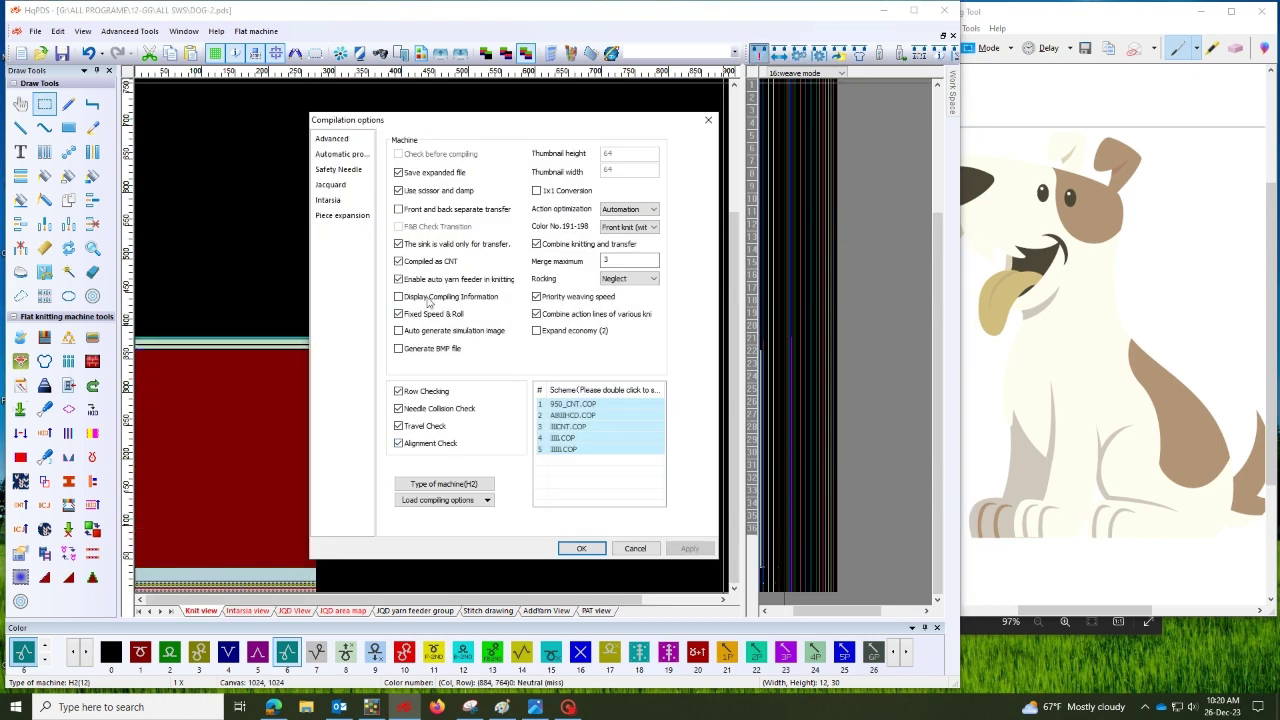
left_click(581, 548)
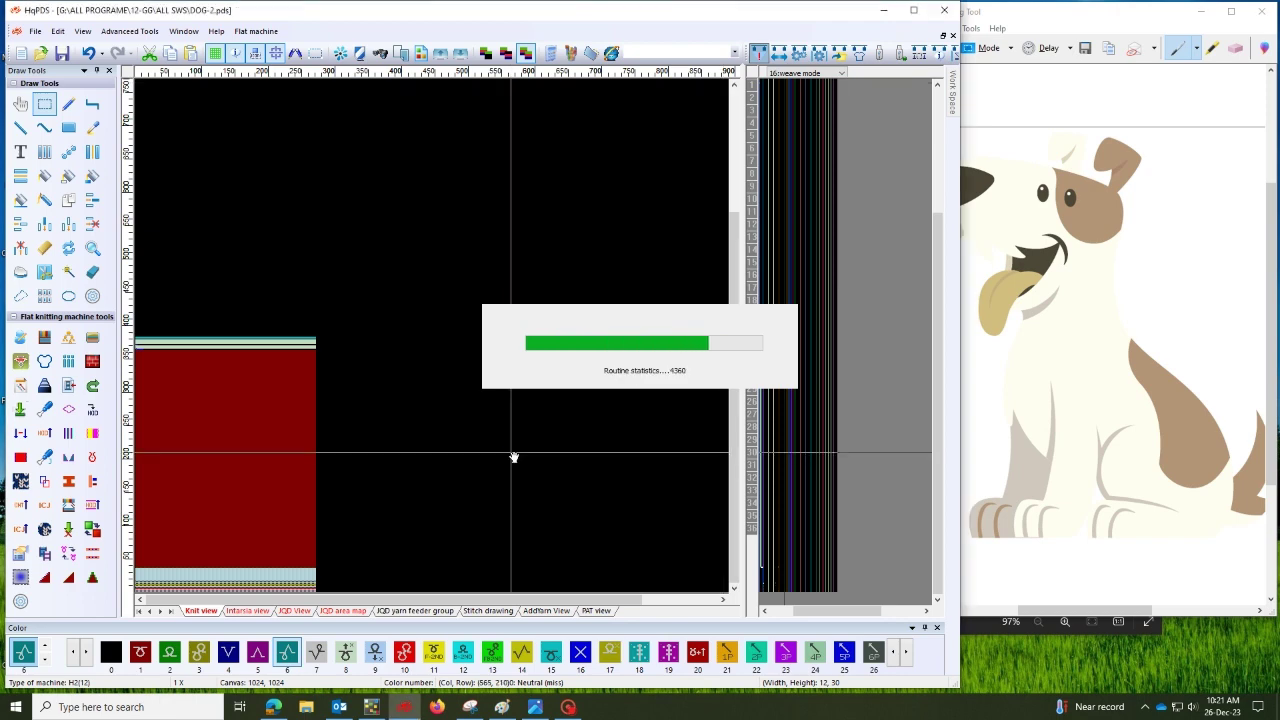
left_click(701, 416)
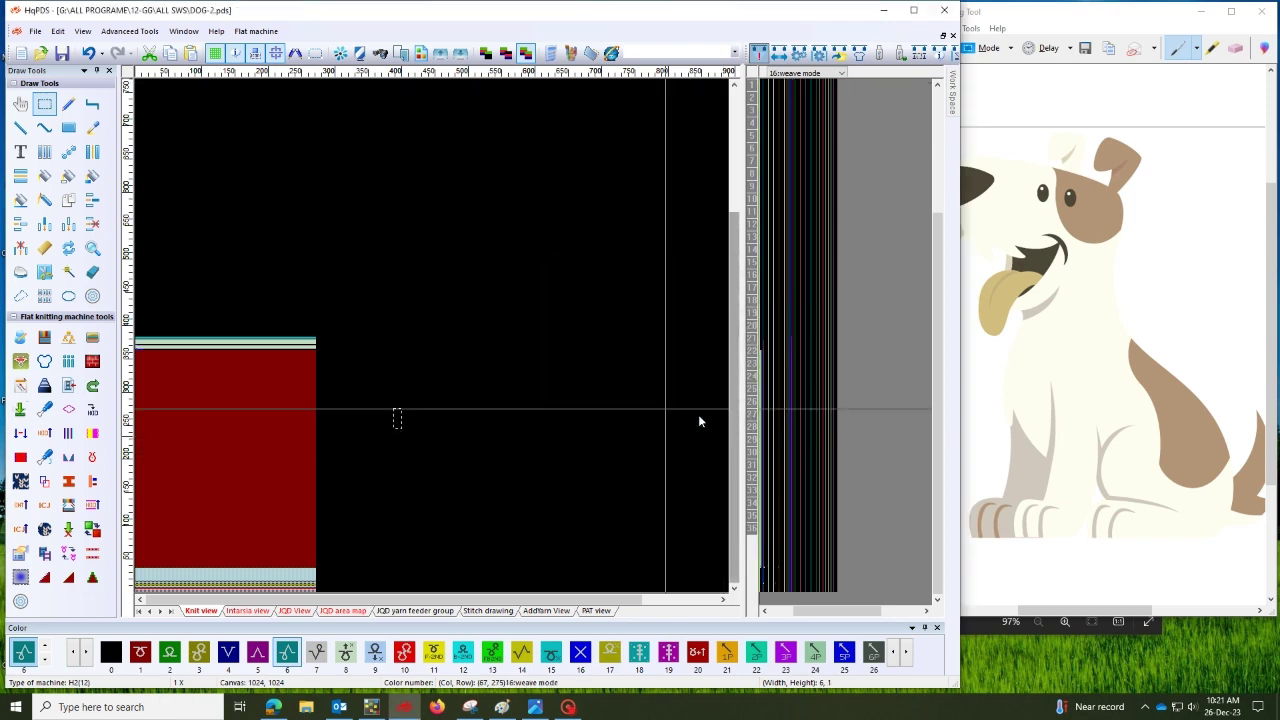
Load the compiled pattern into the Knit view and examine its expanded knitting rows
left_click(44, 432)
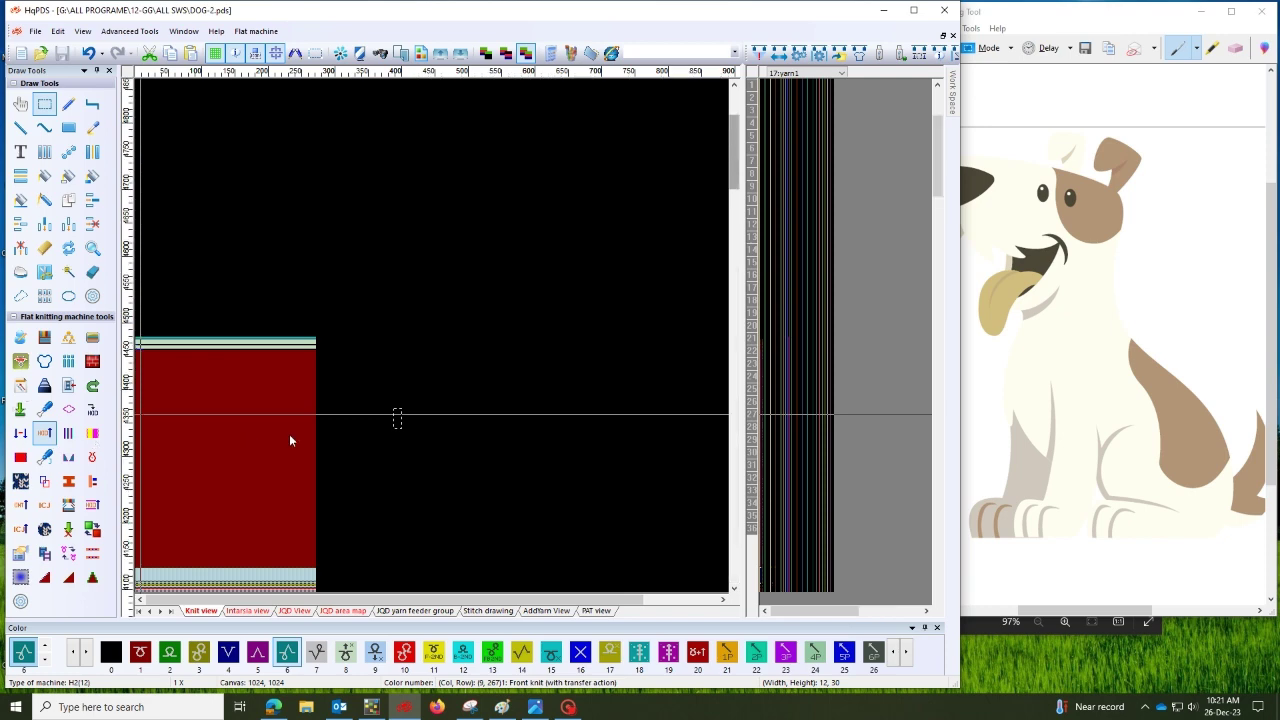
scroll(289, 434, "up", 5)
left_click_drag(195, 440, 230, 366)
scroll(230, 366, "down", 10)
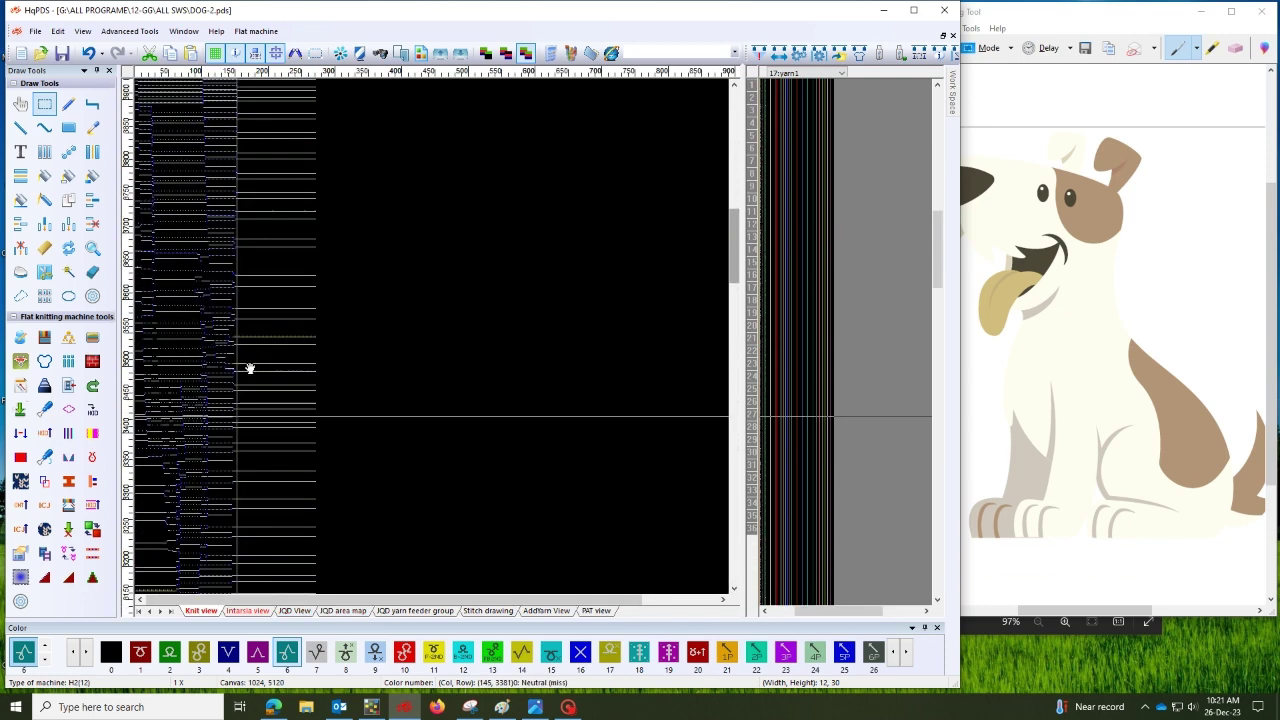
scroll(354, 349, "down", 2)
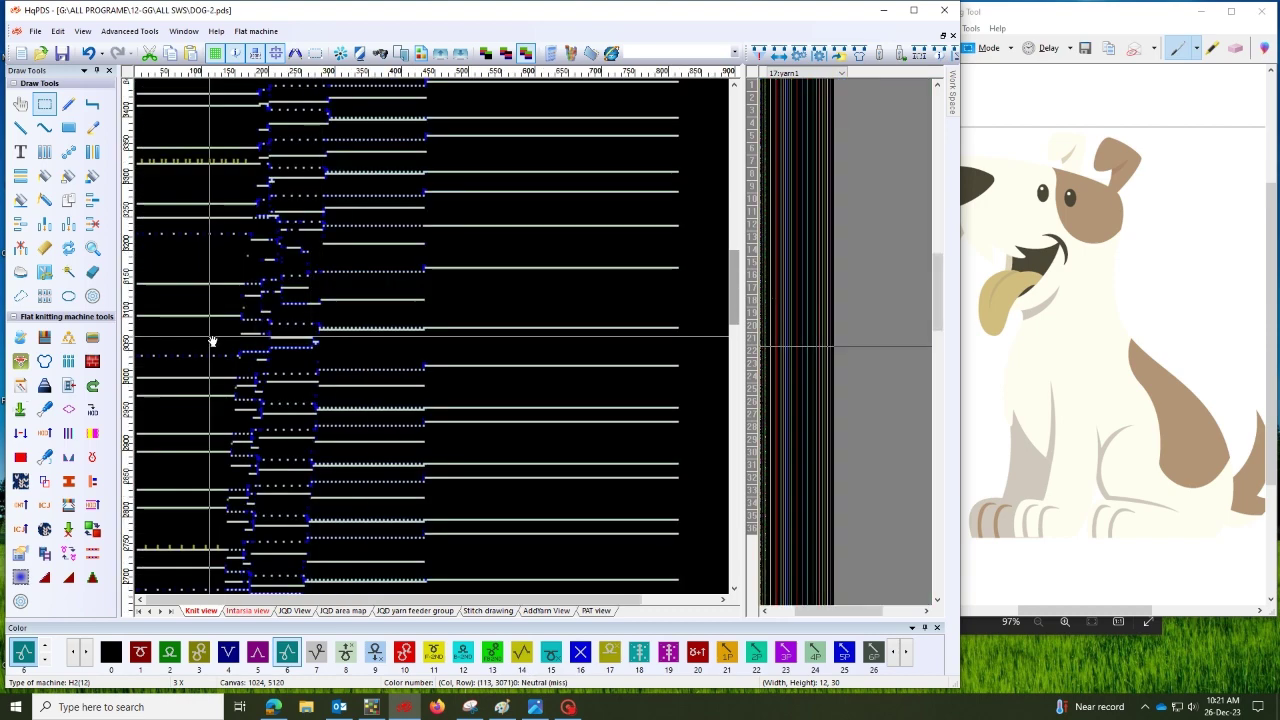
left_click_drag(246, 191, 265, 363)
scroll(281, 163, "up", 10)
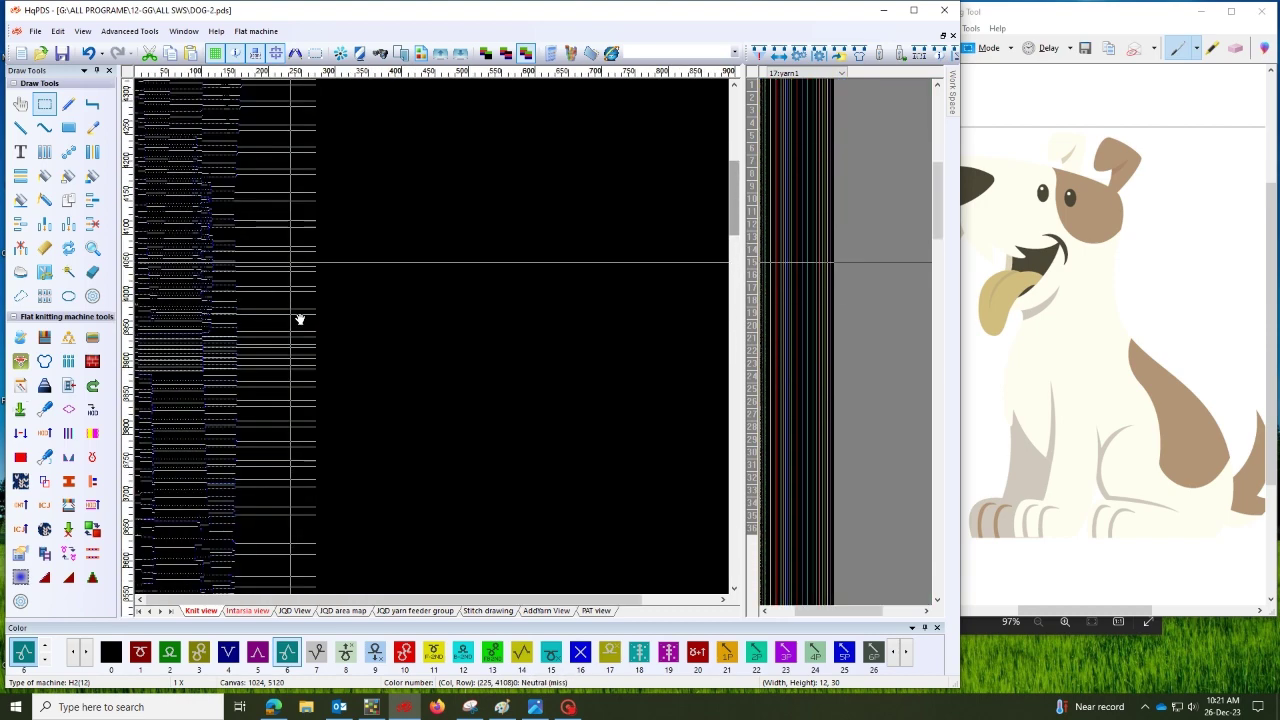
scroll(330, 172, "down", 5)
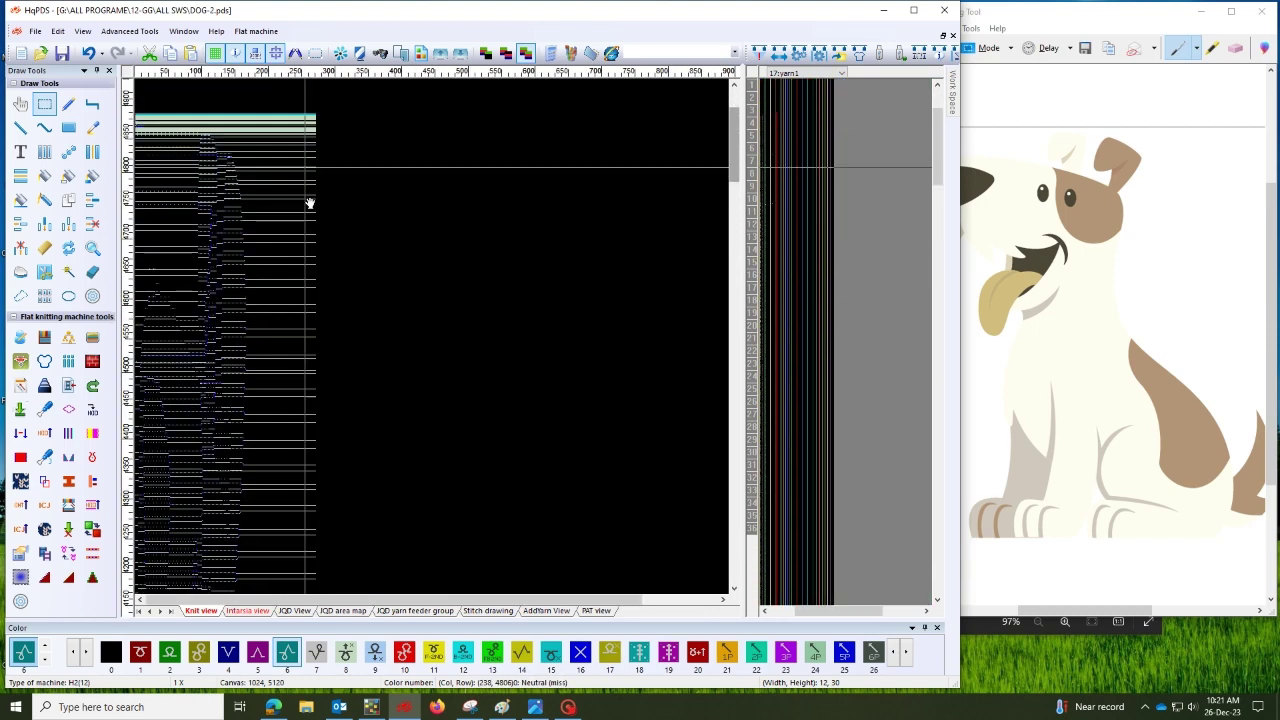
Undo the loading of the expanded rows and return to the original pattern at the canvas bottom
left_click(89, 53)
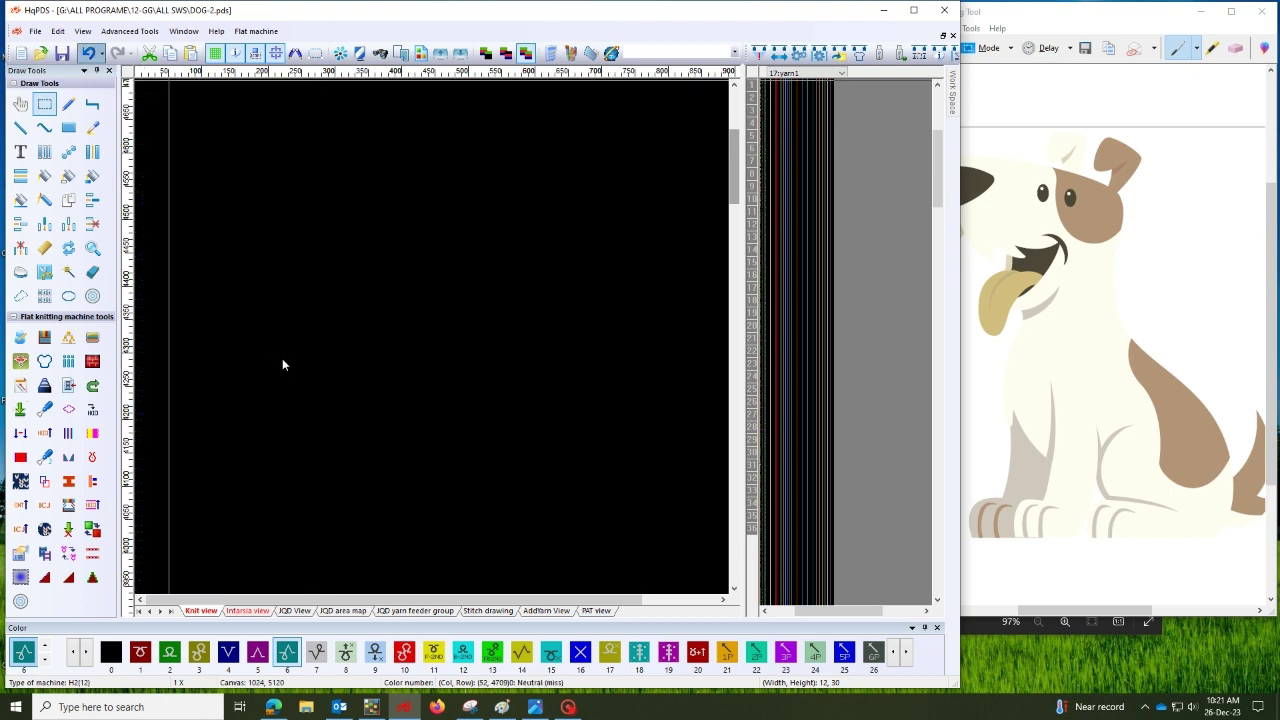
scroll(282, 358, "down", 5)
scroll(277, 429, "down", 5)
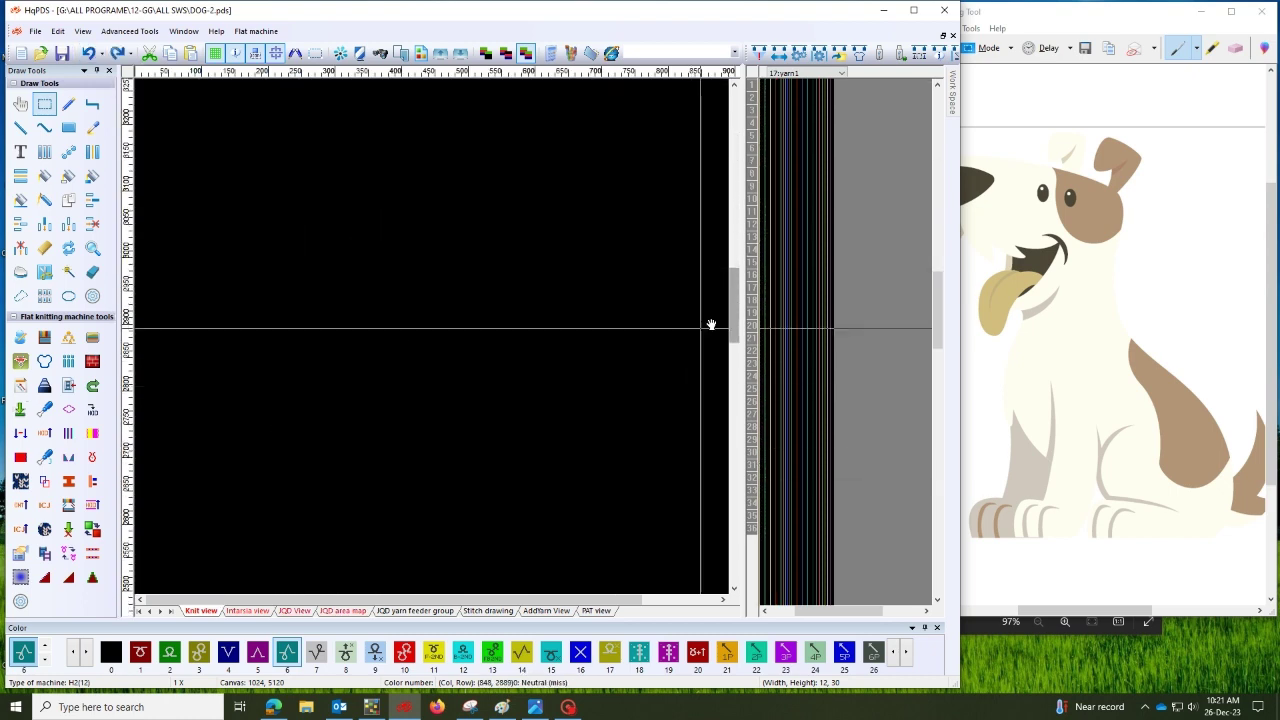
left_click_drag(734, 332, 729, 518)
scroll(486, 551, "down", 5)
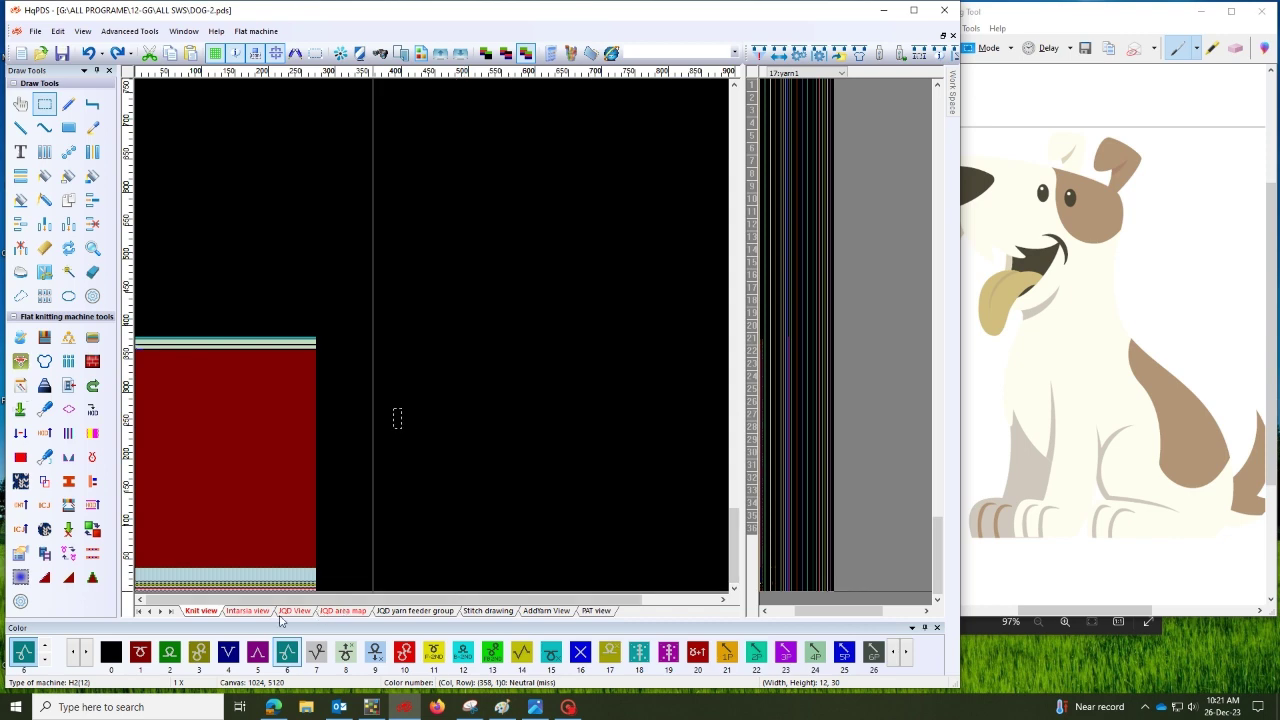
In the Intarsia view's yarn colour settings, set yarn feeder 5 to off-white fffbf0 and yarn feeder 4 to black 000000
left_click(247, 610)
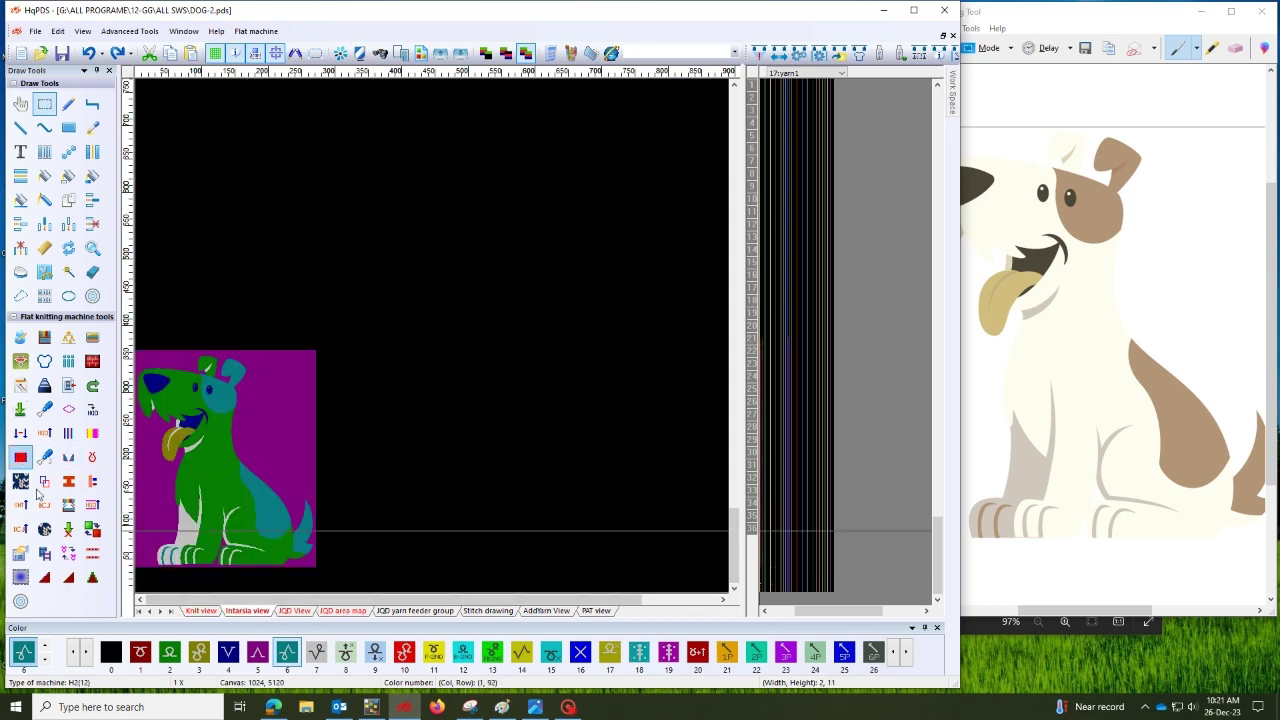
left_click(20, 481)
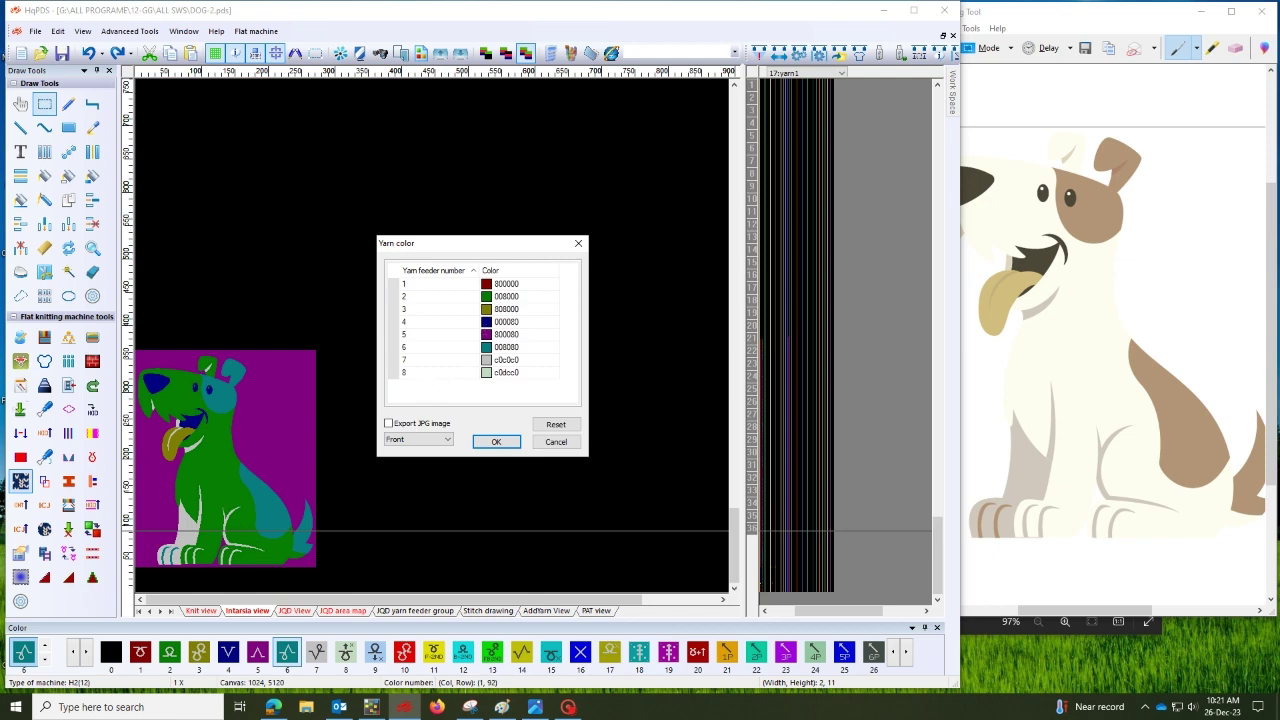
left_click(522, 297)
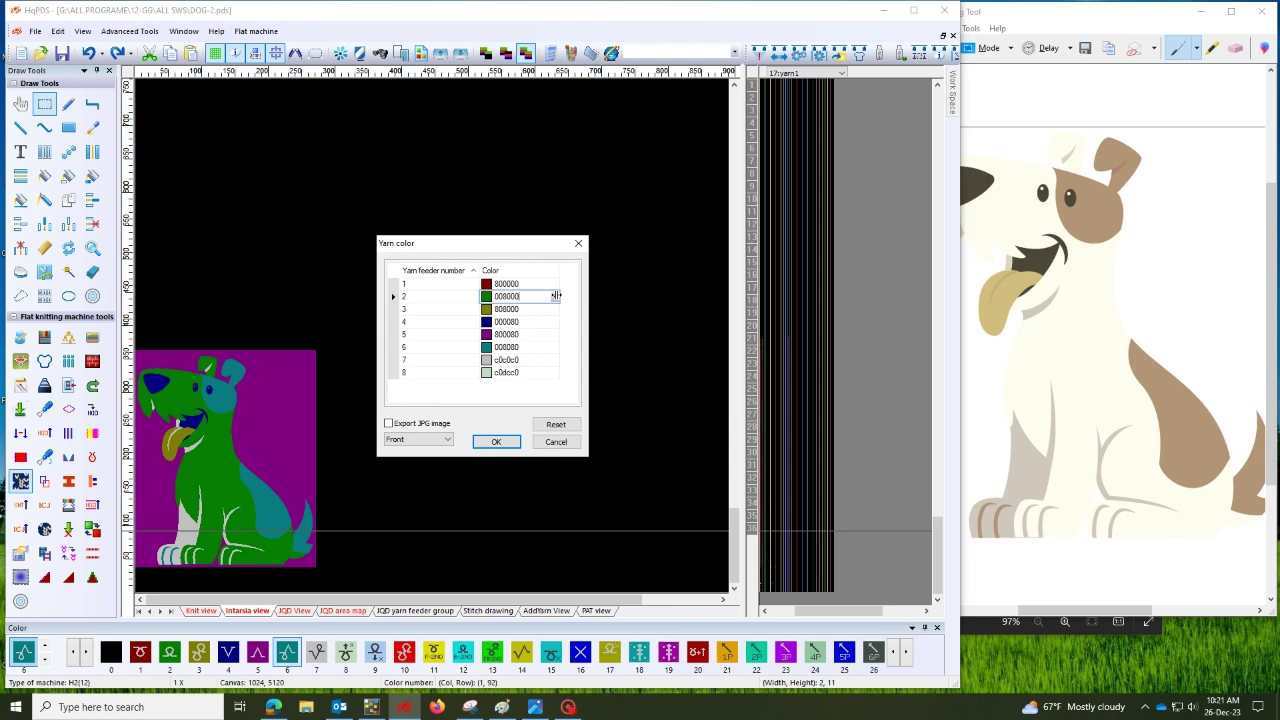
left_click(530, 335)
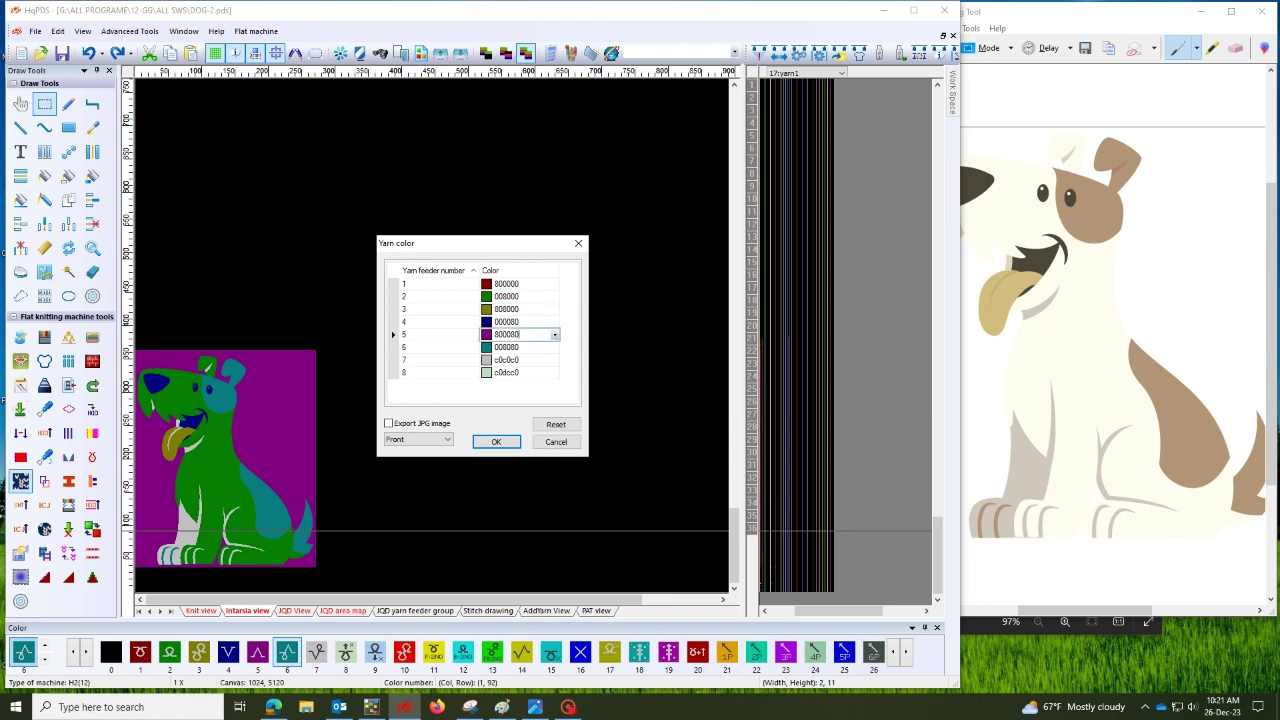
left_click(555, 335)
left_click(491, 385)
left_click(522, 322)
left_click(555, 322)
left_click(491, 339)
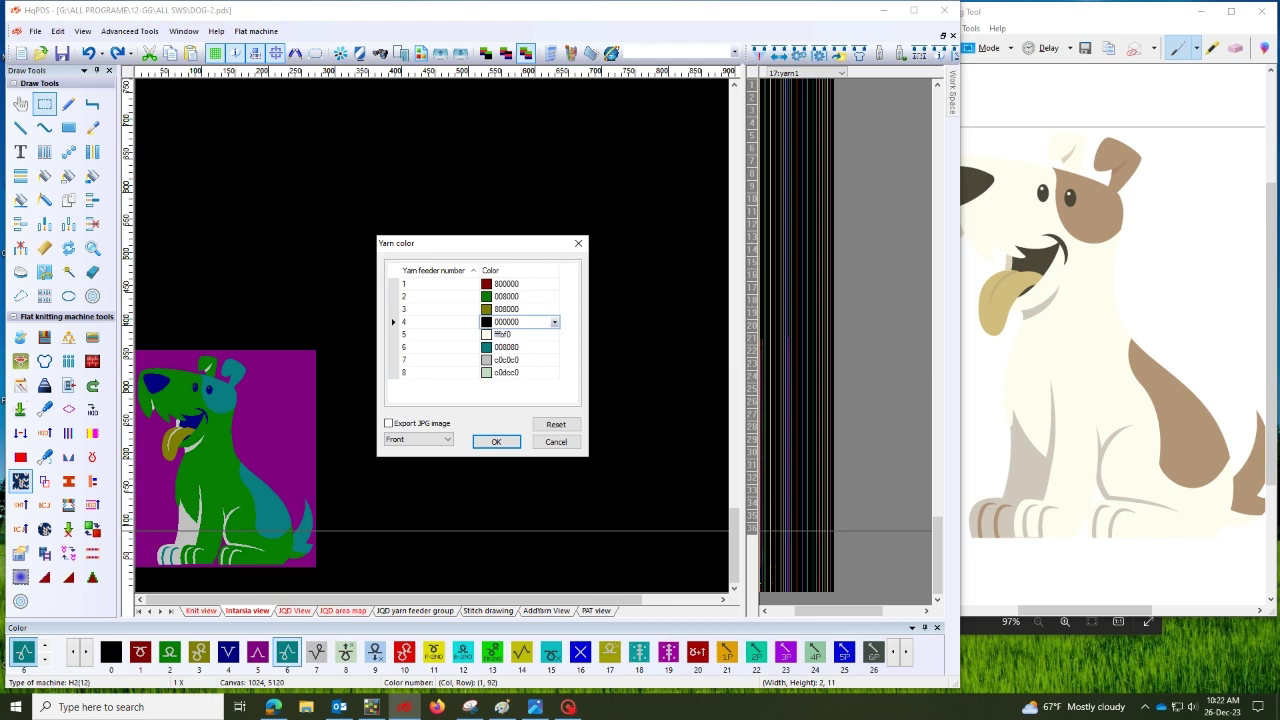
Set yarn feeder 6 to olive 808000 and yarn feeder 3 to yellow ffff00
left_click(540, 347)
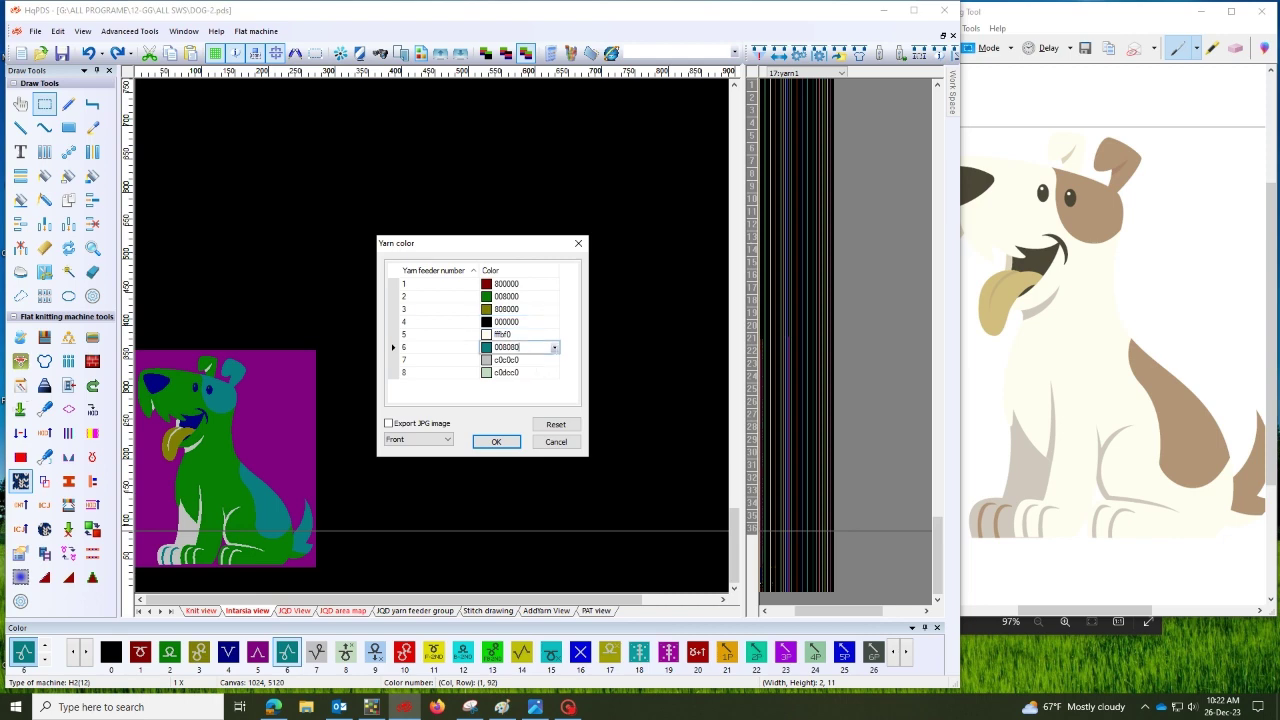
left_click(555, 348)
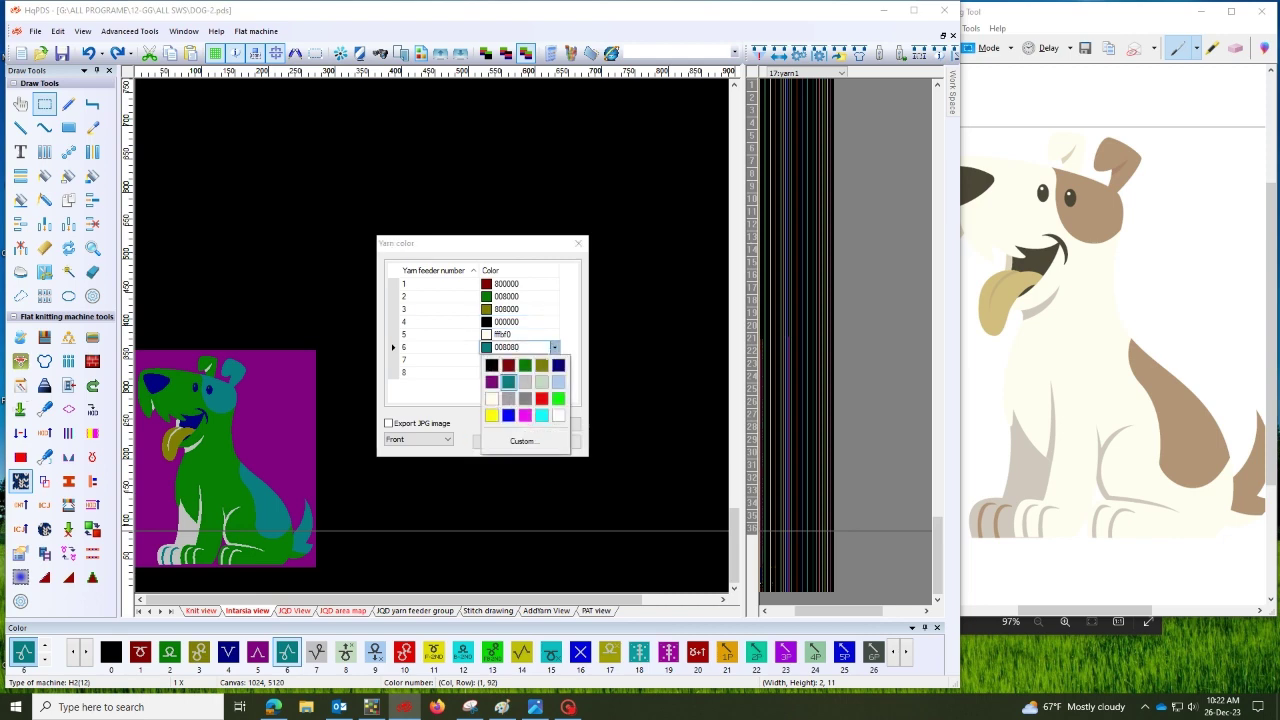
left_click(541, 364)
left_click(559, 309)
left_click(554, 309)
left_click(493, 377)
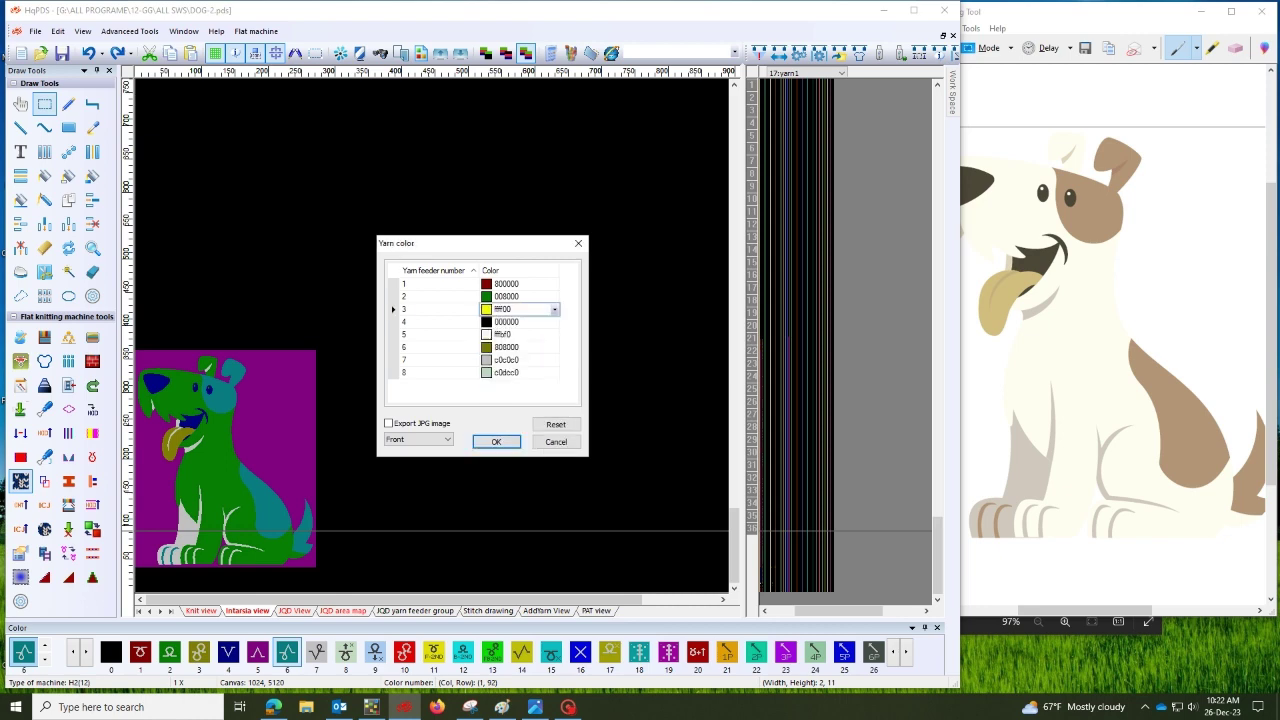
Set yarn feeder 2 to pale green c0dcc0 and run the 3D knitting simulation with the chosen yarn colours
left_click(554, 297)
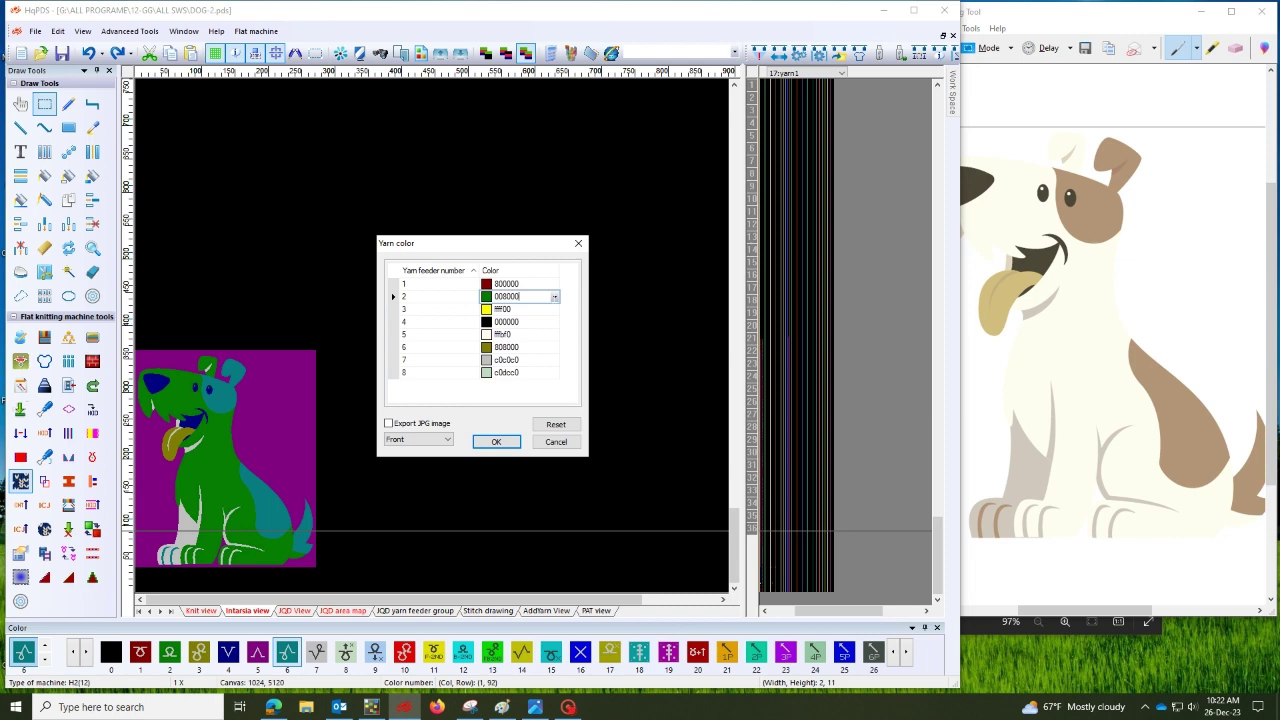
left_click(554, 297)
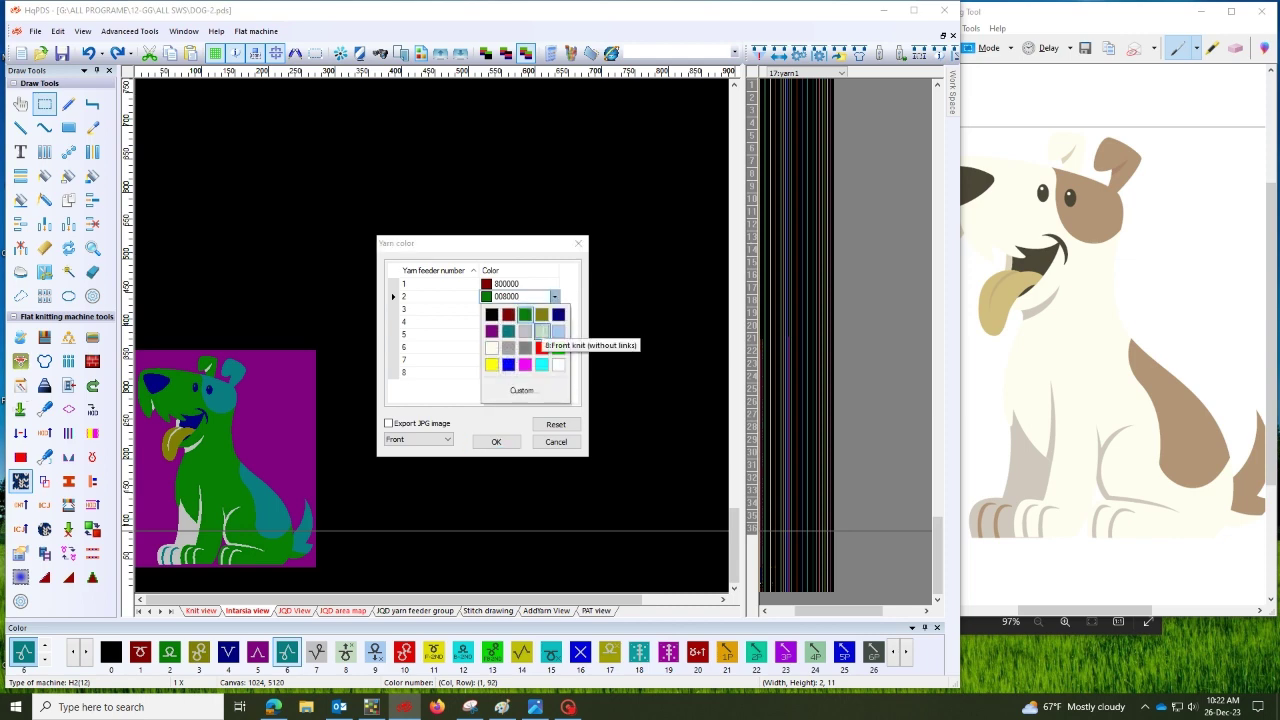
left_click(541, 331)
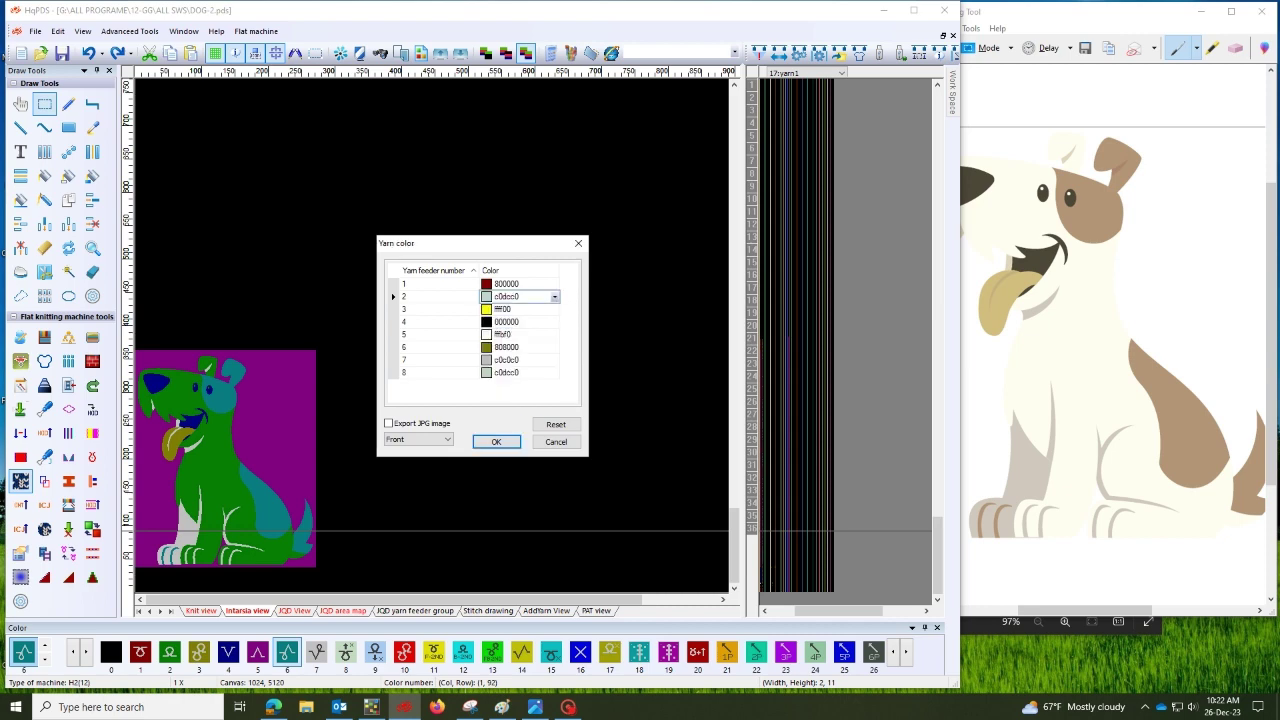
left_click(500, 445)
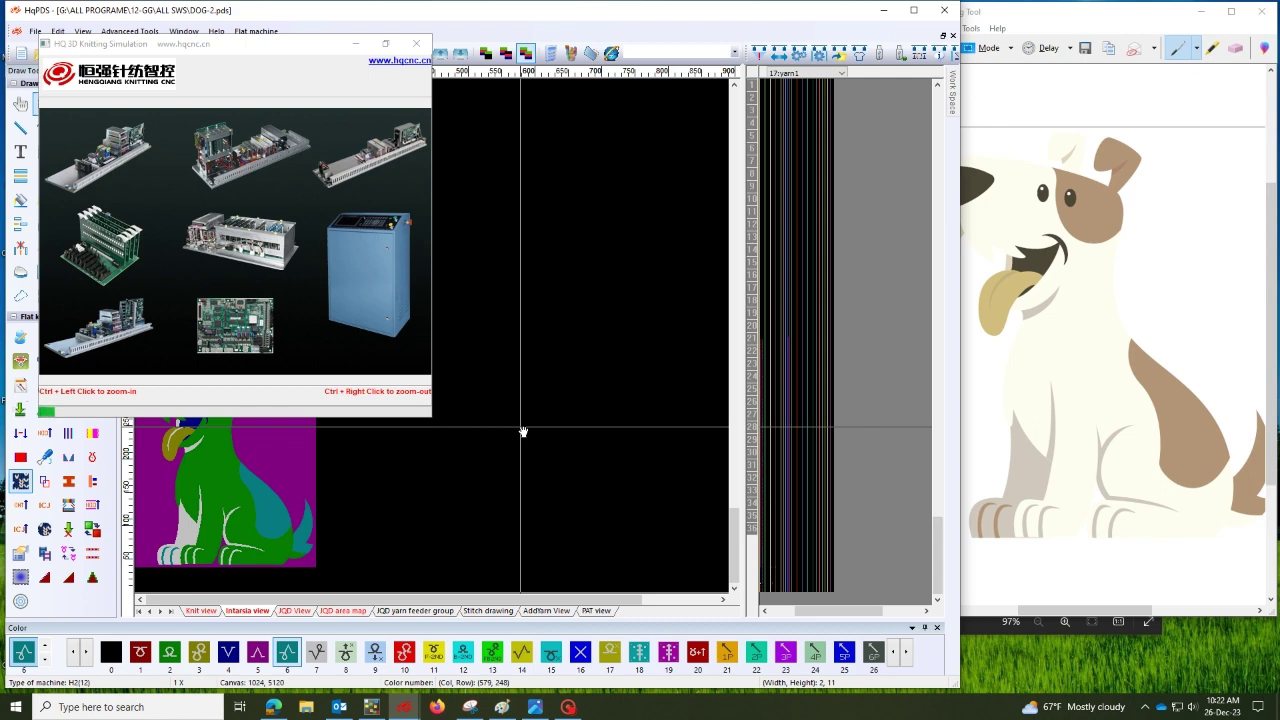
Move the 3D knitting simulation window clear of the pattern and enlarge it to show more of the fabric
left_click_drag(321, 45, 775, 48)
left_click_drag(386, 44, 386, 44)
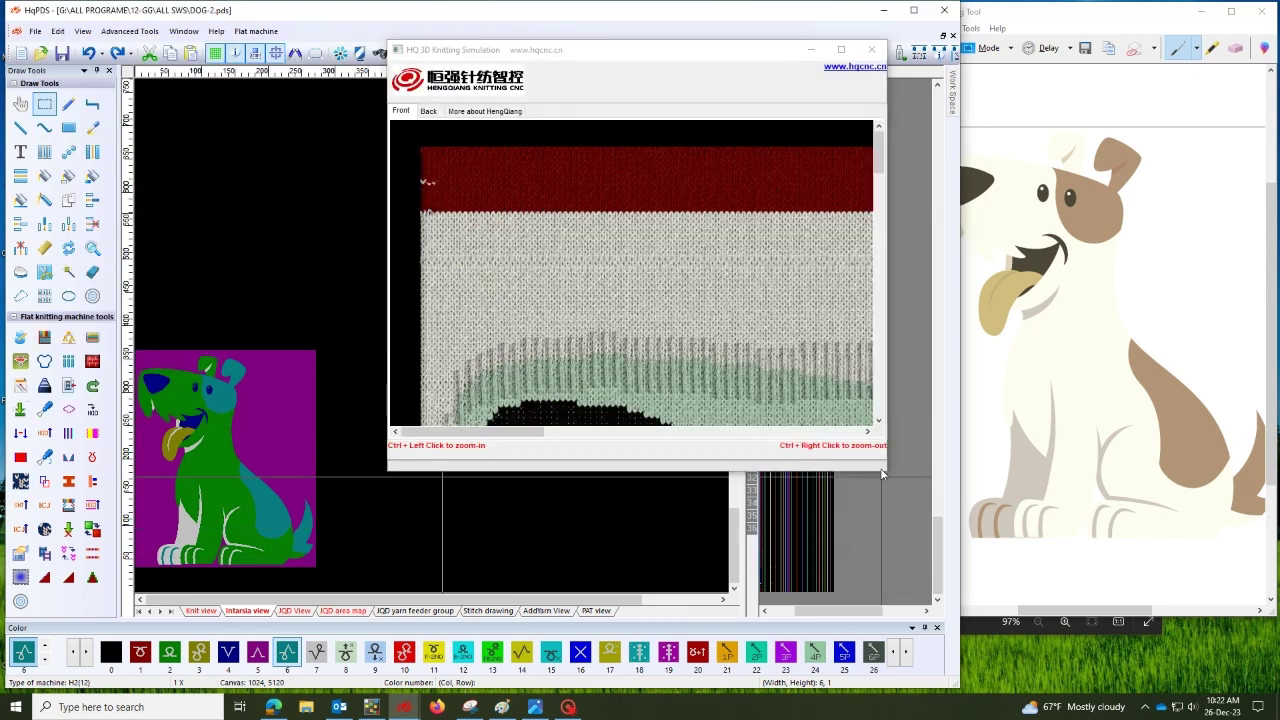
left_click_drag(888, 475, 922, 667)
Examine the whole dog on the simulated fabric's front and bring the original picture in Snipping Tool forward for comparison
left_click_drag(738, 454, 706, 349)
right_click(706, 349, "ctrl")
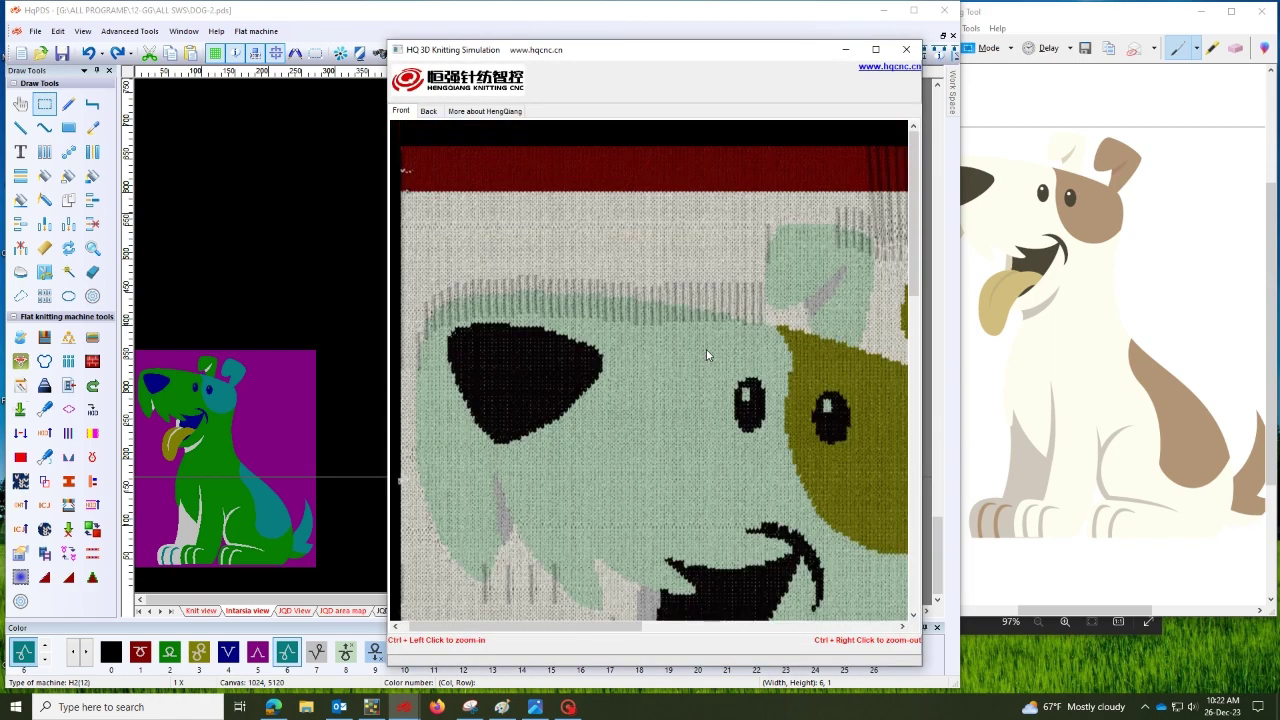
right_click(706, 349, "ctrl")
right_click(706, 349, "ctrl")
right_click(670, 470, "ctrl")
right_click(674, 386, "ctrl")
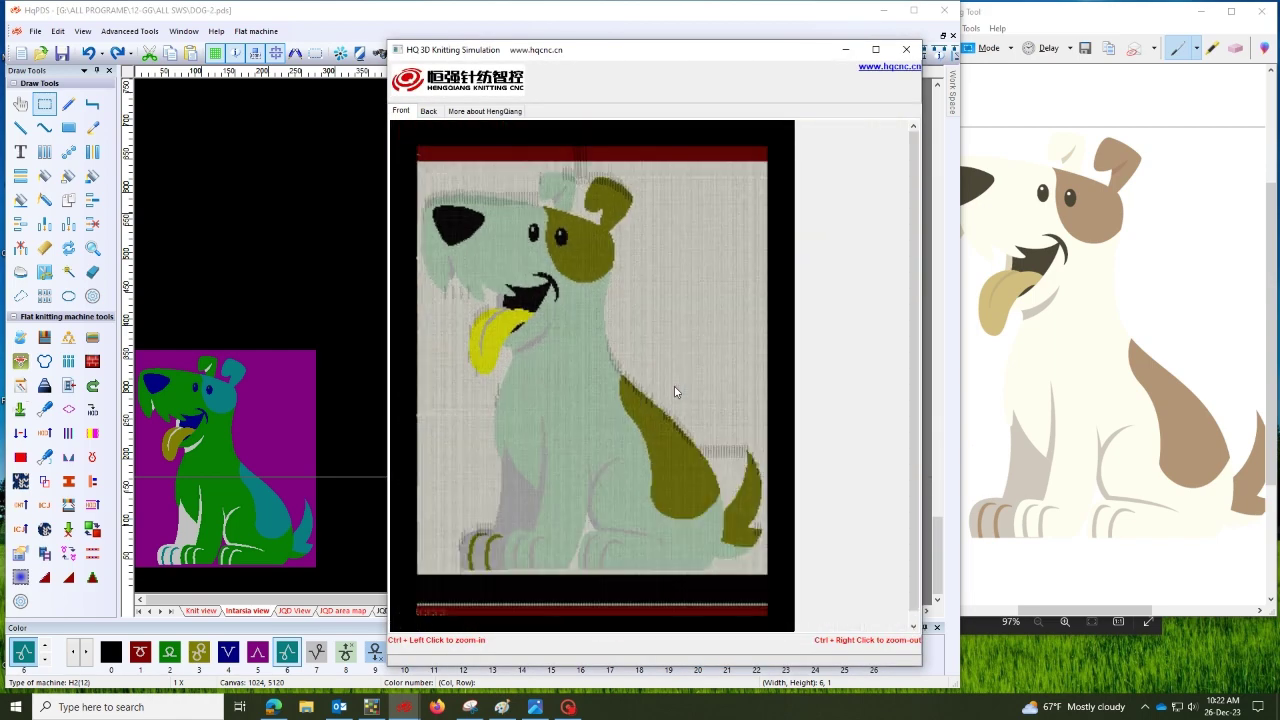
right_click(674, 386, "ctrl")
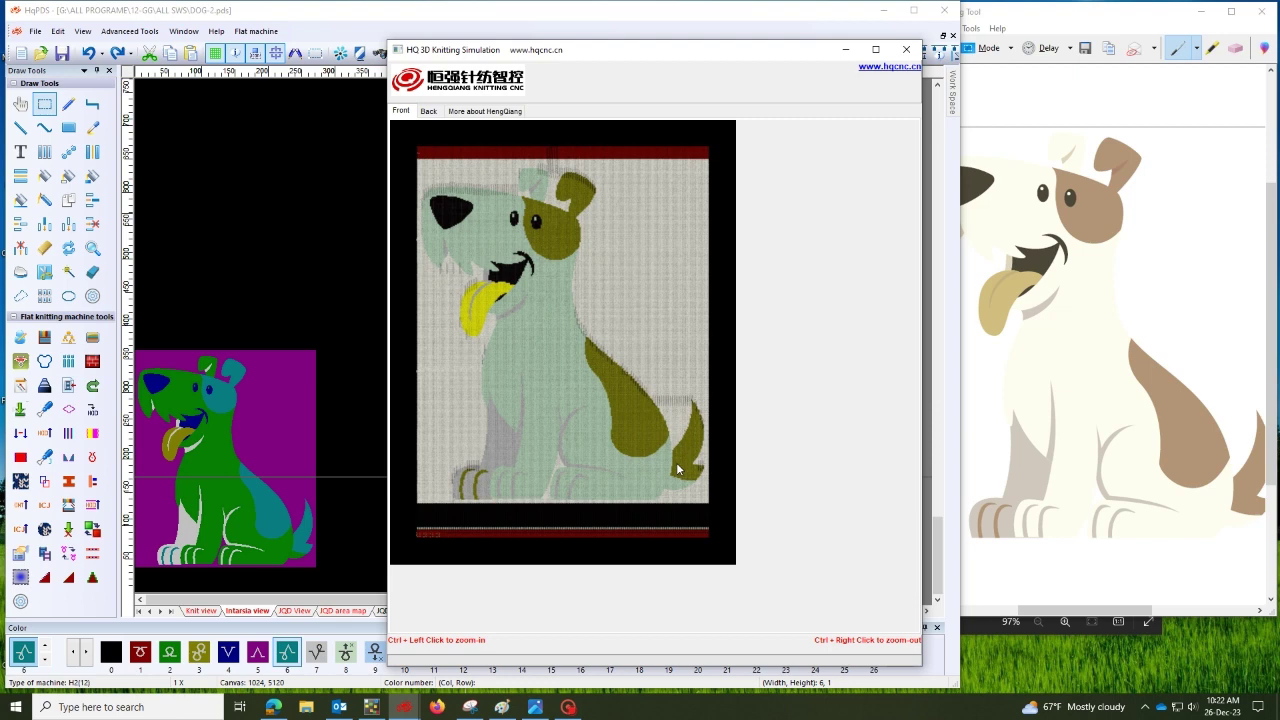
left_click(566, 298, "ctrl")
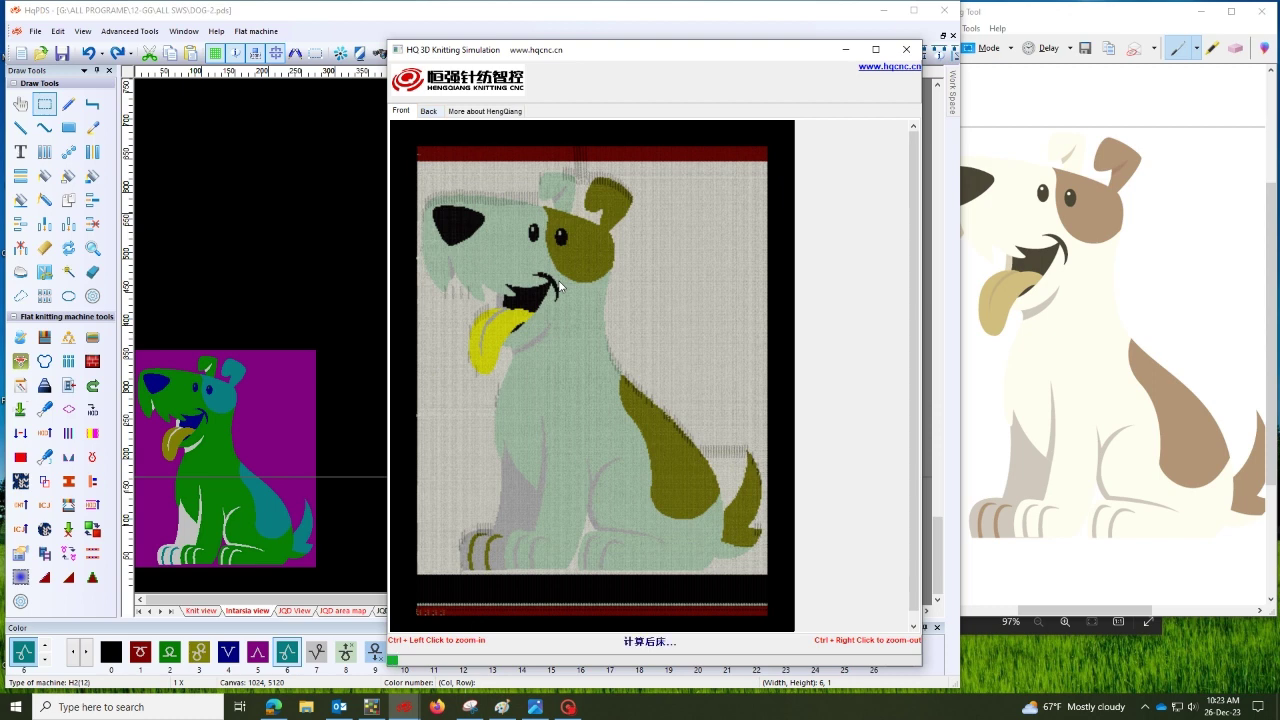
left_click(470, 707)
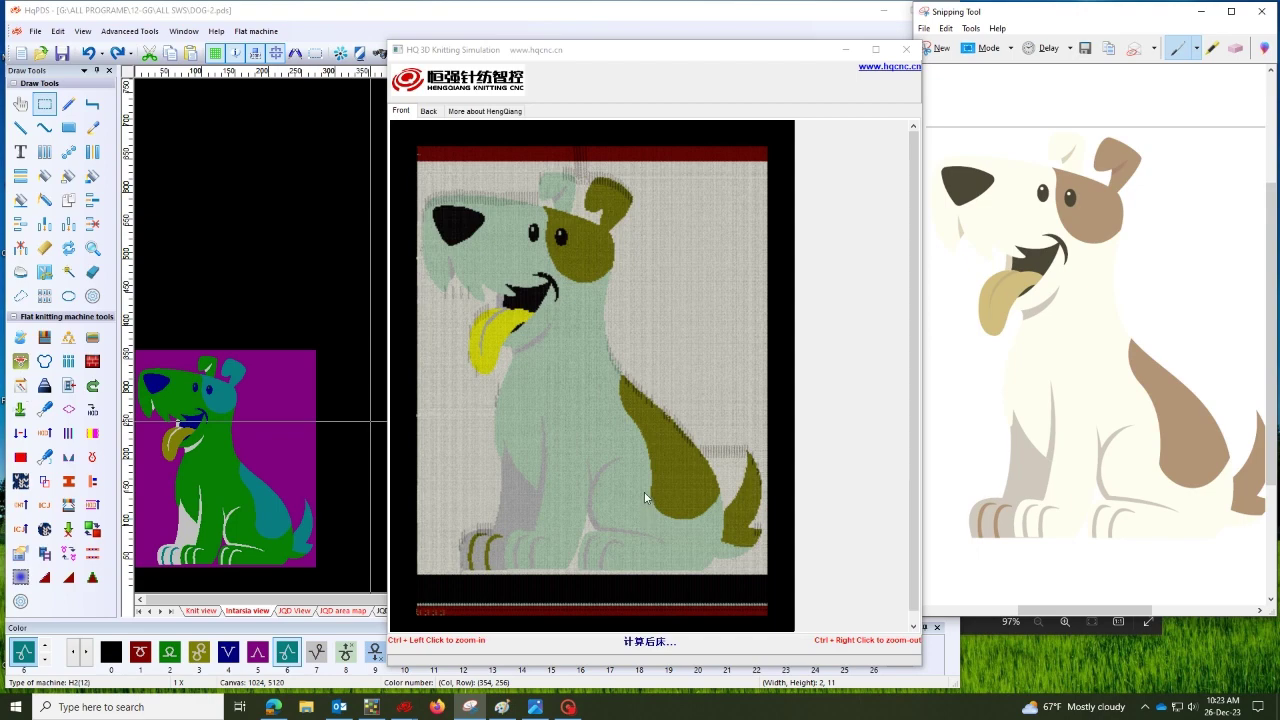
Show the back of the simulated fabric and examine the whole dog from the reverse side
left_click_drag(645, 443, 661, 388)
right_click(648, 420, "ctrl")
left_click_drag(628, 461, 590, 376)
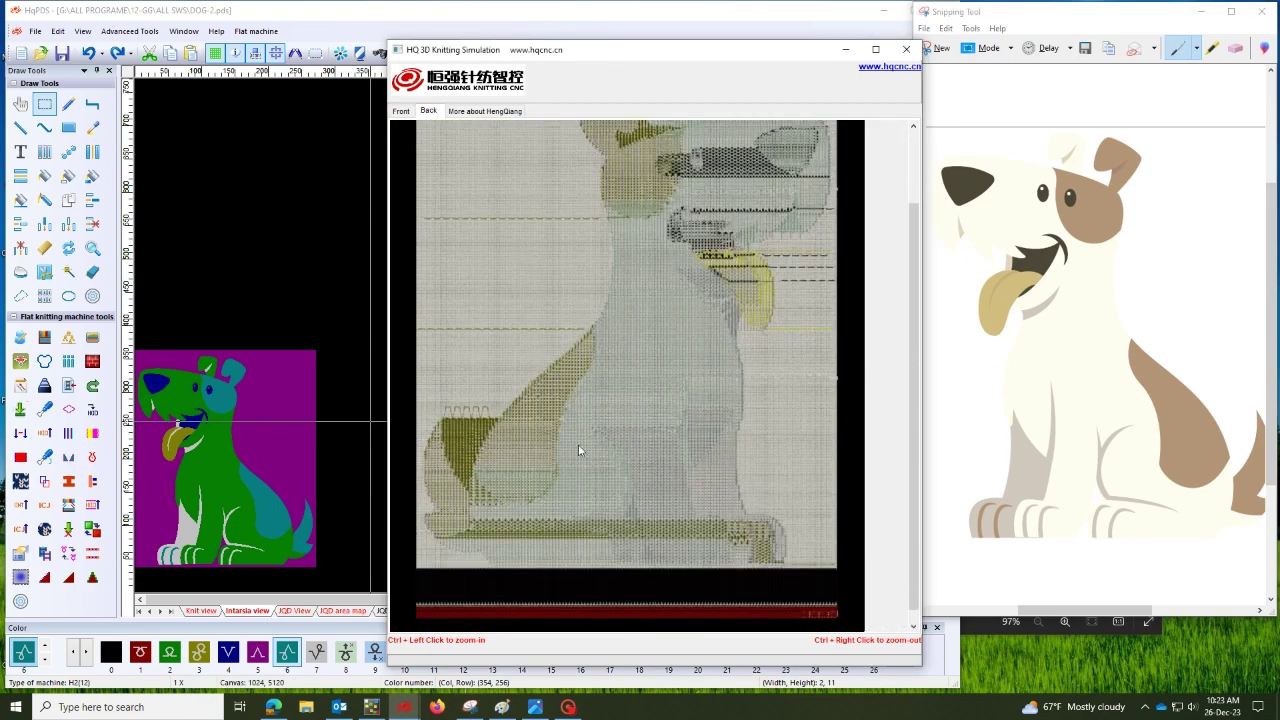
left_click_drag(560, 444, 535, 428)
right_click(464, 473, "ctrl")
right_click(488, 471, "ctrl")
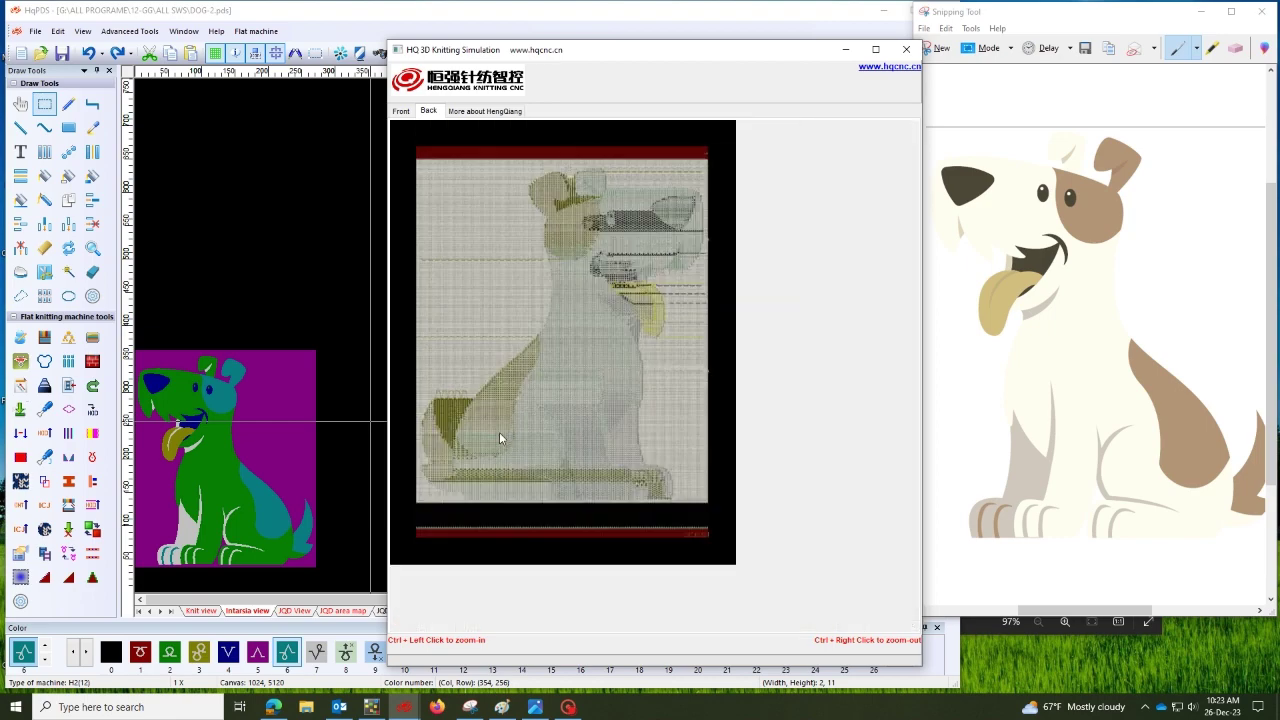
Examine the back-side stitches and floats close up around the tail, lower body, mouth and tongue
left_click(499, 432, "ctrl")
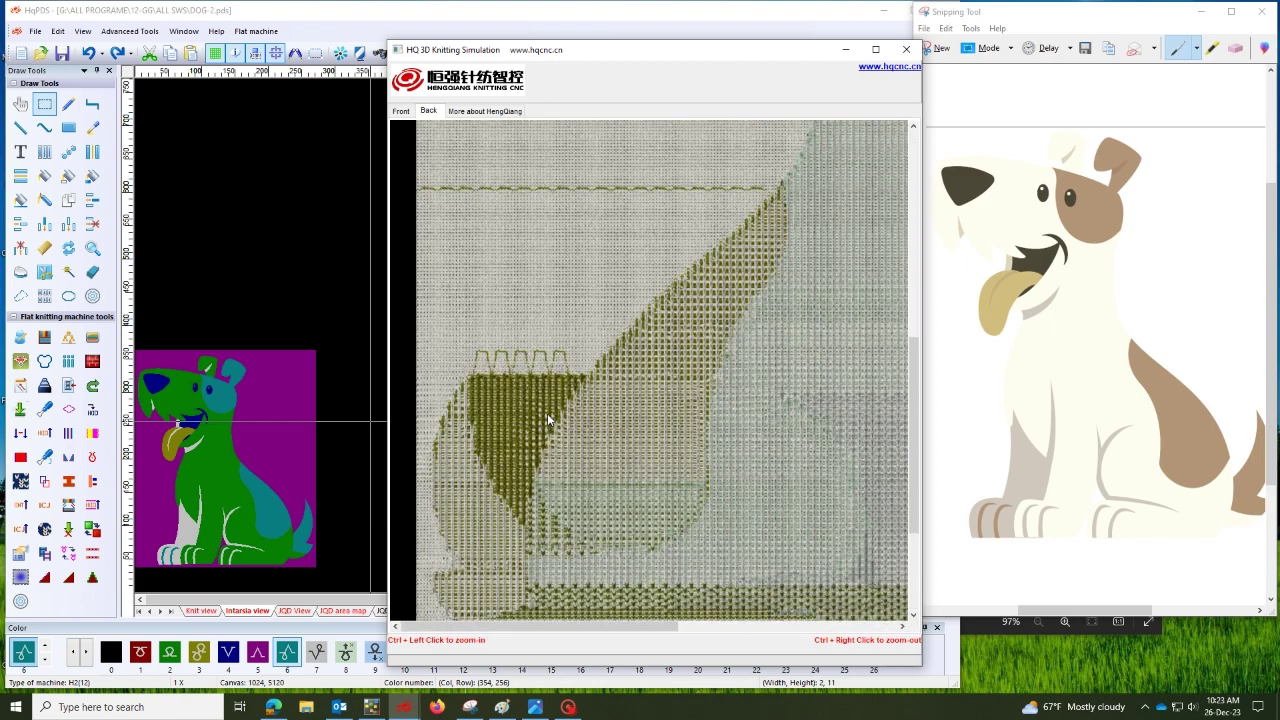
scroll(547, 413, "down", 3)
left_click_drag(744, 381, 689, 332)
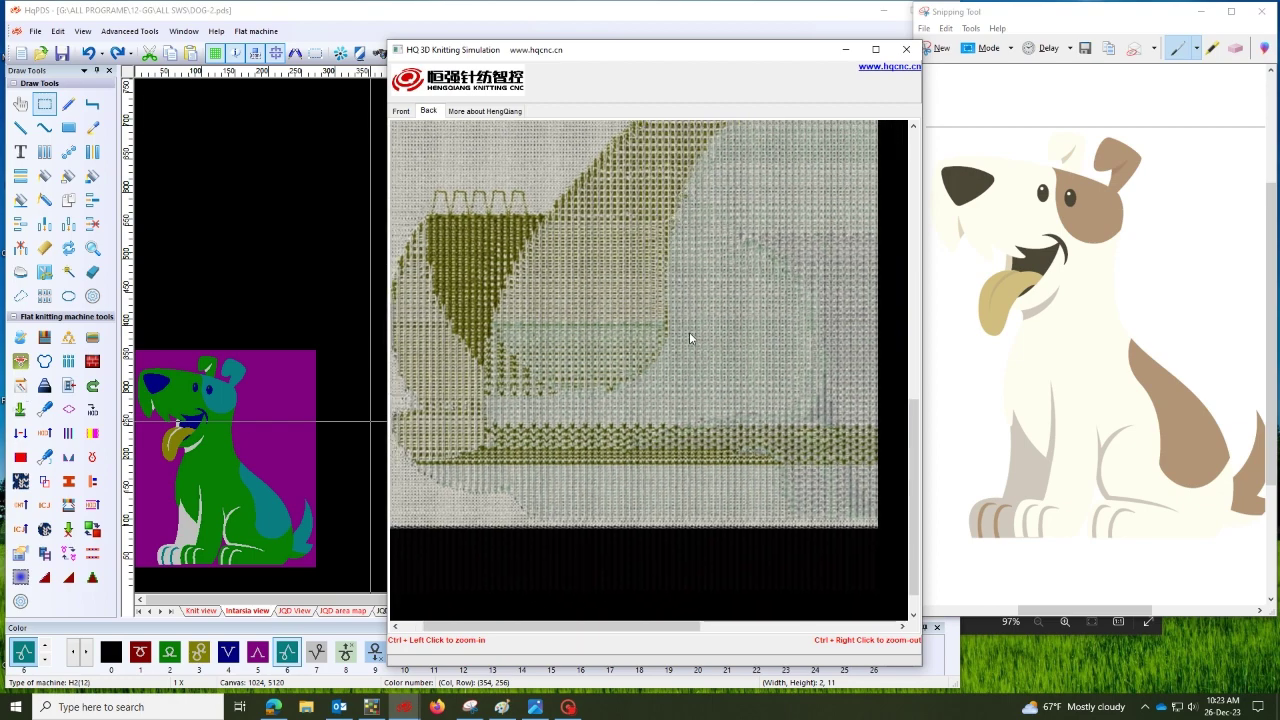
left_click_drag(788, 303, 669, 487)
left_click_drag(719, 440, 701, 460)
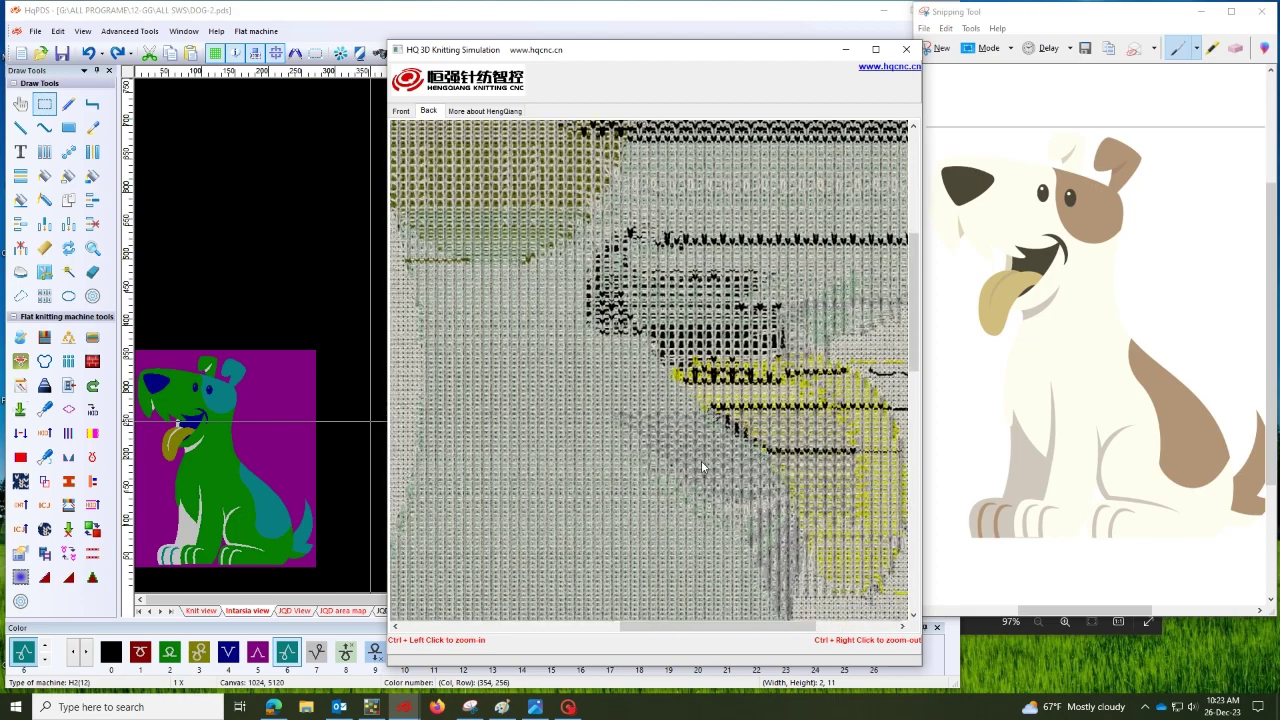
Examine the back of the dog's body, legs and feet at a reduced magnification
right_click(701, 460, "ctrl")
right_click(702, 461, "ctrl")
right_click(690, 470, "ctrl")
right_click(682, 450, "ctrl")
right_click(685, 440, "ctrl")
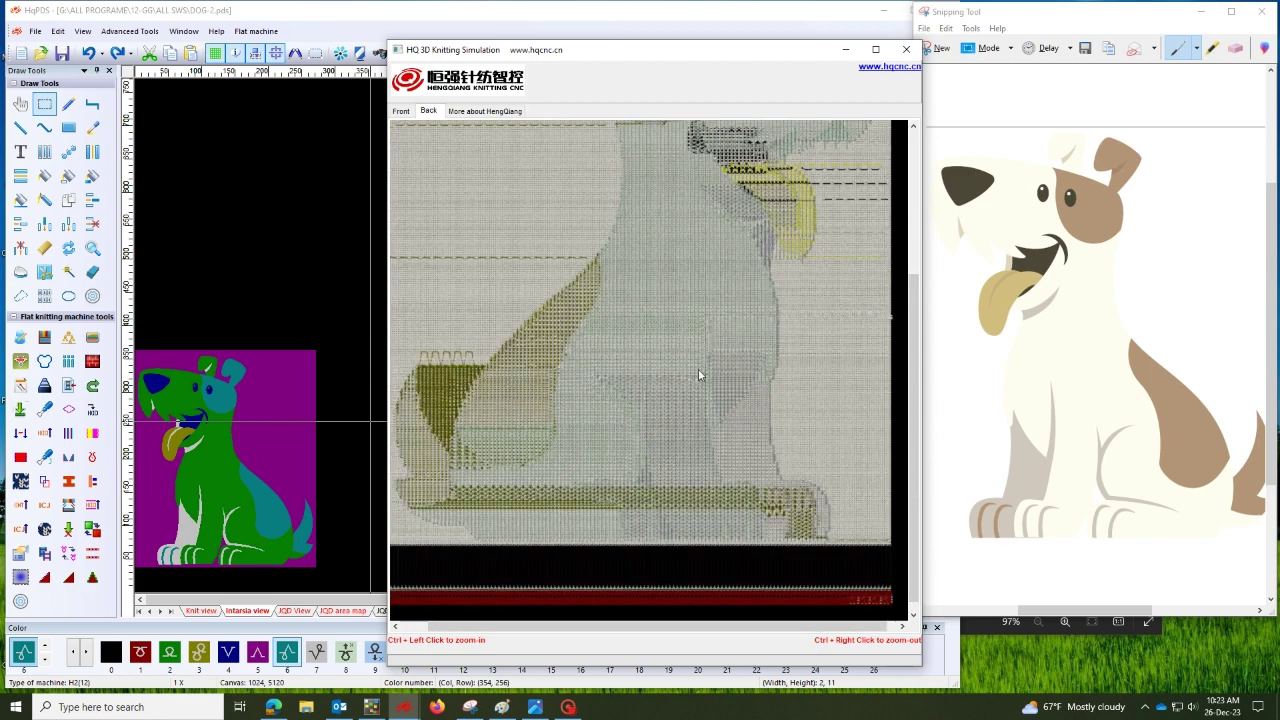
left_click_drag(698, 368, 695, 460)
left_click_drag(656, 519, 638, 416)
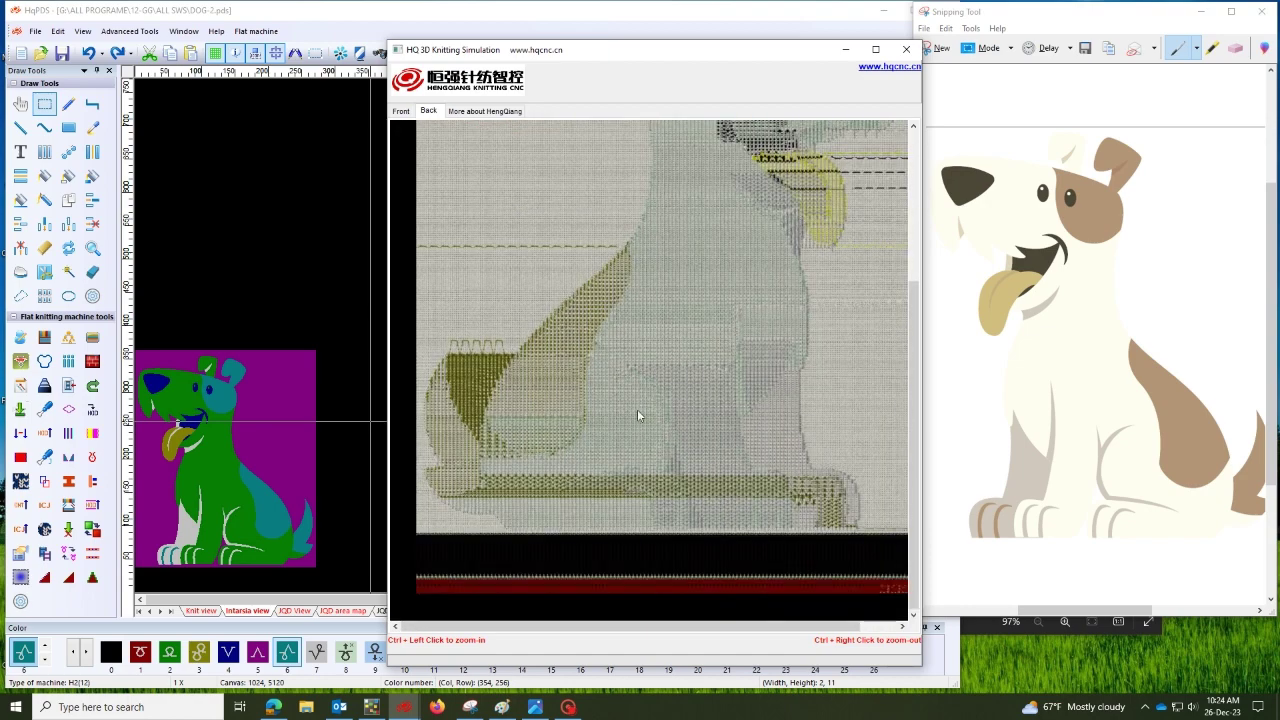
Return to the front of the simulated fabric and examine the dog's face, mouth and tongue close up
left_click(401, 112)
left_click(552, 290, "ctrl")
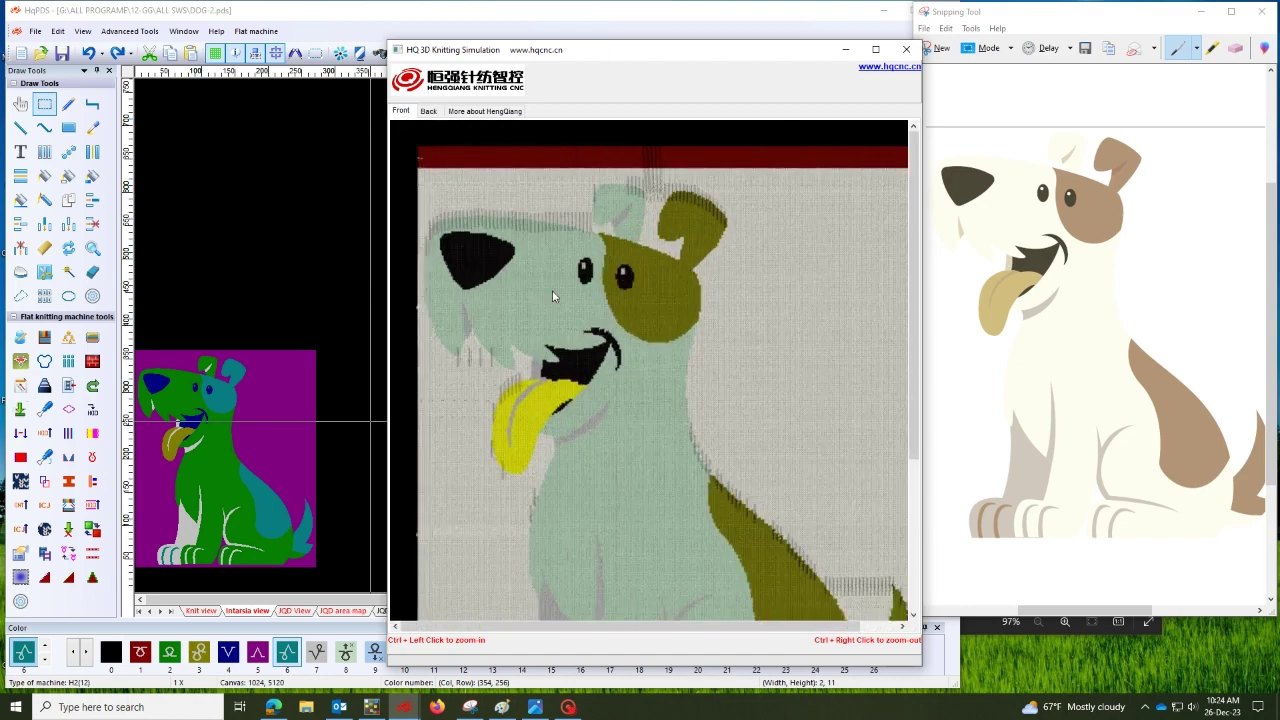
left_click(552, 290, "ctrl")
left_click(552, 290, "ctrl")
left_click_drag(643, 336, 641, 218)
left_click_drag(651, 309, 612, 197)
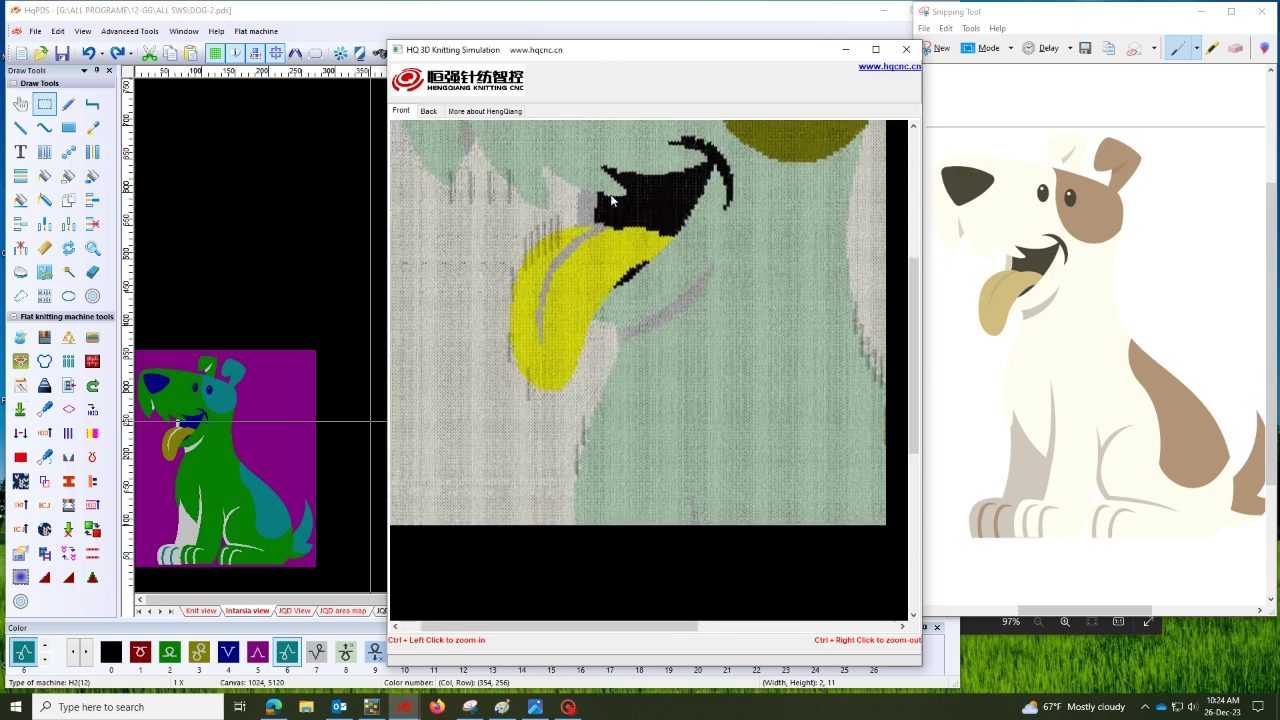
Examine the front-side stitches and colours of the dog's body, legs, paws and tail
right_click(645, 300, "ctrl")
left_click_drag(647, 329, 639, 251)
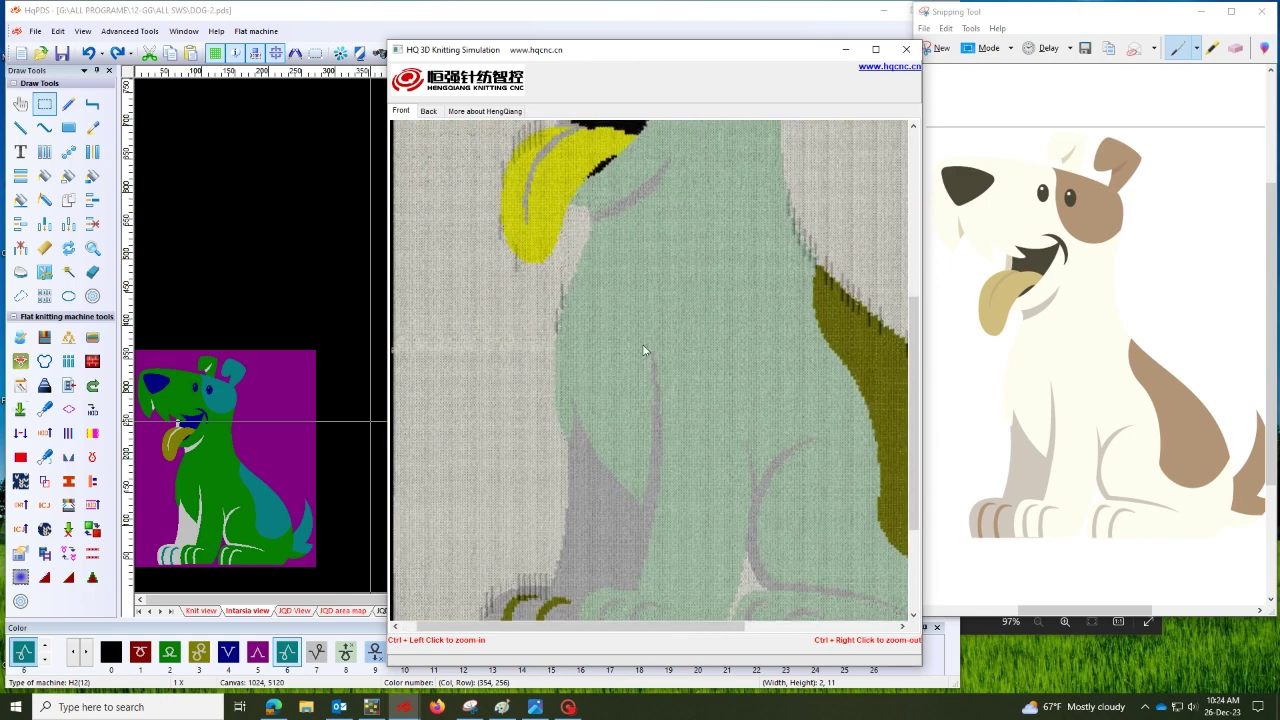
scroll(644, 350, "down", 5)
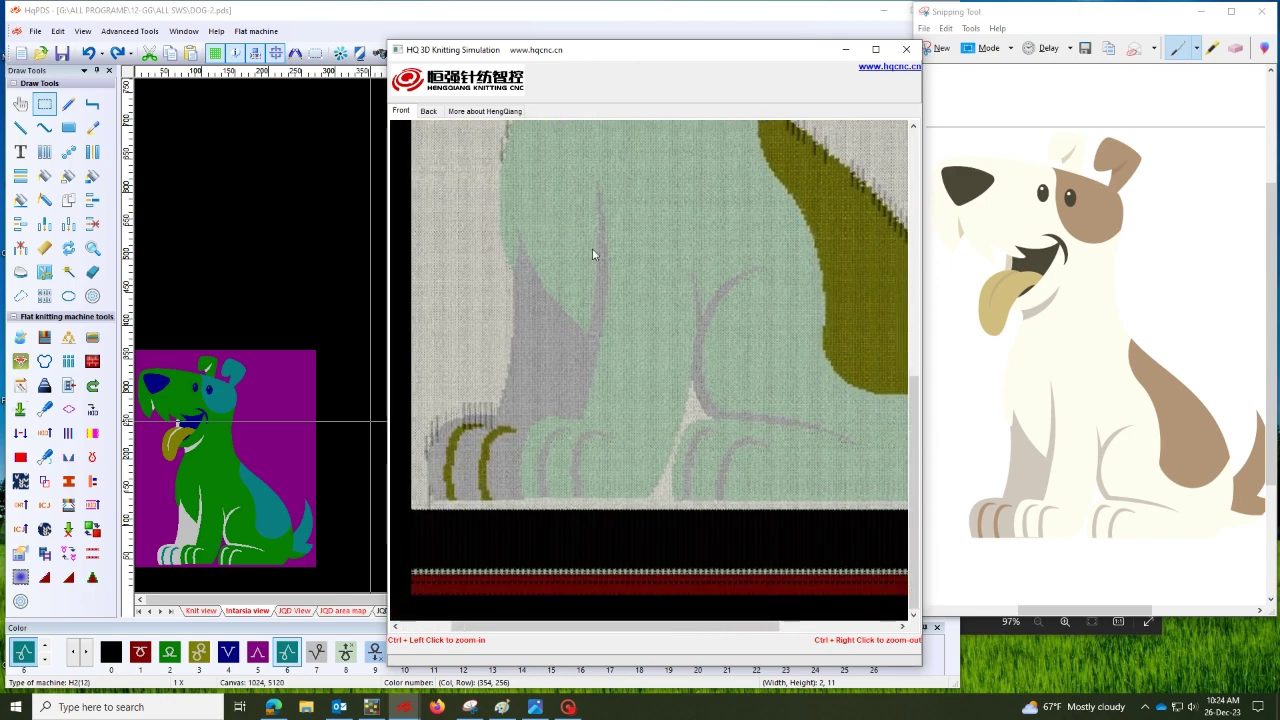
left_click_drag(626, 330, 477, 304)
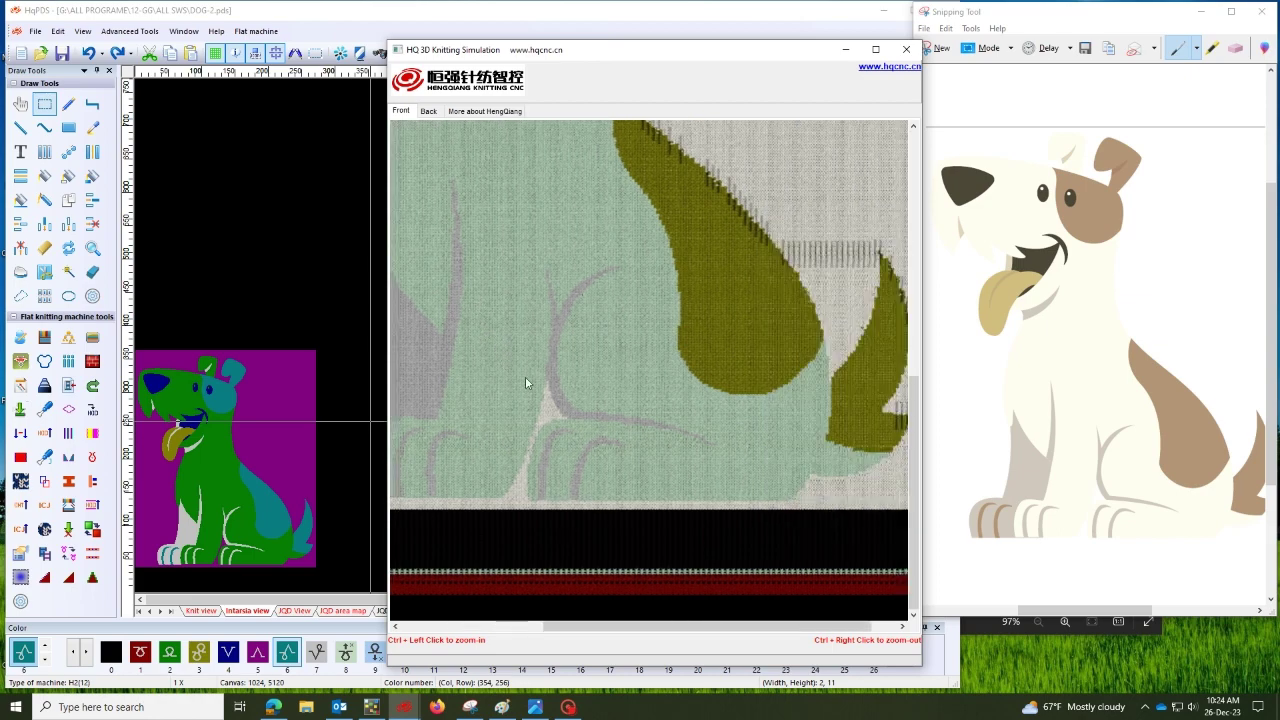
left_click_drag(525, 377, 486, 356)
left_click_drag(526, 398, 764, 368)
left_click_drag(619, 344, 683, 327)
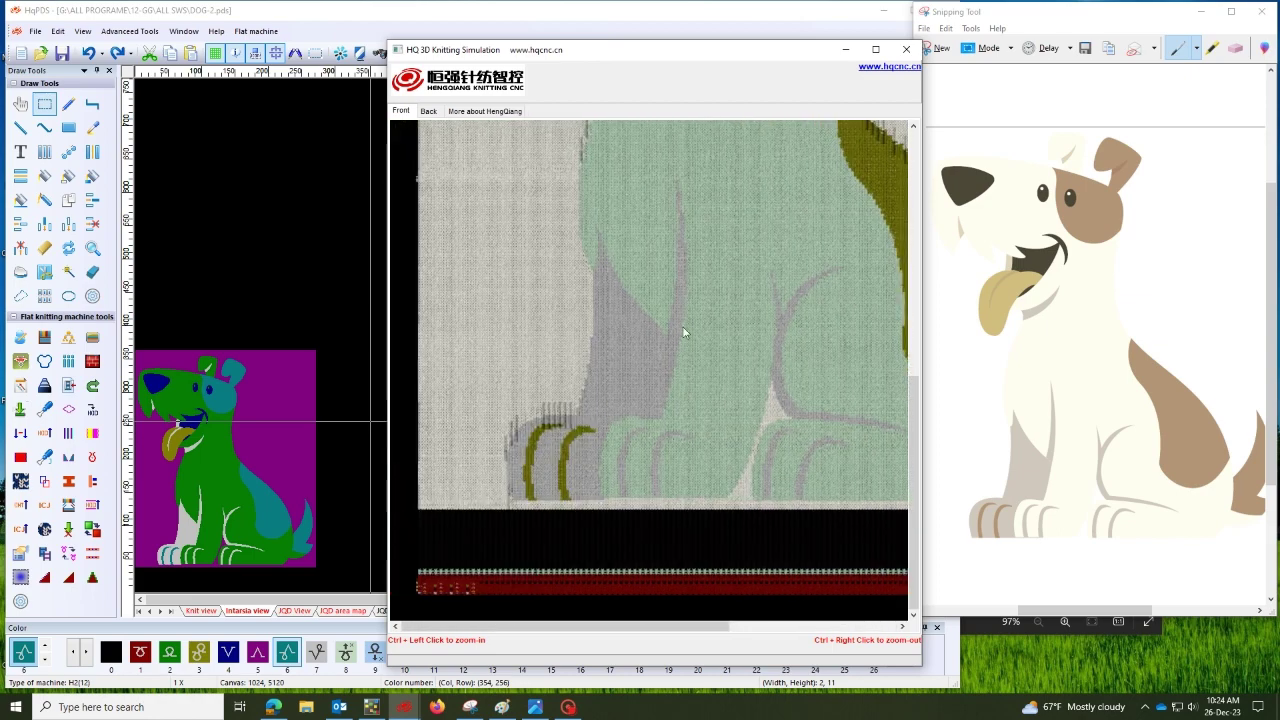
Look over the head again and bring the complete front of the simulated dog into view
scroll(637, 323, "up", 8)
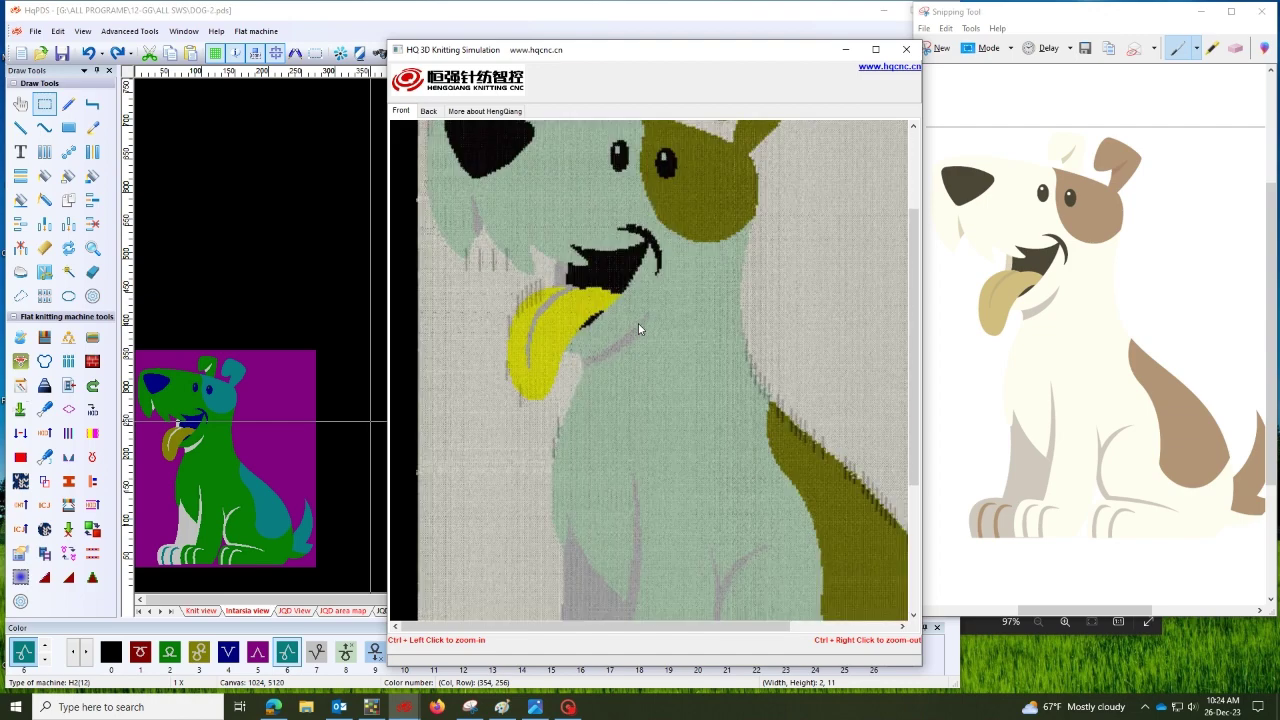
right_click(638, 323, "ctrl")
right_click(638, 323, "ctrl")
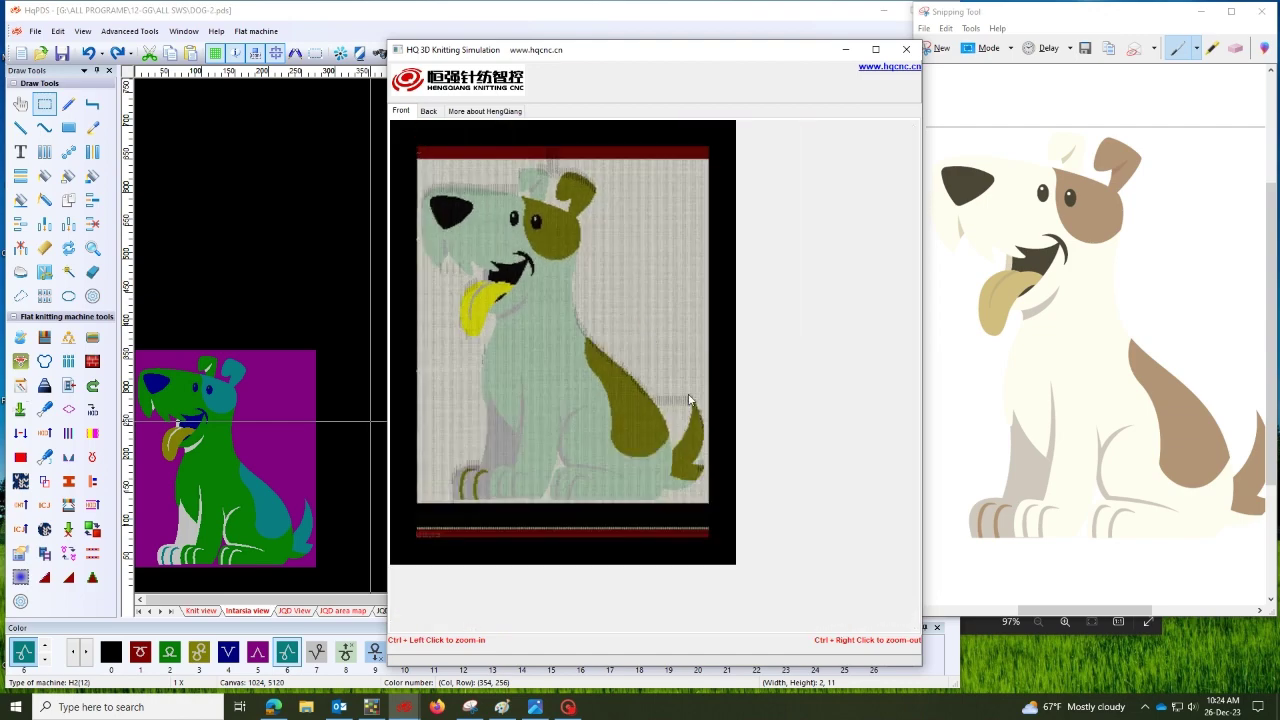